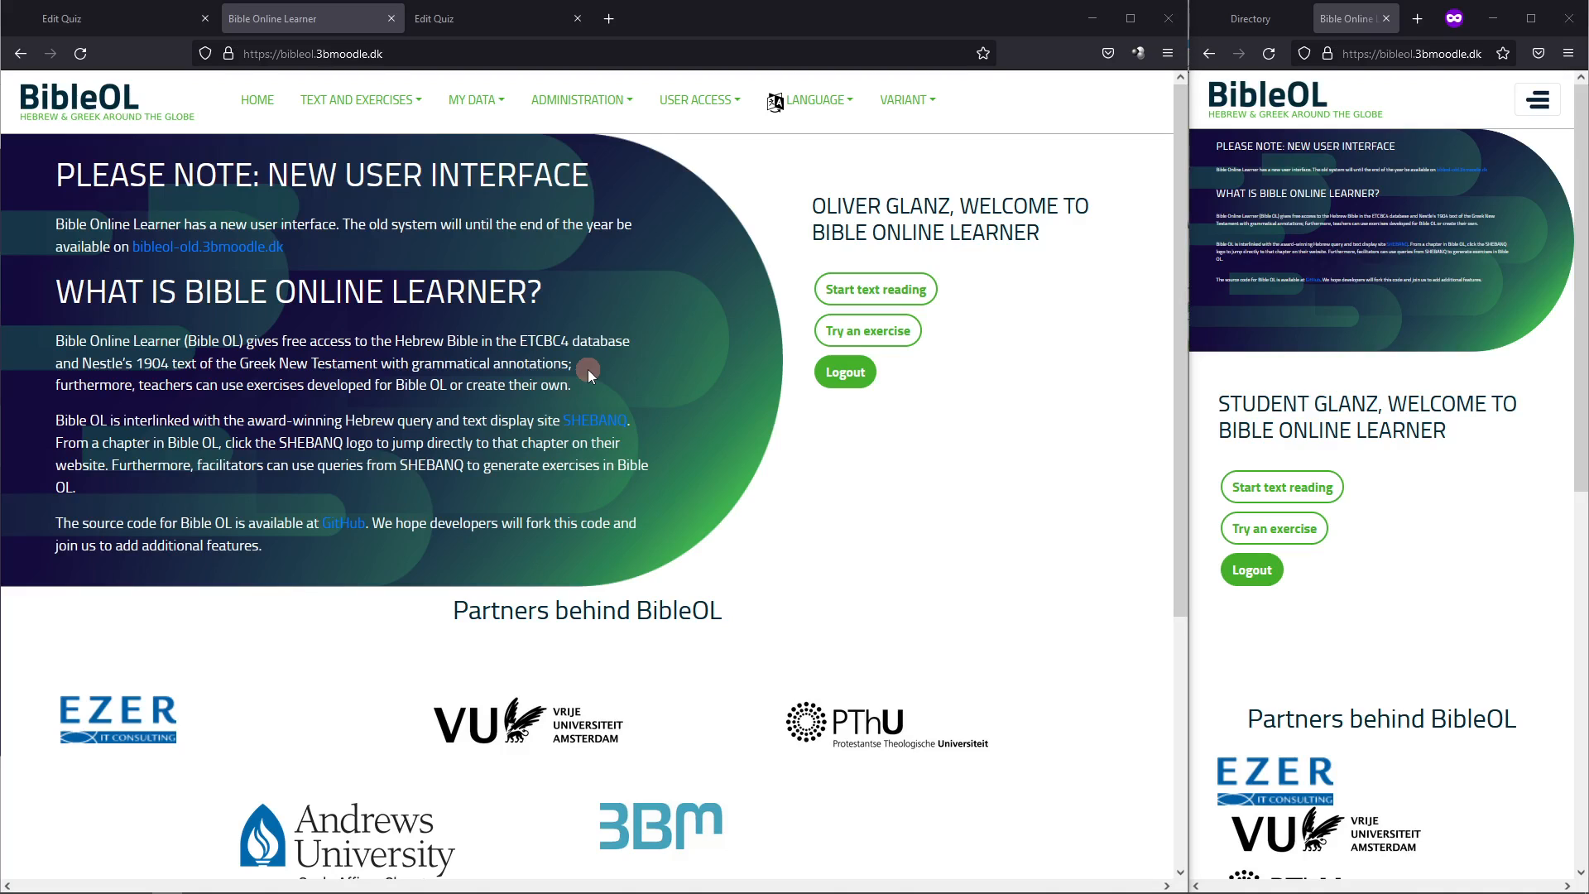
Open the list of classes in the administration area and search it for "2022"
{"action": "left_click", "coordinate": [595, 101]}
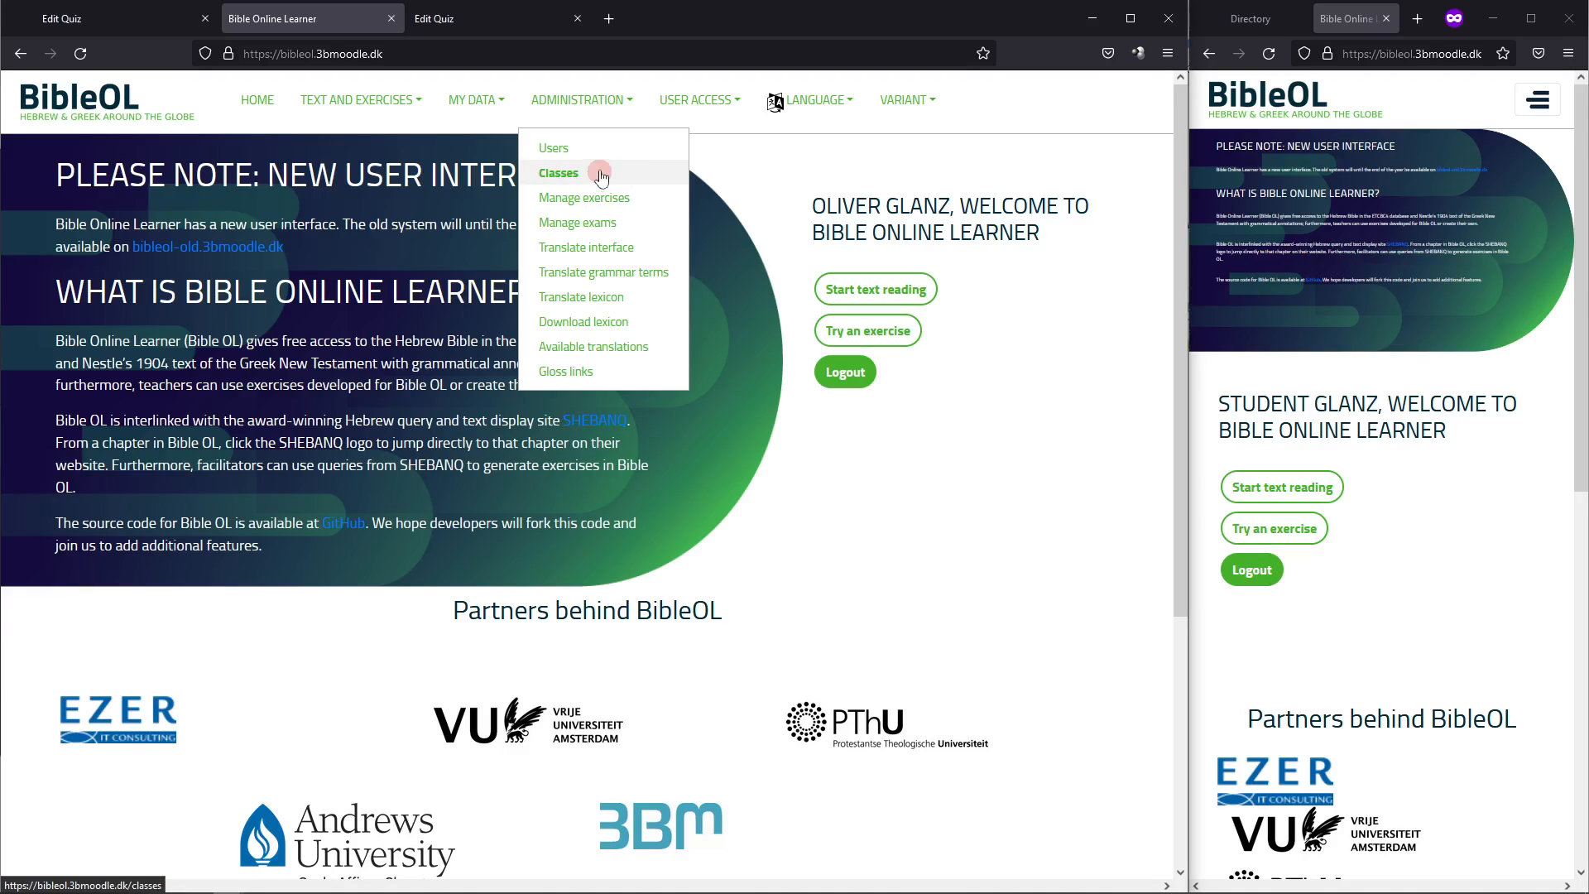
{"action": "left_click", "coordinate": [571, 174]}
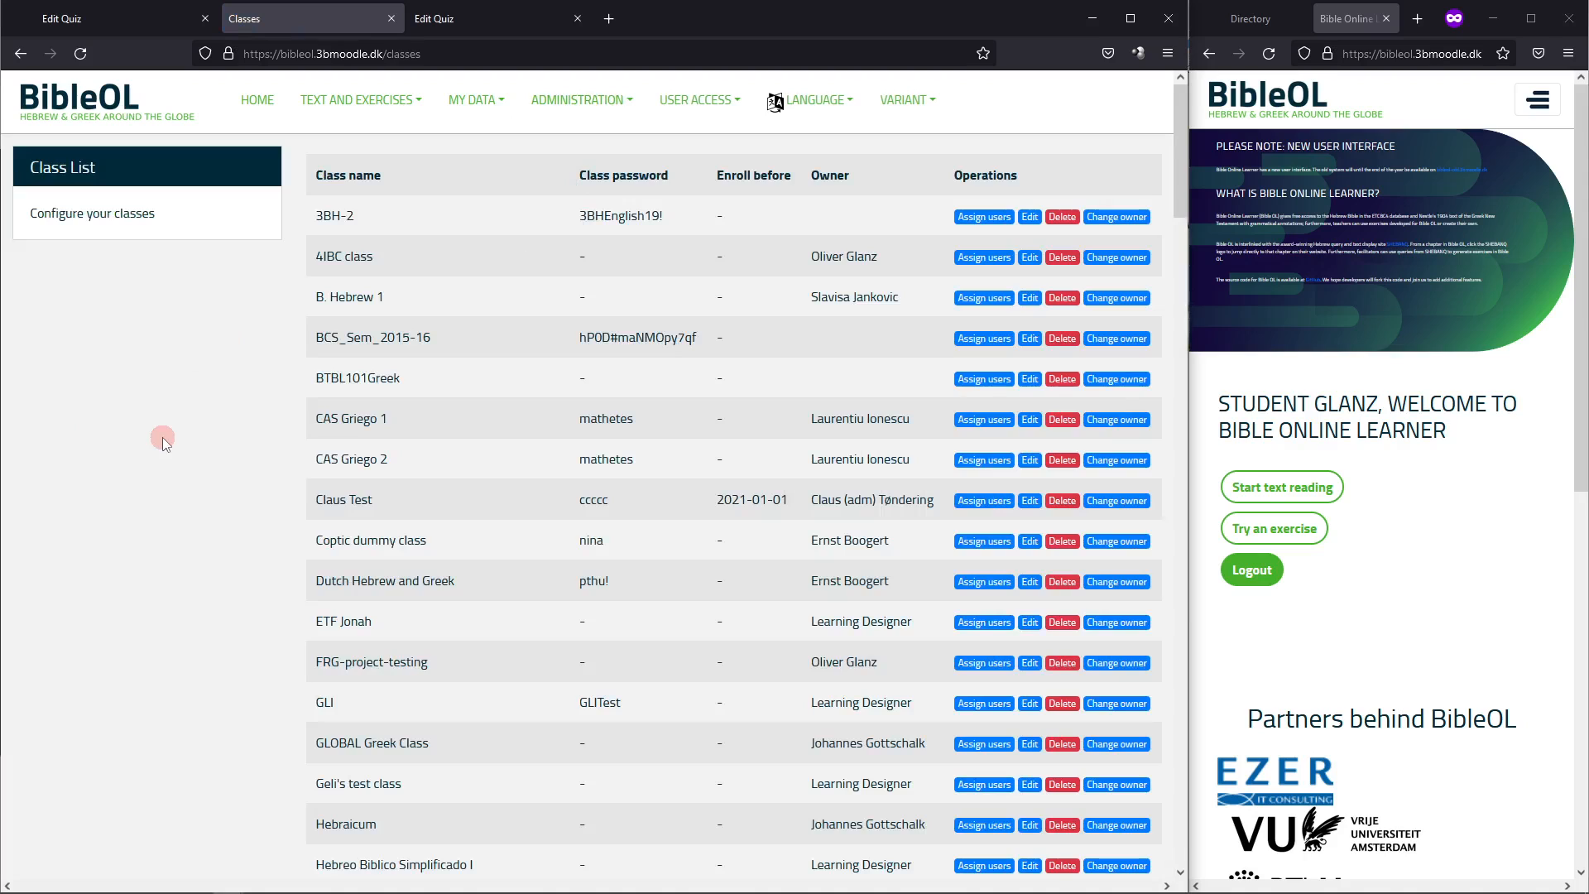
{"action": "key", "text": "ctrl+f"}
{"action": "type", "text": "2022"}
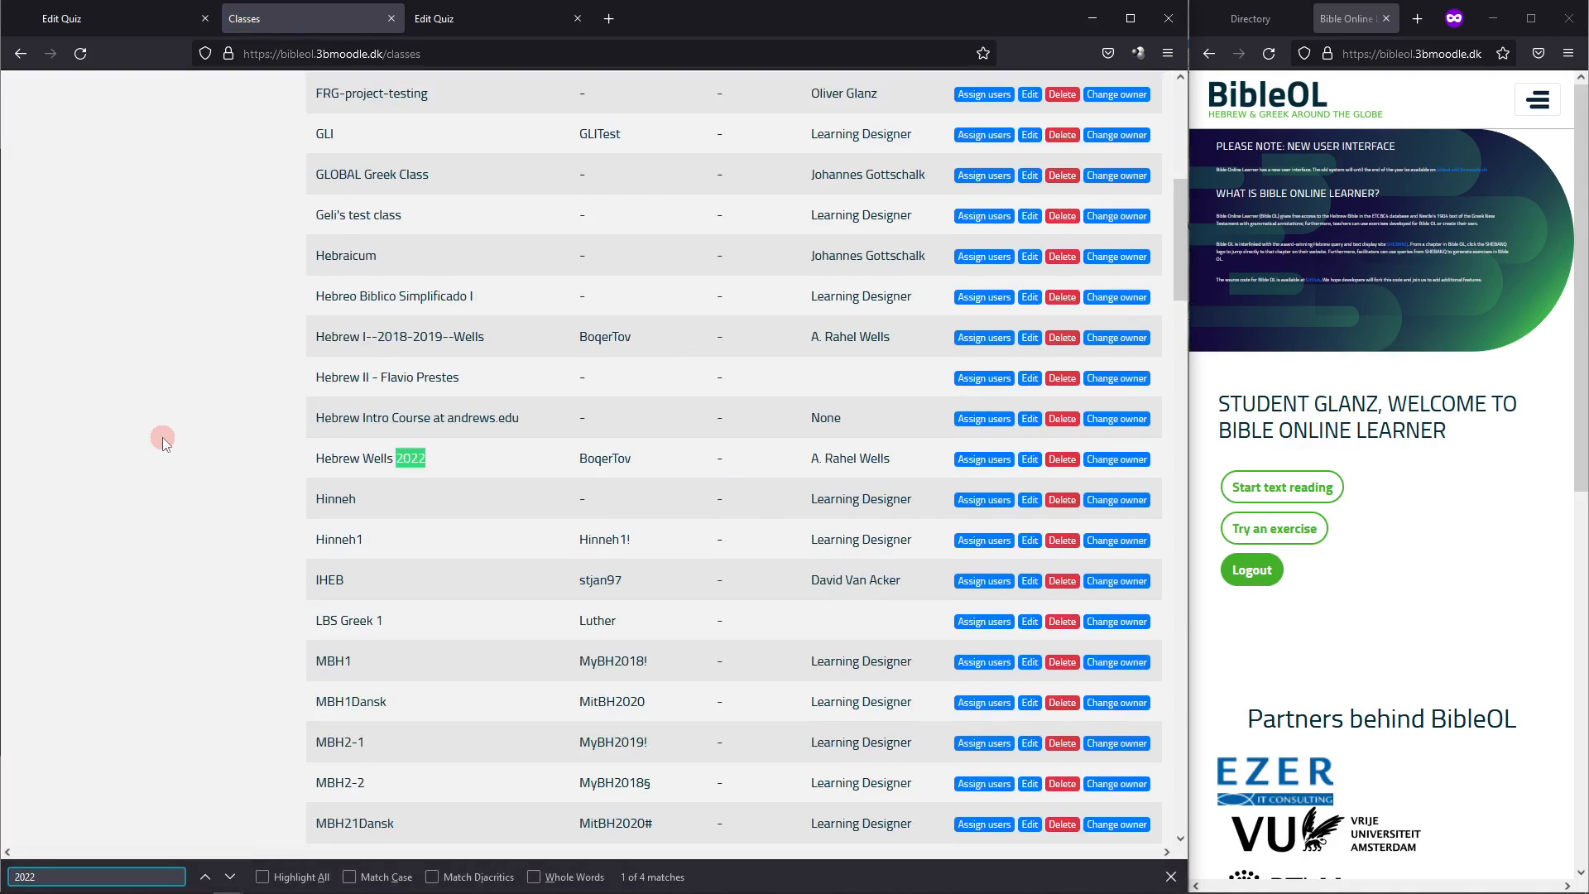
Go through the matches to the OTST551-Heb-I_2022-01(summer) class and highlight its name
{"action": "scroll", "coordinate": [468, 505], "scroll_direction": "down", "scroll_amount": 15}
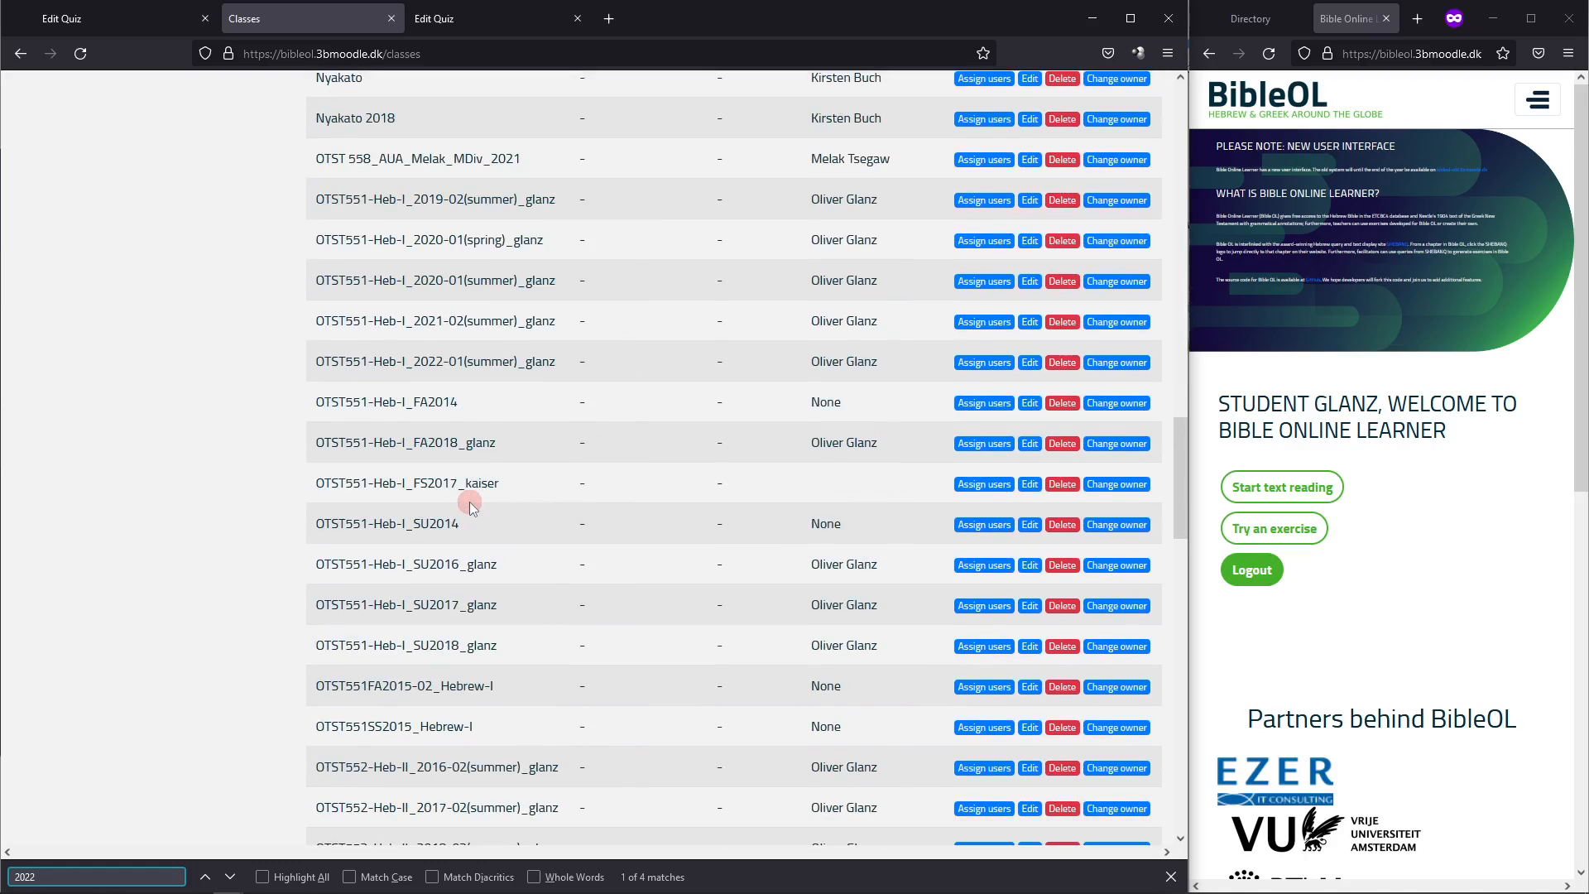
{"action": "scroll", "coordinate": [469, 505], "scroll_direction": "down", "scroll_amount": 12}
{"action": "scroll", "coordinate": [469, 503], "scroll_direction": "up", "scroll_amount": 4}
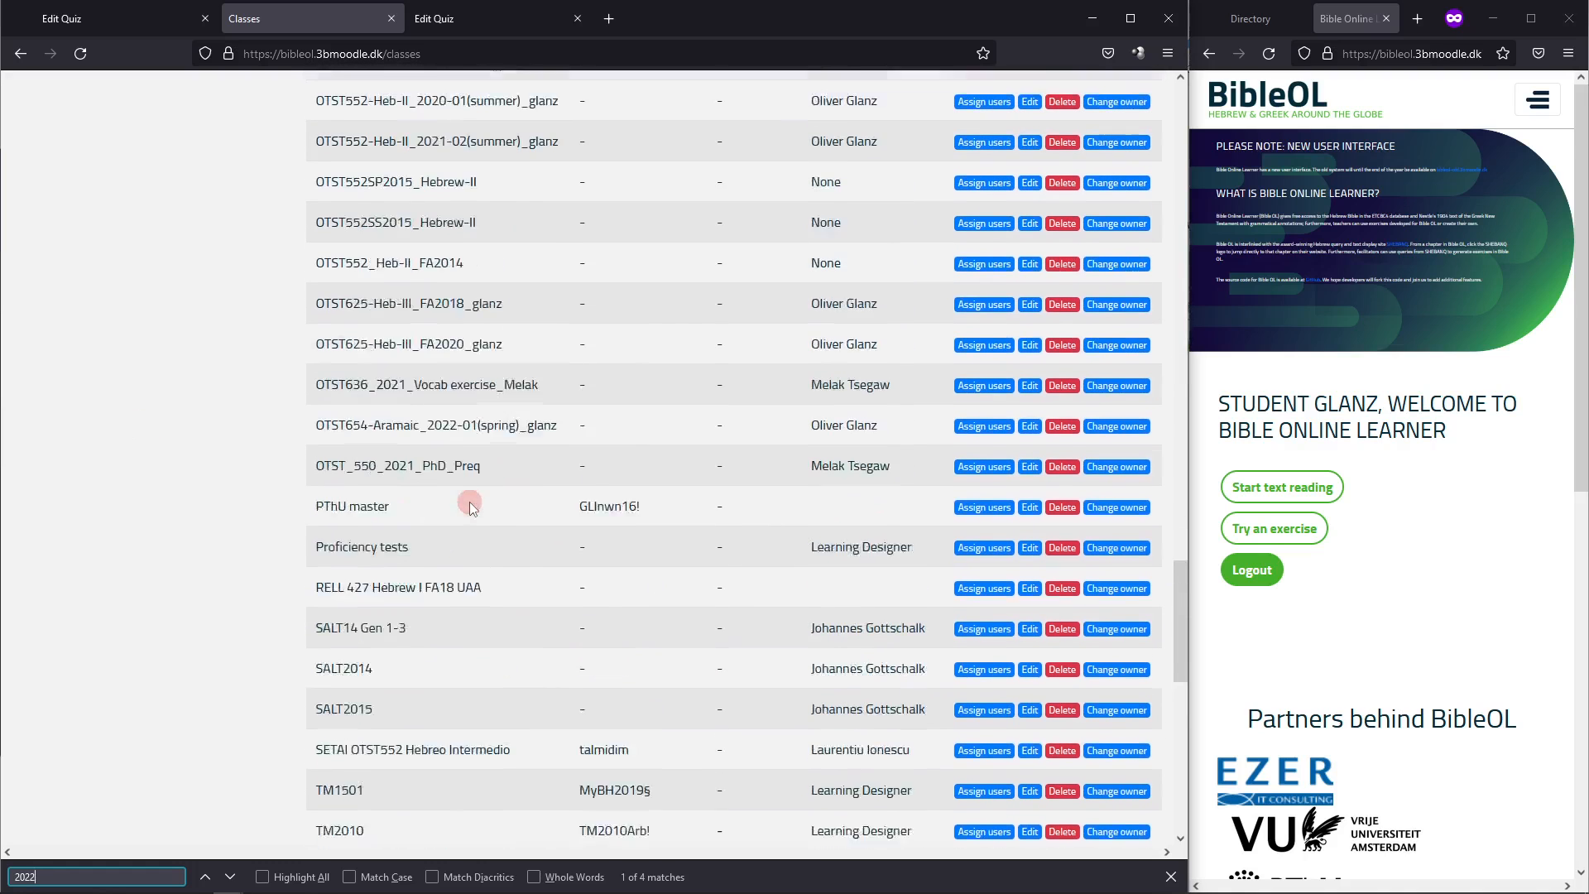
{"action": "key", "text": "Return"}
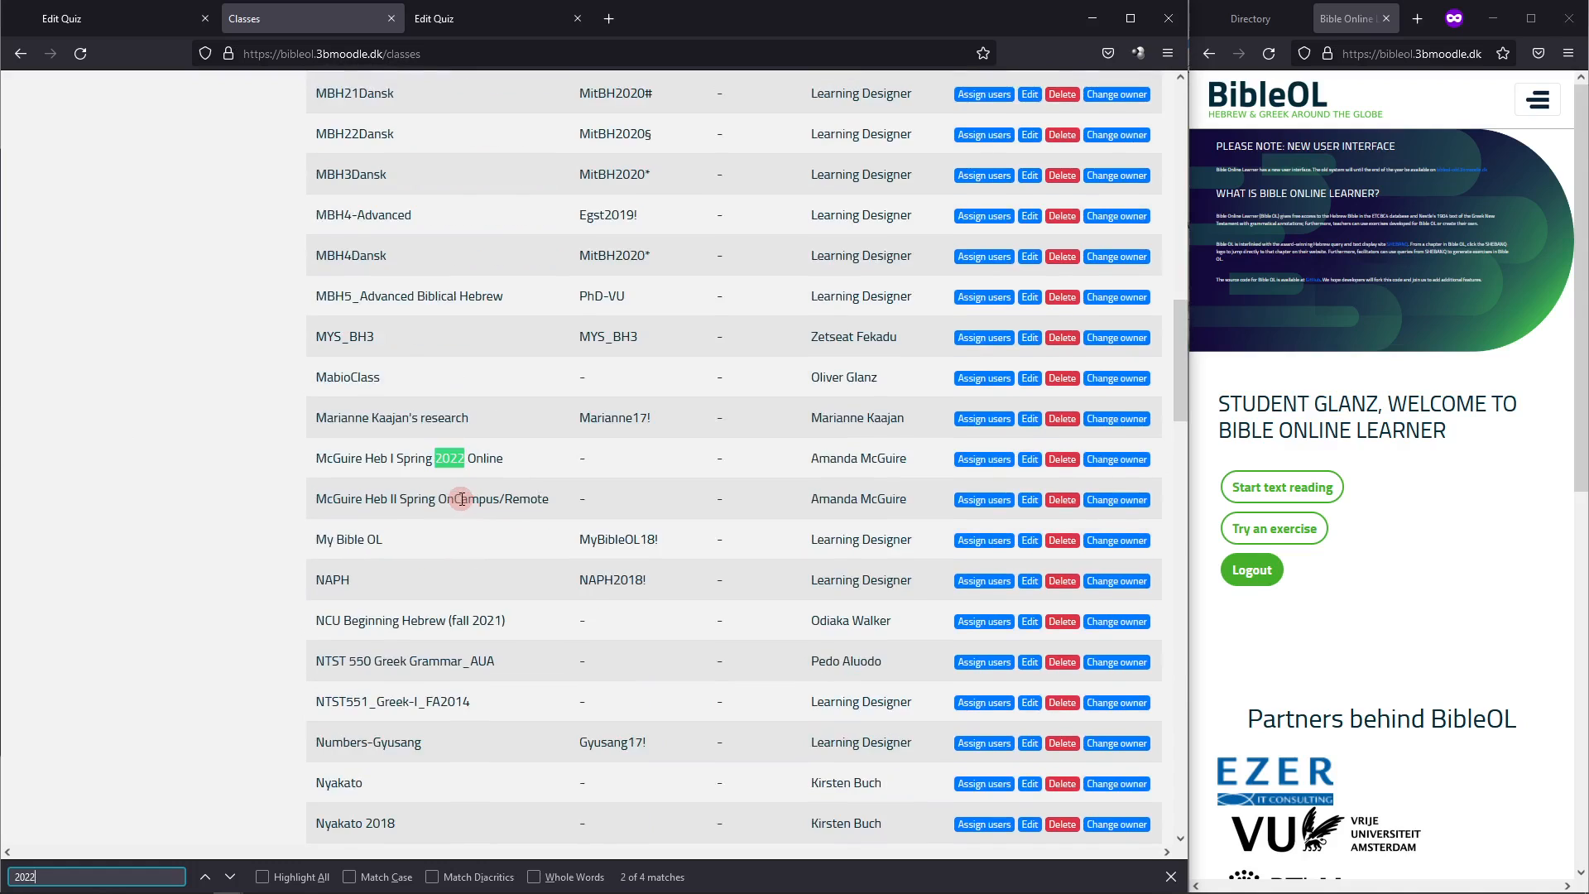
{"action": "key", "text": "Return"}
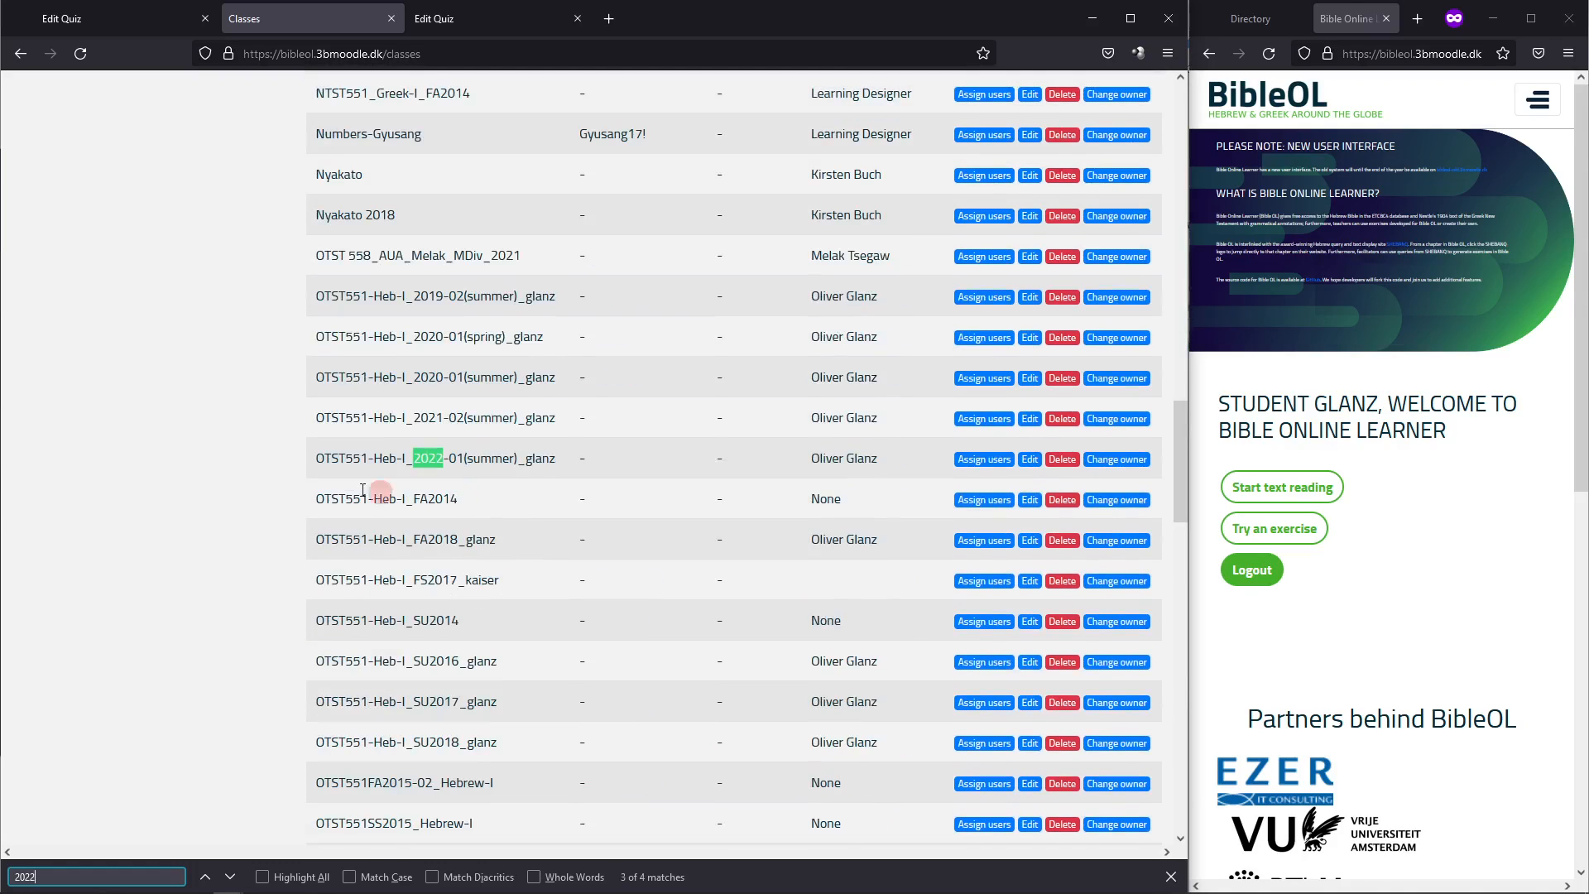
{"action": "left_click_drag", "start_coordinate": [317, 458], "coordinate": [553, 462]}
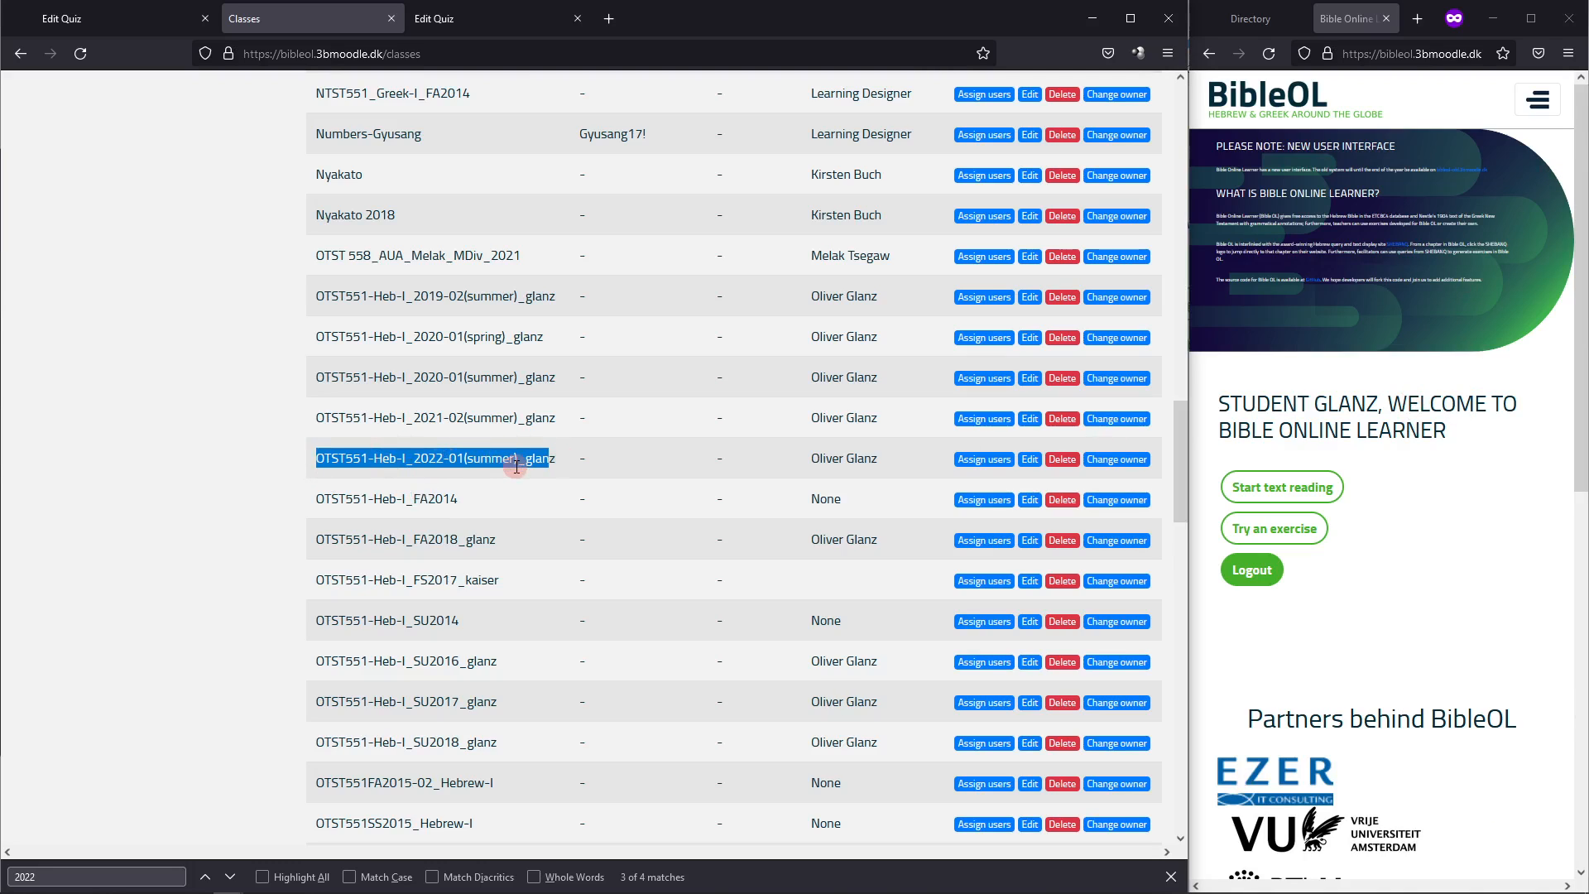
Open exercise management and go to the folder Andrews University/OTST551_Heb-I_(based on Gen19, Gen20)
{"action": "scroll", "coordinate": [440, 538], "scroll_direction": "up", "scroll_amount": 20}
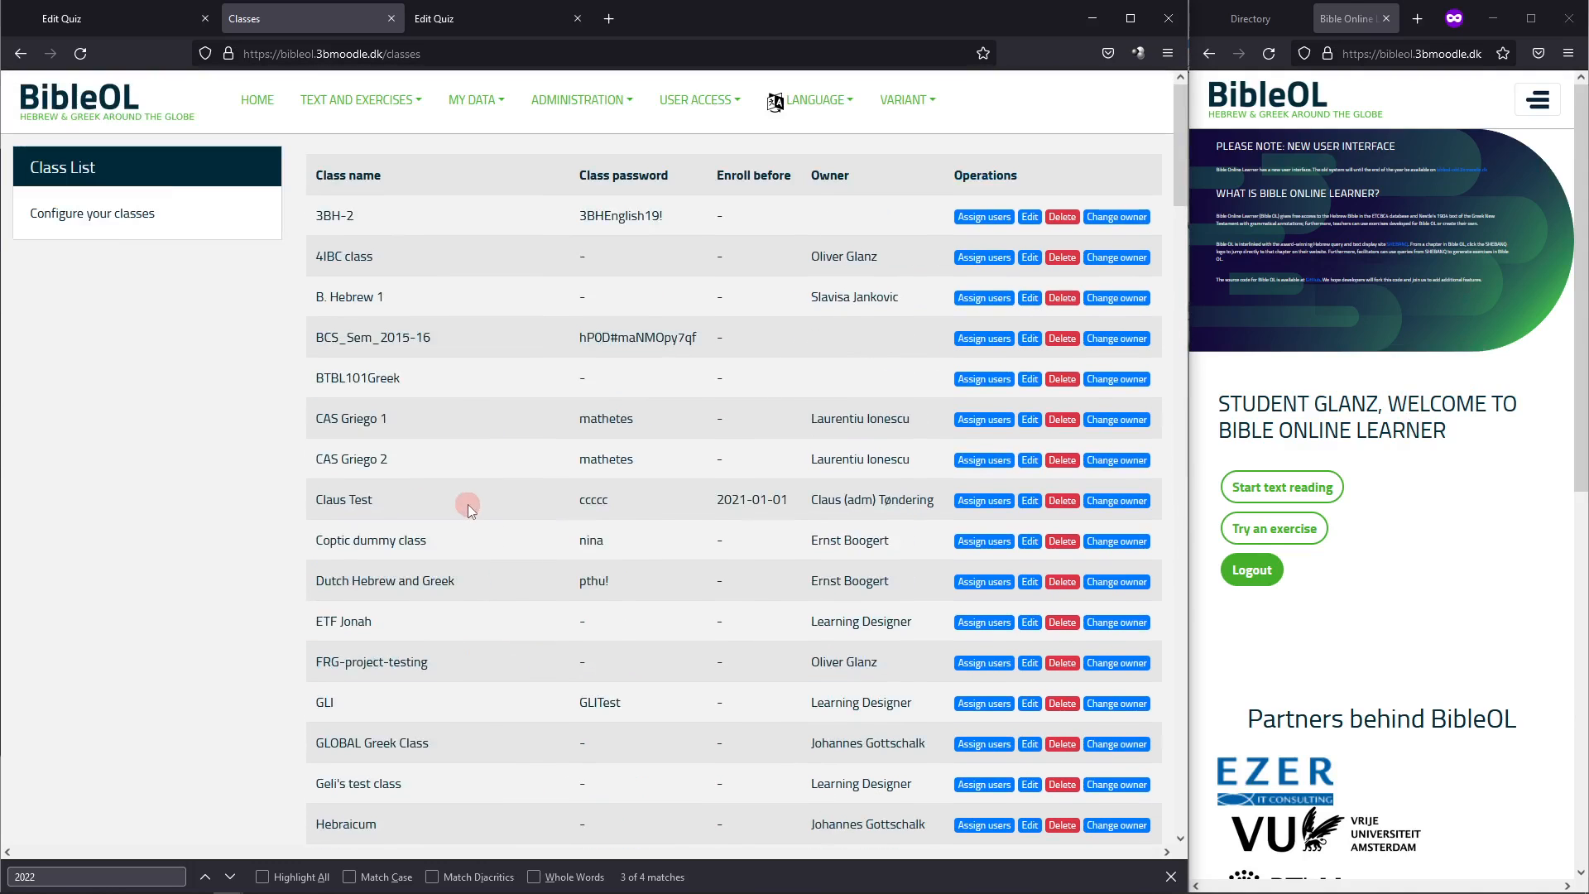
{"action": "left_click", "coordinate": [574, 101]}
{"action": "left_click", "coordinate": [591, 200]}
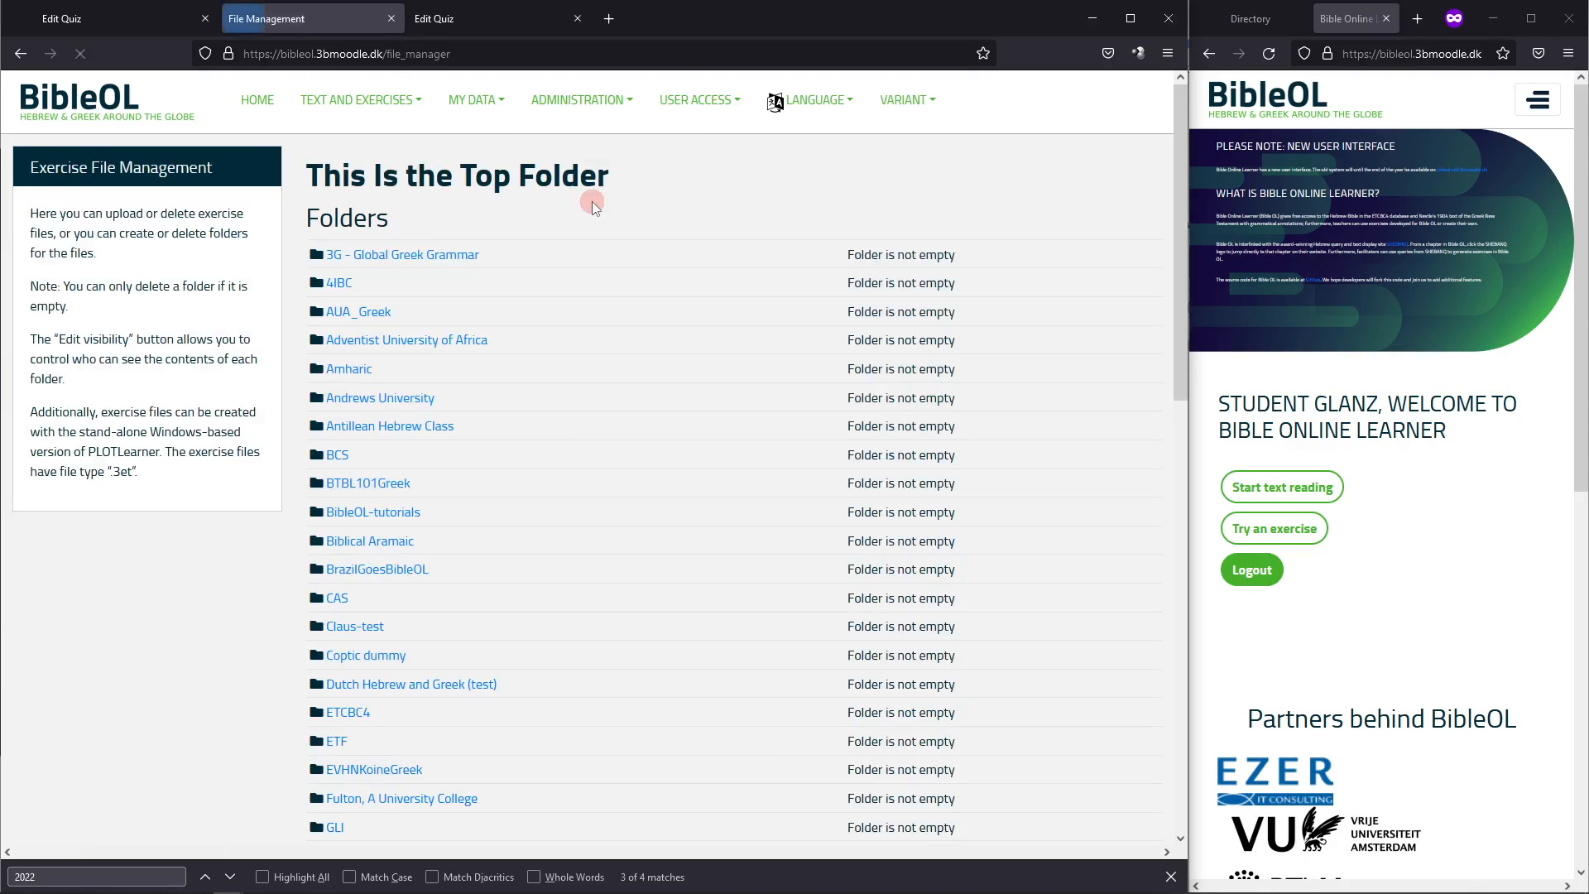
{"action": "left_click", "coordinate": [405, 399]}
{"action": "scroll", "coordinate": [701, 452], "scroll_direction": "down", "scroll_amount": 3}
{"action": "scroll", "coordinate": [712, 373], "scroll_direction": "up", "scroll_amount": 1}
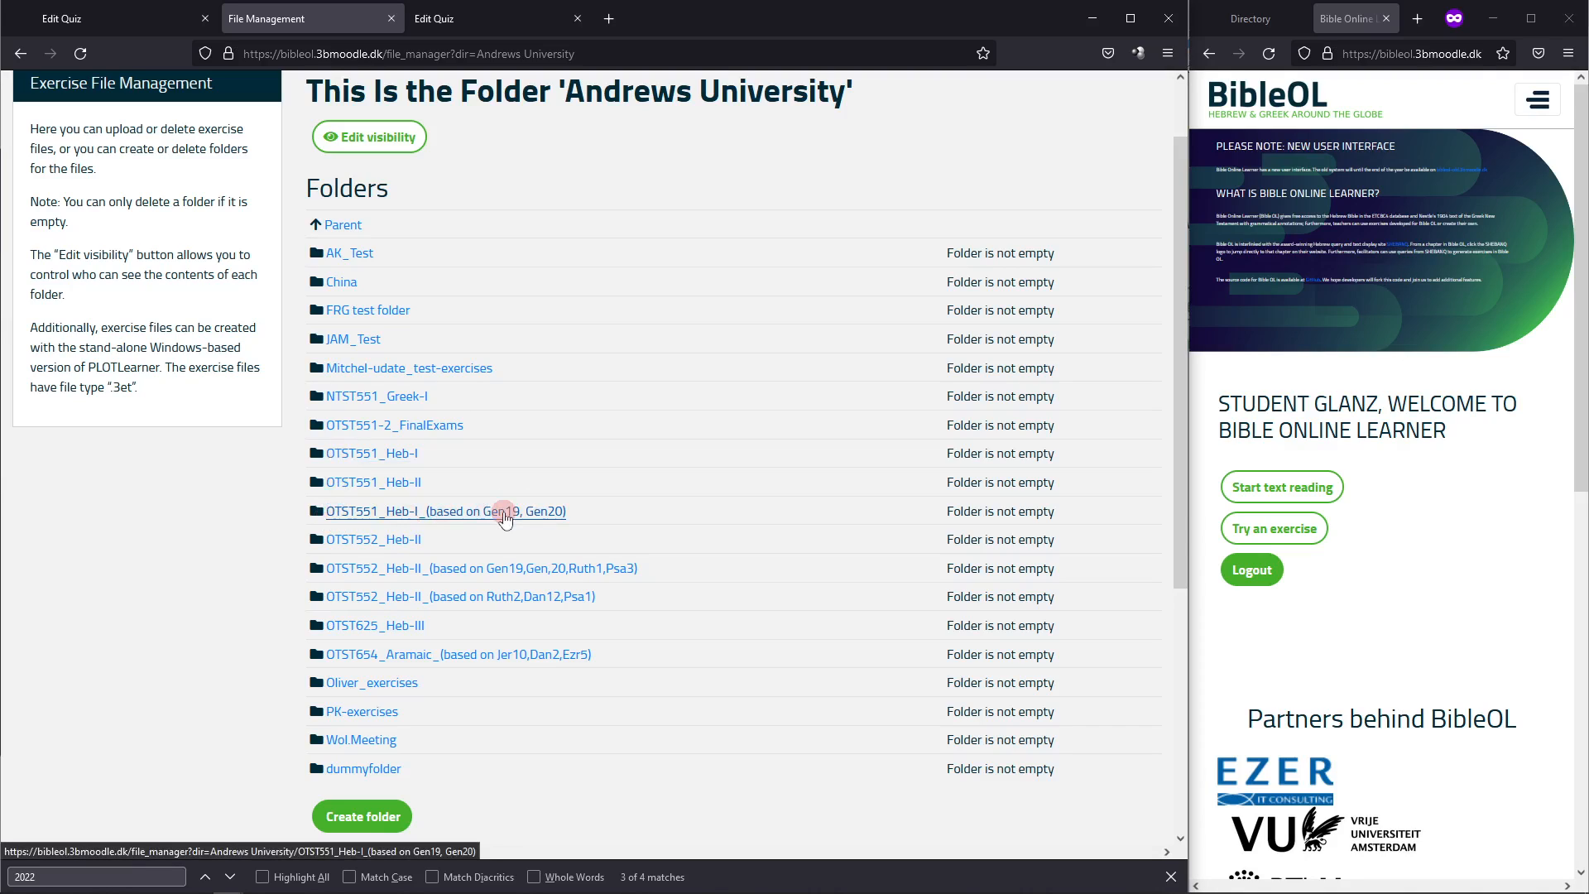
{"action": "left_click", "coordinate": [505, 512]}
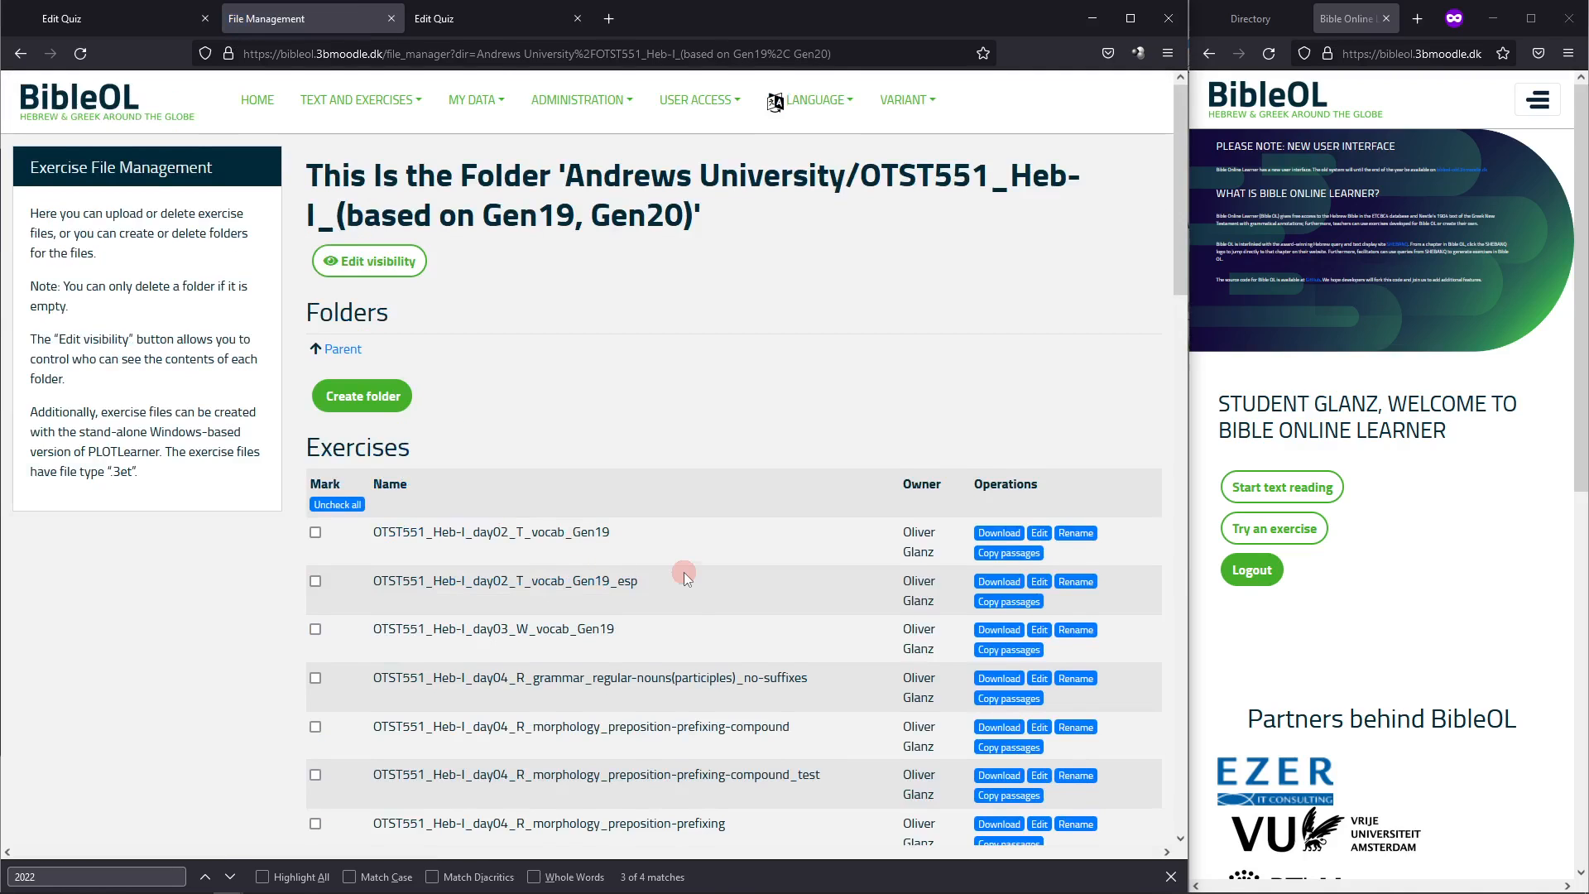
Look through the folder's list of exercises and the operations offered for marked files
{"action": "scroll", "coordinate": [684, 567], "scroll_direction": "down", "scroll_amount": 10}
{"action": "scroll", "coordinate": [684, 564], "scroll_direction": "down", "scroll_amount": 5}
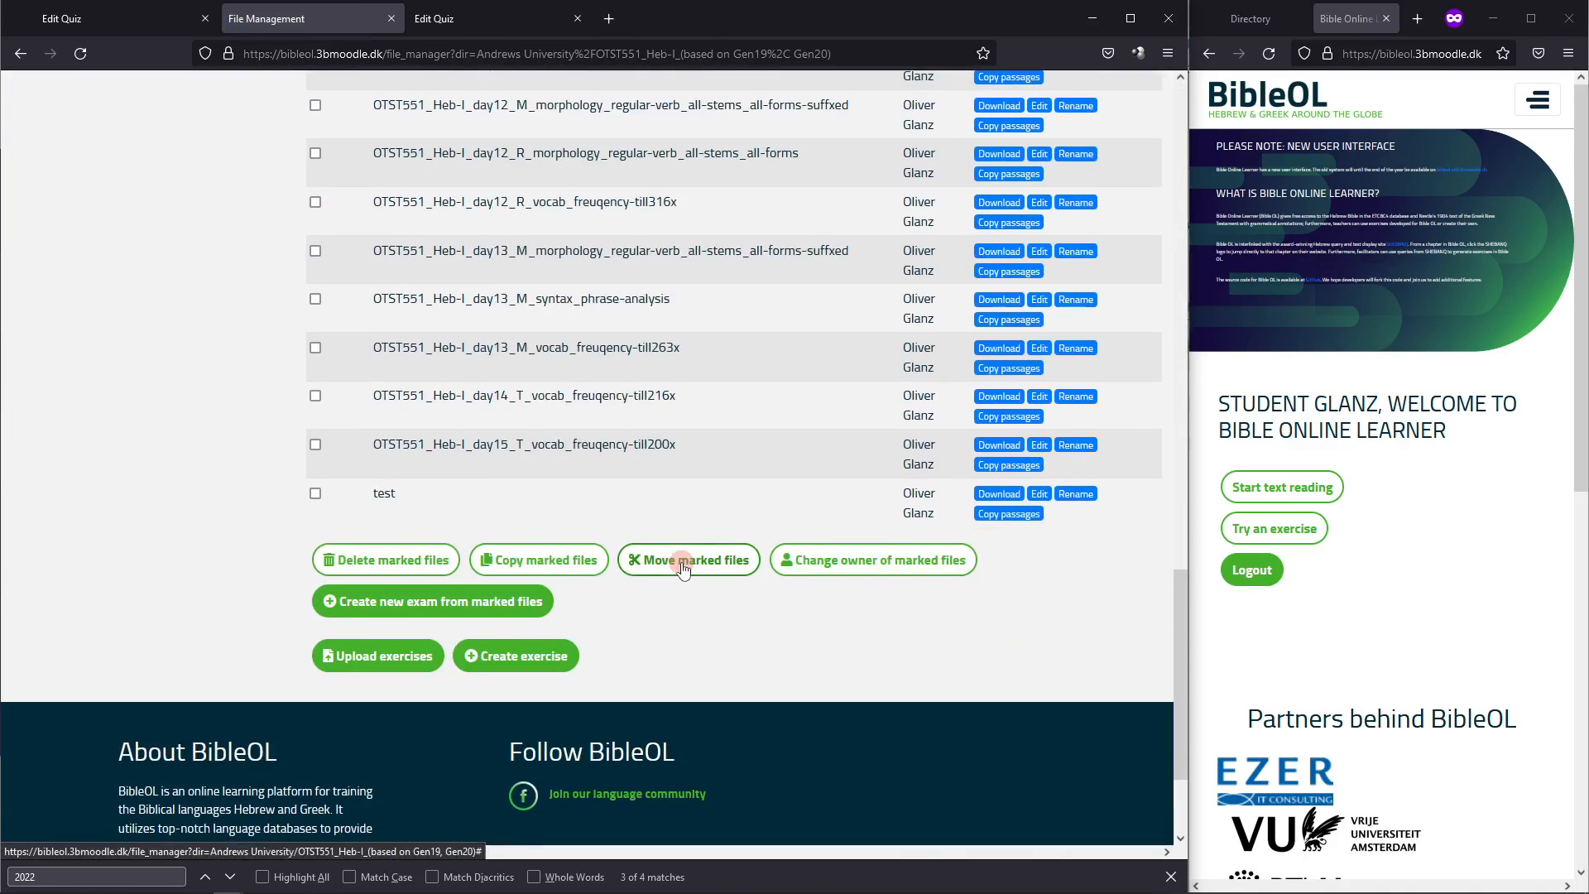
{"action": "scroll", "coordinate": [681, 563], "scroll_direction": "up", "scroll_amount": 10}
{"action": "scroll", "coordinate": [681, 561], "scroll_direction": "up", "scroll_amount": 7}
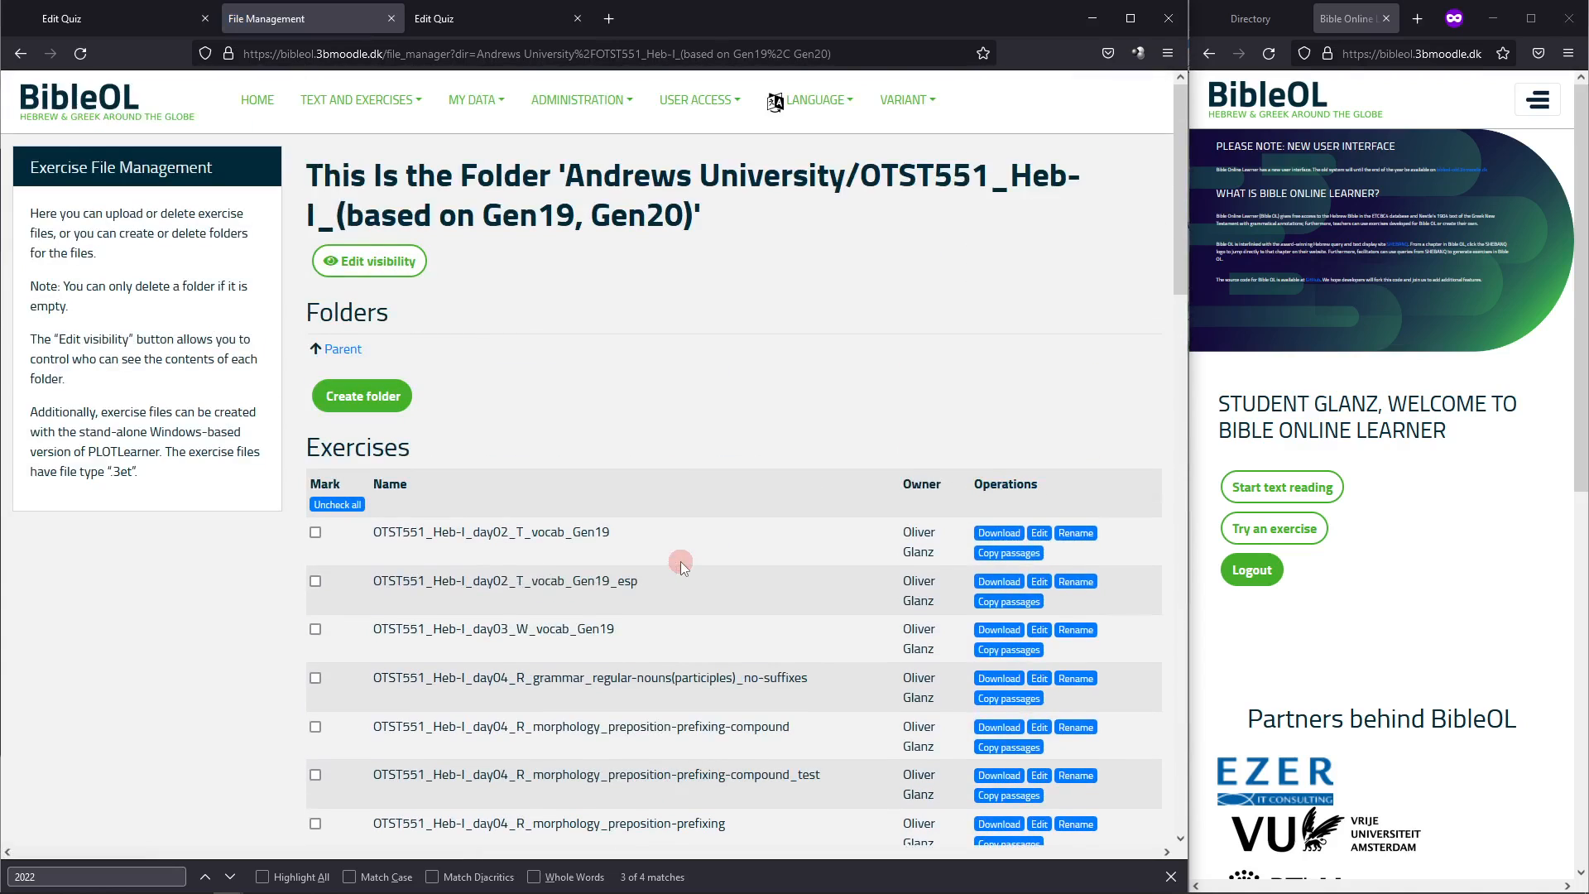
{"action": "scroll", "coordinate": [681, 561], "scroll_direction": "down", "scroll_amount": 3}
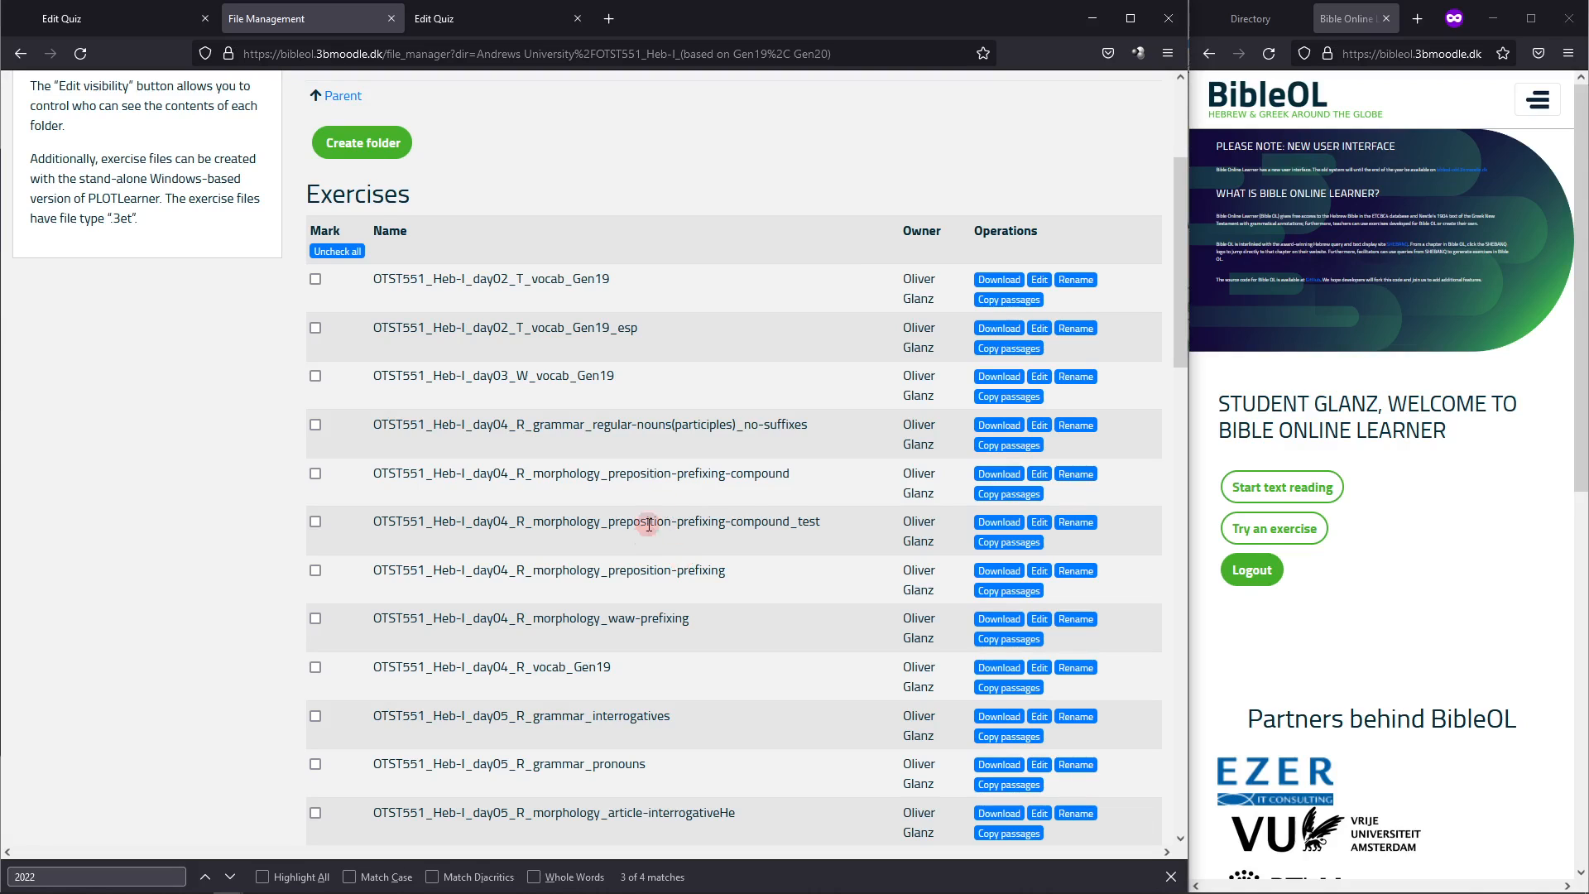
{"action": "scroll", "coordinate": [651, 668], "scroll_direction": "down", "scroll_amount": 3}
{"action": "scroll", "coordinate": [652, 654], "scroll_direction": "down", "scroll_amount": 2}
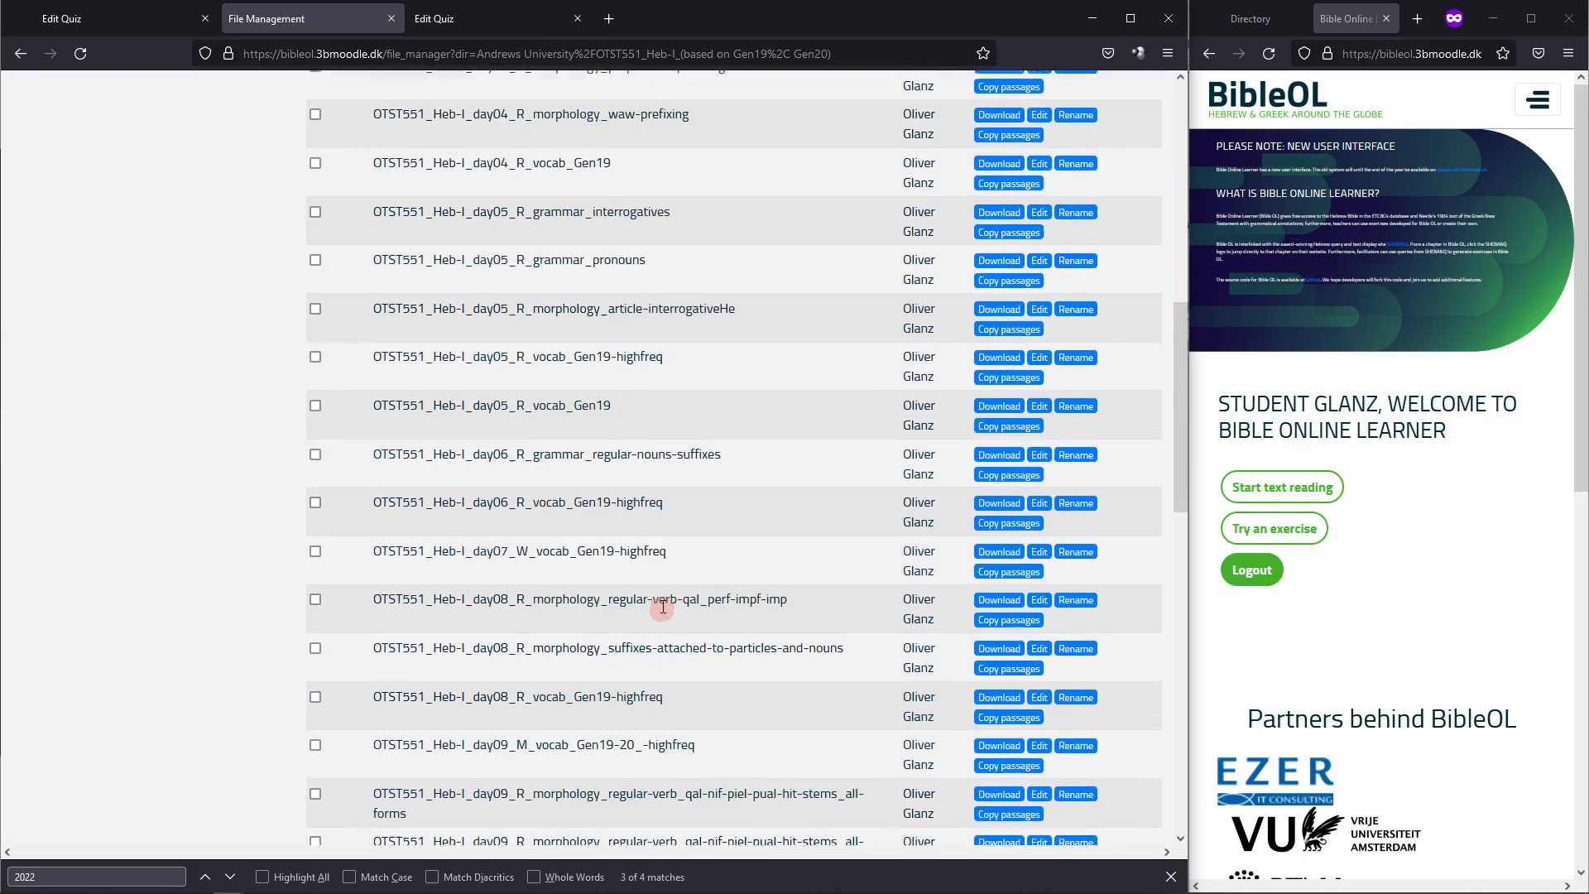
{"action": "scroll", "coordinate": [654, 563], "scroll_direction": "up", "scroll_amount": 8}
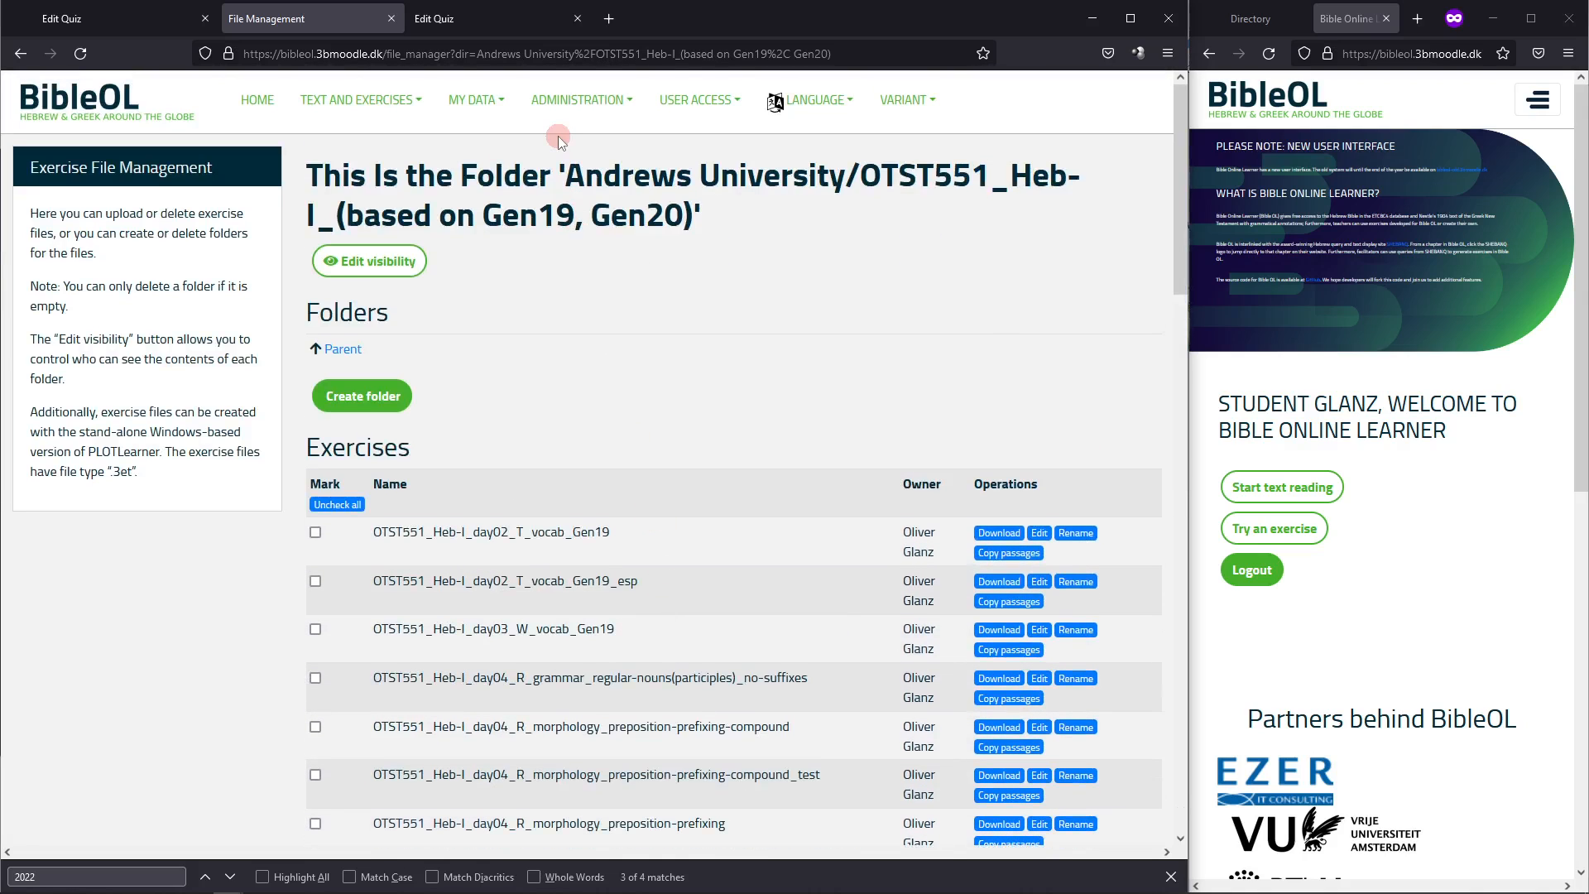
Open exam management and start creating a new exam
{"action": "left_click", "coordinate": [579, 100]}
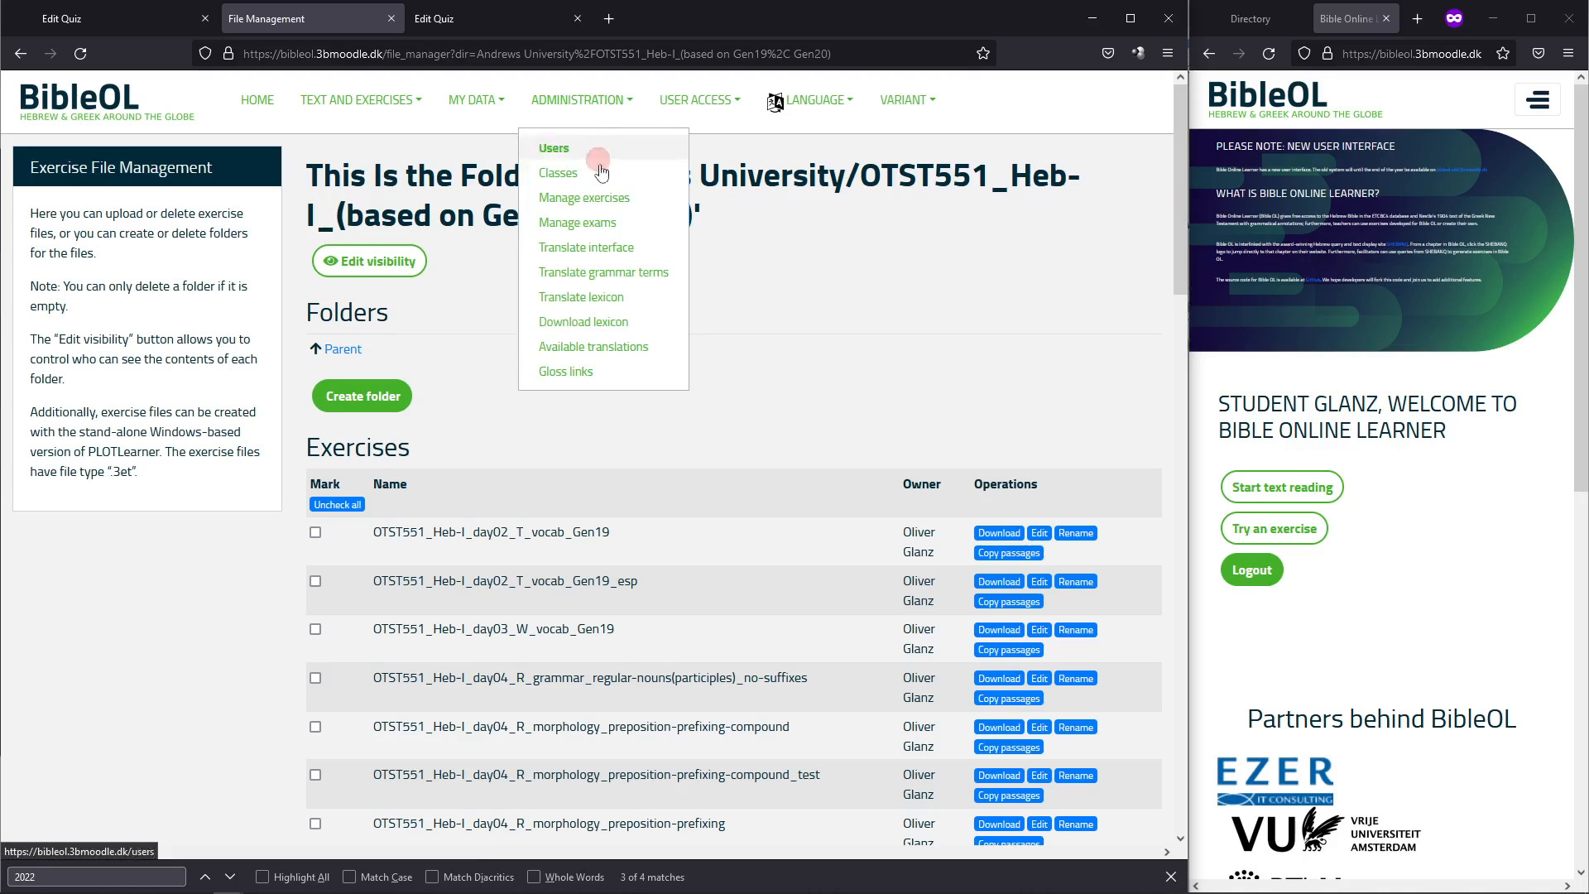
{"action": "left_click", "coordinate": [593, 222]}
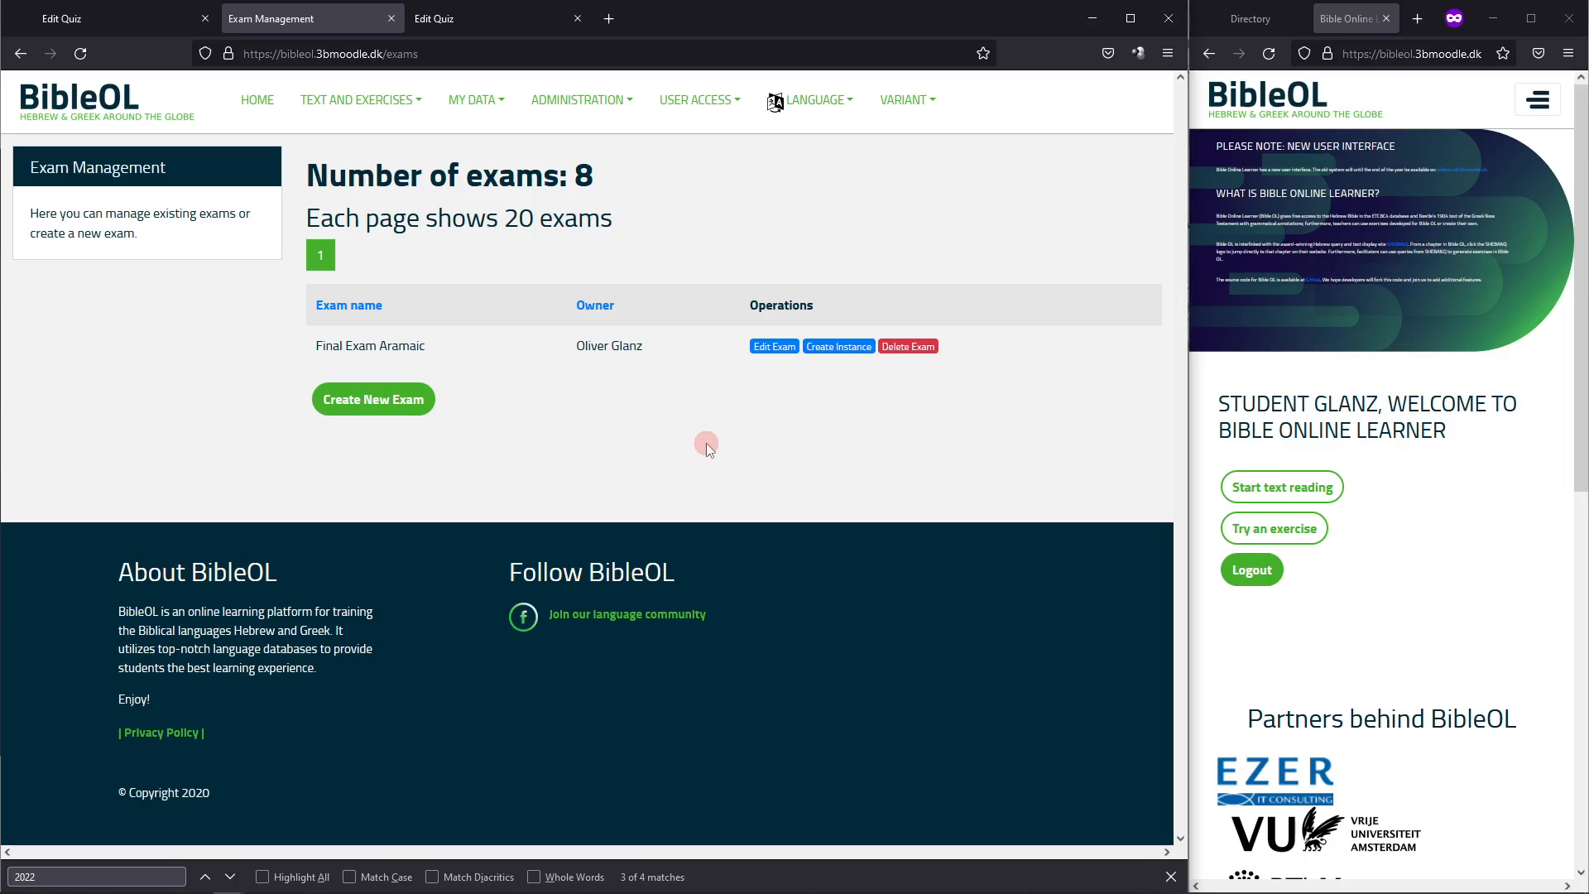
{"action": "left_click", "coordinate": [392, 405]}
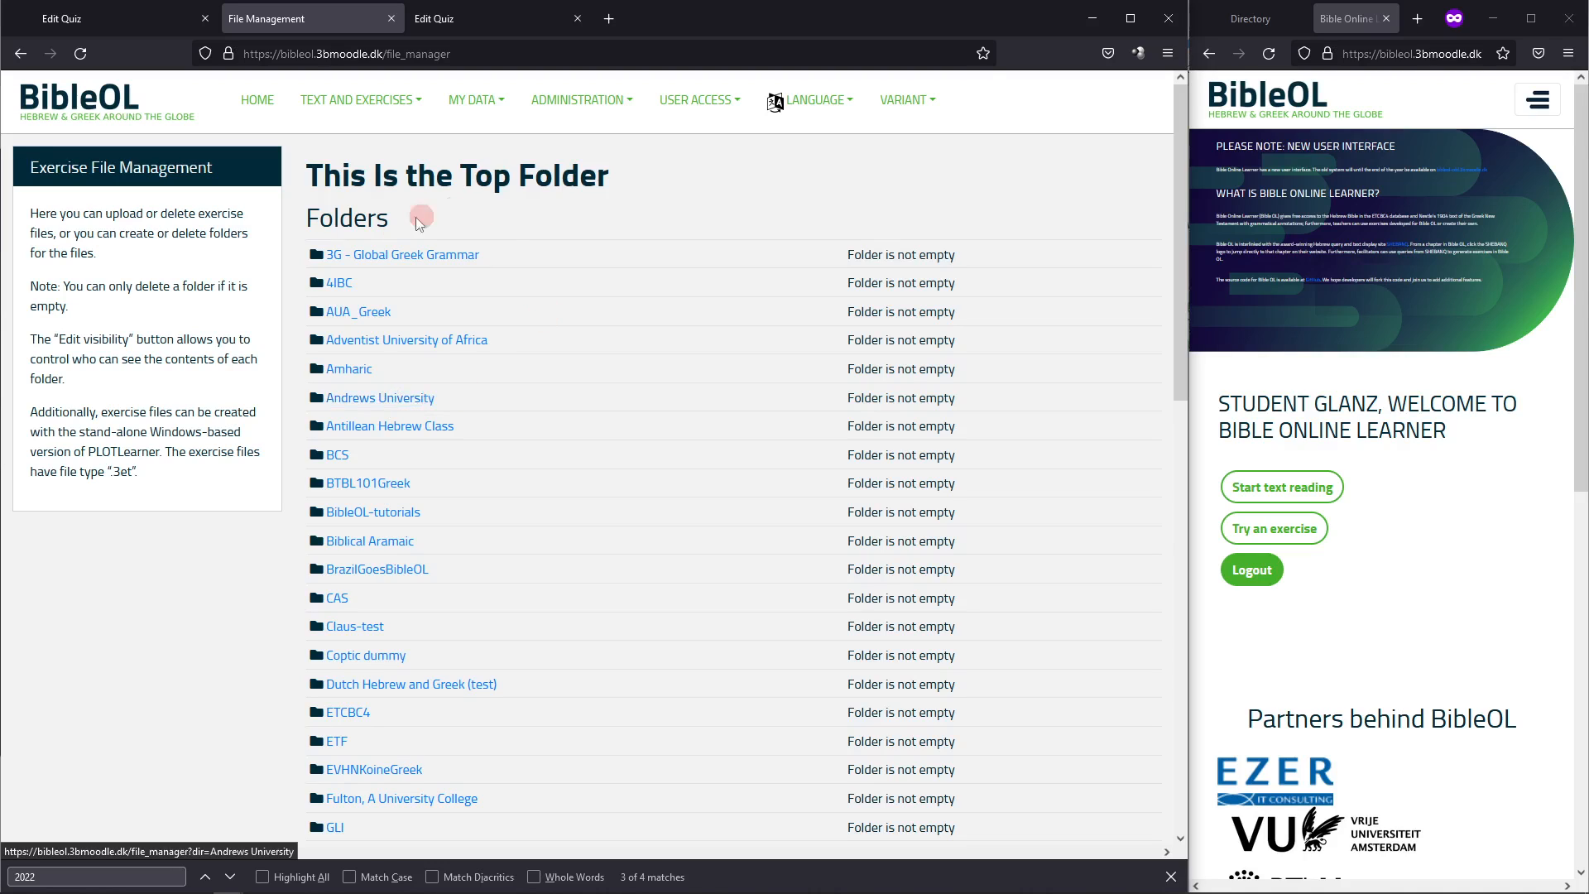
Open the exercise folder OTST551_Heb-I_(based on Gen19, Gen20) inside Andrews University for the new exam
{"action": "left_click", "coordinate": [383, 399]}
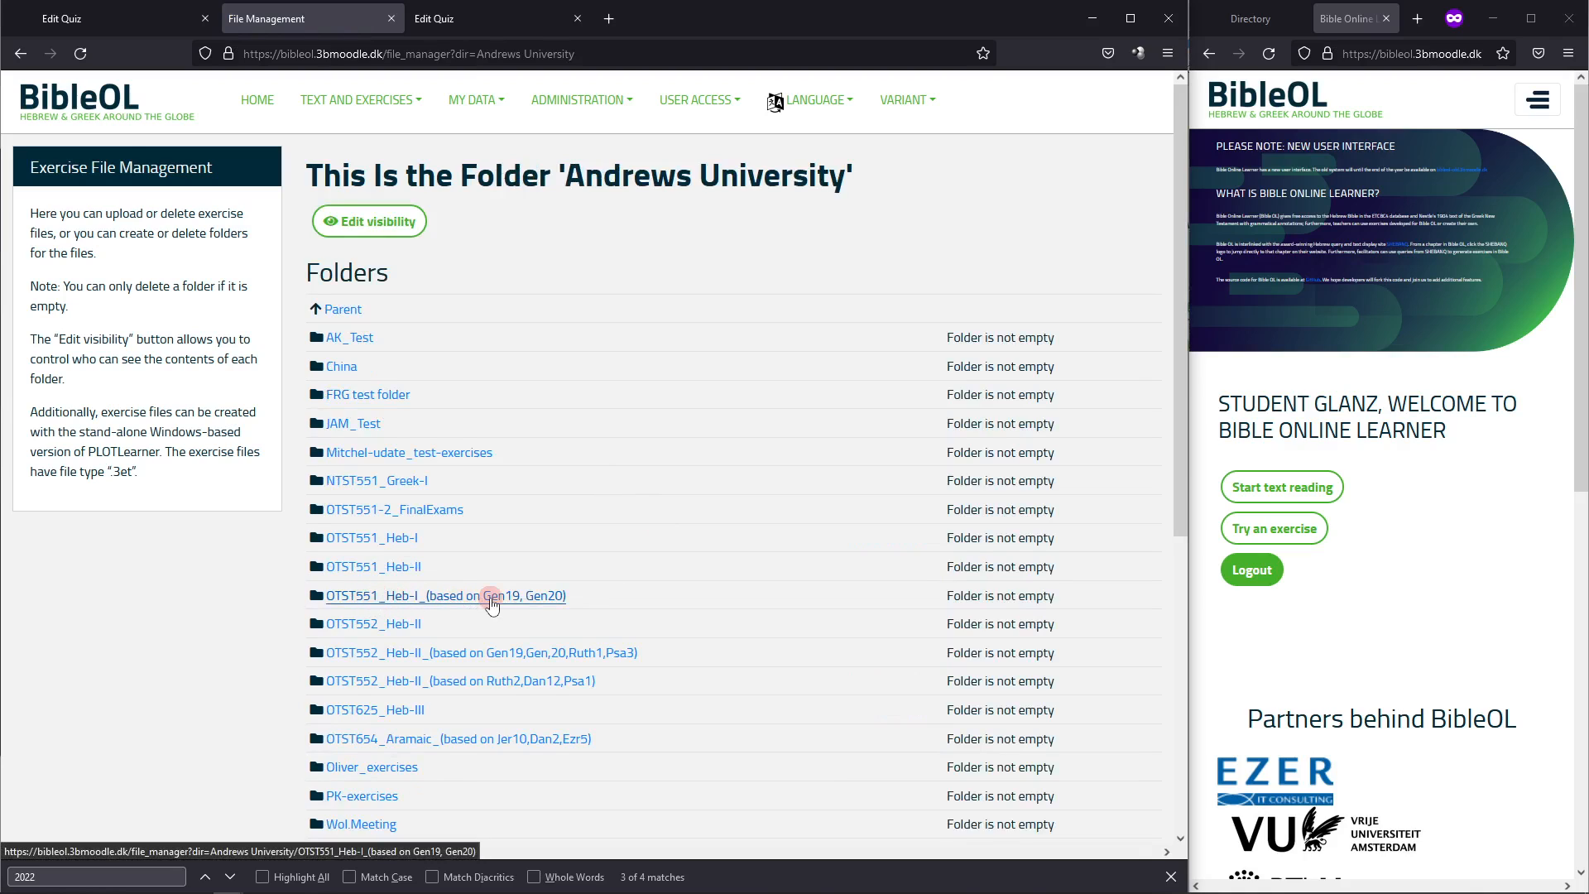
{"action": "left_click", "coordinate": [492, 605]}
{"action": "scroll", "coordinate": [672, 599], "scroll_direction": "down", "scroll_amount": 5}
{"action": "scroll", "coordinate": [673, 599], "scroll_direction": "up", "scroll_amount": 3}
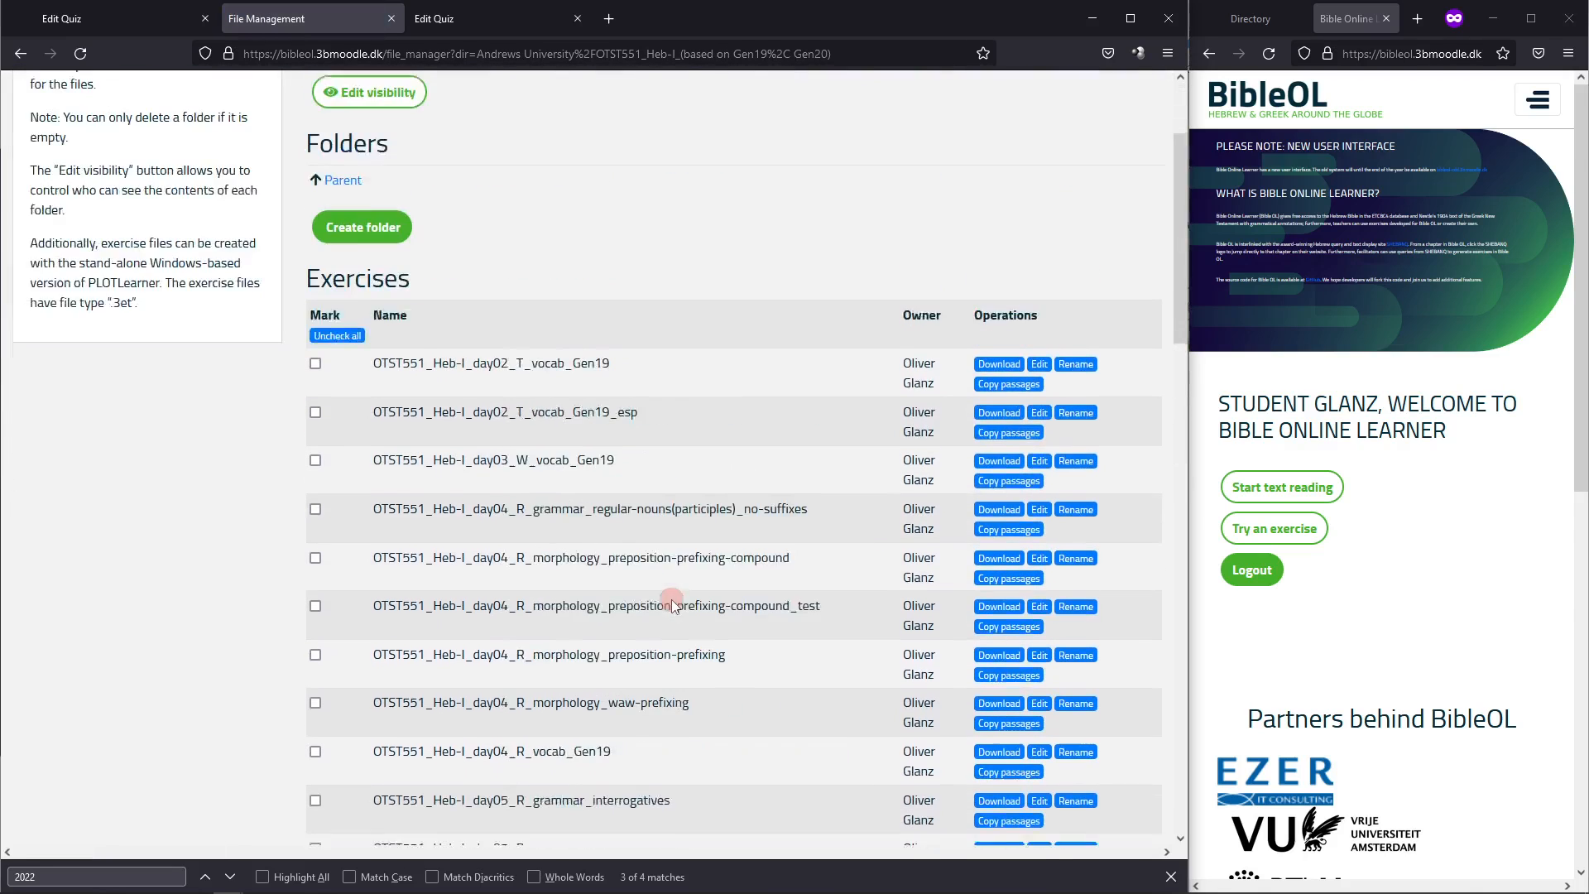
{"action": "scroll", "coordinate": [673, 602], "scroll_direction": "up", "scroll_amount": 2}
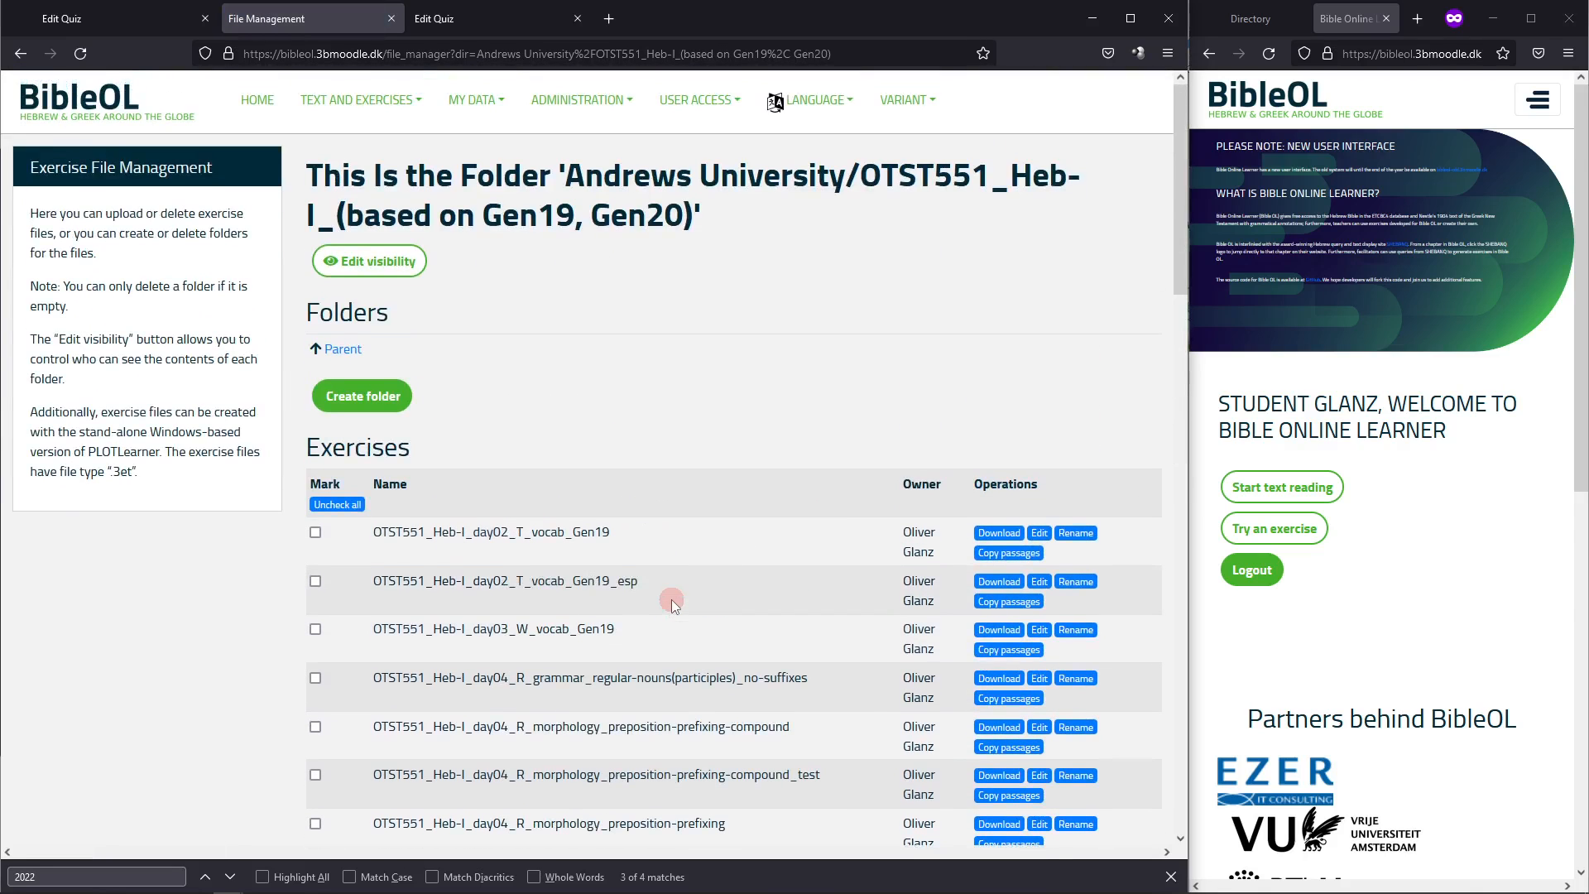
Edit the folder's visibility so that the OTST551-Heb-I_2022-01(summer) class uses it, and save the setting
{"action": "left_click", "coordinate": [374, 265]}
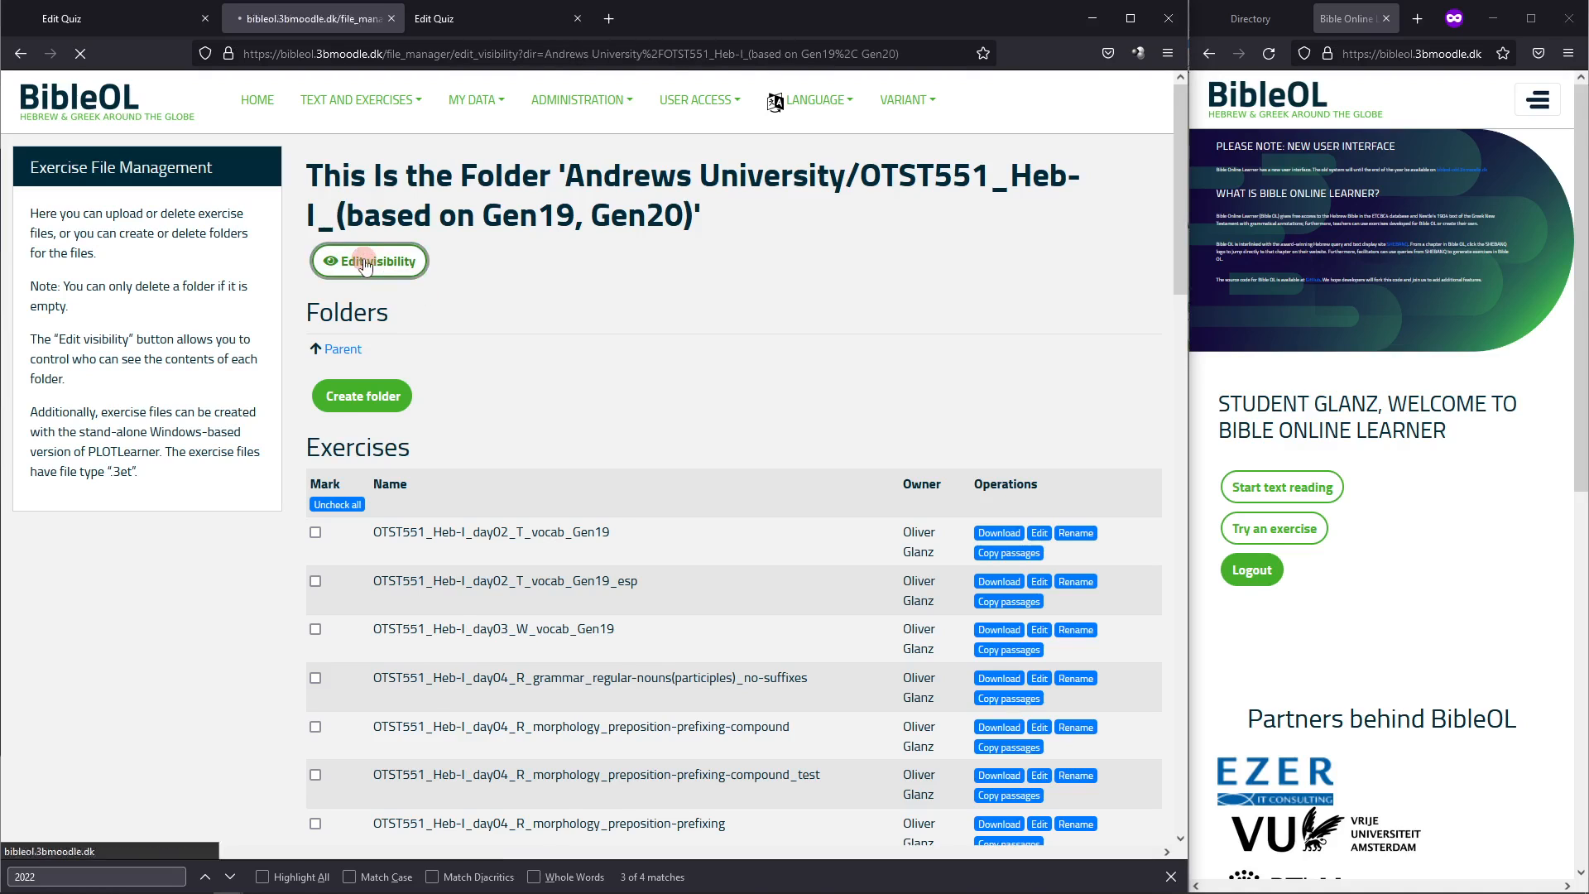
{"action": "scroll", "coordinate": [902, 553], "scroll_direction": "down", "scroll_amount": 3}
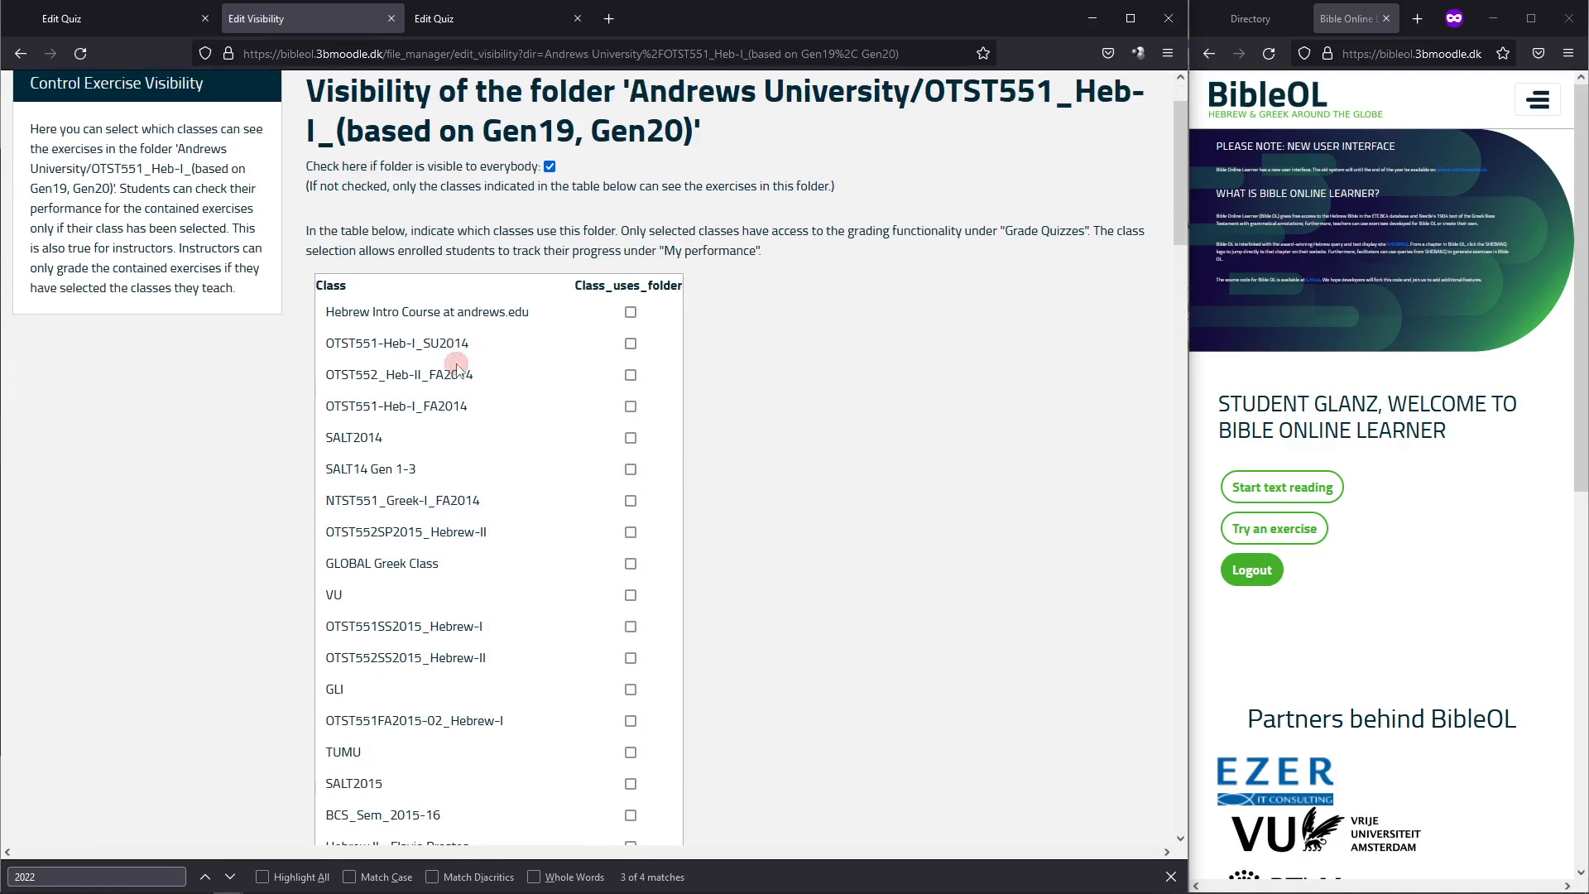
{"action": "scroll", "coordinate": [445, 484], "scroll_direction": "down", "scroll_amount": 15}
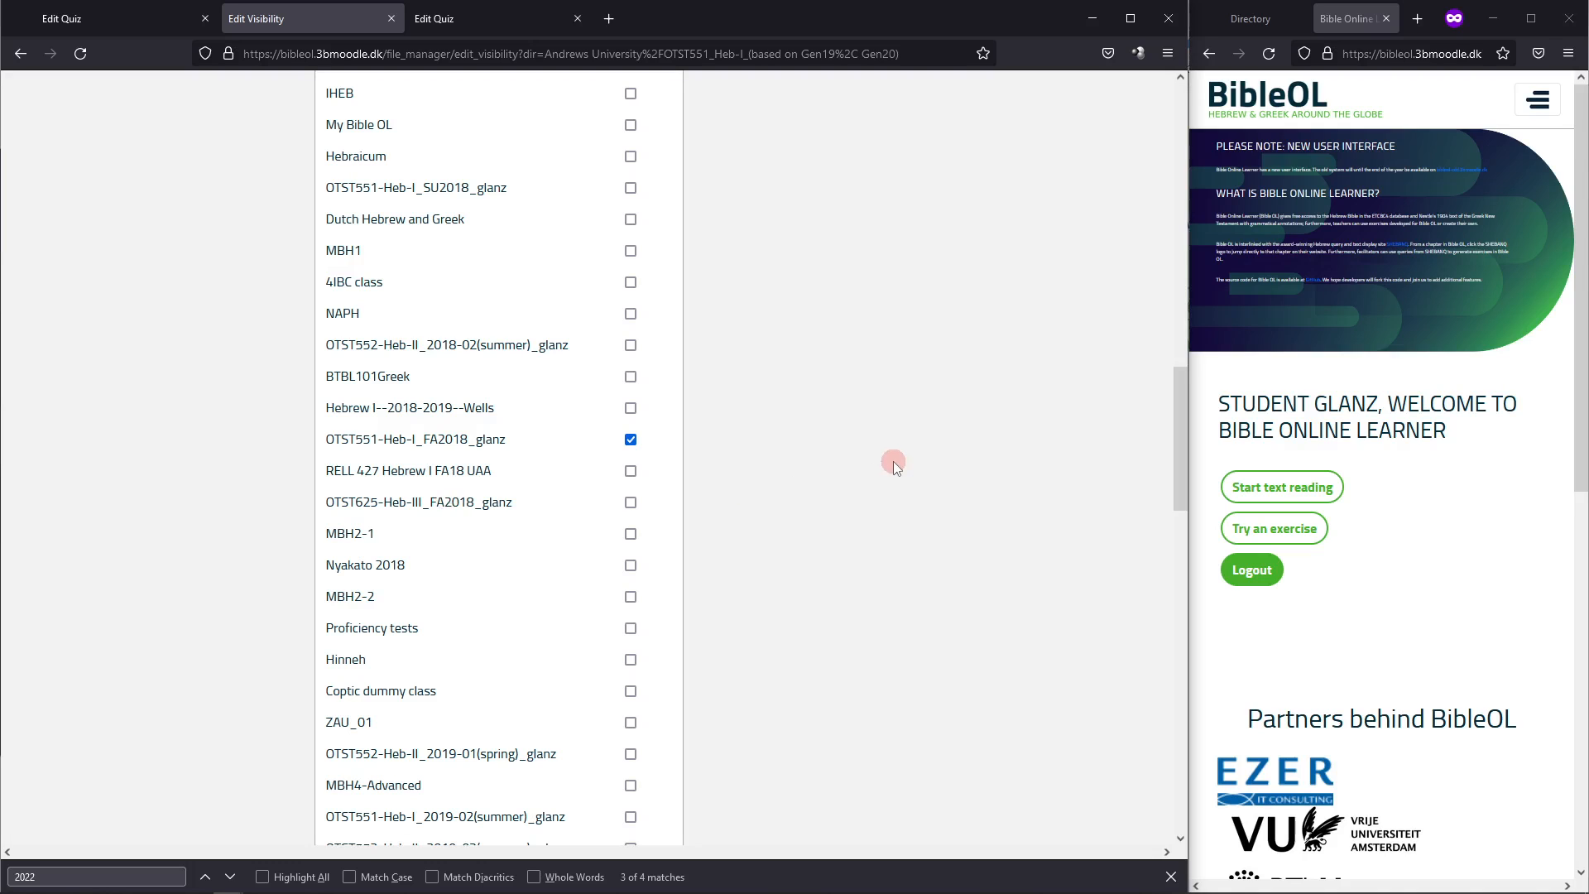
{"action": "key", "text": "ctrl+f"}
{"action": "type", "text": "2022"}
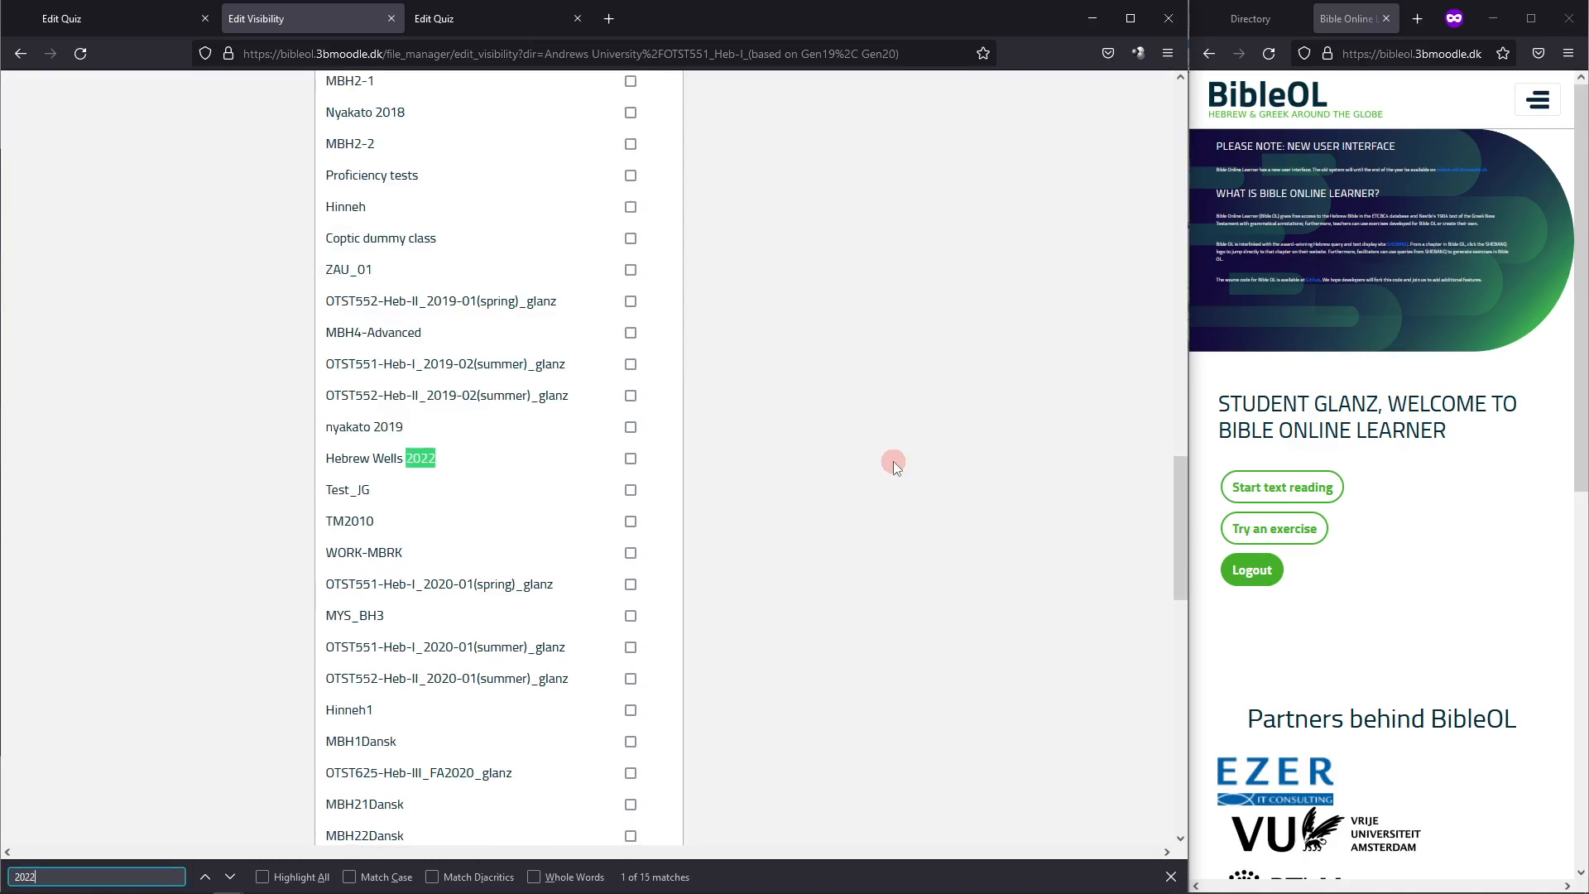
{"action": "key", "text": "Return"}
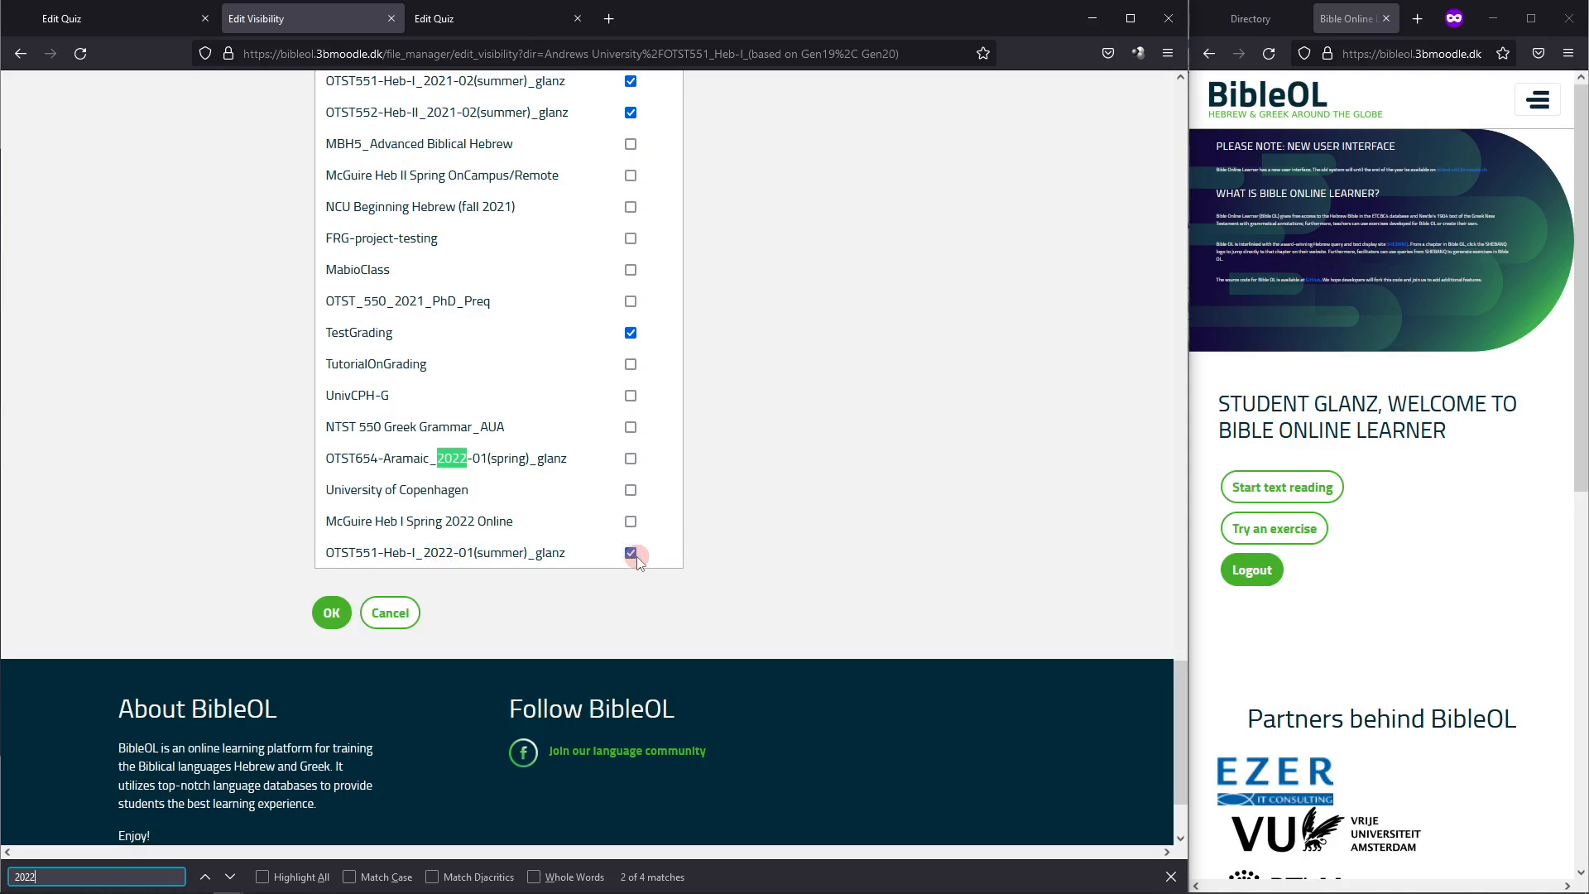
{"action": "left_click", "coordinate": [331, 612]}
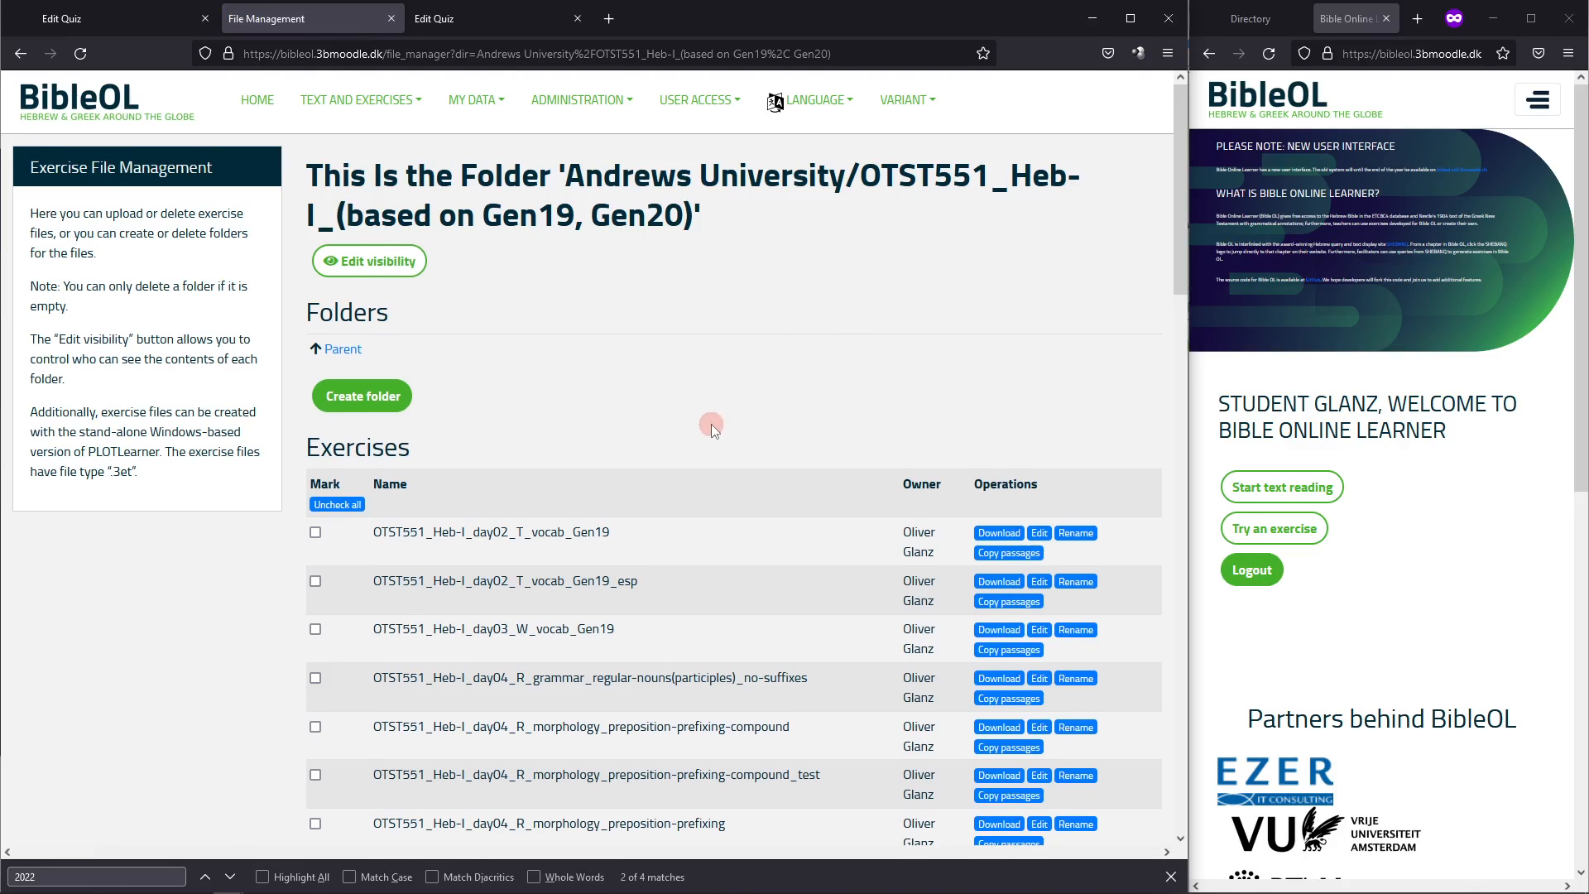
Mark the day02 vocab_Gen19, day04 morphology_preposition-prefixing and day06 grammar_regular-nouns-suffixes exercises
{"action": "scroll", "coordinate": [712, 424], "scroll_direction": "down", "scroll_amount": 1}
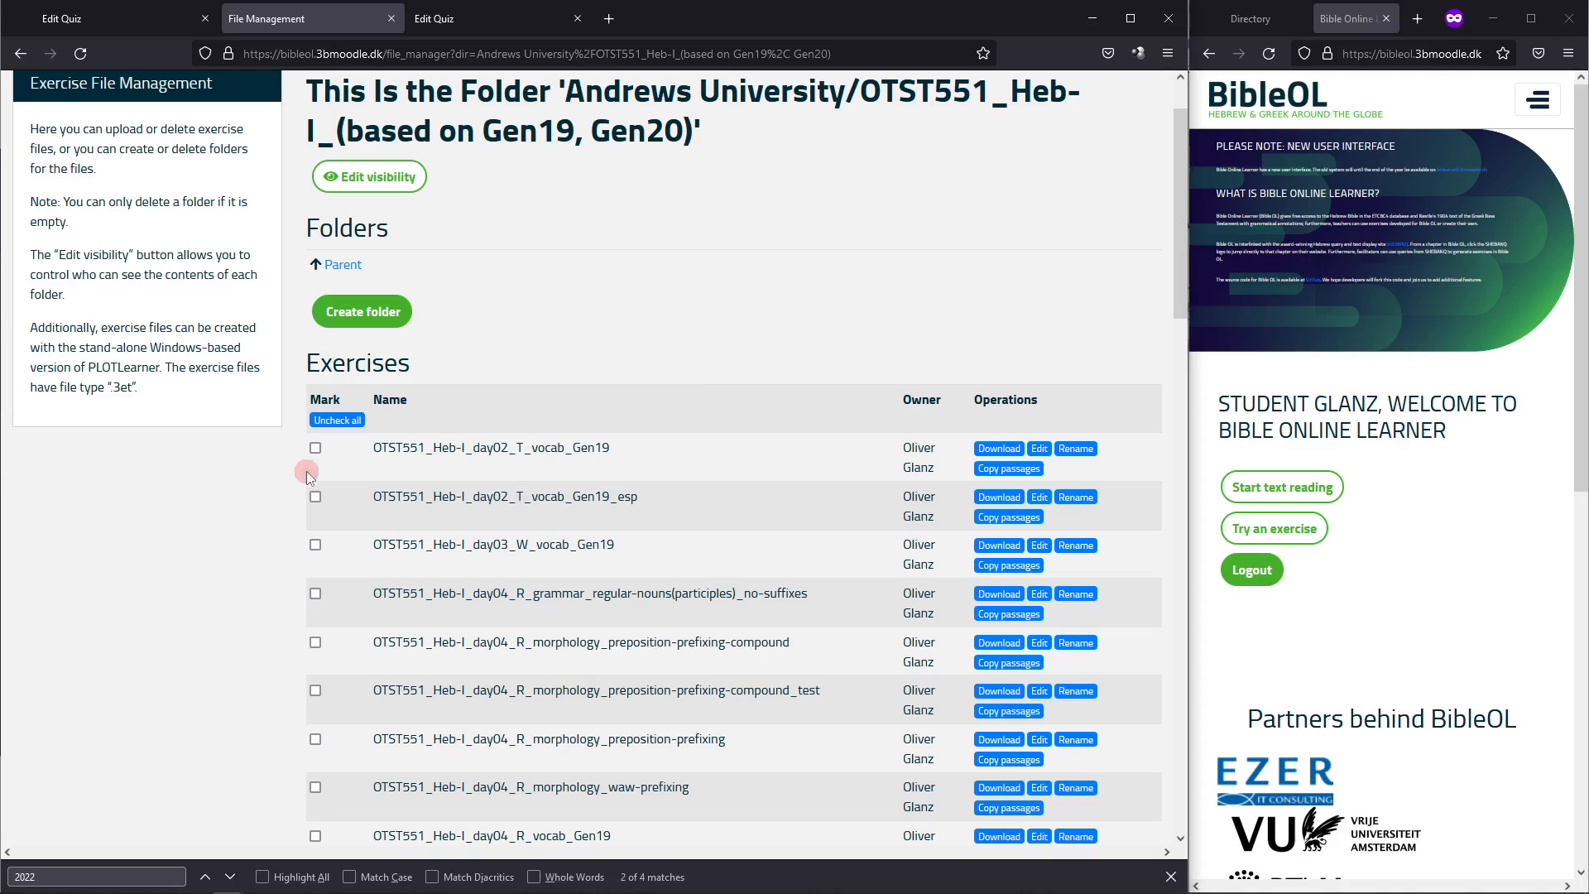
{"action": "left_click", "coordinate": [316, 449]}
{"action": "scroll", "coordinate": [696, 516], "scroll_direction": "down", "scroll_amount": 1}
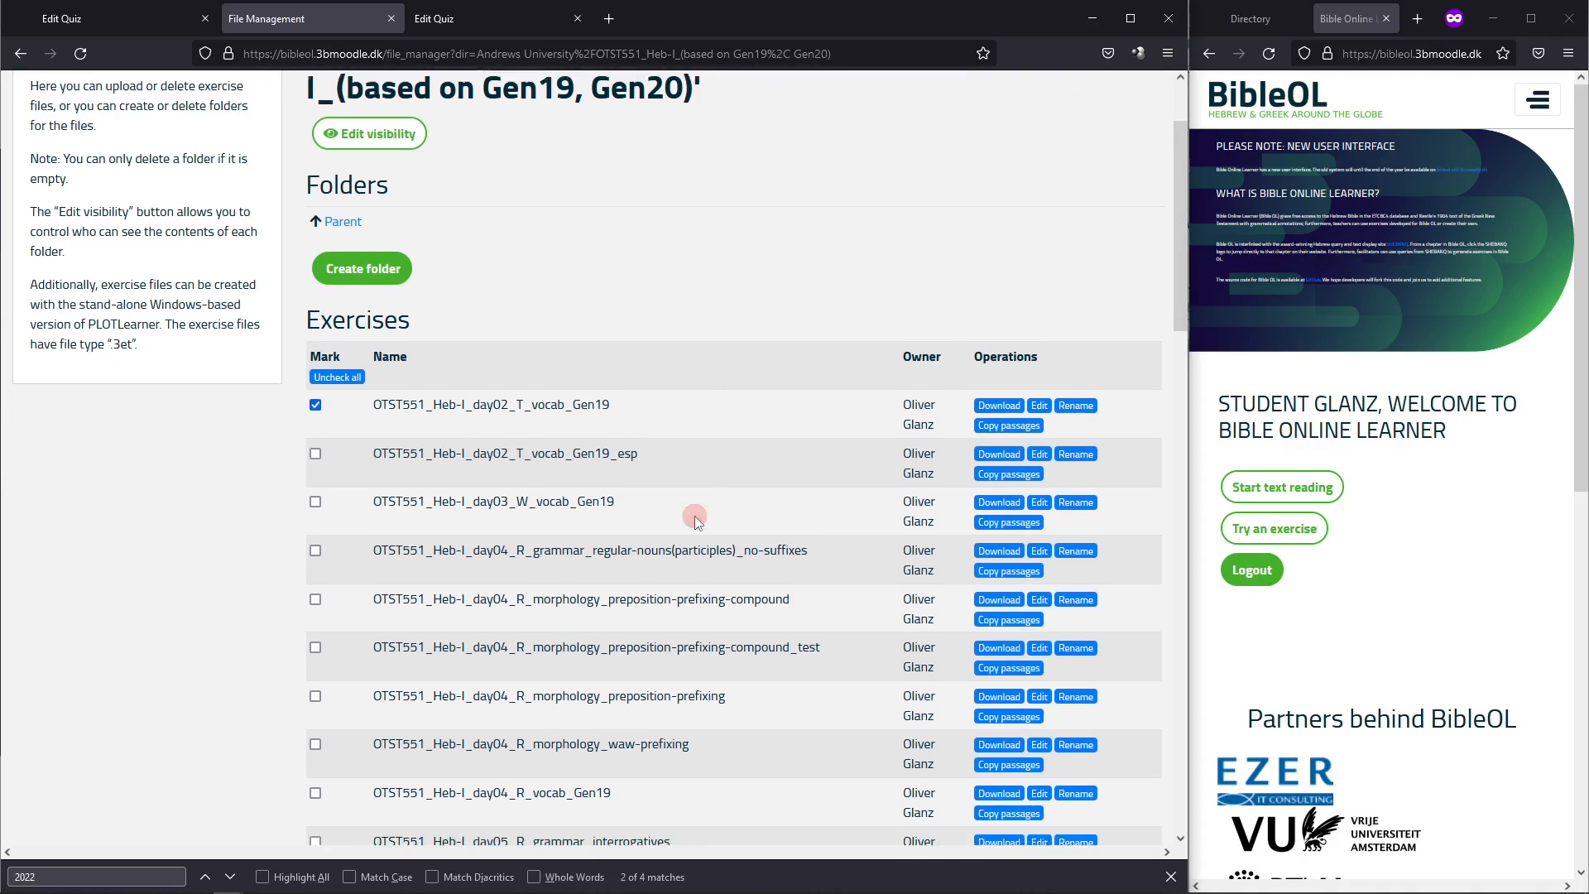
{"action": "scroll", "coordinate": [696, 516], "scroll_direction": "down", "scroll_amount": 1}
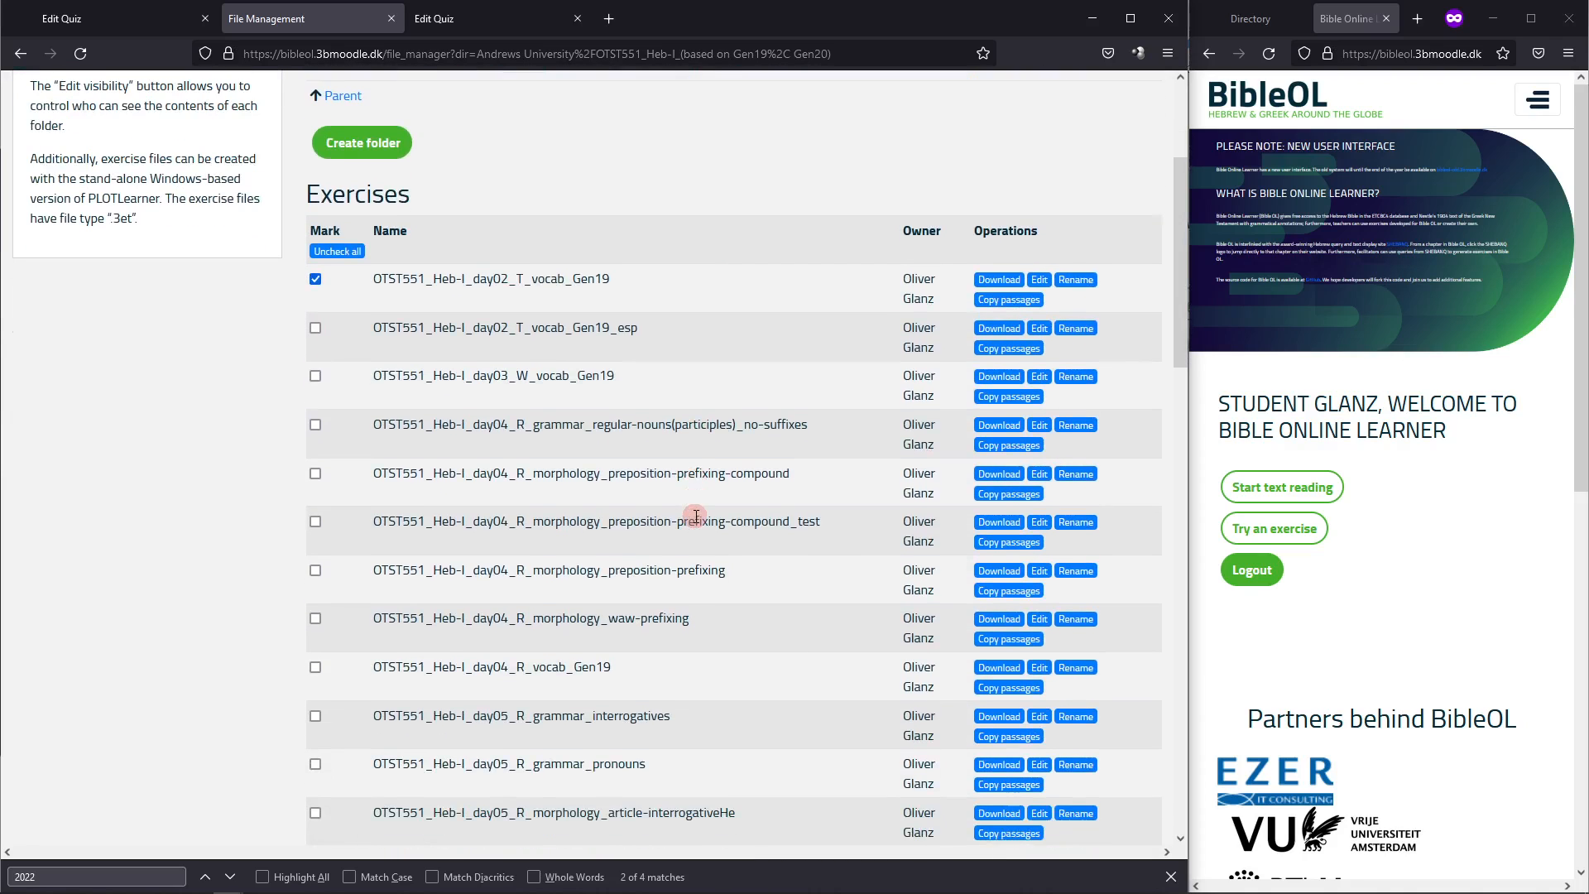
{"action": "scroll", "coordinate": [696, 517], "scroll_direction": "down", "scroll_amount": 1}
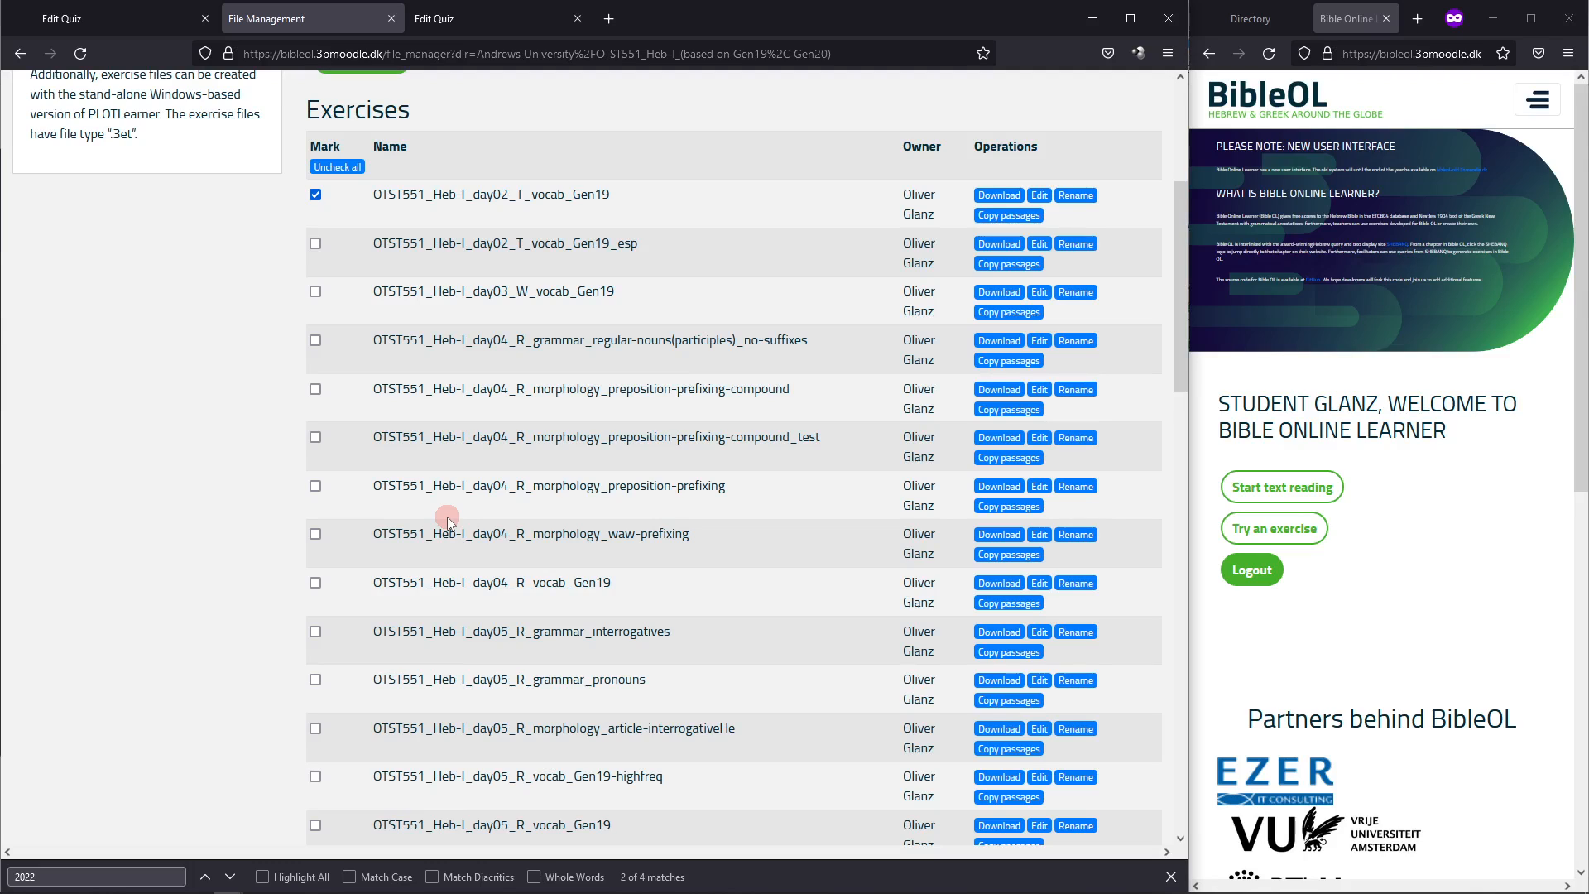
{"action": "left_click", "coordinate": [314, 487]}
{"action": "scroll", "coordinate": [175, 548], "scroll_direction": "down", "scroll_amount": 3}
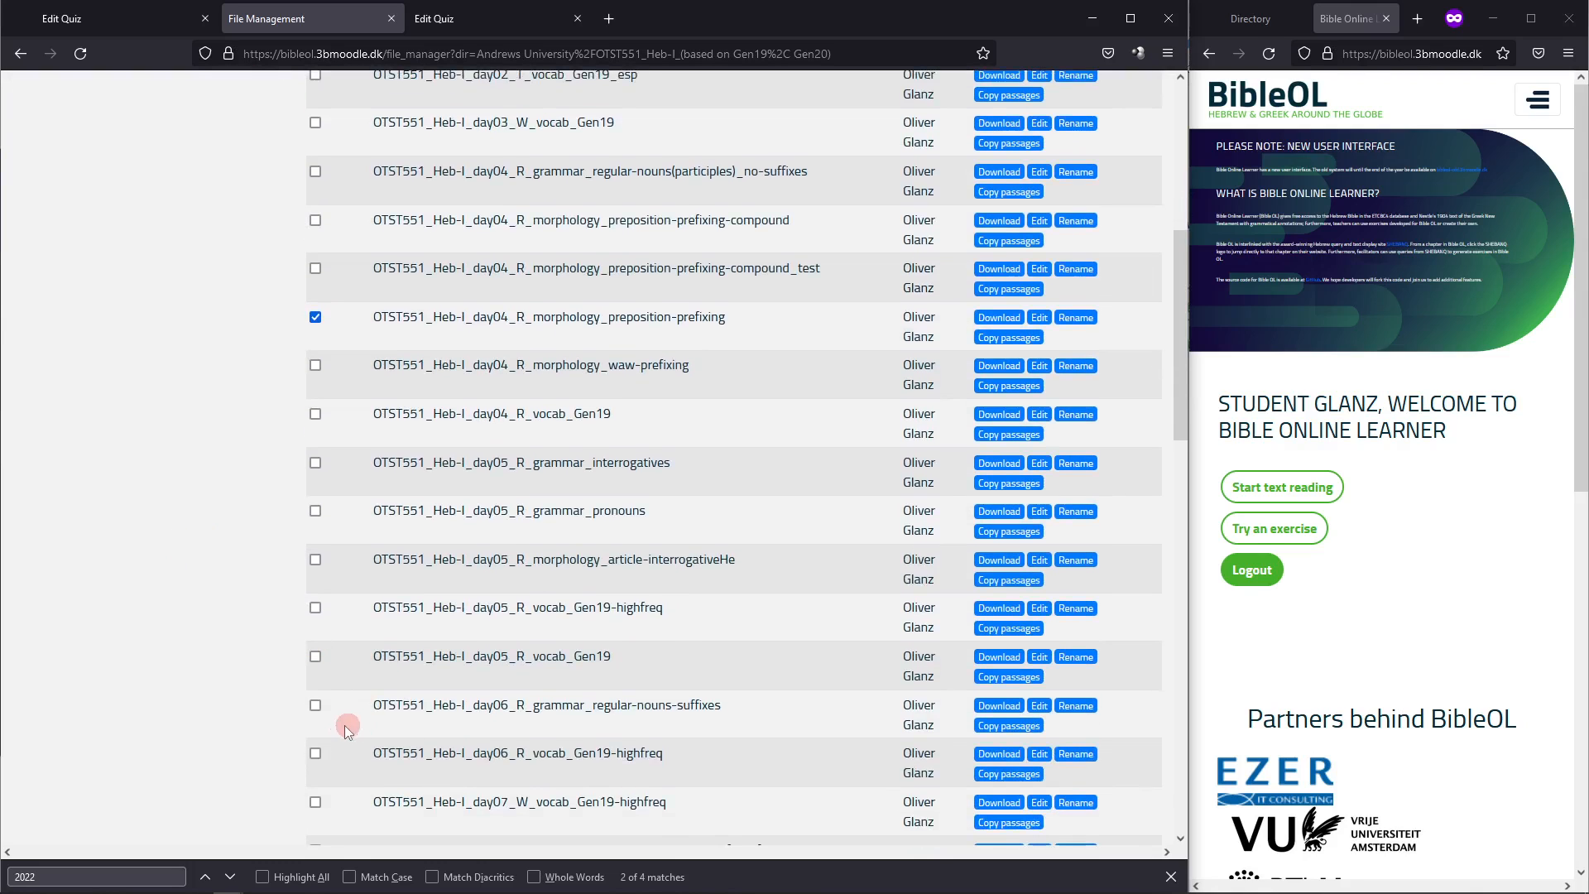
{"action": "left_click", "coordinate": [315, 705]}
Mark the day13 morphology_regular-verb_all-stems_all-forms-suffxed and day13 syntax_phrase-analysis exercises, and dismiss the page search
{"action": "scroll", "coordinate": [167, 643], "scroll_direction": "down", "scroll_amount": 5}
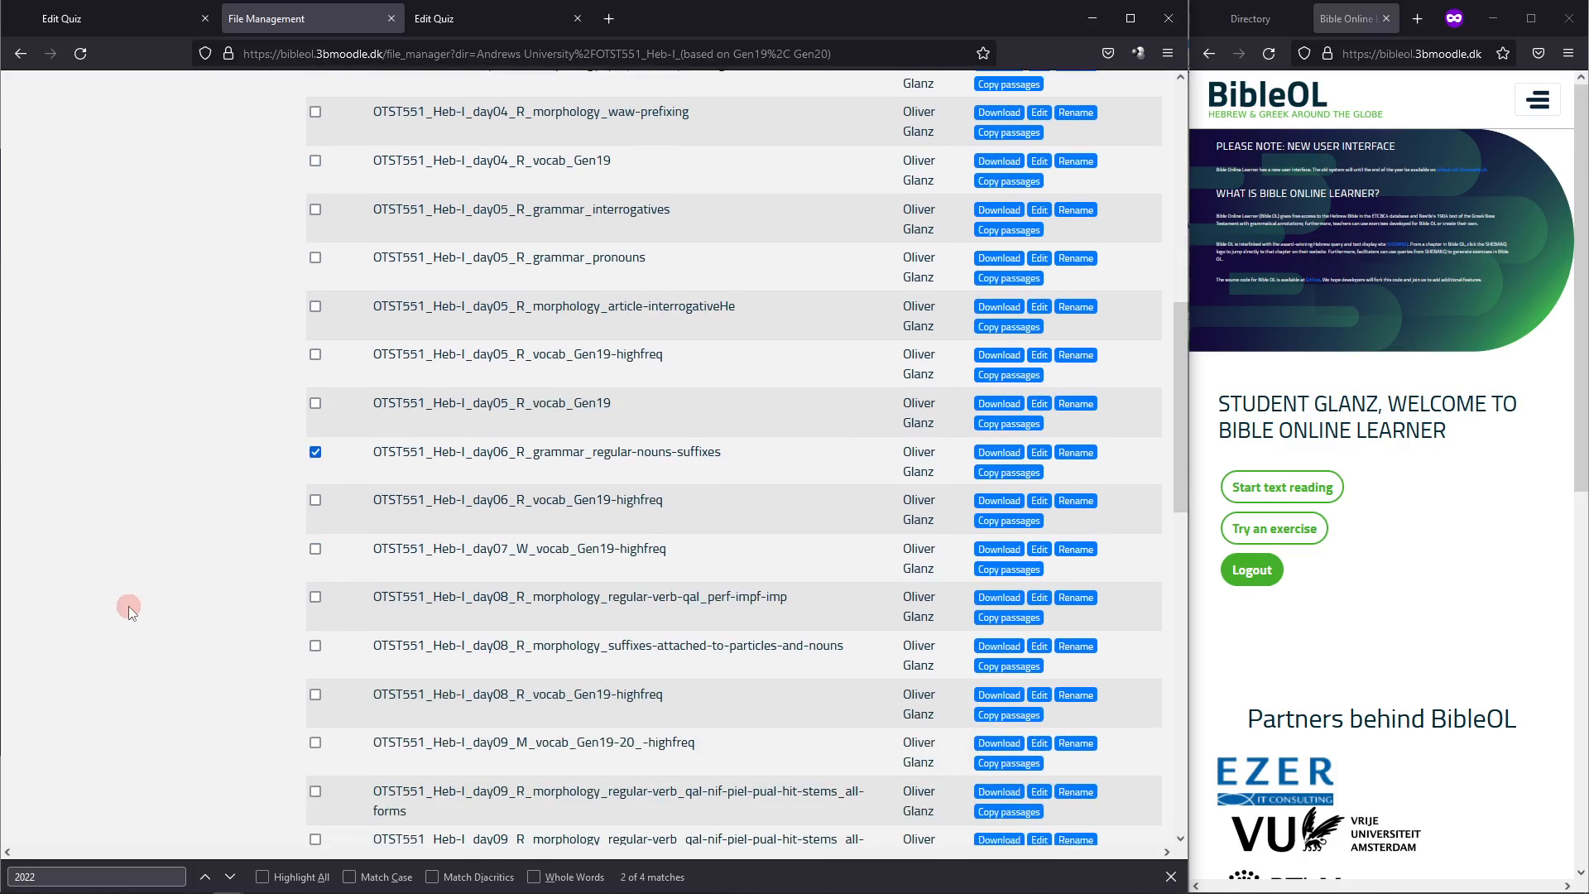
{"action": "scroll", "coordinate": [127, 613], "scroll_direction": "down", "scroll_amount": 7}
{"action": "scroll", "coordinate": [128, 618], "scroll_direction": "down", "scroll_amount": 3}
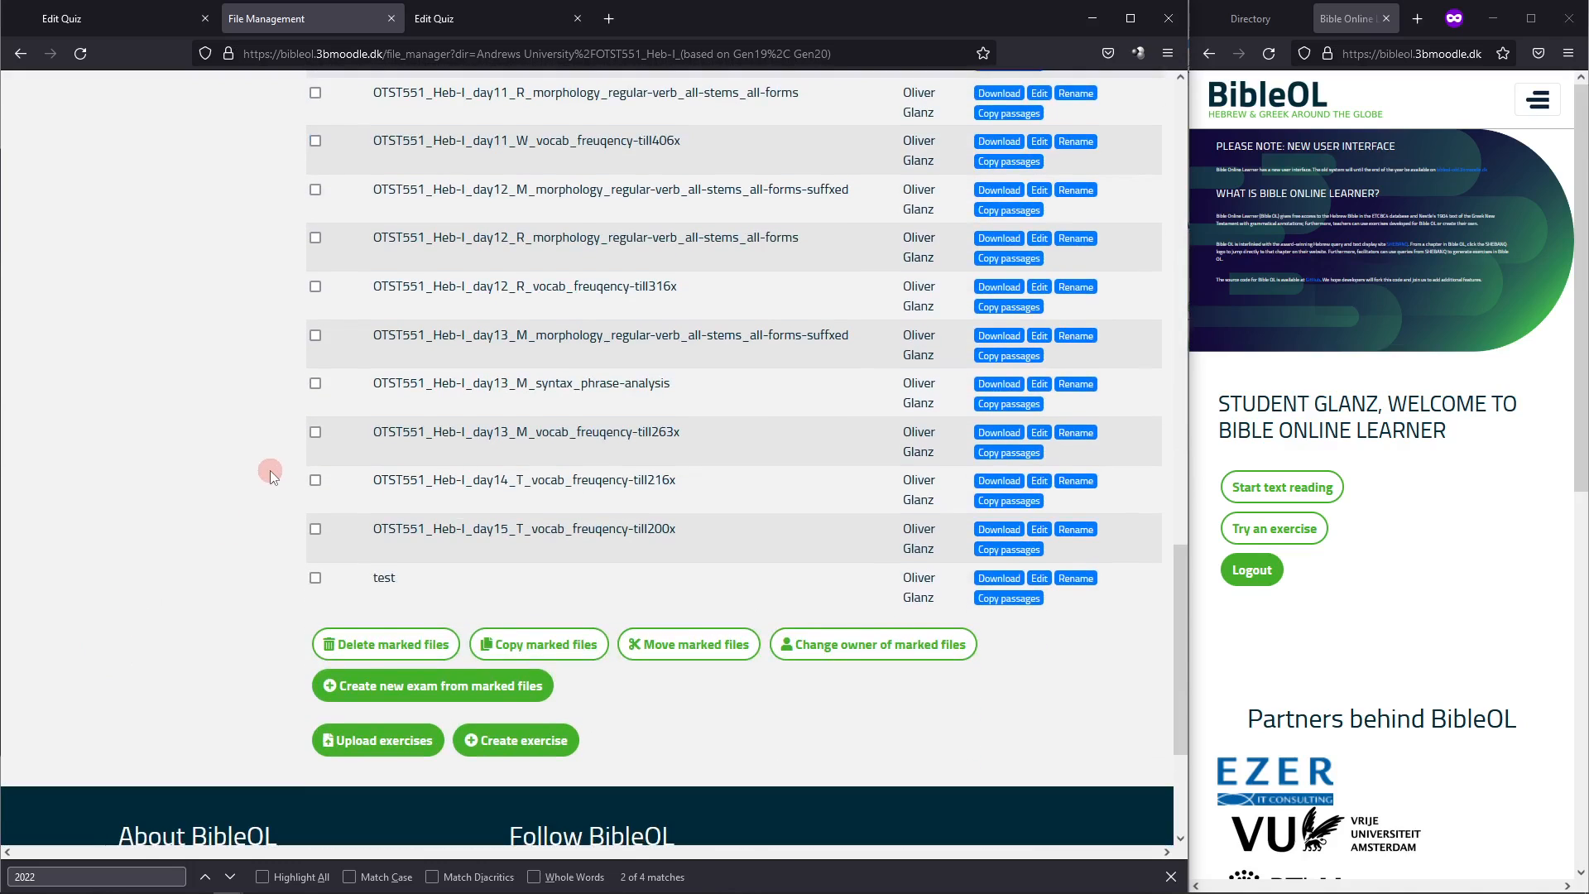
{"action": "scroll", "coordinate": [270, 472], "scroll_direction": "up", "scroll_amount": 1}
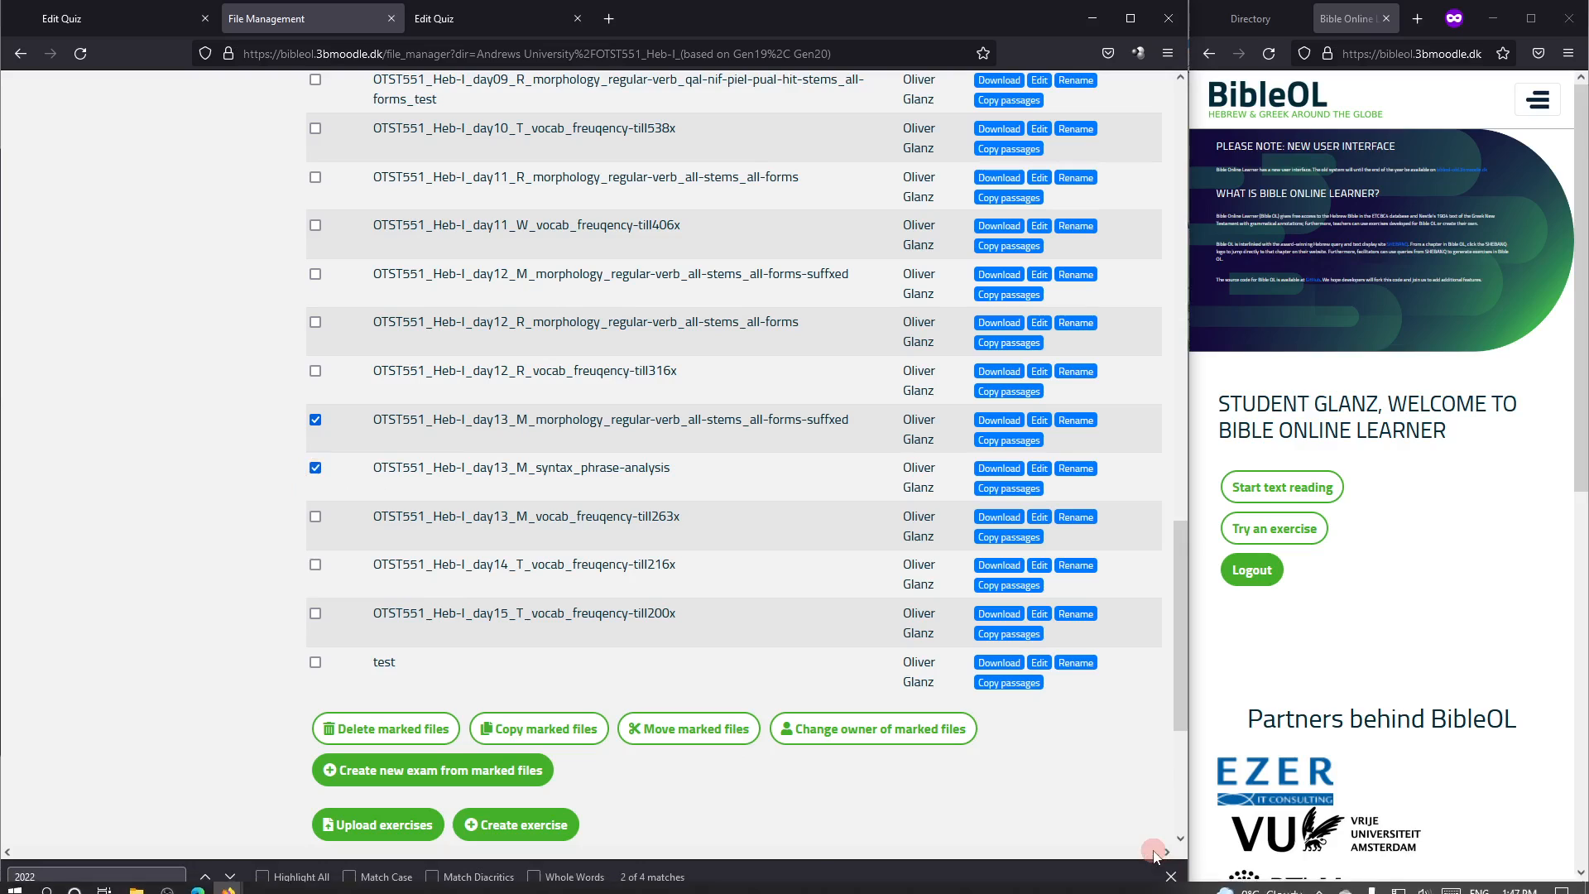
{"action": "left_click", "coordinate": [1170, 876]}
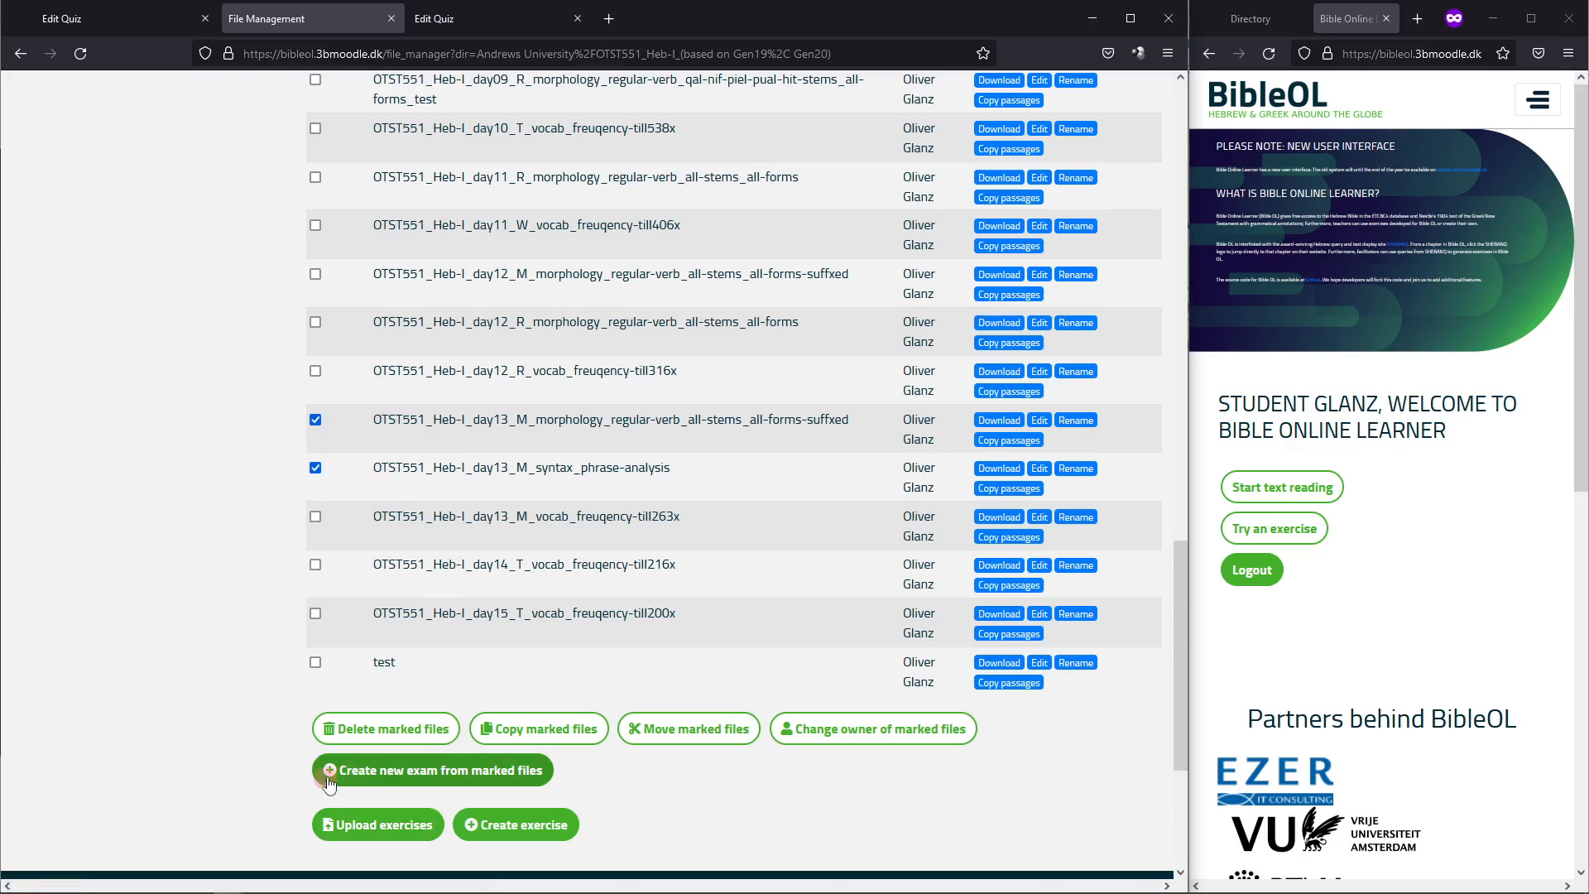
Create a new exam from the marked exercises and name it "Heb-1 Final Exam"
{"action": "left_click", "coordinate": [406, 772]}
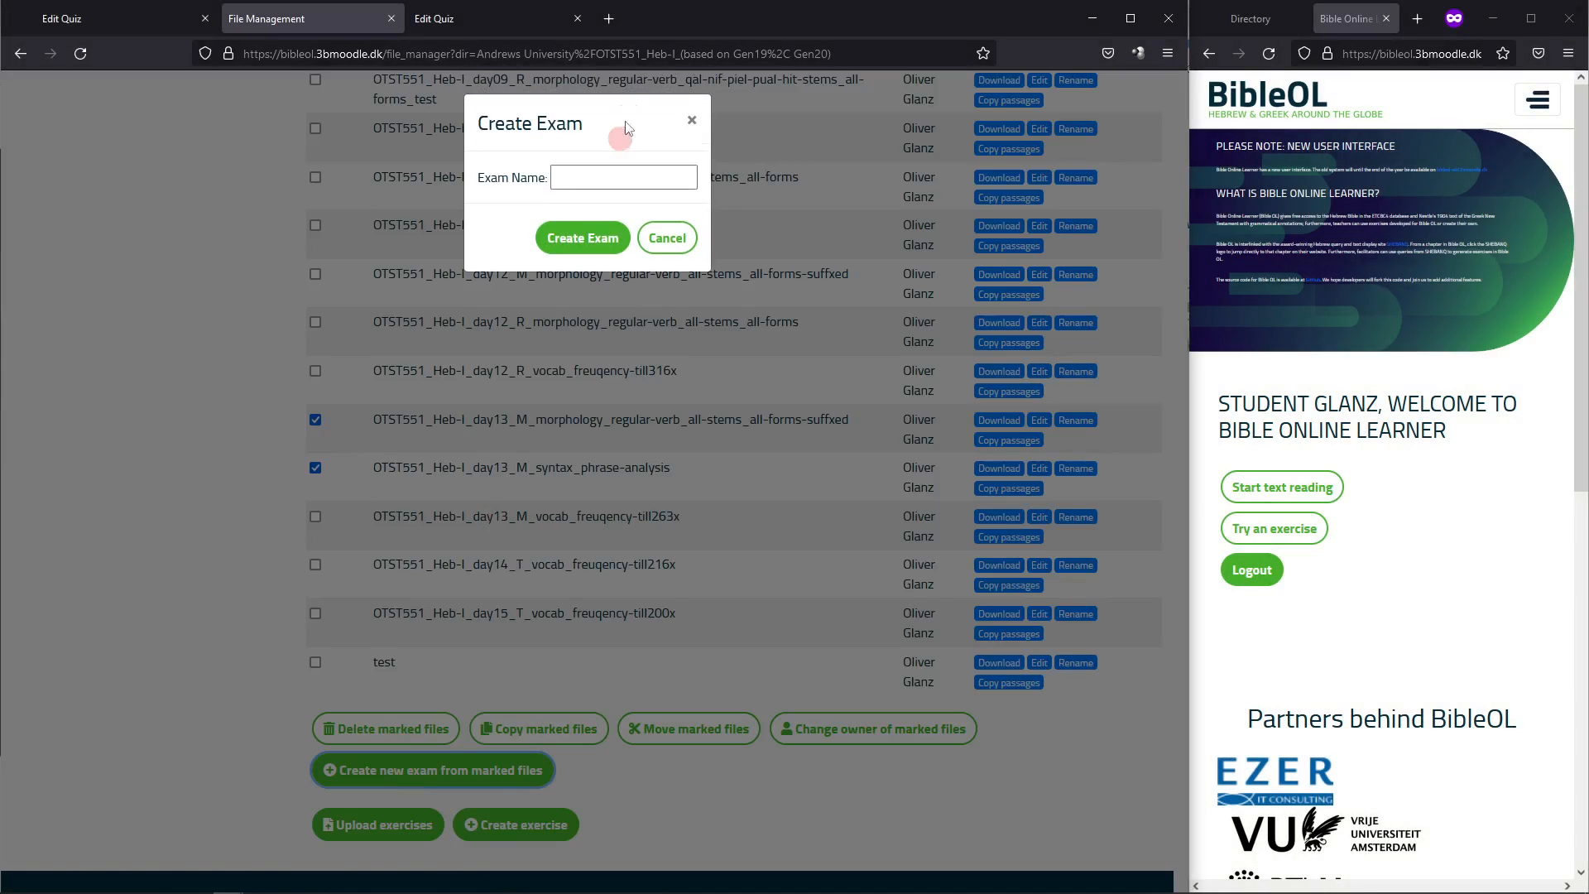
{"action": "left_click", "coordinate": [622, 178]}
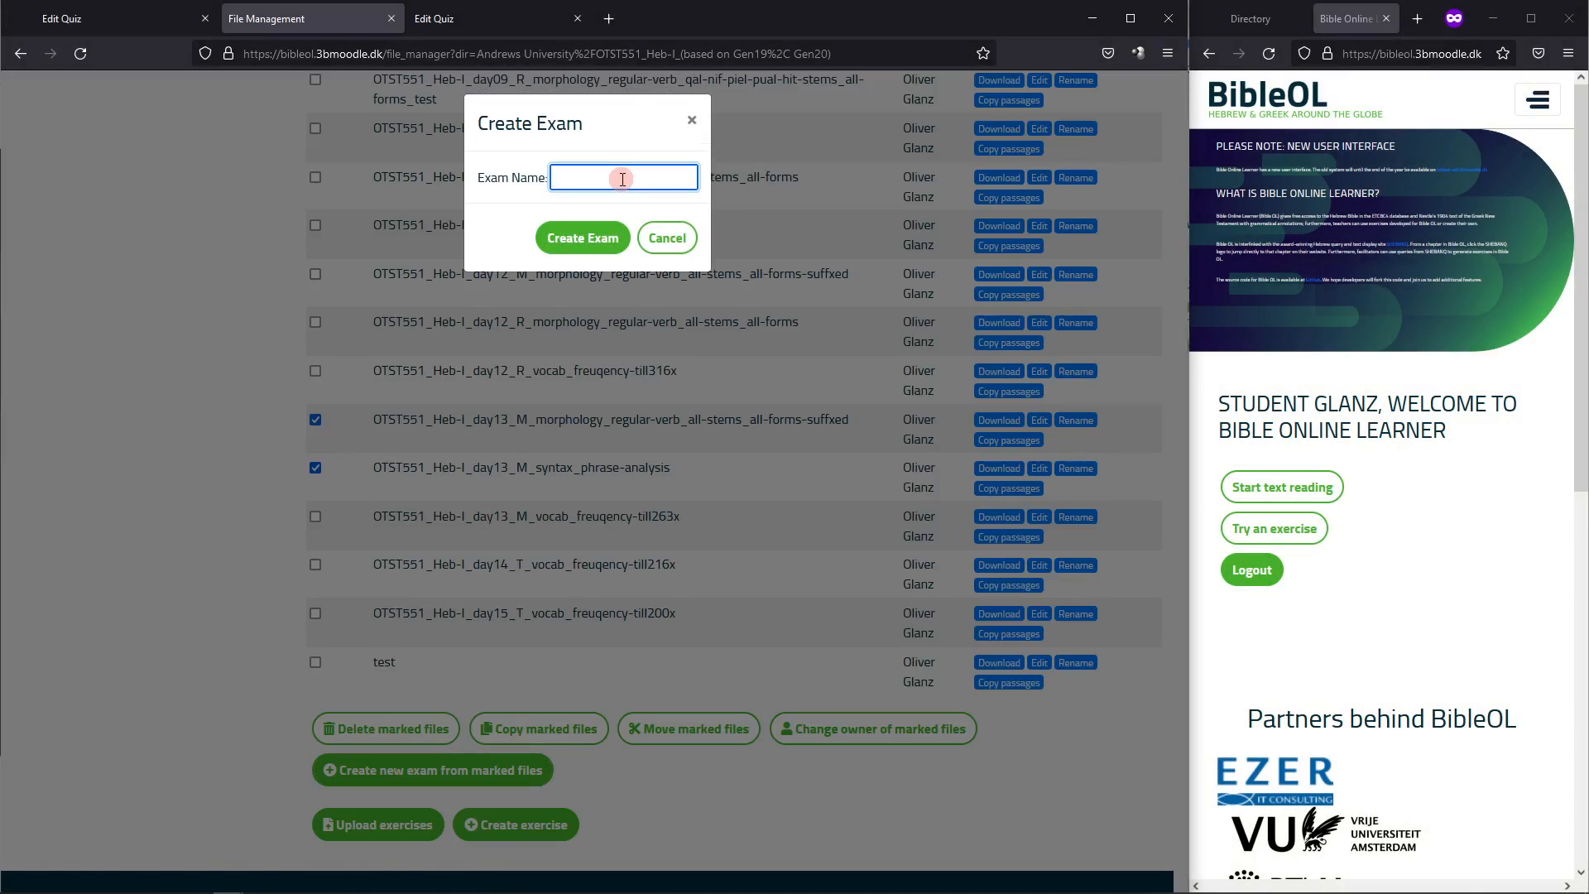
{"action": "type", "text": "Heb-1 Final Exam"}
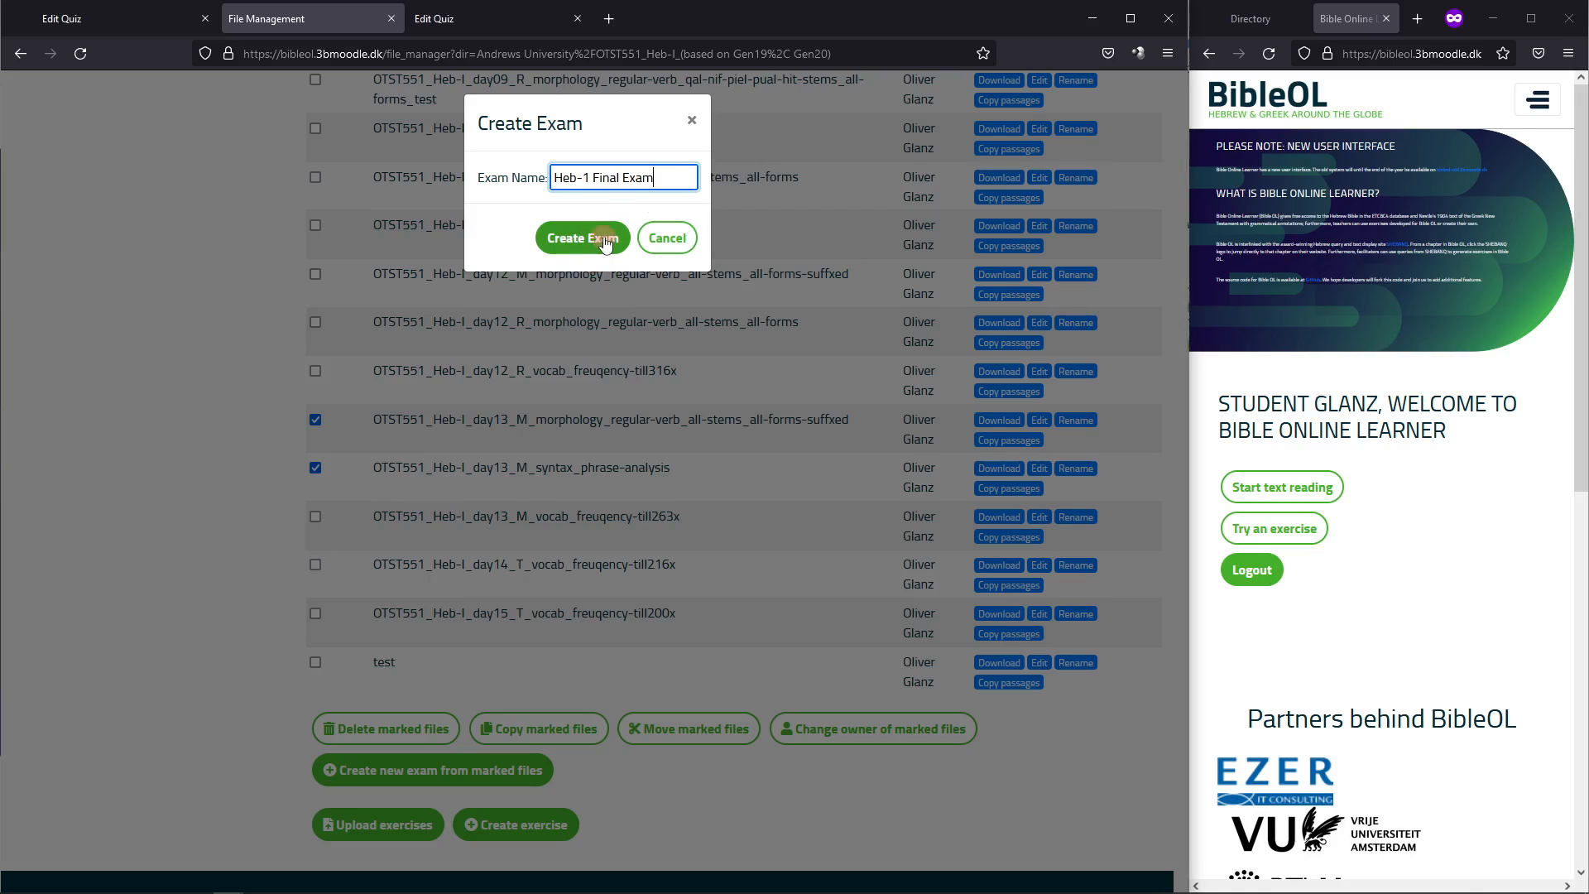
{"action": "left_click_drag", "start_coordinate": [675, 182], "coordinate": [499, 182]}
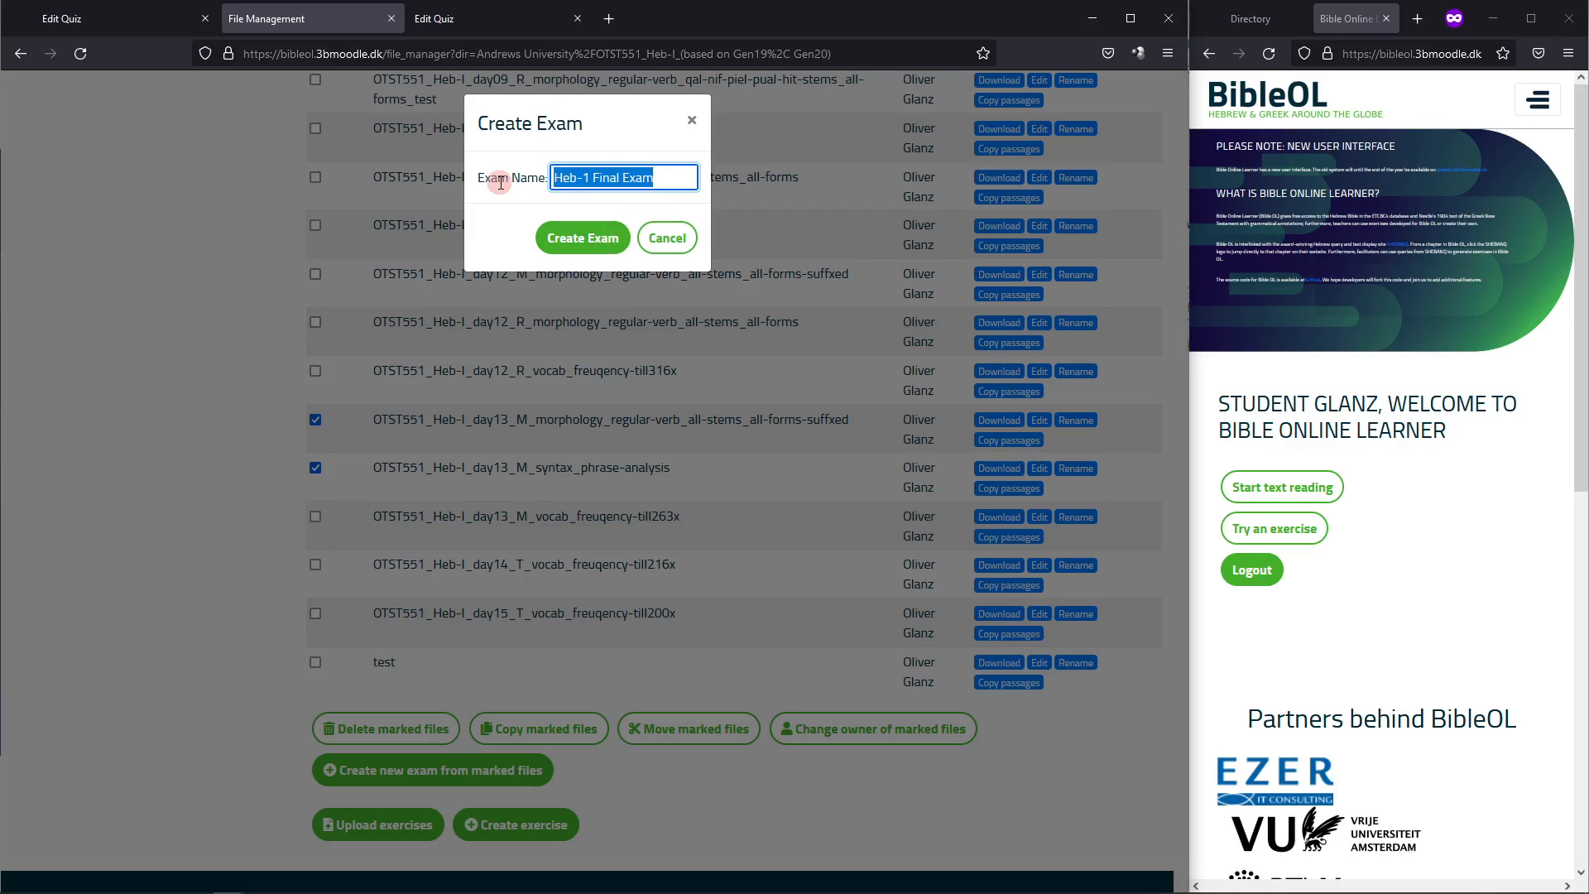
{"action": "left_click", "coordinate": [594, 240]}
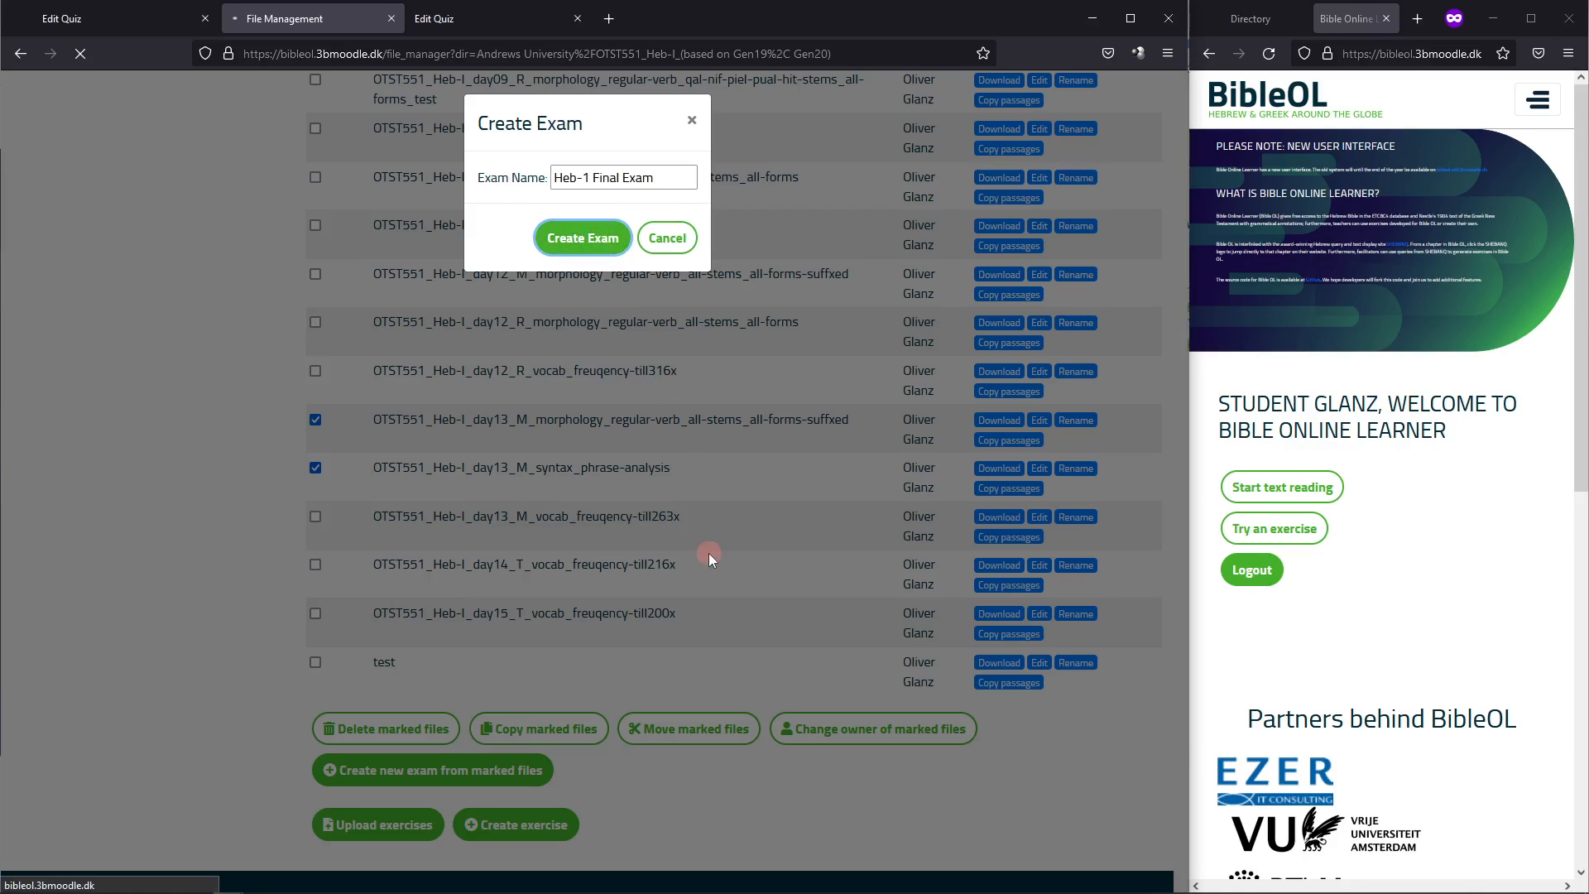
Replace the placeholder exam description with "Welcome! This is your Hebrew I Final Exam."
{"action": "scroll", "coordinate": [559, 409], "scroll_direction": "down", "scroll_amount": 1}
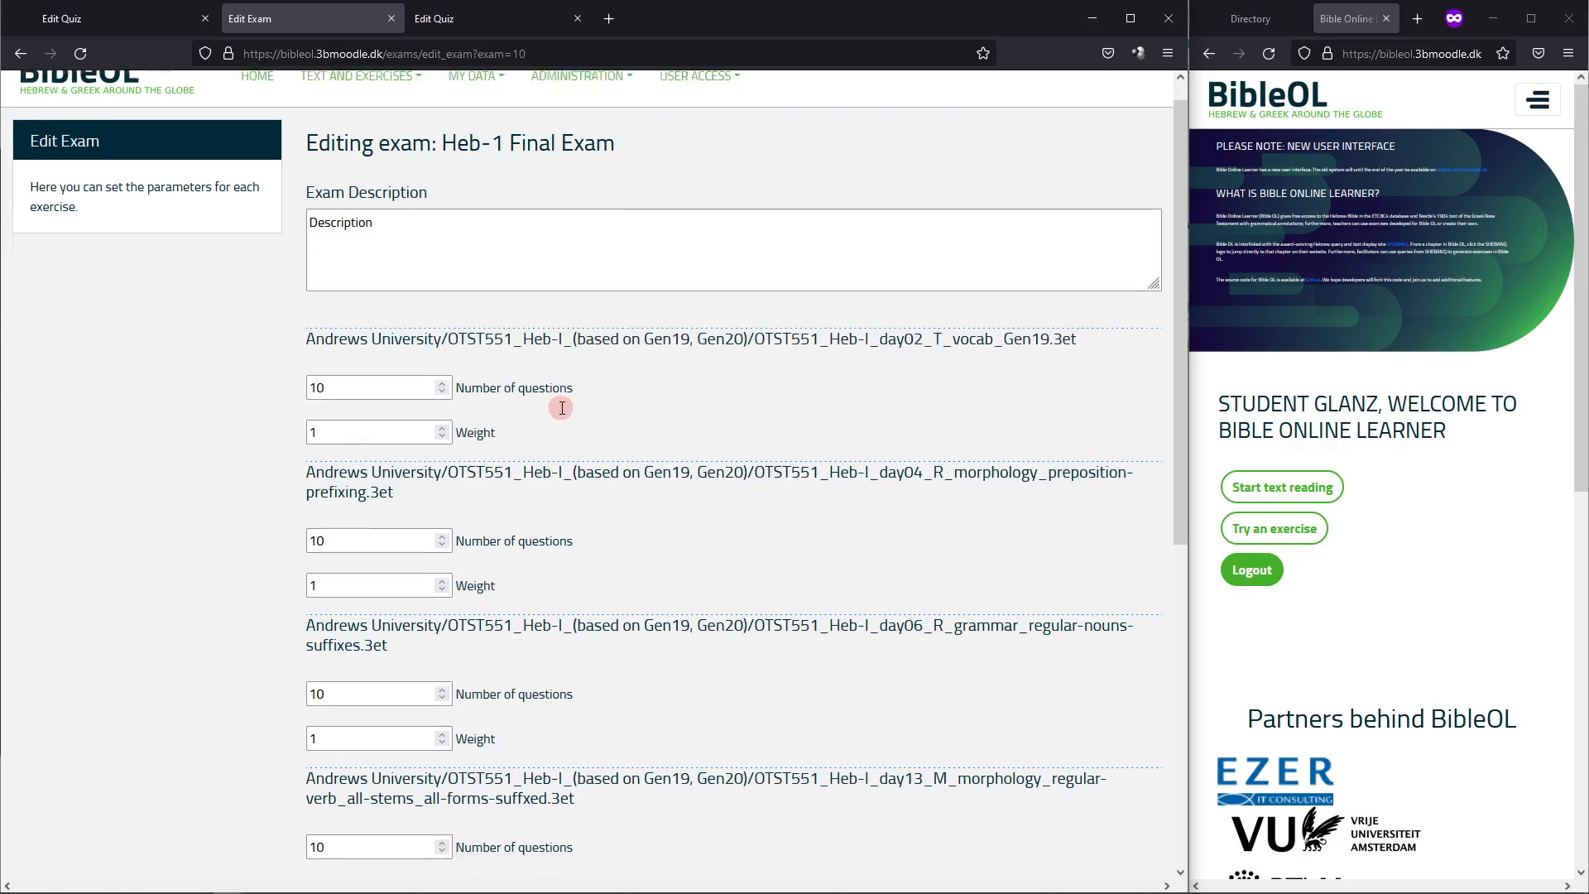
{"action": "scroll", "coordinate": [560, 408], "scroll_direction": "up", "scroll_amount": 1}
{"action": "left_click_drag", "start_coordinate": [443, 306], "coordinate": [230, 226]}
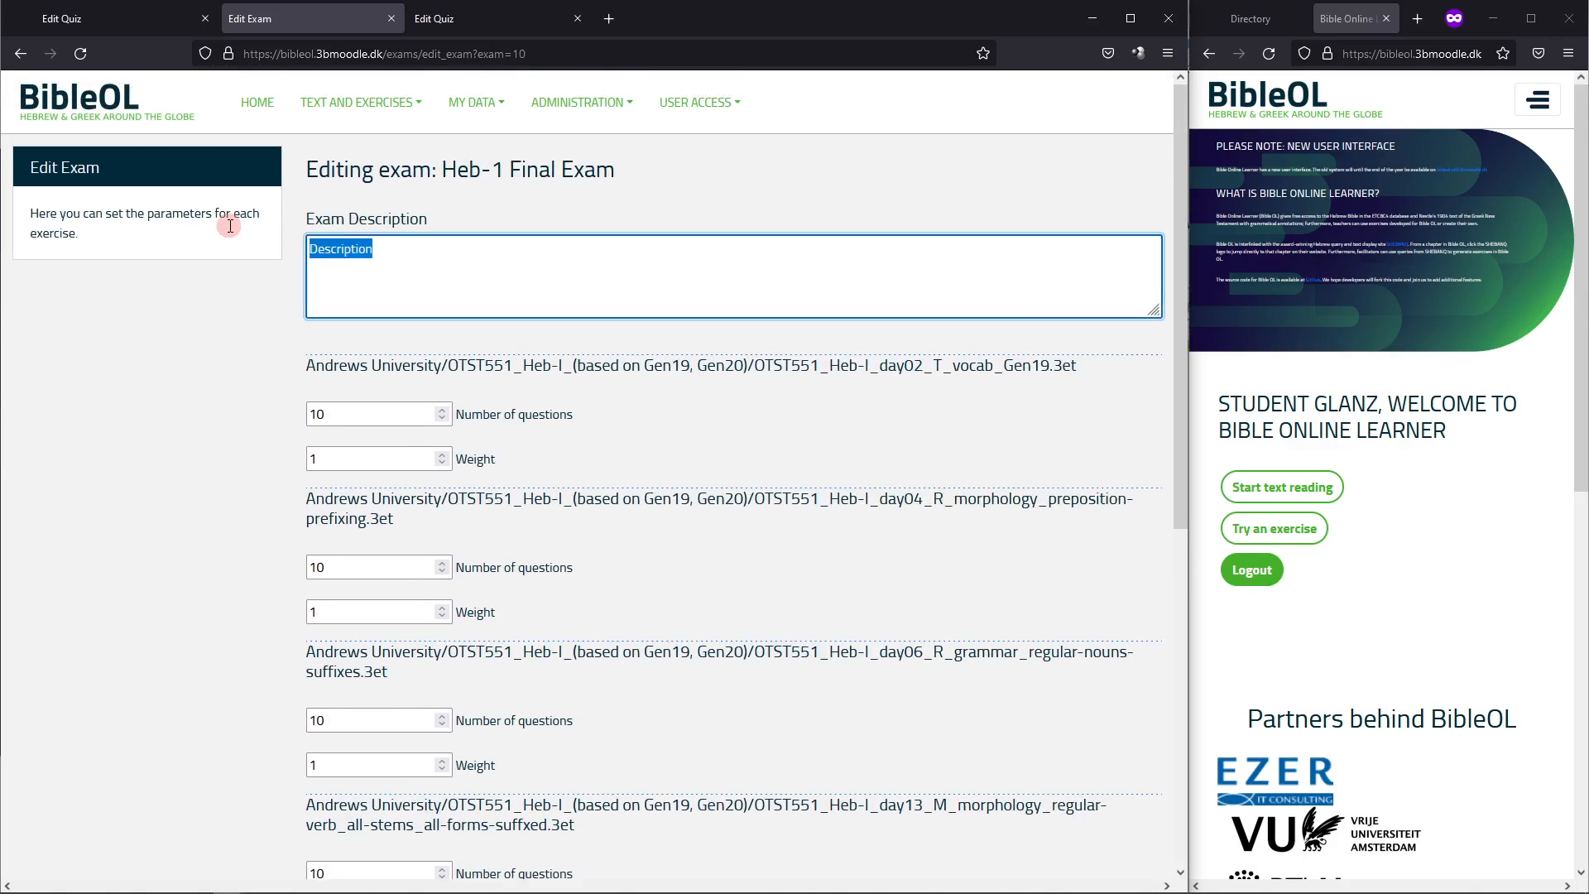
{"action": "type", "text": "This i"}
{"action": "key", "text": "BackSpace"}
{"action": "key", "text": "BackSpace"}
{"action": "key", "text": "BackSpace"}
{"action": "key", "text": "BackSpace"}
{"action": "key", "text": "BackSpace"}
{"action": "type", "text": "Welcome! This is your "}
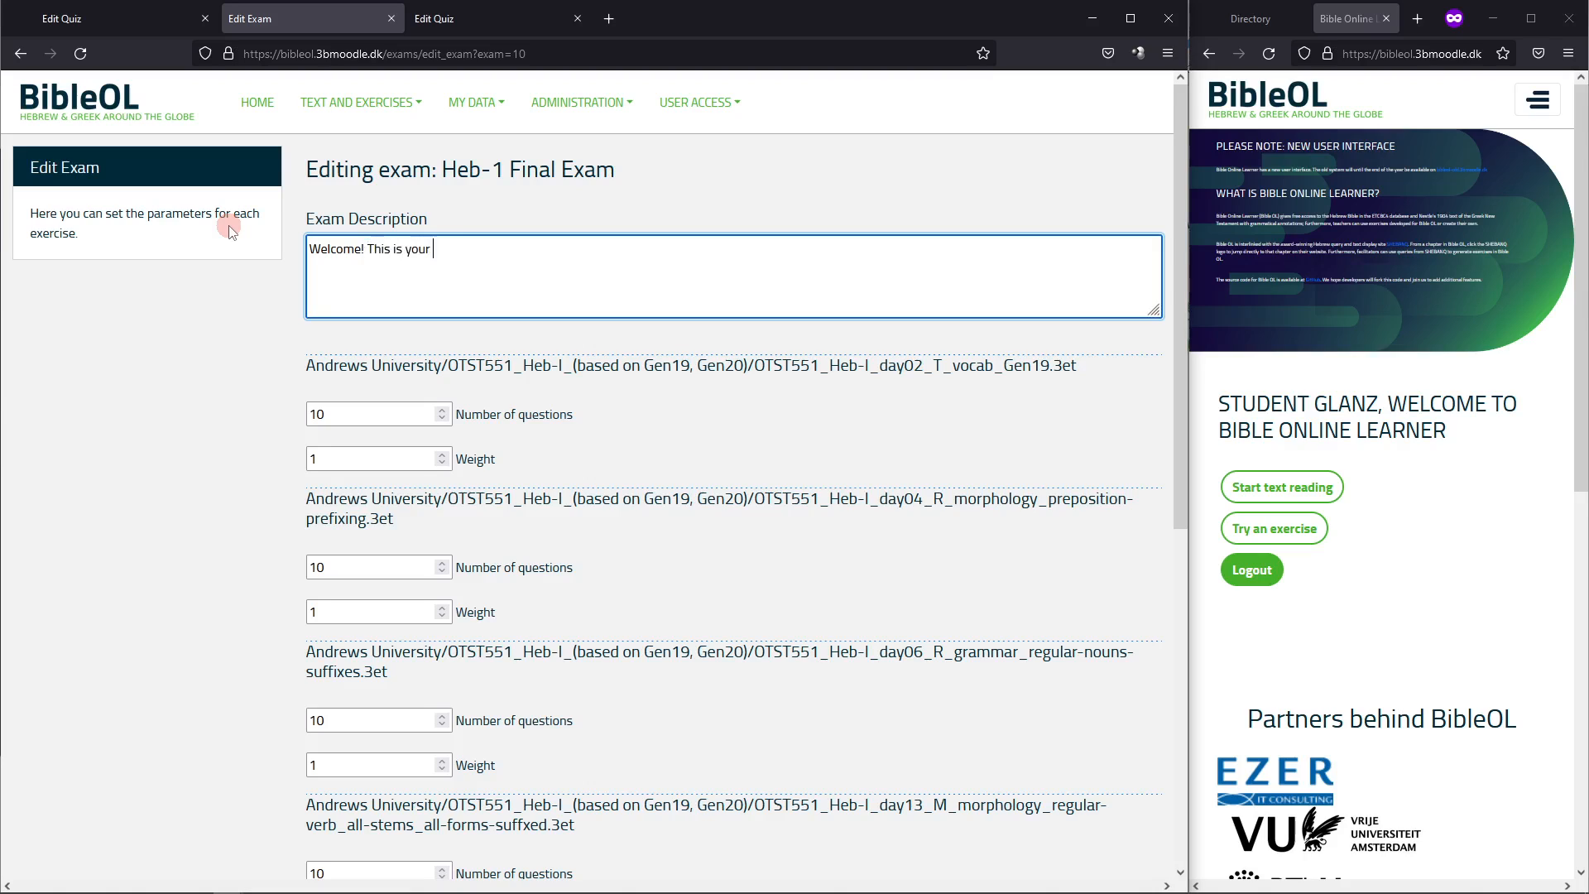
{"action": "type", "text": "Hebrew I Final Exam."}
Set the number of questions to 2 for the day02 vocabulary exercise and to 1 for each of the other four exercises
{"action": "scroll", "coordinate": [994, 372], "scroll_direction": "down", "scroll_amount": 4}
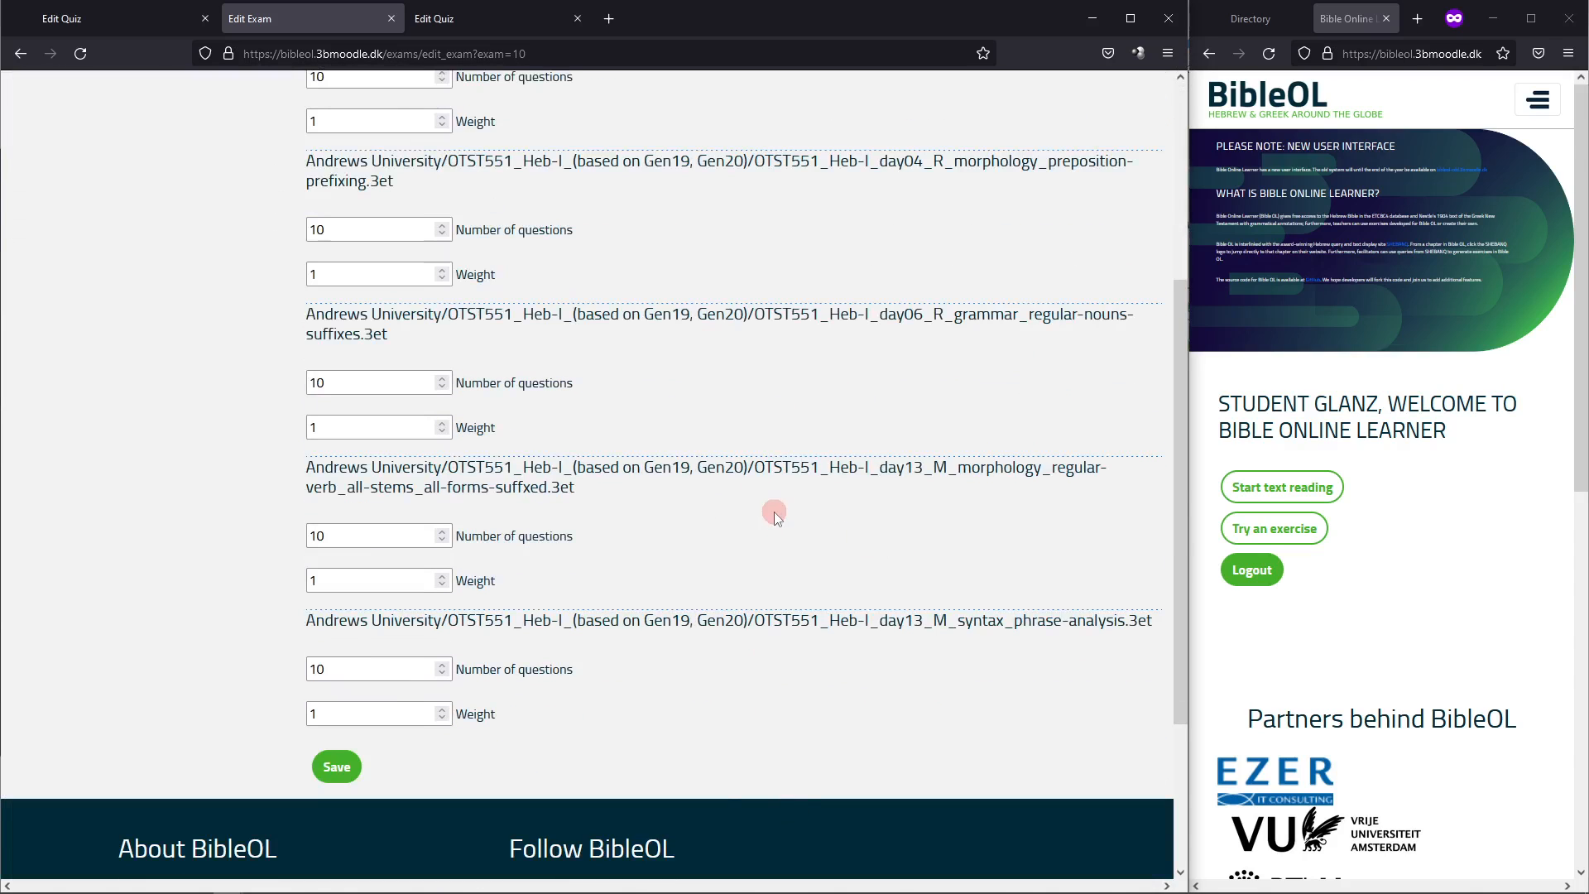
{"action": "scroll", "coordinate": [770, 511], "scroll_direction": "up", "scroll_amount": 2}
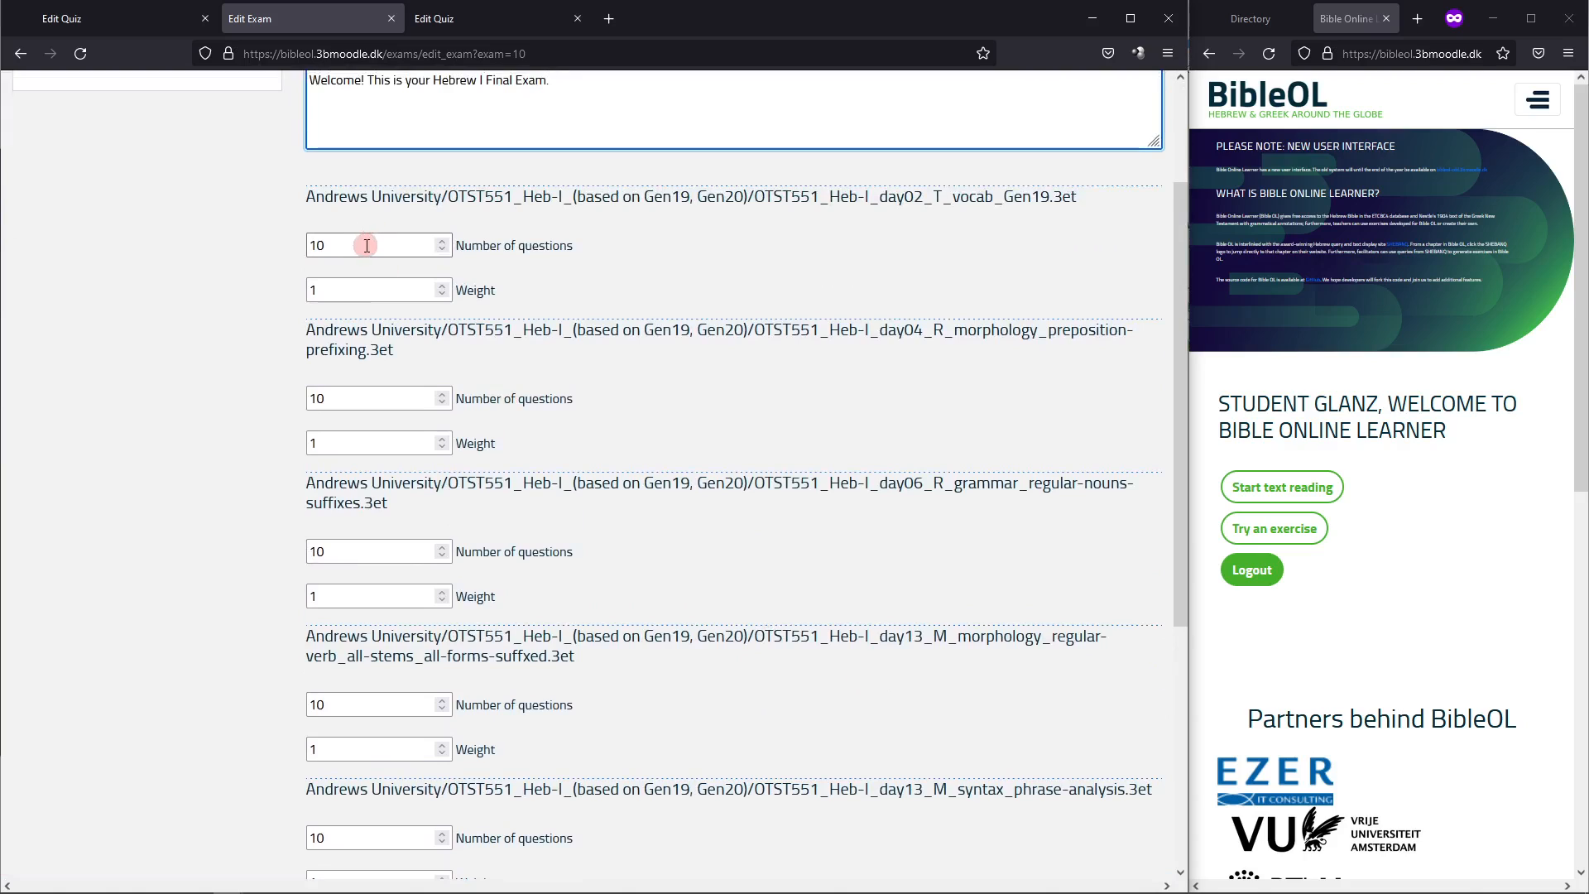
{"action": "double_click", "coordinate": [364, 242]}
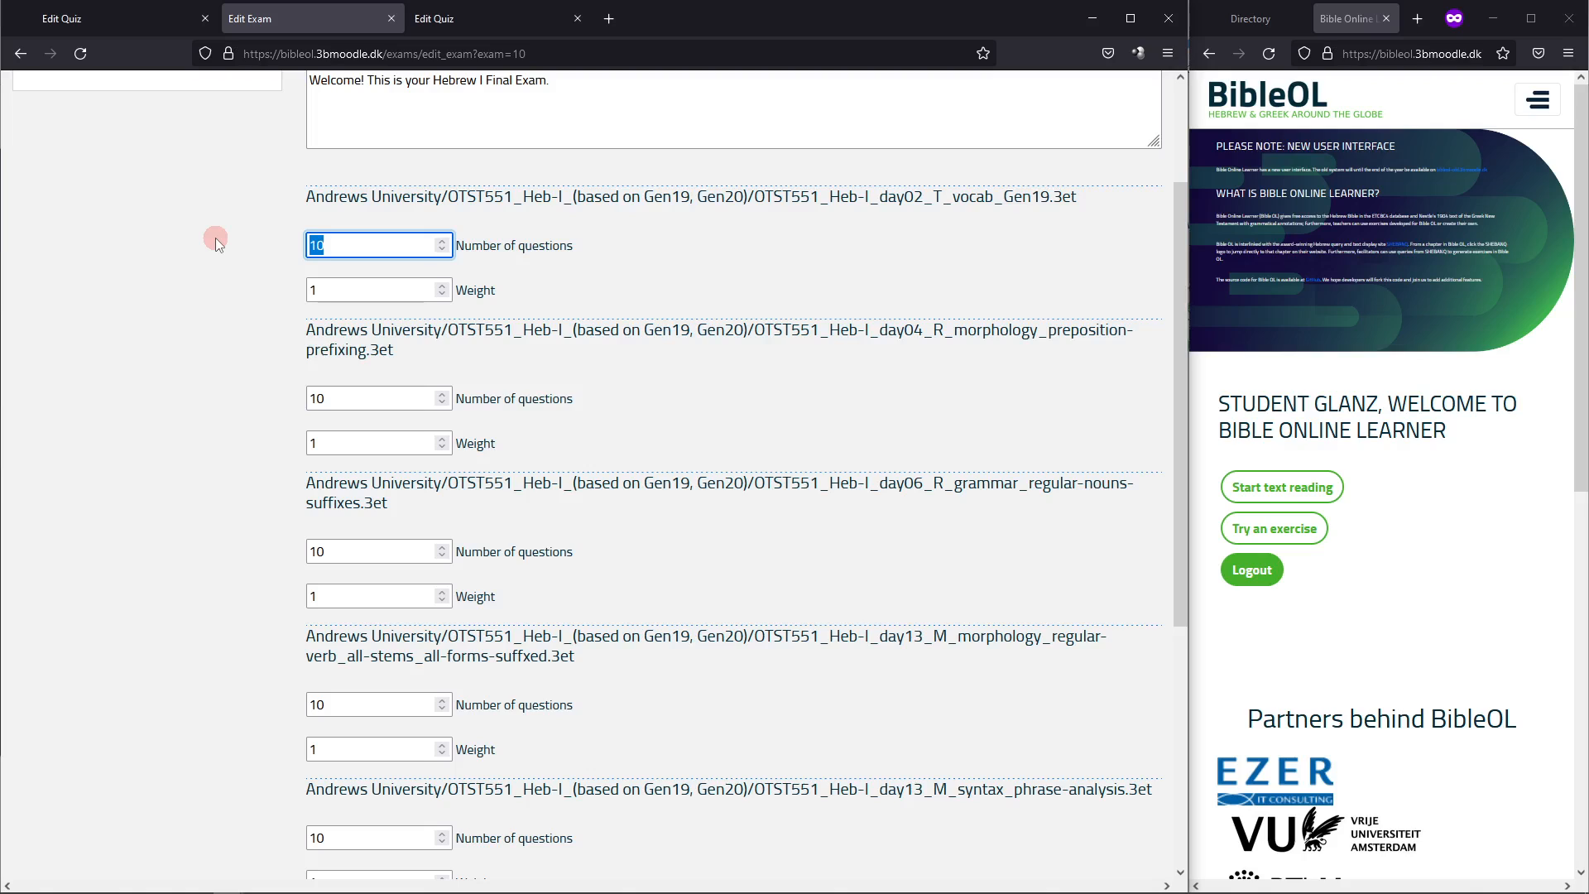
{"action": "type", "text": "2"}
{"action": "double_click", "coordinate": [331, 398]}
{"action": "type", "text": "1"}
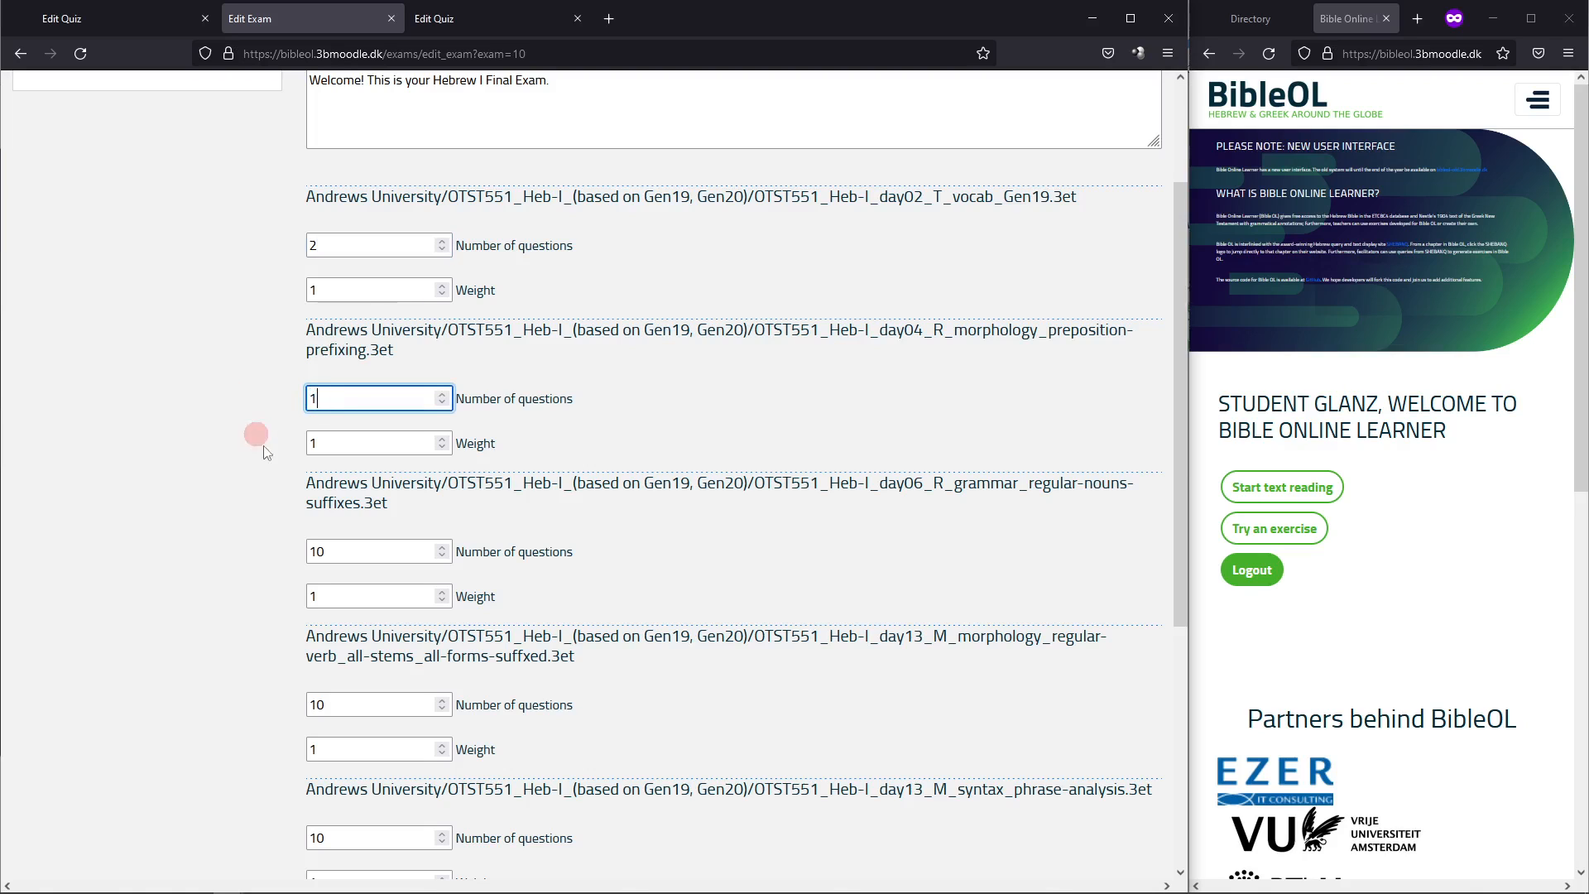
{"action": "double_click", "coordinate": [331, 551]}
{"action": "type", "text": "1"}
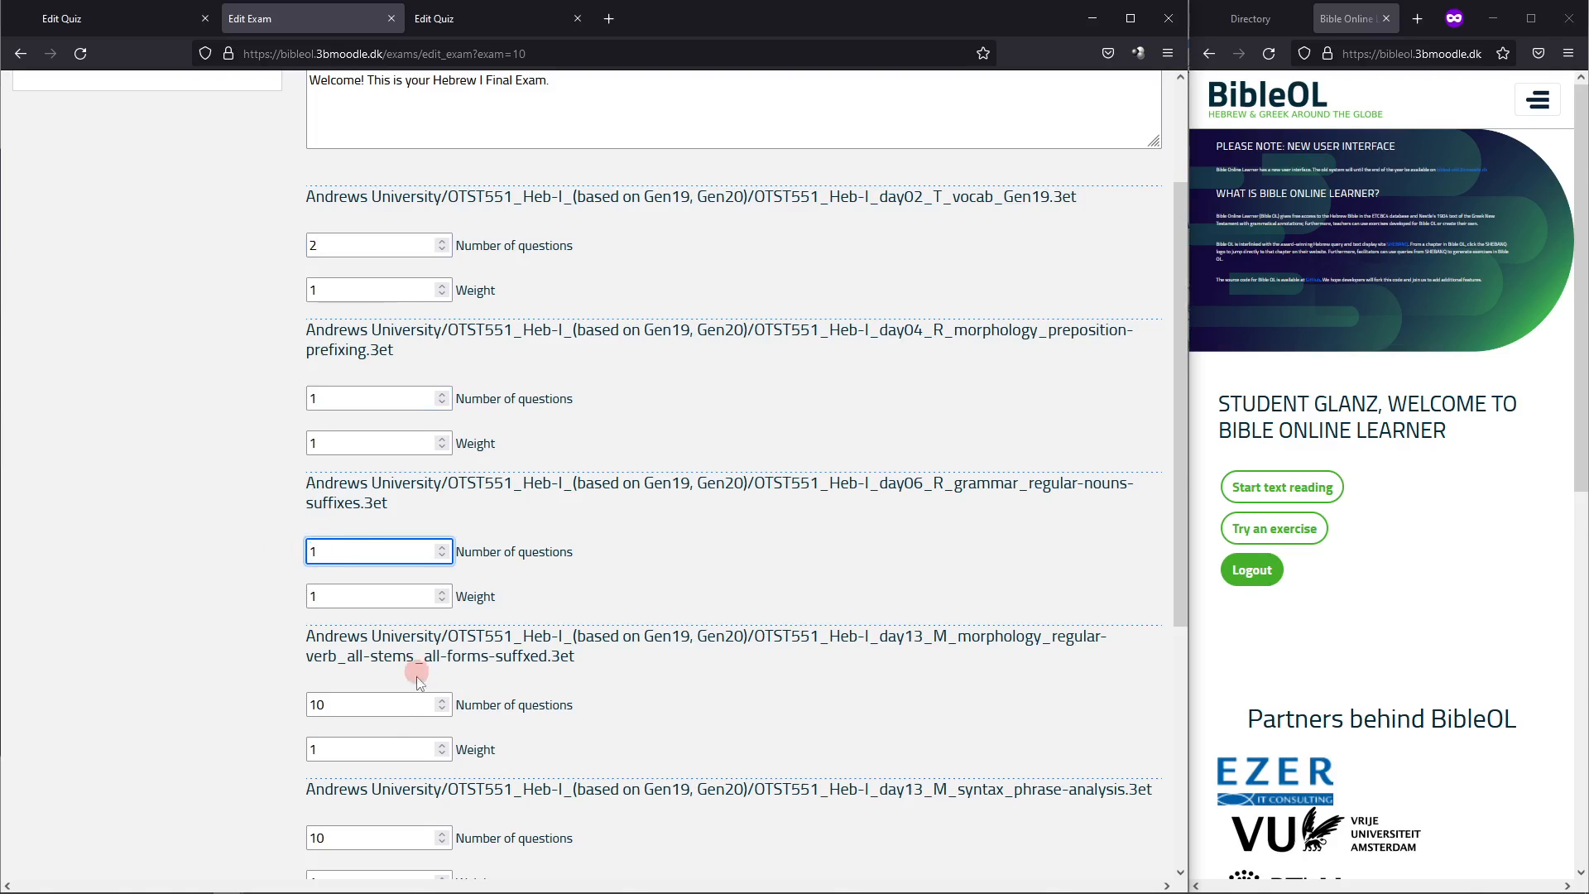
{"action": "double_click", "coordinate": [380, 715]}
{"action": "type", "text": "1"}
{"action": "scroll", "coordinate": [249, 696], "scroll_direction": "down", "scroll_amount": 2}
{"action": "left_click", "coordinate": [342, 666]}
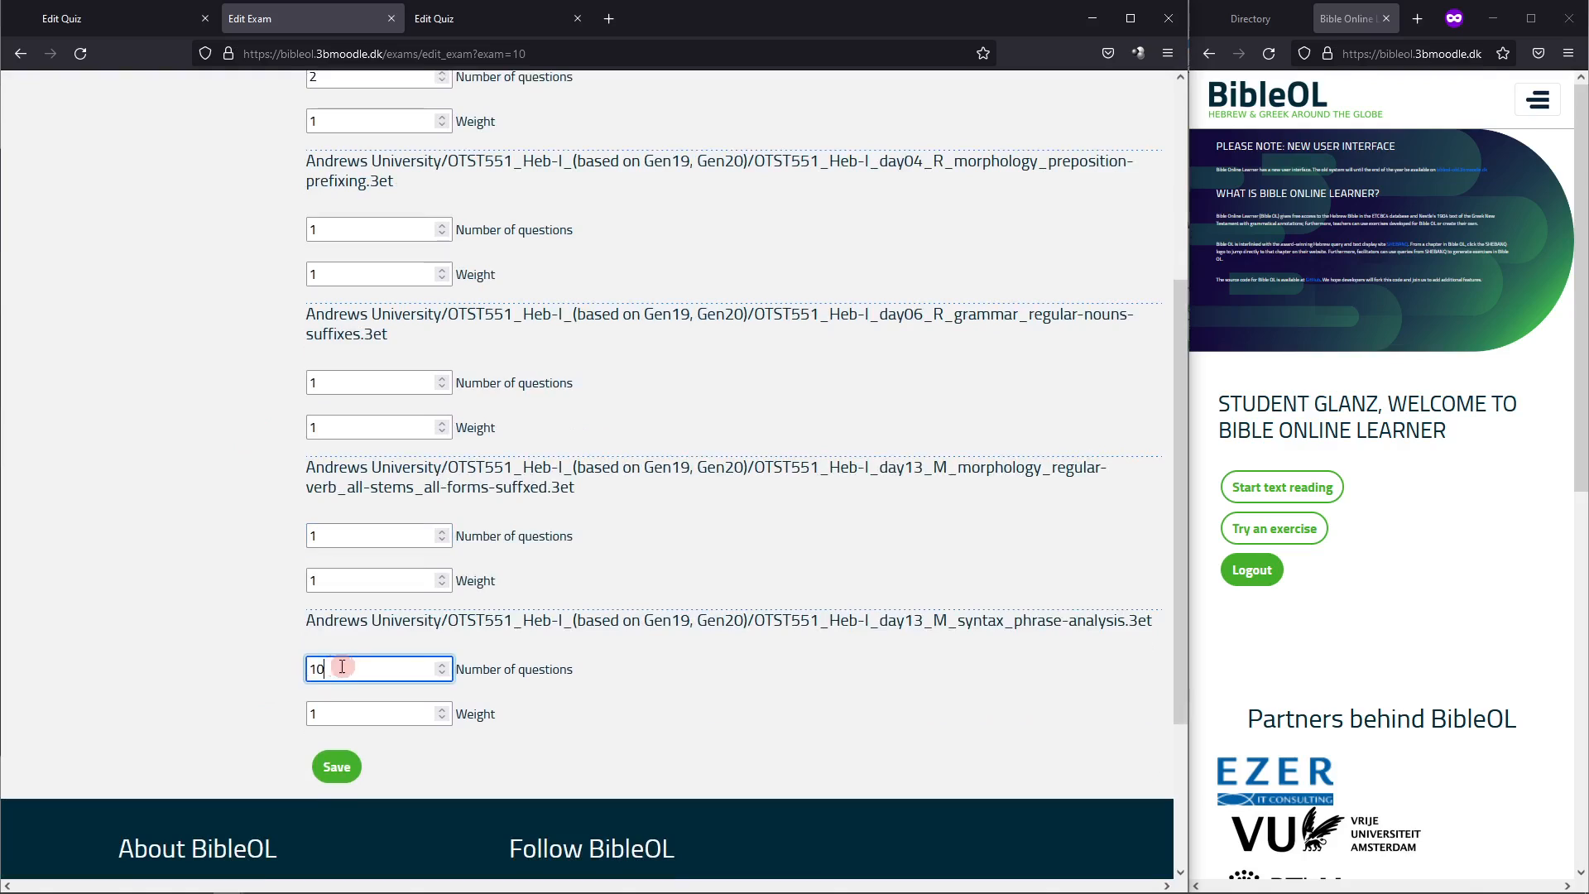
{"action": "left_click_drag", "start_coordinate": [342, 666], "coordinate": [281, 668]}
{"action": "type", "text": "1"}
Set the weight of the day02 vocab_Gen19 exercise to 2
{"action": "scroll", "coordinate": [489, 273], "scroll_direction": "up", "scroll_amount": 2}
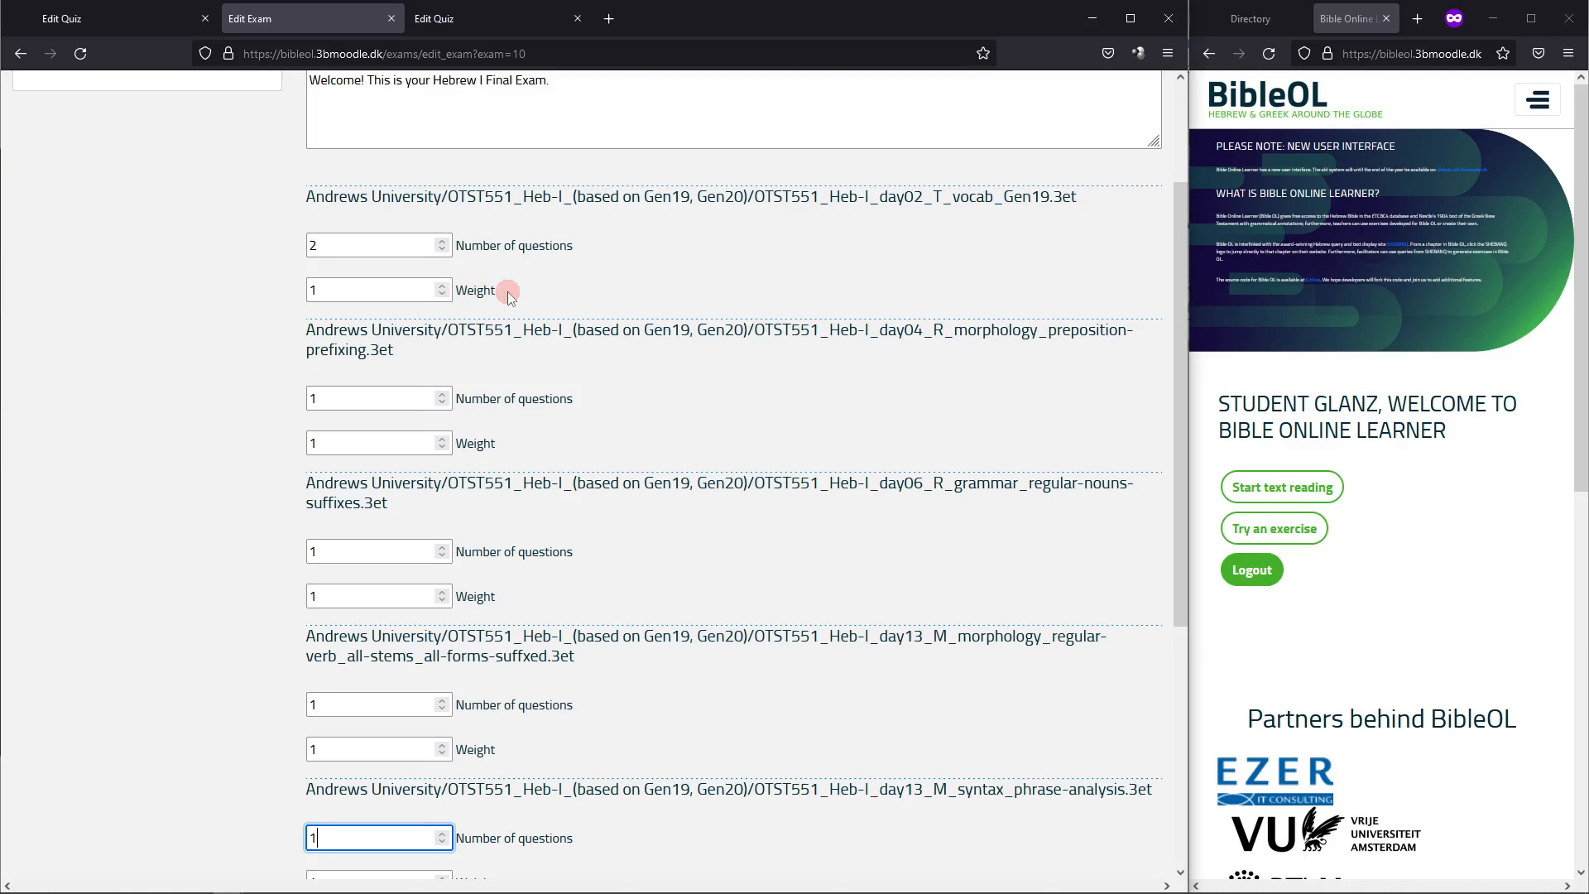
{"action": "left_click", "coordinate": [324, 292]}
{"action": "scroll", "coordinate": [298, 483], "scroll_direction": "down", "scroll_amount": 1}
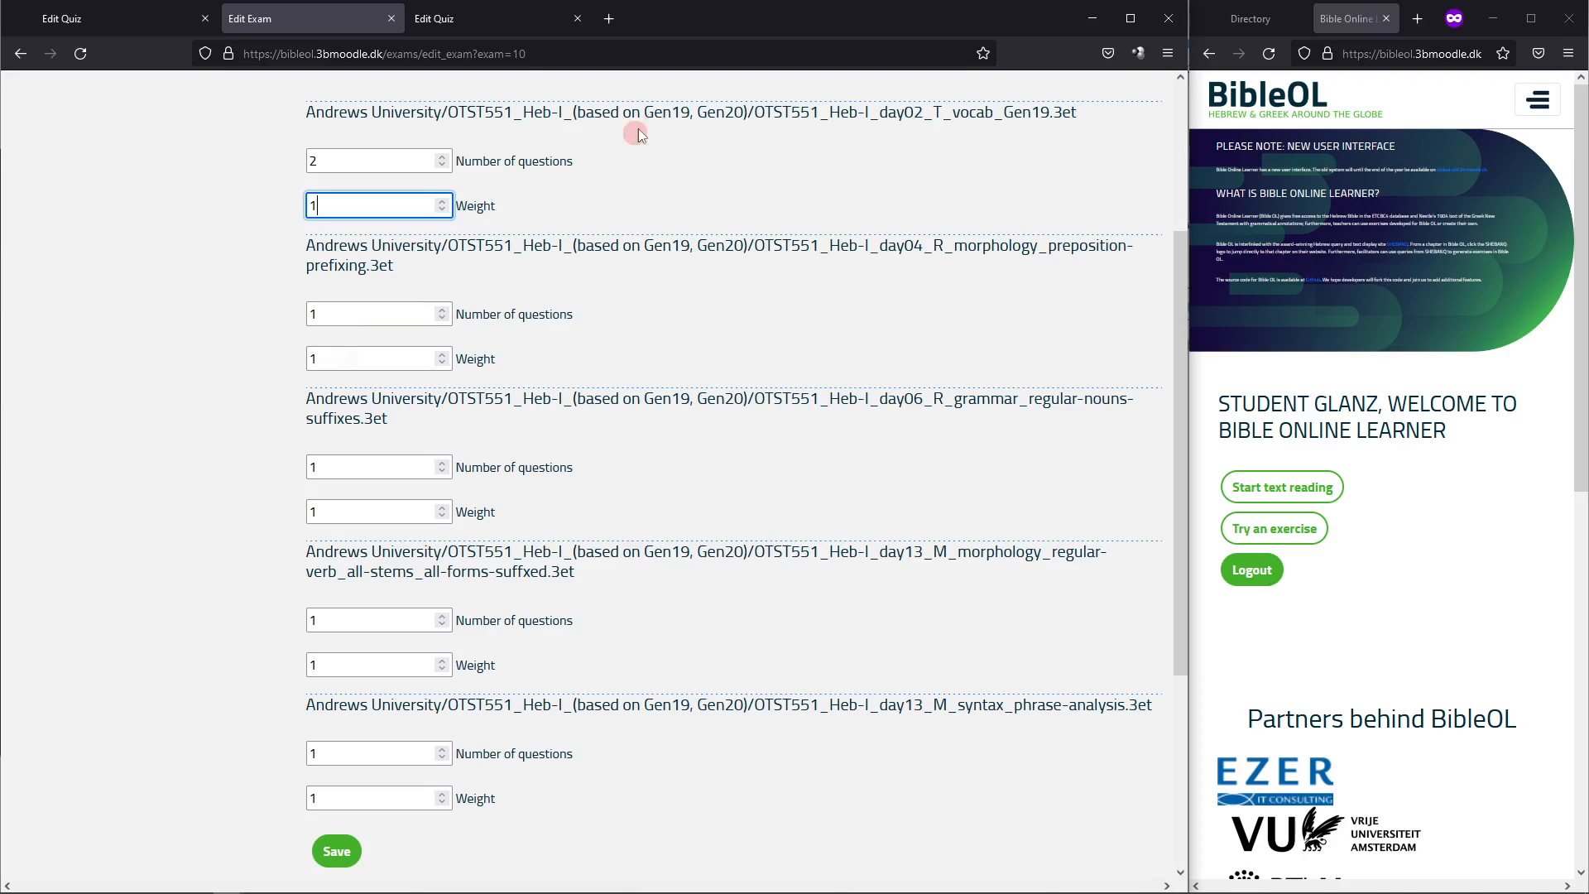
{"action": "scroll", "coordinate": [721, 708], "scroll_direction": "down", "scroll_amount": 1}
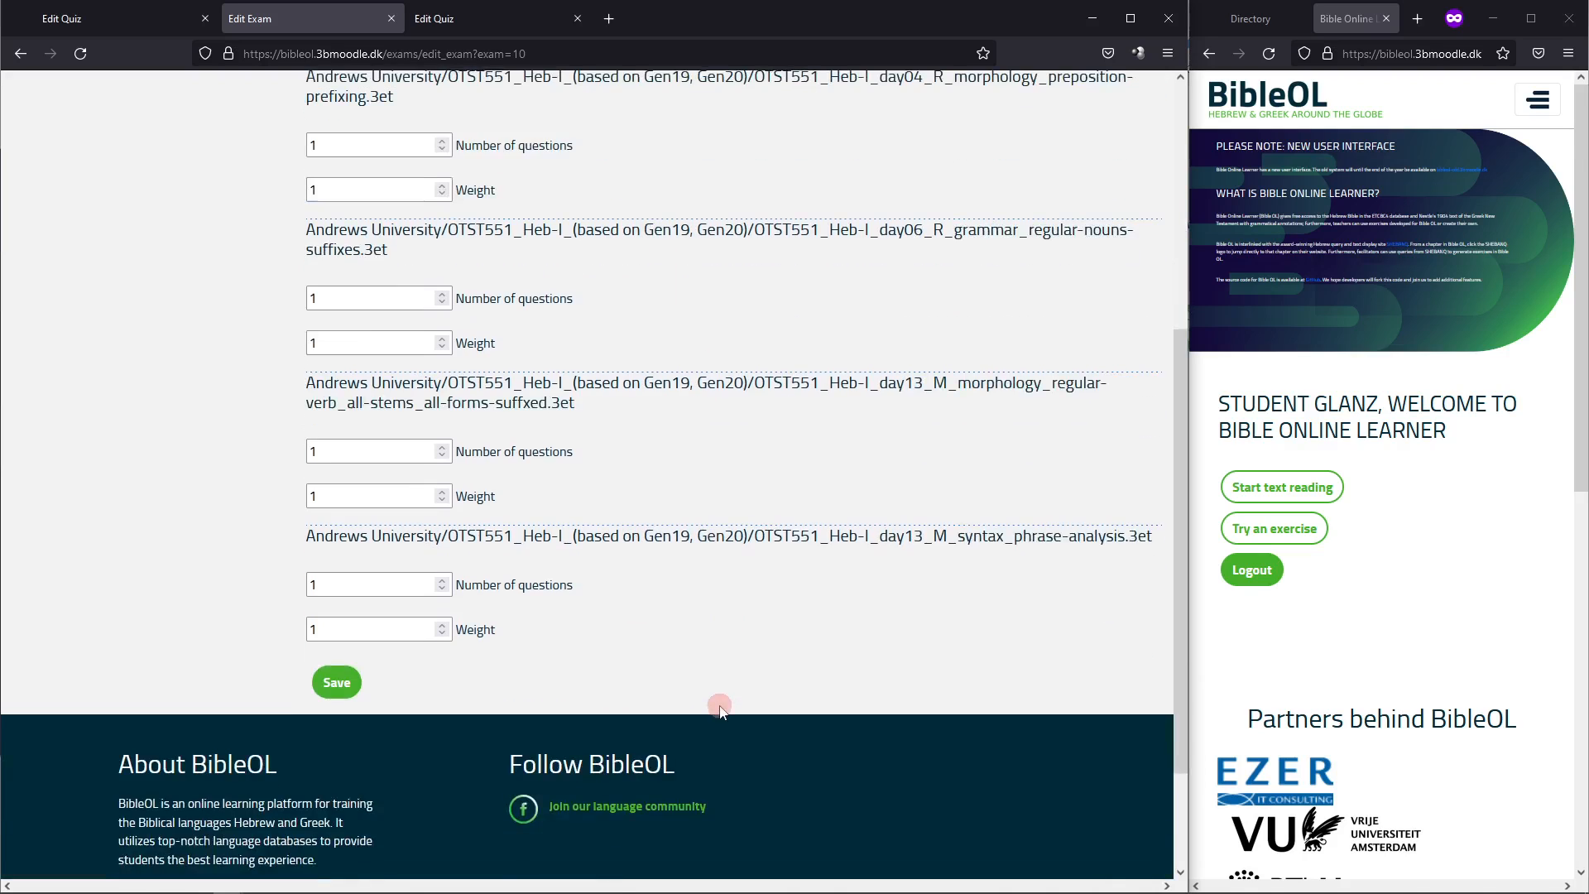
{"action": "scroll", "coordinate": [756, 586], "scroll_direction": "up", "scroll_amount": 1}
{"action": "scroll", "coordinate": [757, 584], "scroll_direction": "up", "scroll_amount": 1}
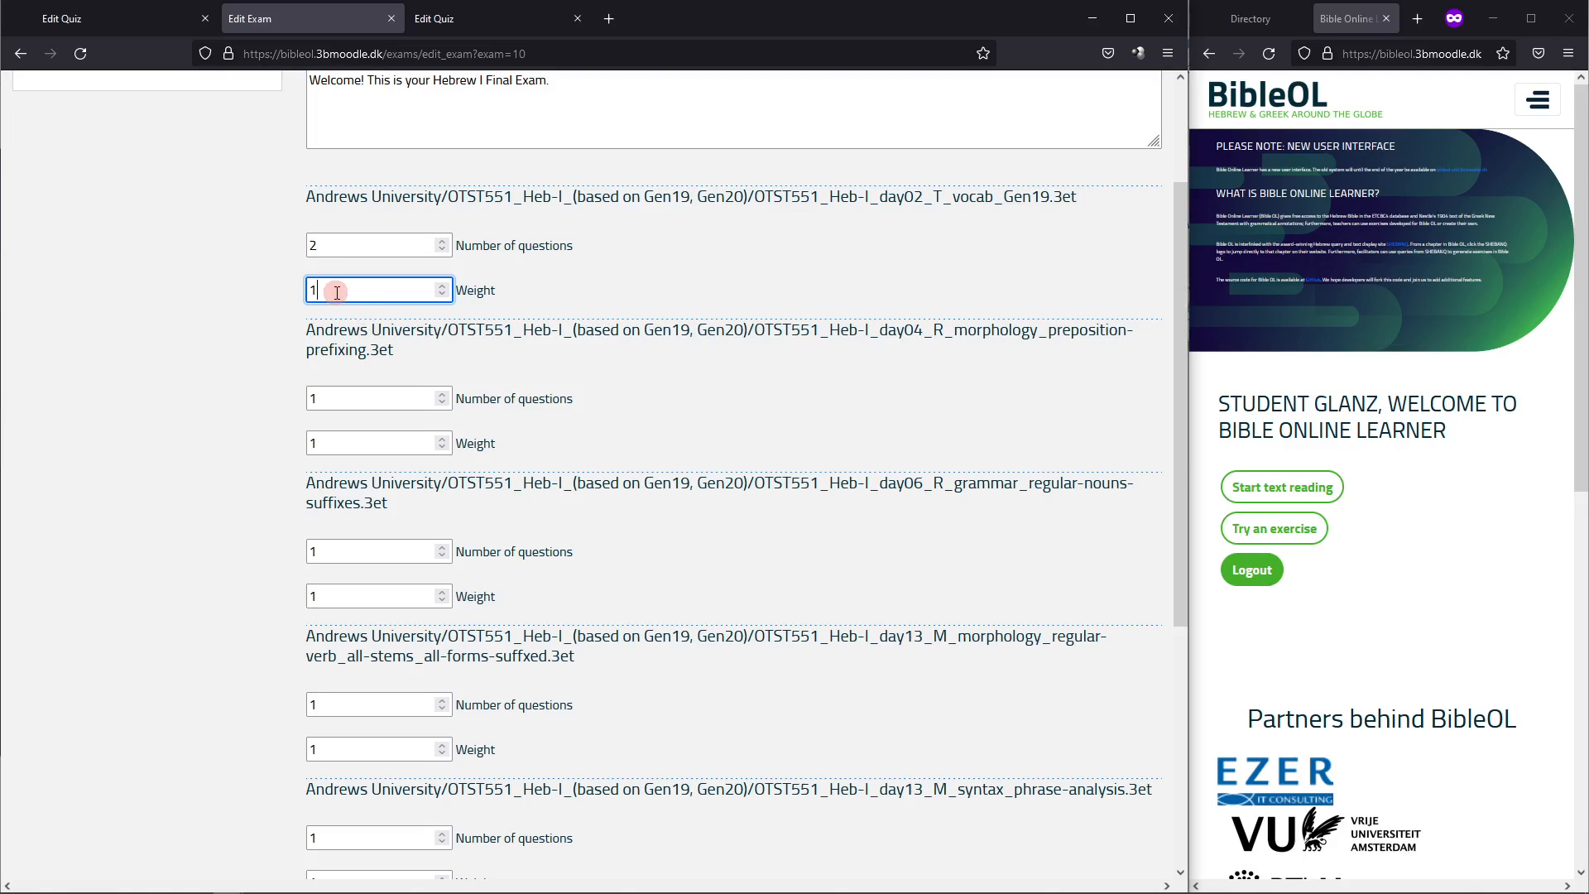
{"action": "left_click_drag", "start_coordinate": [338, 291], "coordinate": [239, 293]}
{"action": "type", "text": "2"}
Set the weight of the day13 syntax_phrase-analysis exercise to 2 and save the exam
{"action": "scroll", "coordinate": [140, 513], "scroll_direction": "down", "scroll_amount": 2}
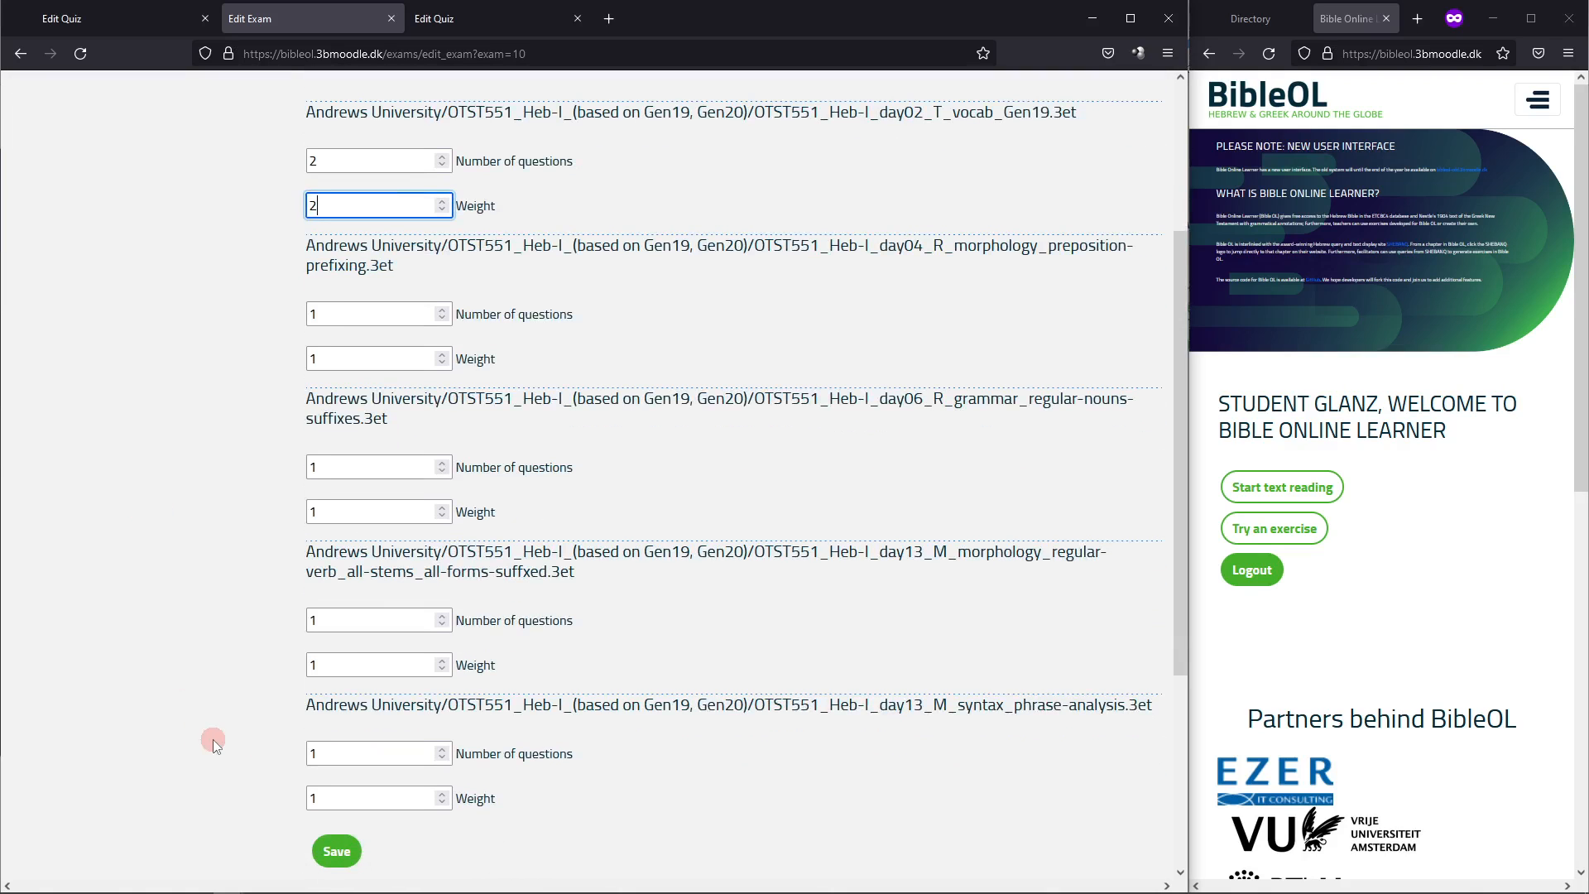
{"action": "double_click", "coordinate": [352, 797]}
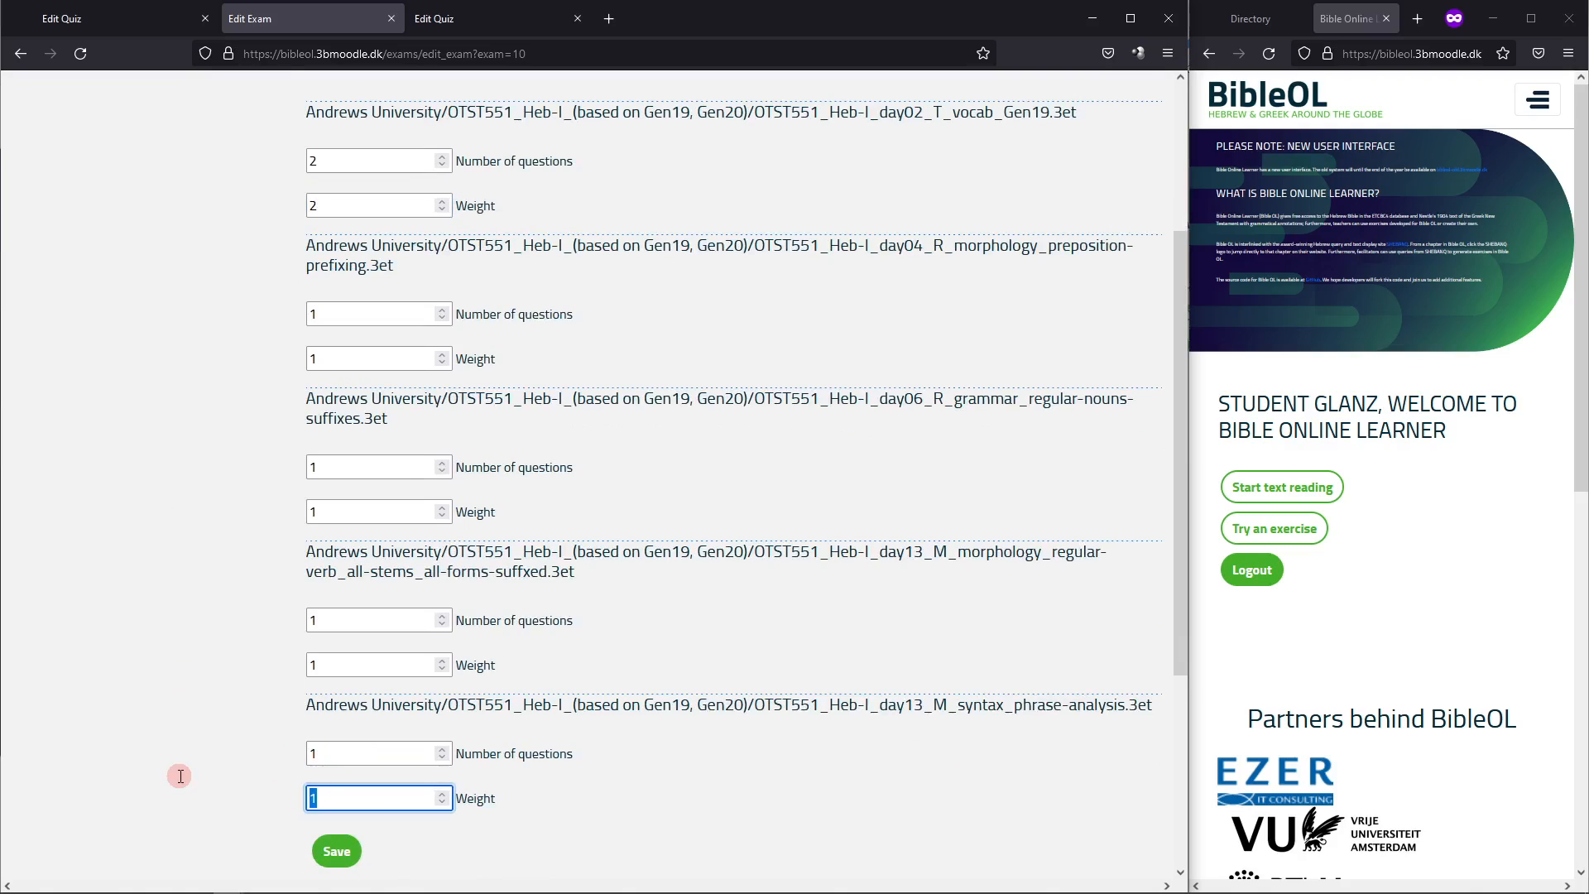
{"action": "type", "text": "2"}
{"action": "left_click", "coordinate": [336, 850]}
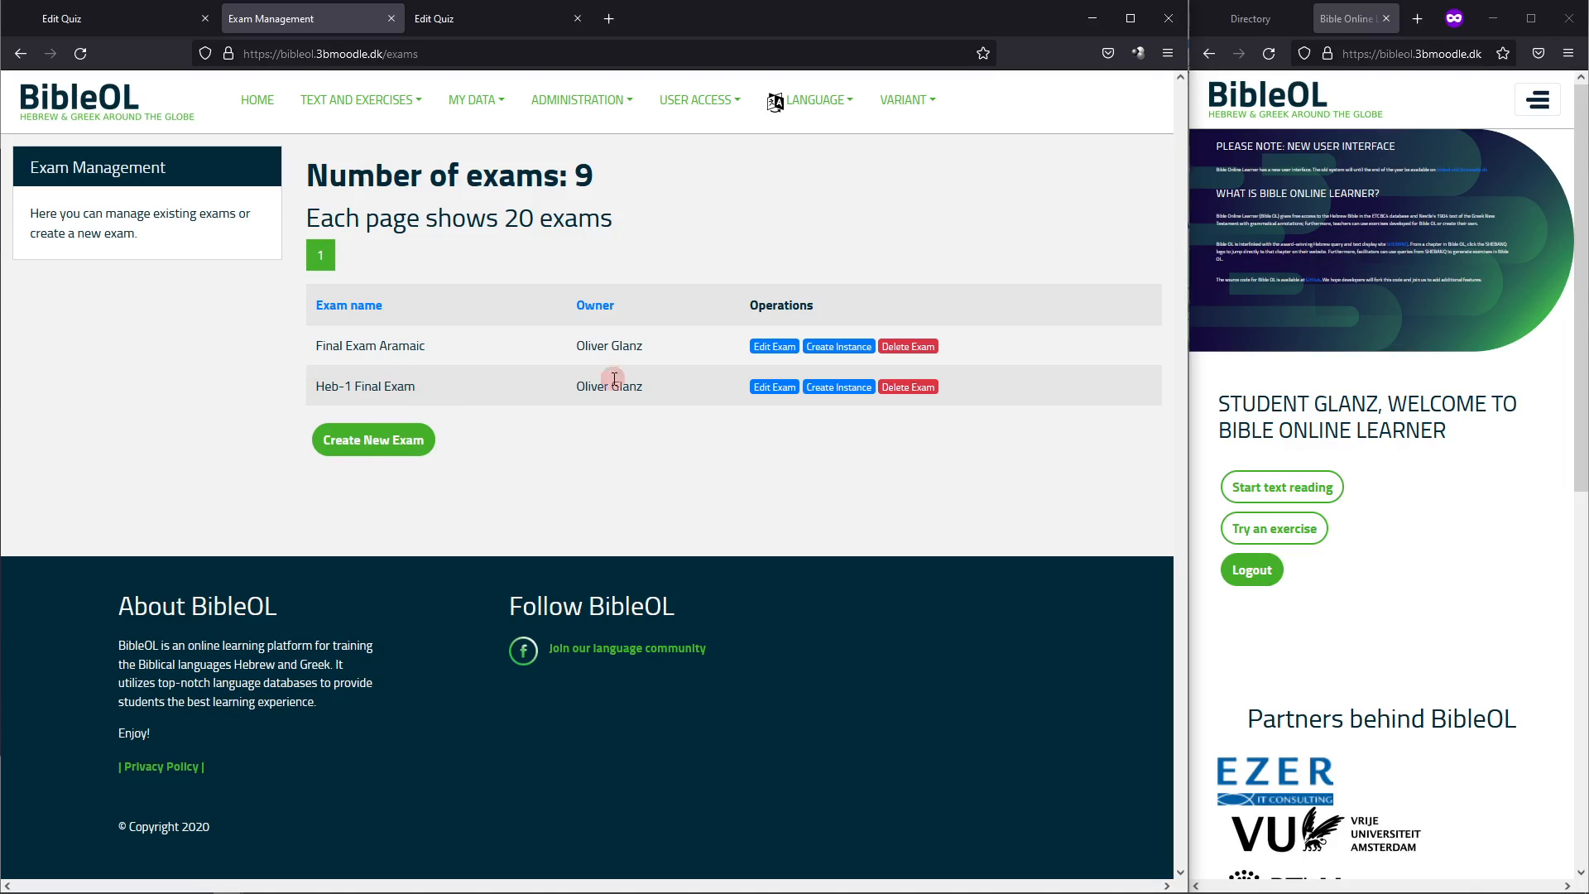
Start an instance of Heb-1 Final Exam for the OTST551-Heb-I_2022-01(summer) class, naming the instance "Heb-1 Final Exam 2022"
{"action": "left_click", "coordinate": [838, 389]}
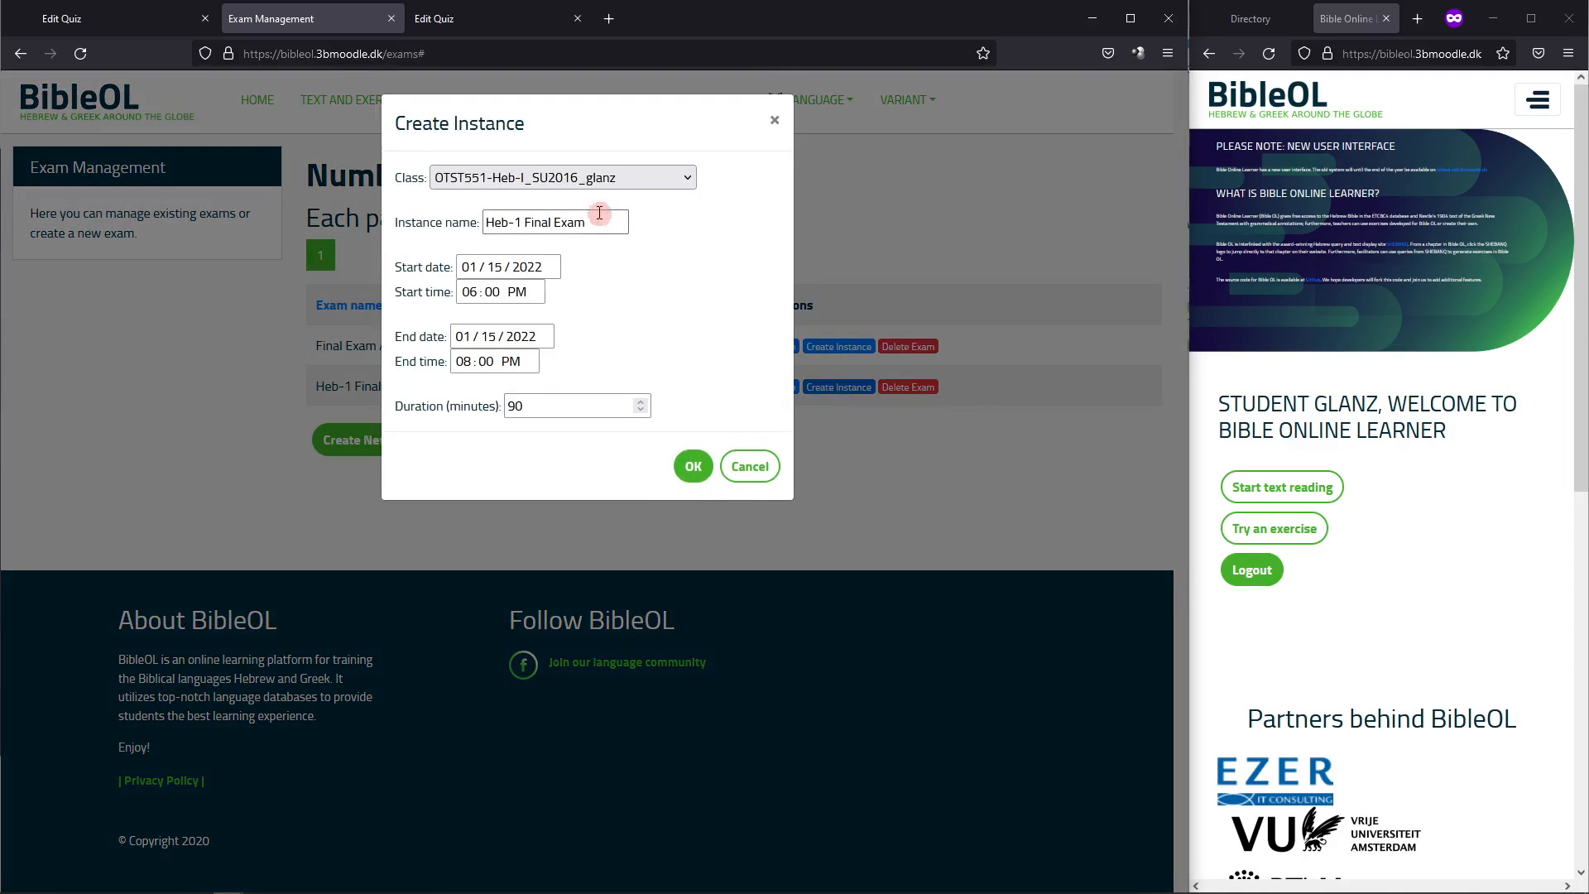
{"action": "left_click", "coordinate": [680, 175]}
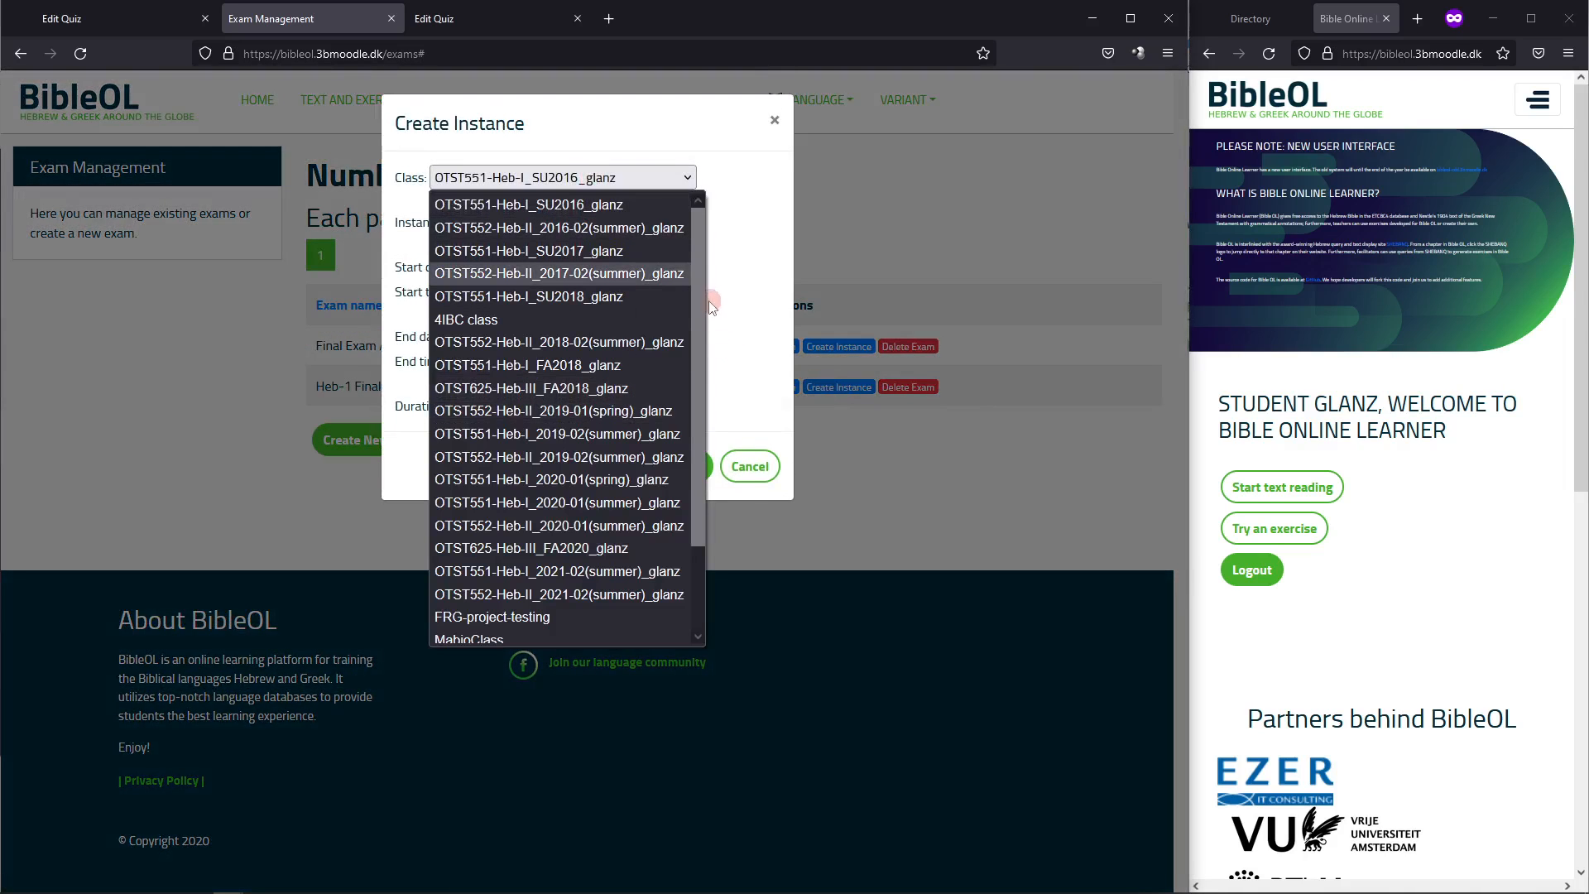
{"action": "left_click_drag", "start_coordinate": [697, 277], "coordinate": [697, 359]}
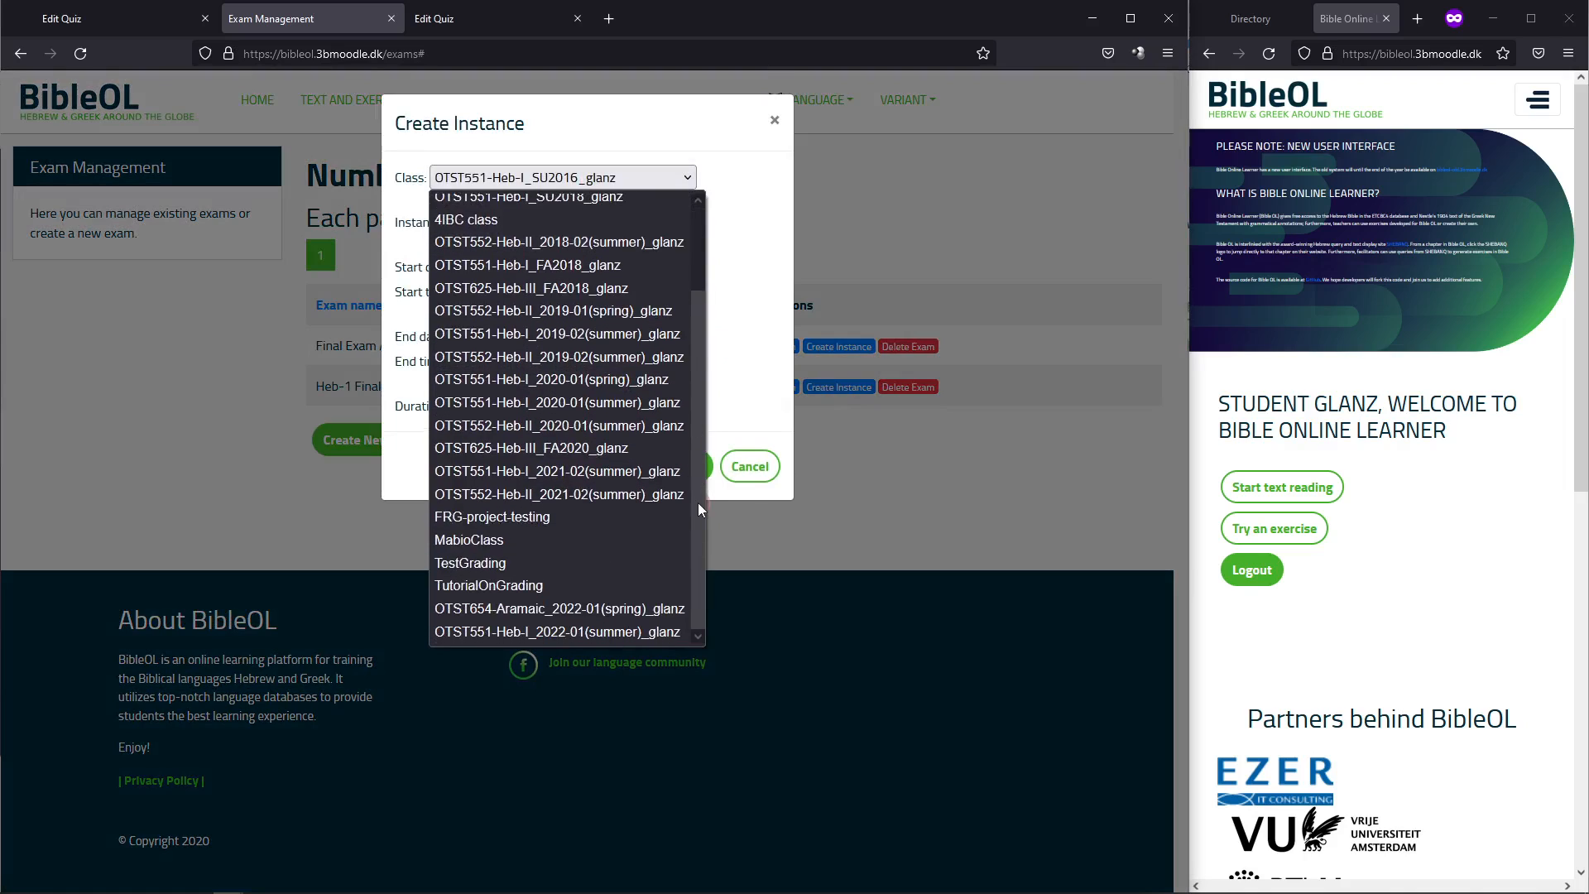
{"action": "left_click", "coordinate": [582, 631]}
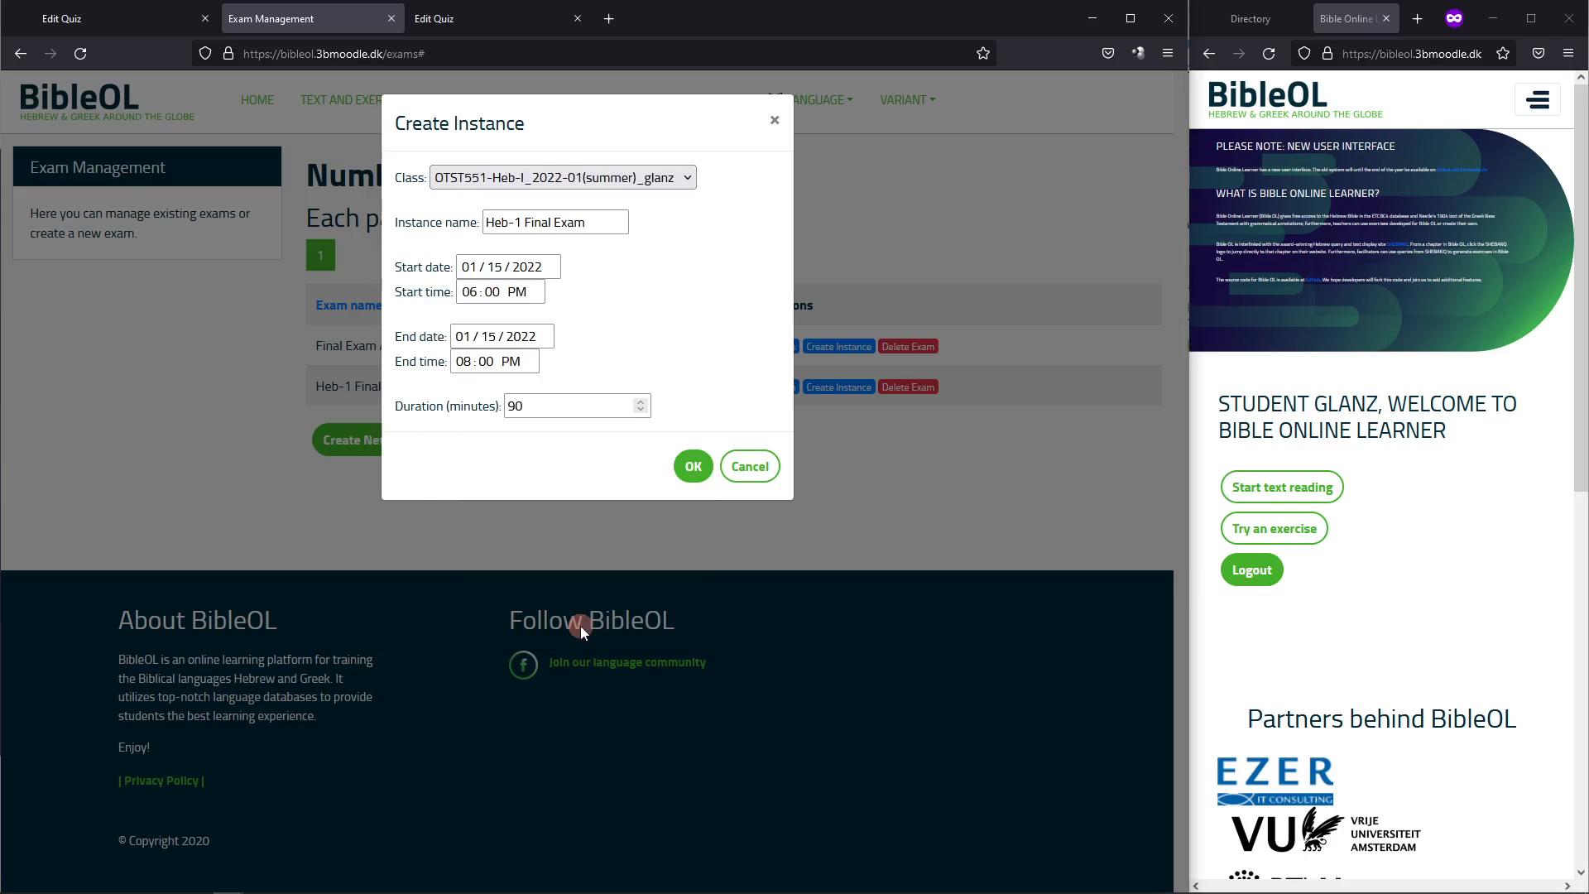
{"action": "left_click", "coordinate": [620, 220]}
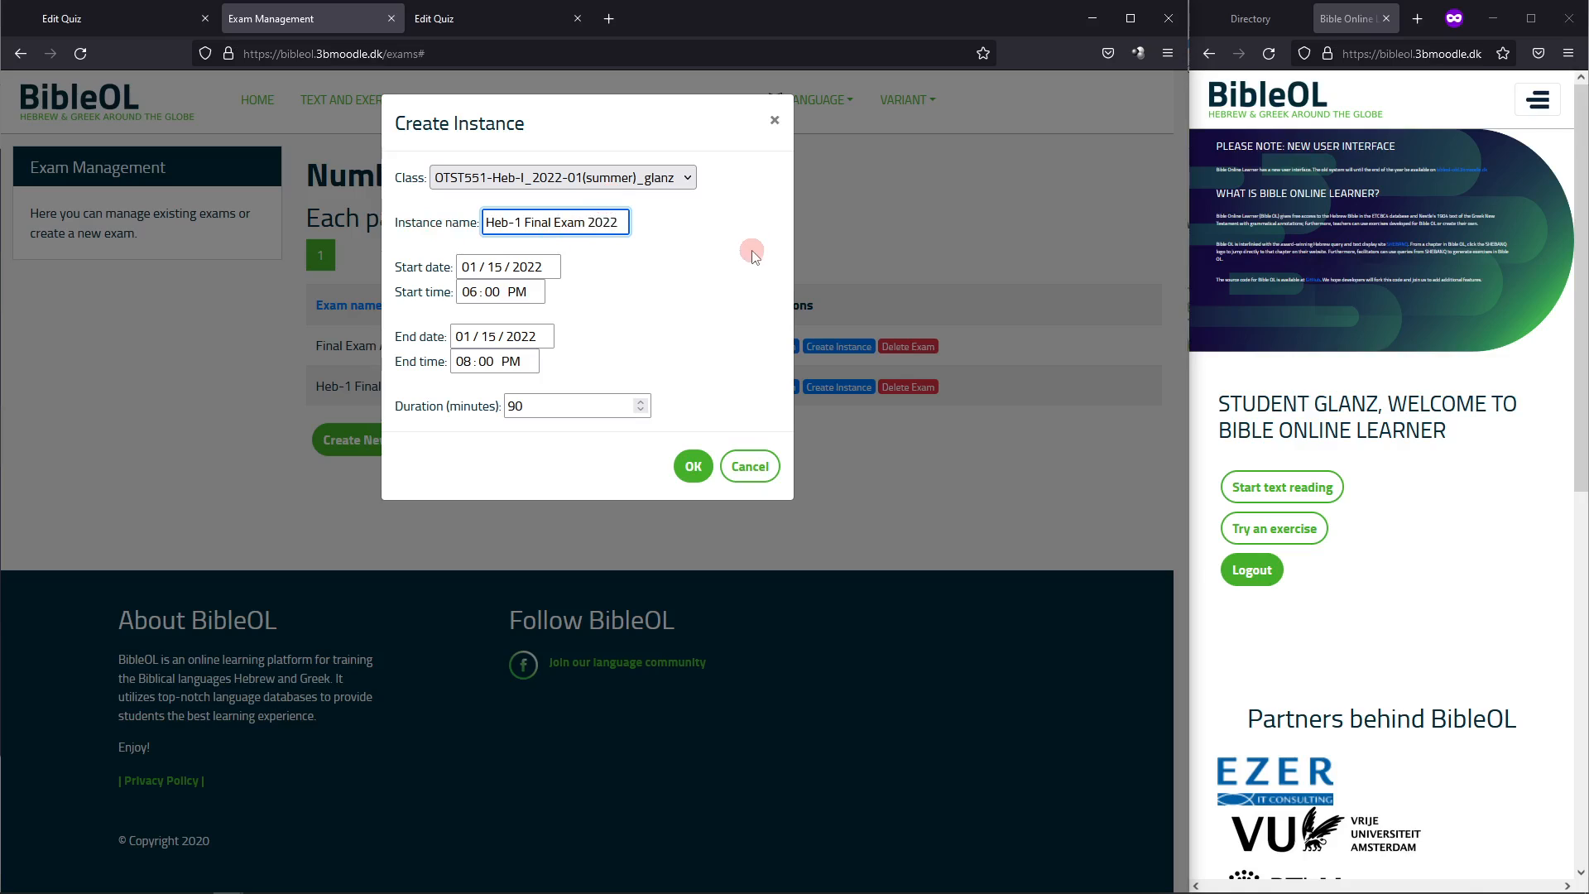
Add "Summer" to the end of the instance name so it reads "Heb-1 Final Exam 2022 Summer"
{"action": "type", "text": "Smmer"}
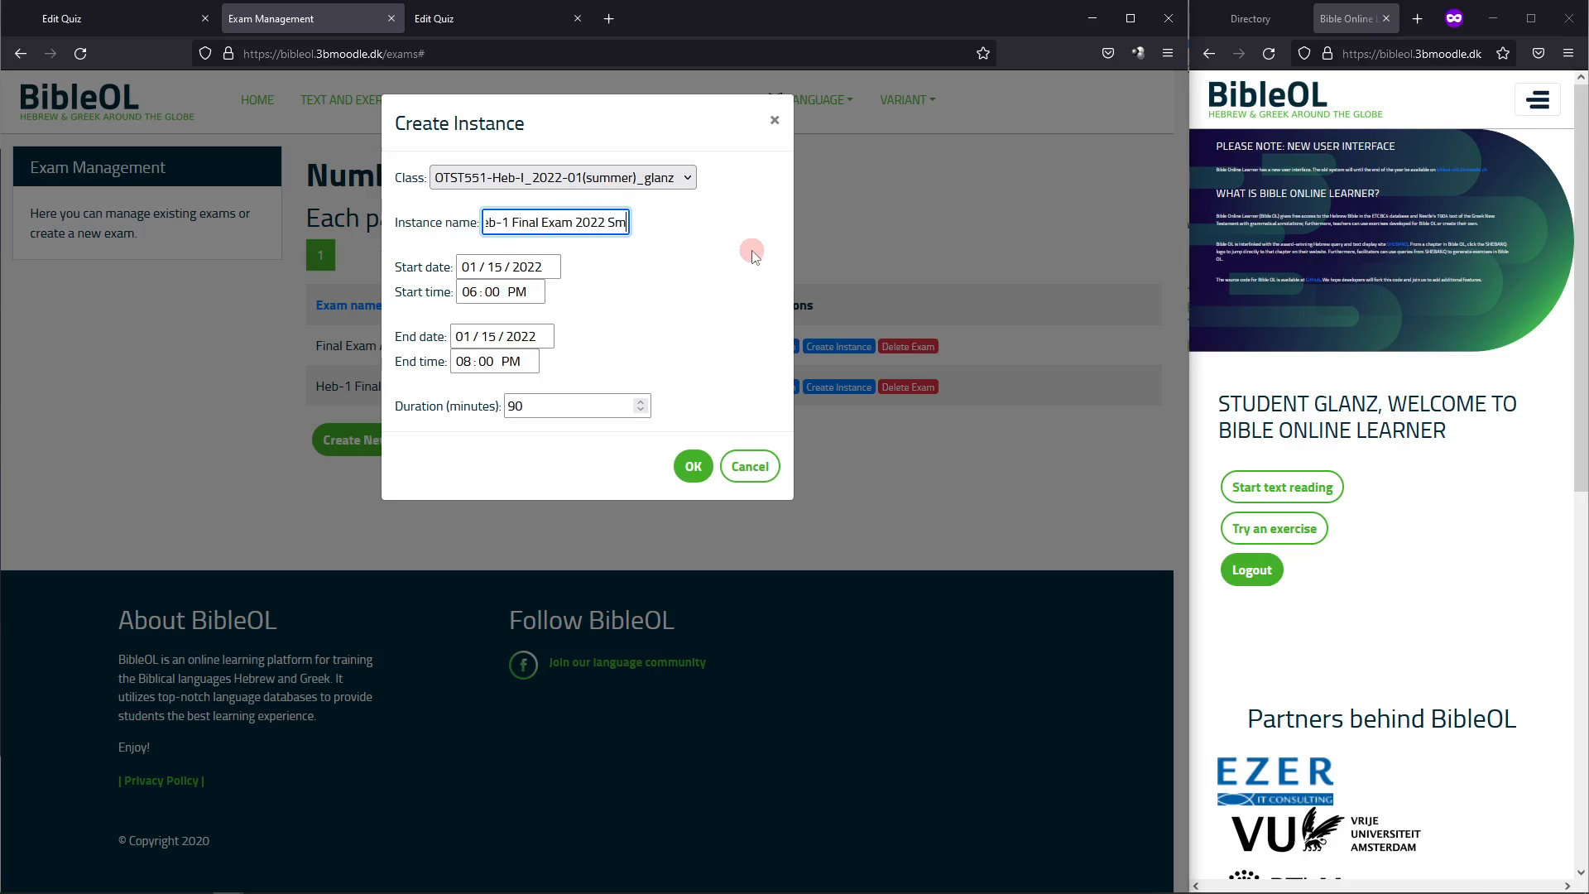
{"action": "key", "text": "BackSpace"}
{"action": "key", "text": "BackSpace"}
{"action": "key", "text": "BackSpace"}
{"action": "key", "text": "BackSpace"}
{"action": "type", "text": "ummer"}
{"action": "left_click", "coordinate": [497, 267]}
{"action": "left_click", "coordinate": [488, 295]}
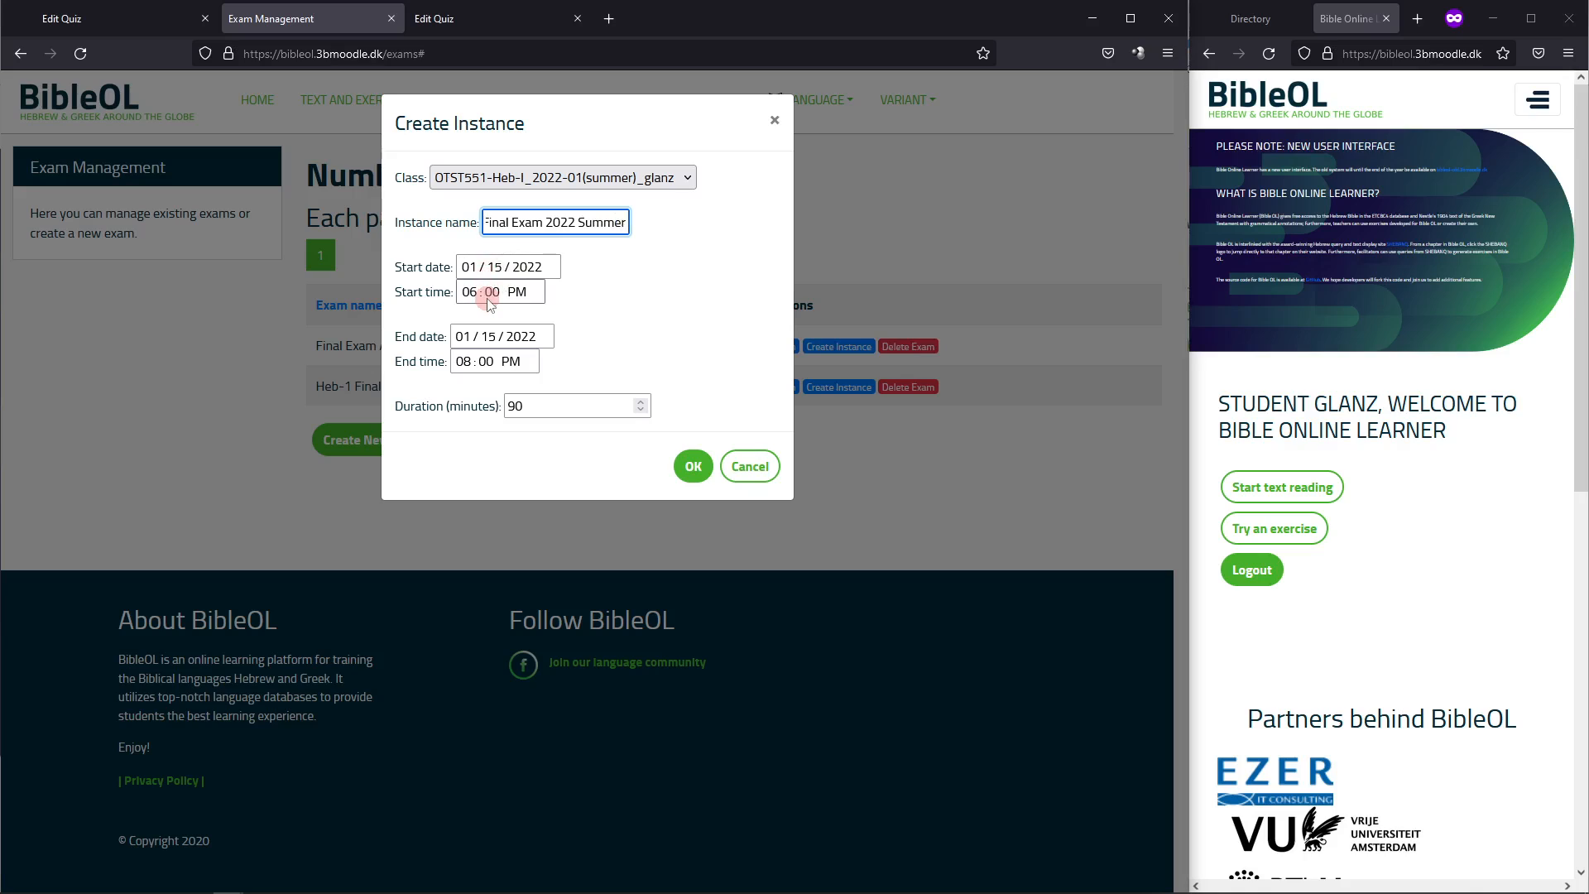
{"action": "left_click", "coordinate": [465, 361]}
{"action": "left_click", "coordinate": [530, 336]}
{"action": "left_click", "coordinate": [465, 362]}
{"action": "left_click", "coordinate": [539, 381]}
Set the instance's start date to 07/15/2022
{"action": "left_click", "coordinate": [492, 267]}
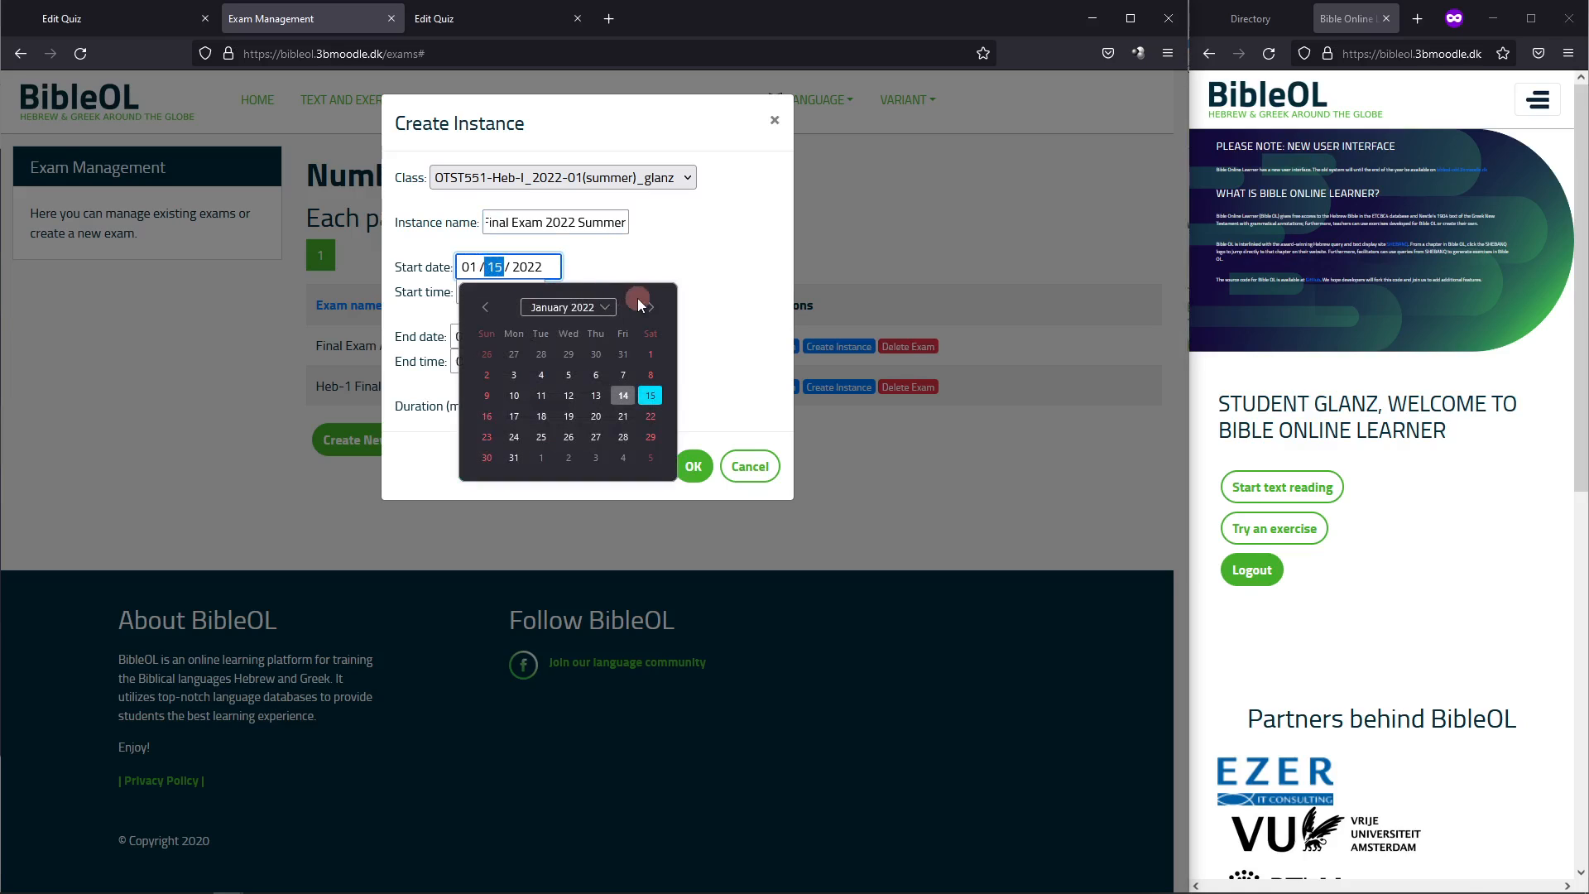
{"action": "left_click", "coordinate": [589, 307]}
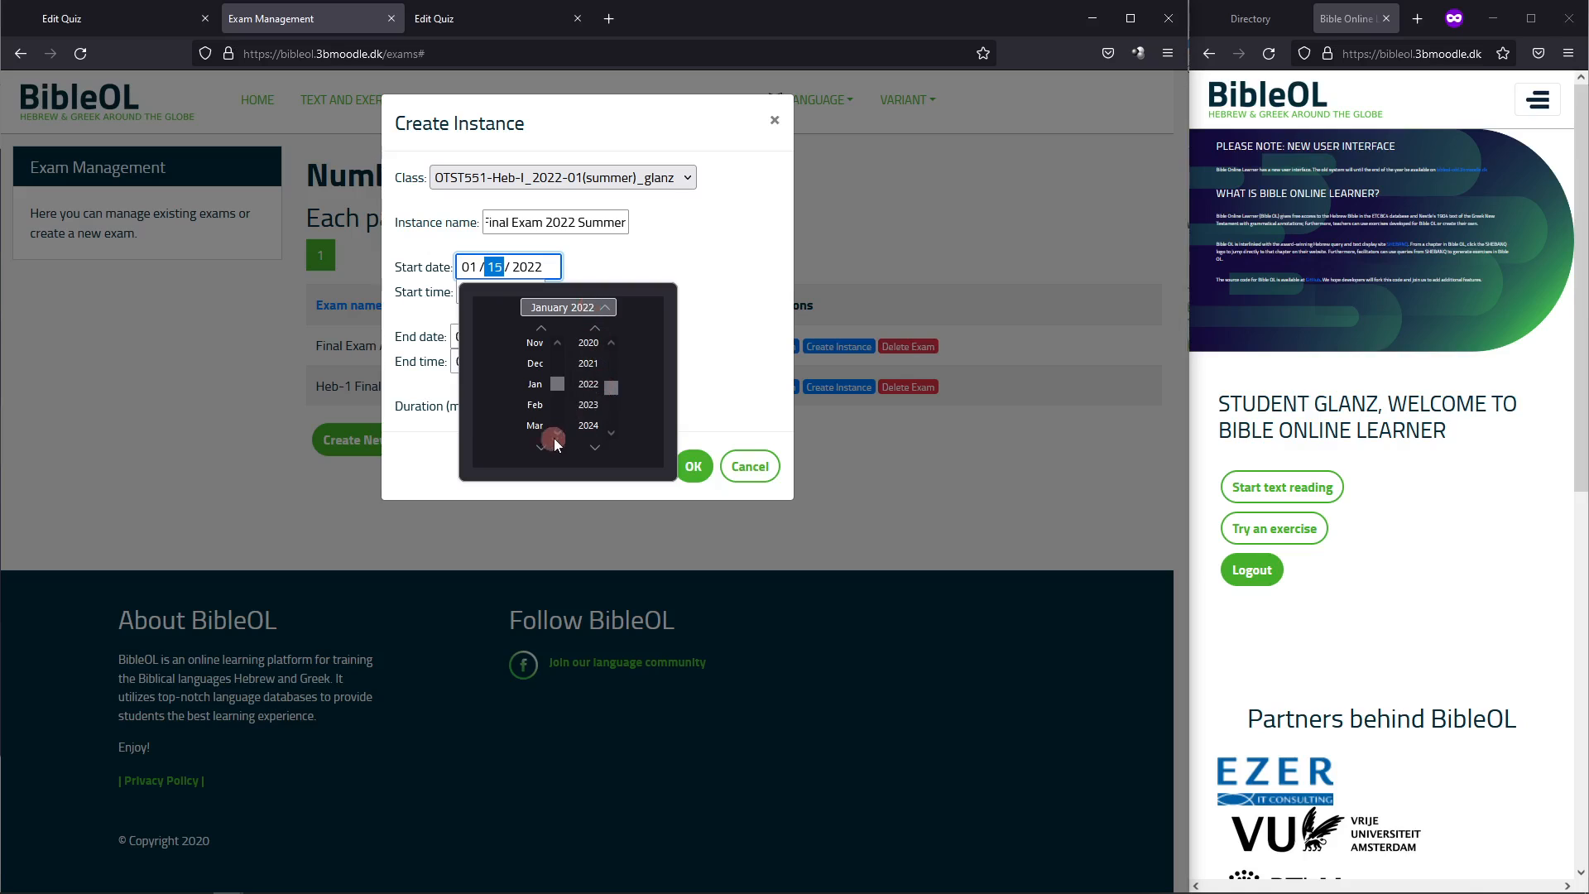
{"action": "scroll", "coordinate": [559, 430], "scroll_direction": "down", "scroll_amount": 4}
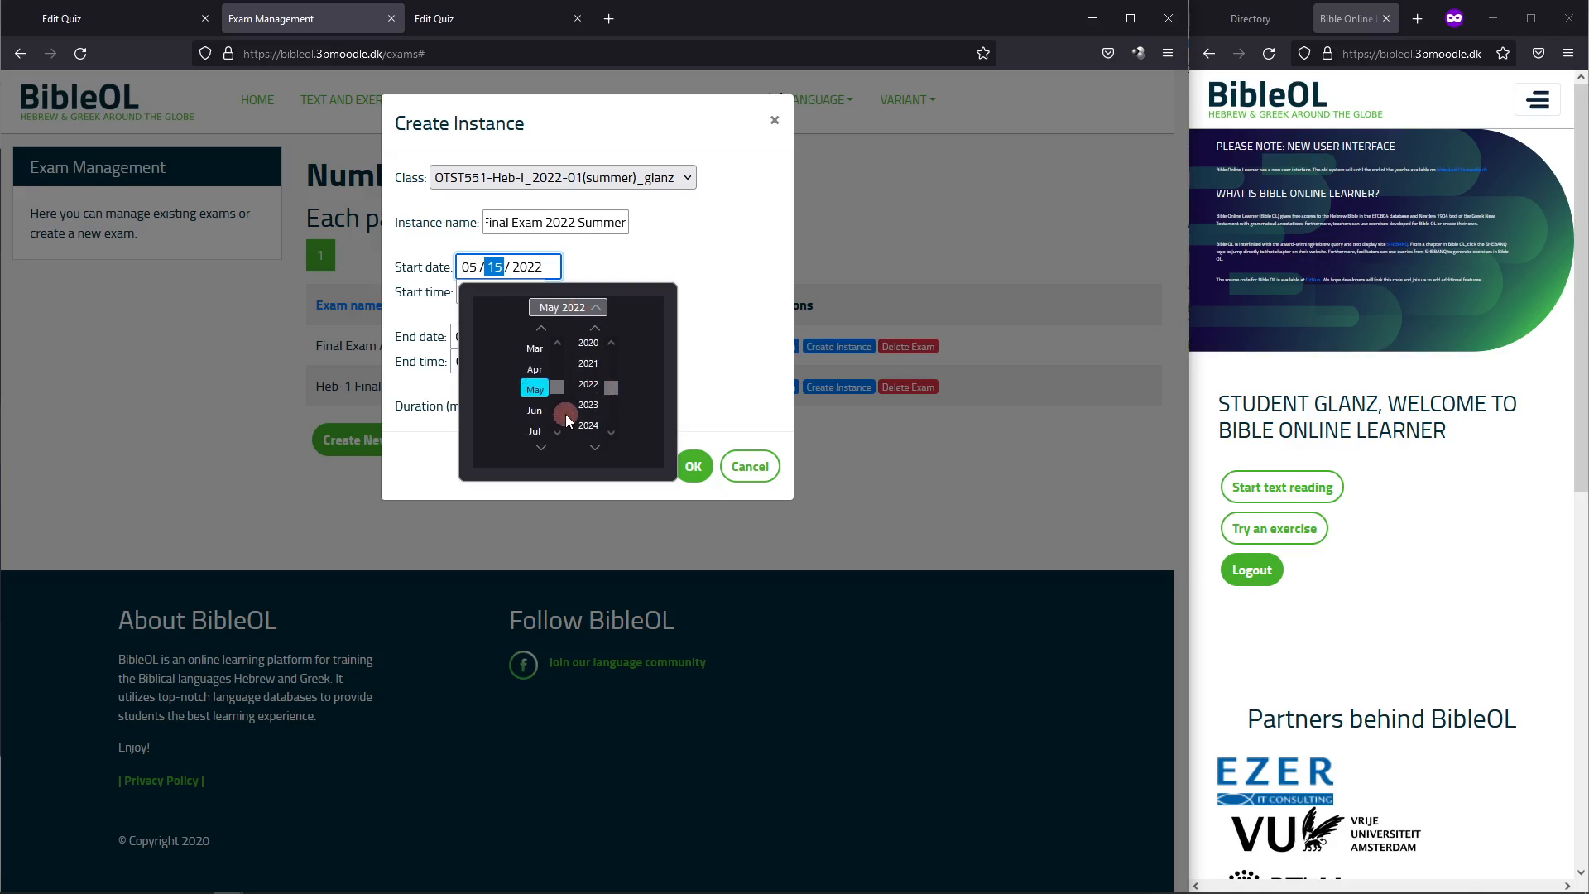
{"action": "left_click", "coordinate": [530, 437]}
{"action": "left_click", "coordinate": [734, 319]}
{"action": "left_click", "coordinate": [476, 292]}
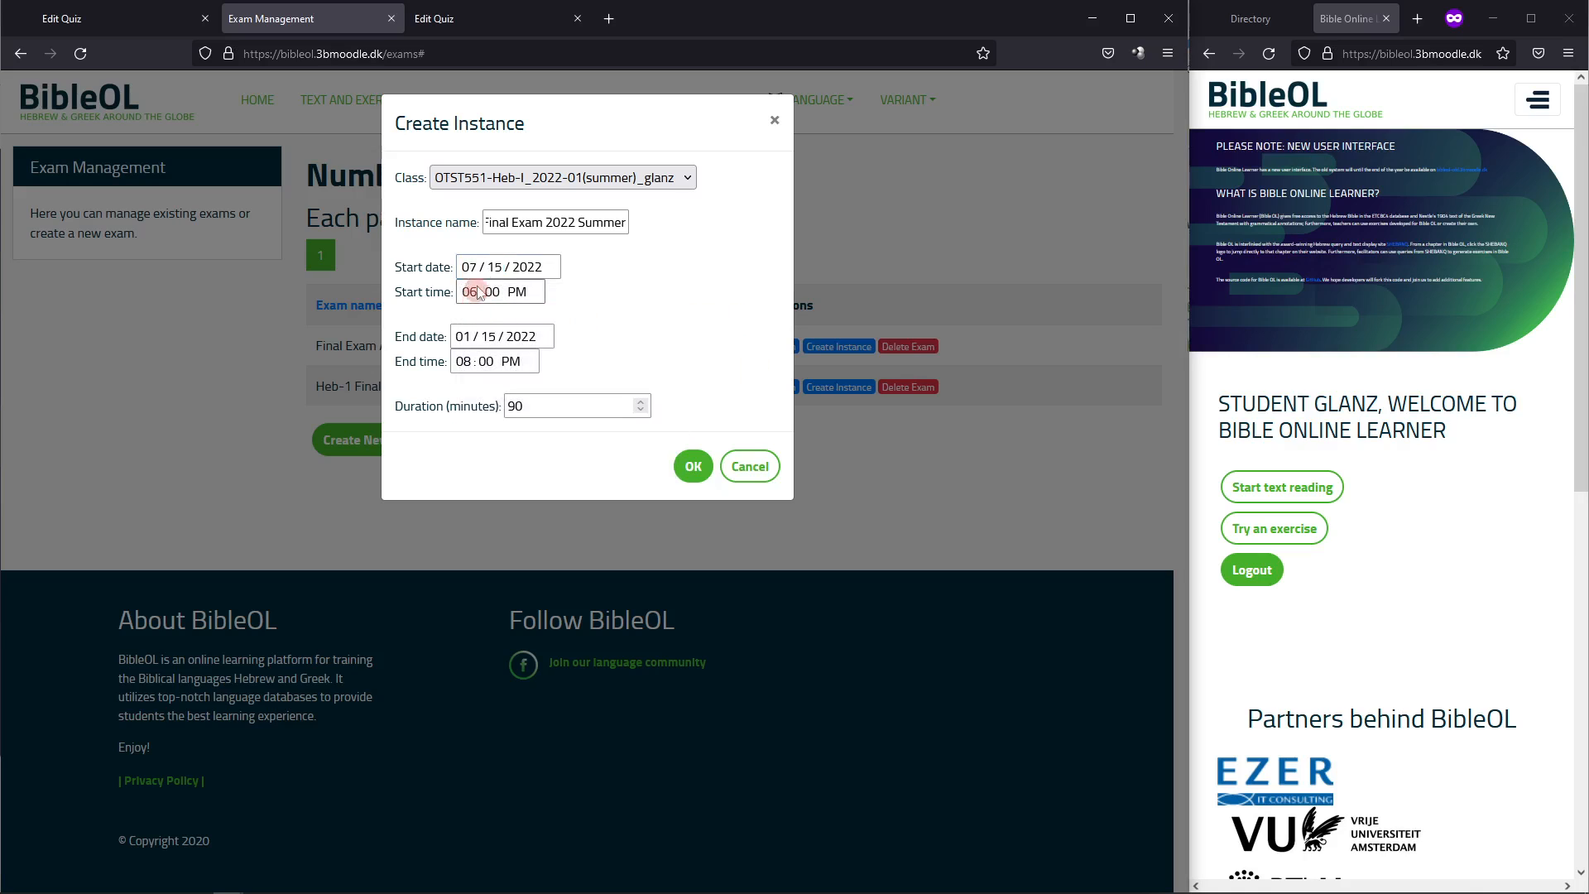
Set the instance's start date back to 01/15/2022
{"action": "left_click", "coordinate": [497, 267]}
{"action": "left_click", "coordinate": [471, 292]}
{"action": "left_click", "coordinate": [469, 266]}
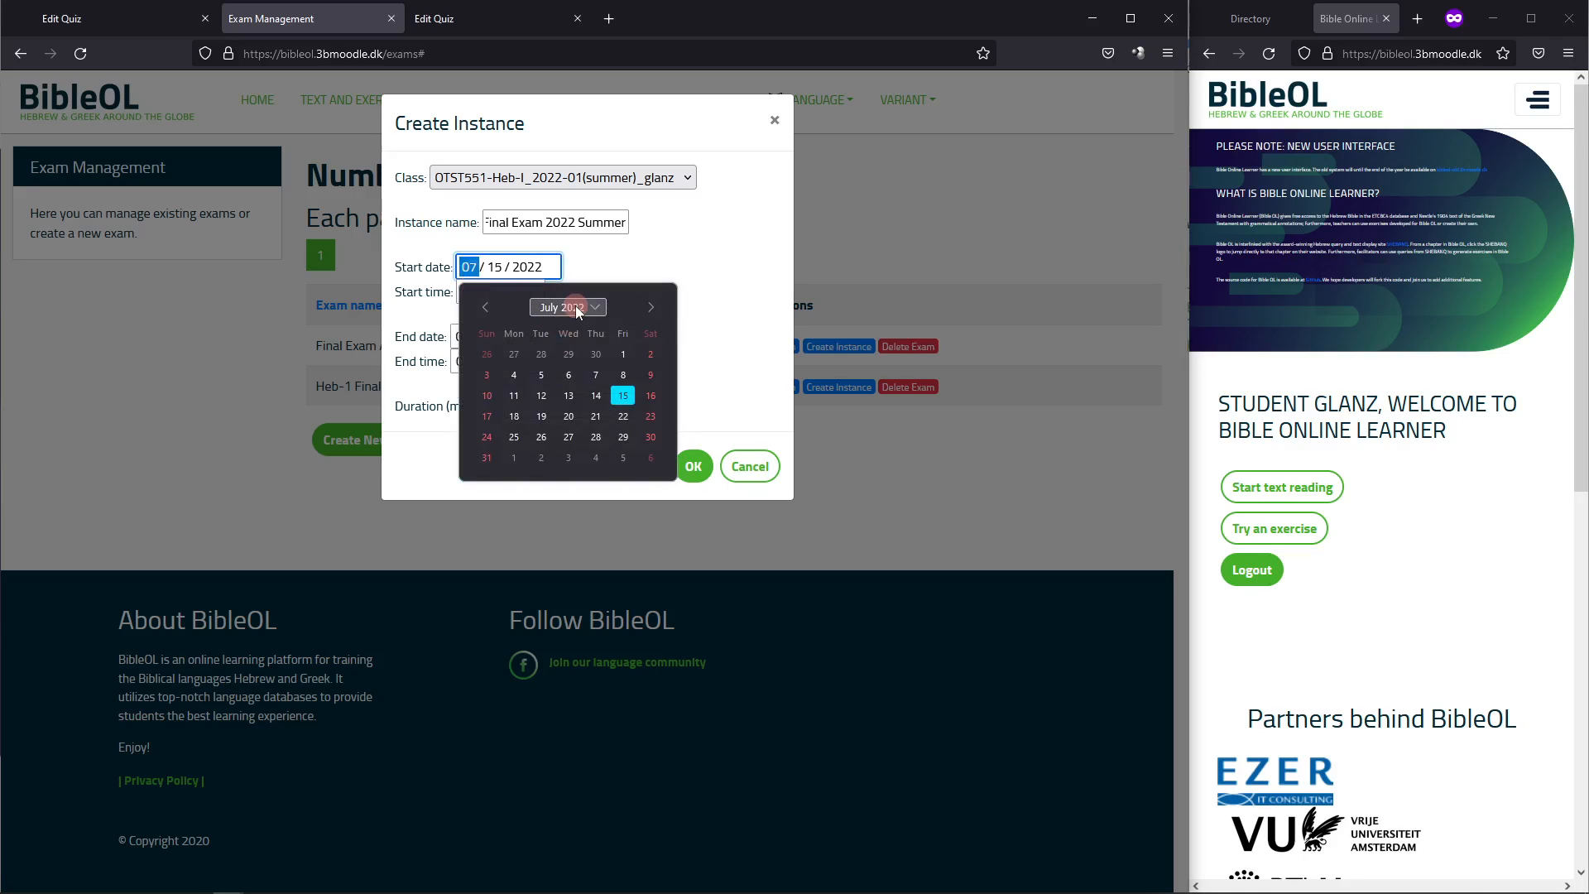
{"action": "left_click", "coordinate": [577, 308]}
{"action": "scroll", "coordinate": [584, 351], "scroll_direction": "up", "scroll_amount": 5}
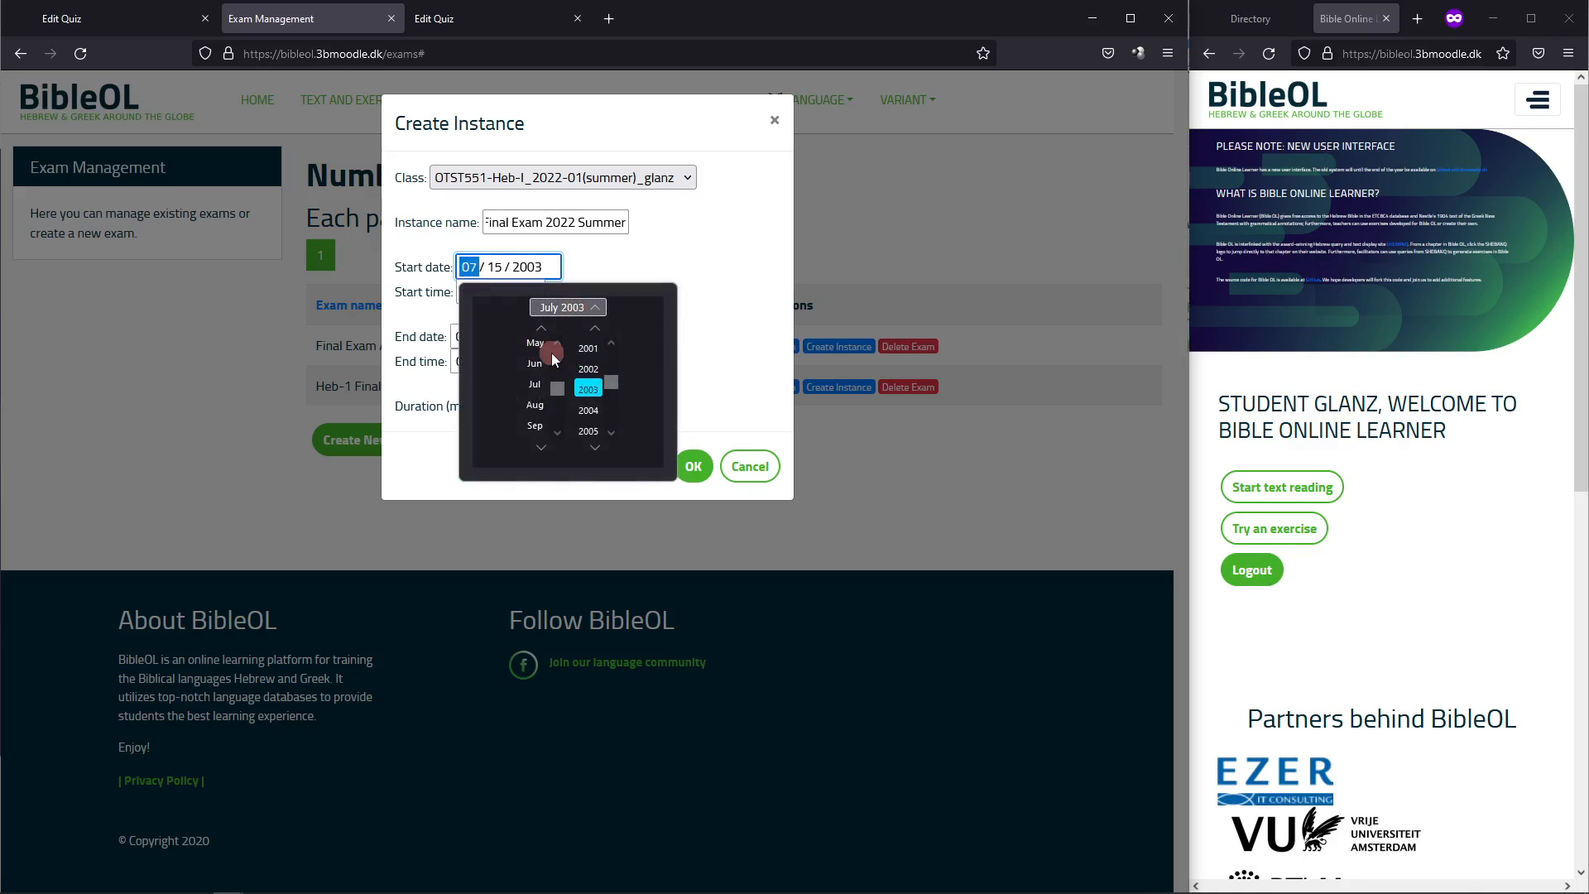
{"action": "scroll", "coordinate": [549, 354], "scroll_direction": "down", "scroll_amount": 1}
{"action": "scroll", "coordinate": [535, 374], "scroll_direction": "down", "scroll_amount": 4}
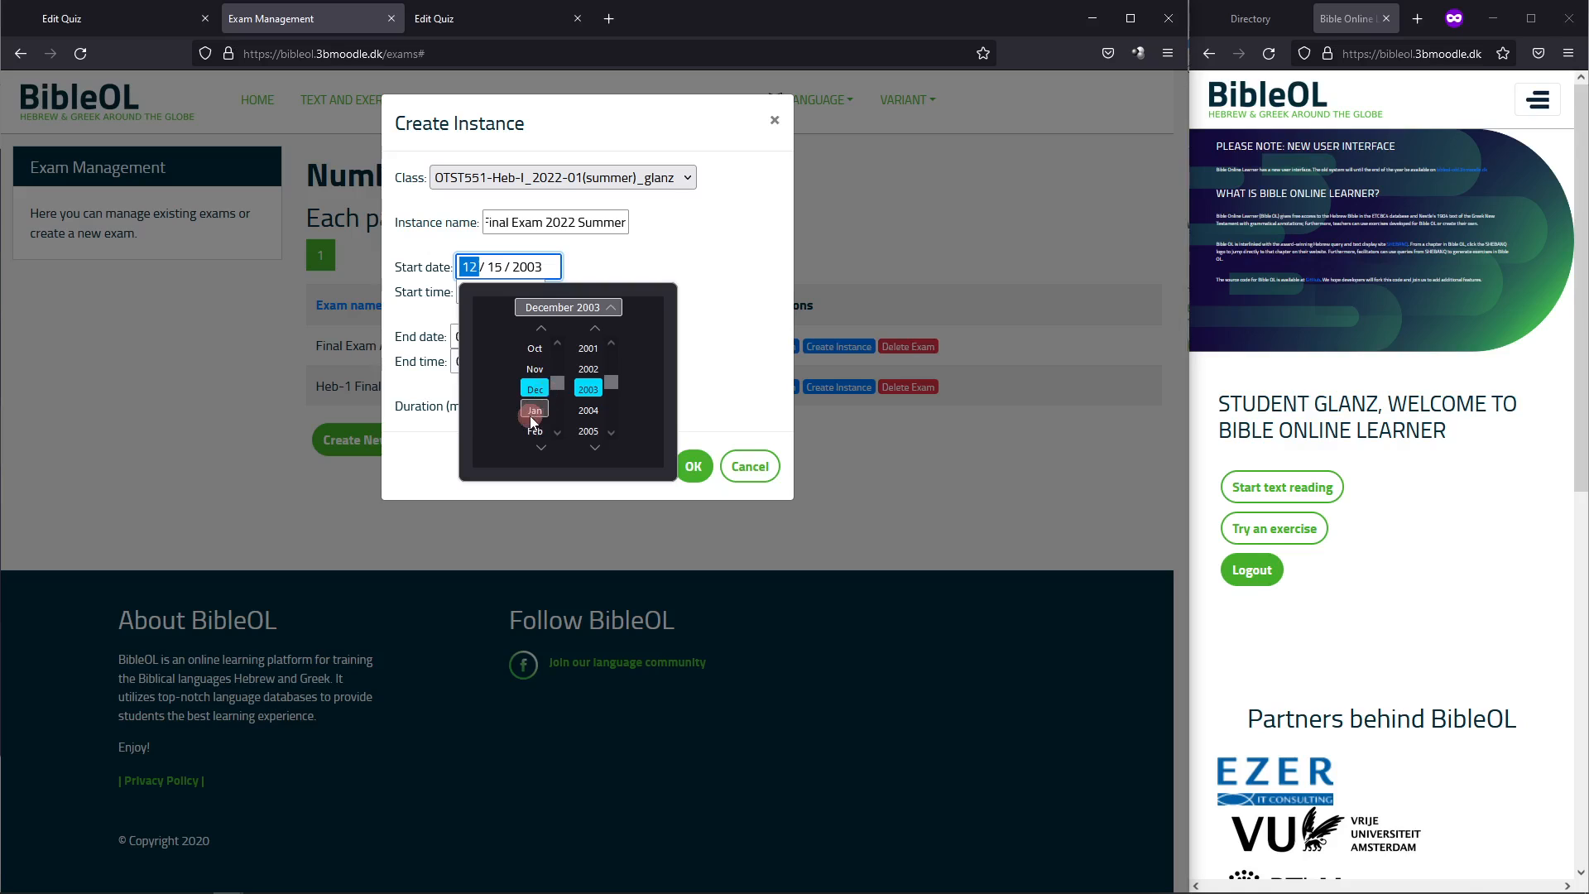
{"action": "scroll", "coordinate": [535, 412], "scroll_direction": "down", "scroll_amount": 1}
{"action": "scroll", "coordinate": [588, 402], "scroll_direction": "down", "scroll_amount": 5}
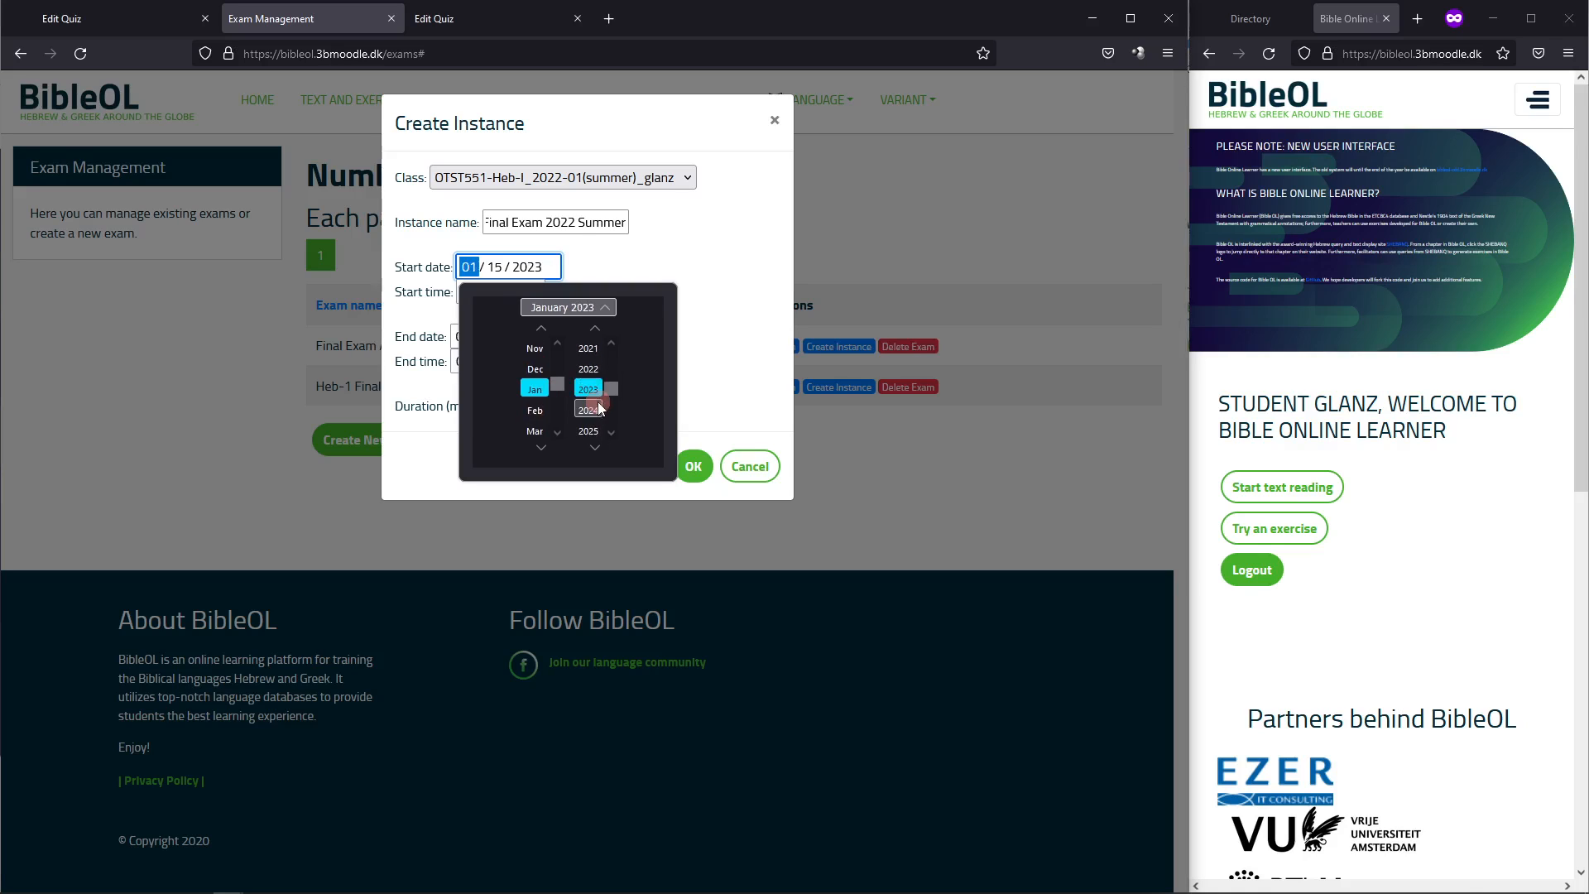
{"action": "left_click", "coordinate": [590, 381]}
{"action": "left_click", "coordinate": [695, 253]}
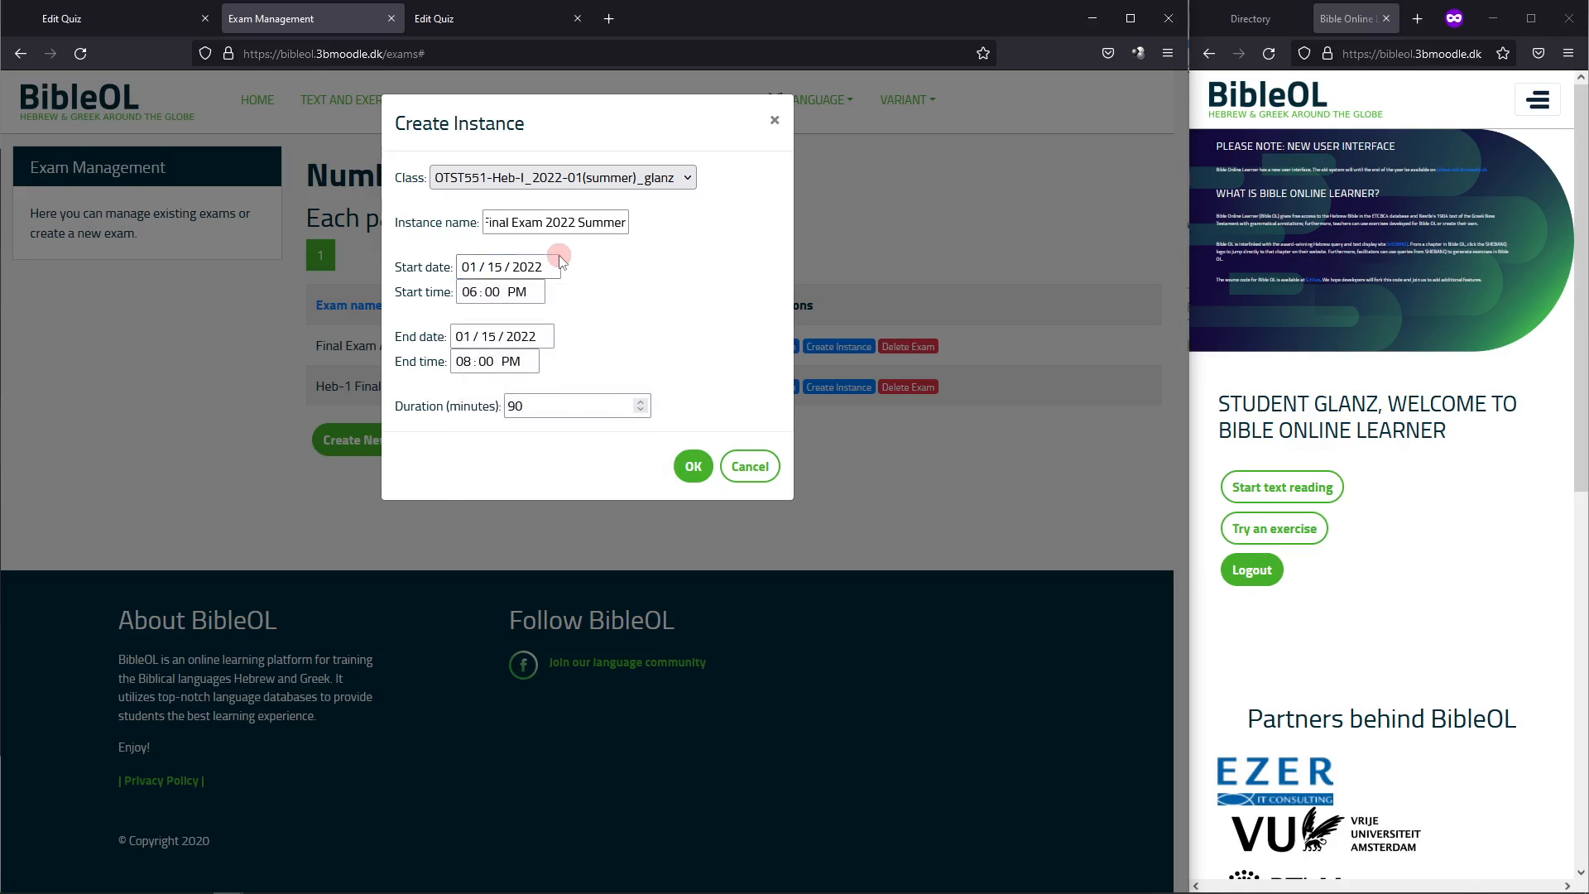
Set the start date to 01/10/2022 and create the exam instance
{"action": "left_click", "coordinate": [515, 267]}
{"action": "type", "text": "10"}
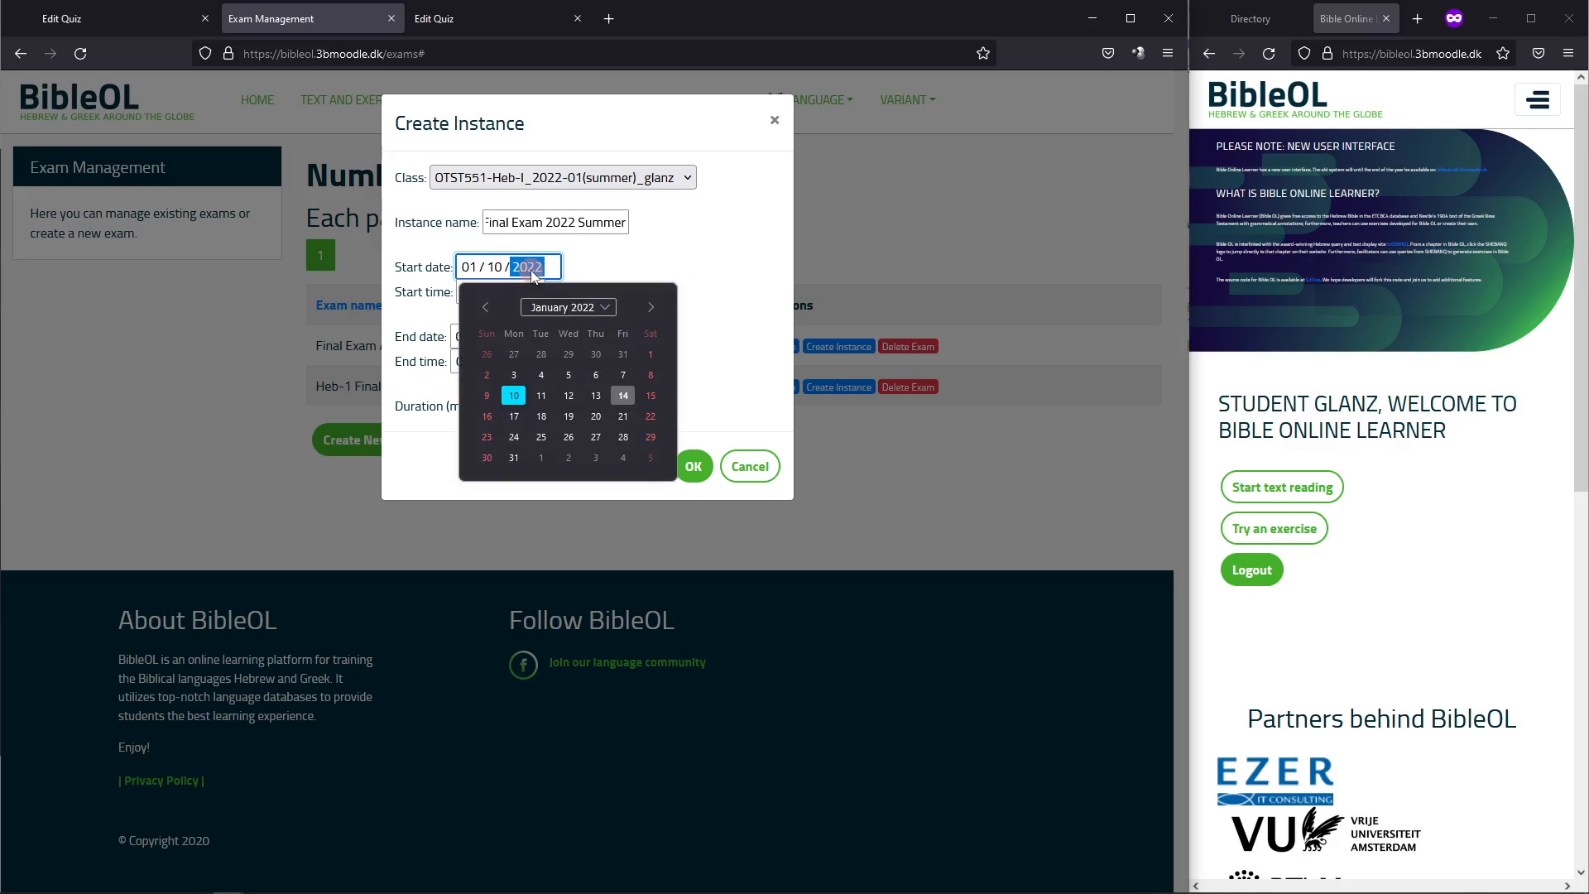
{"action": "left_click", "coordinate": [710, 243]}
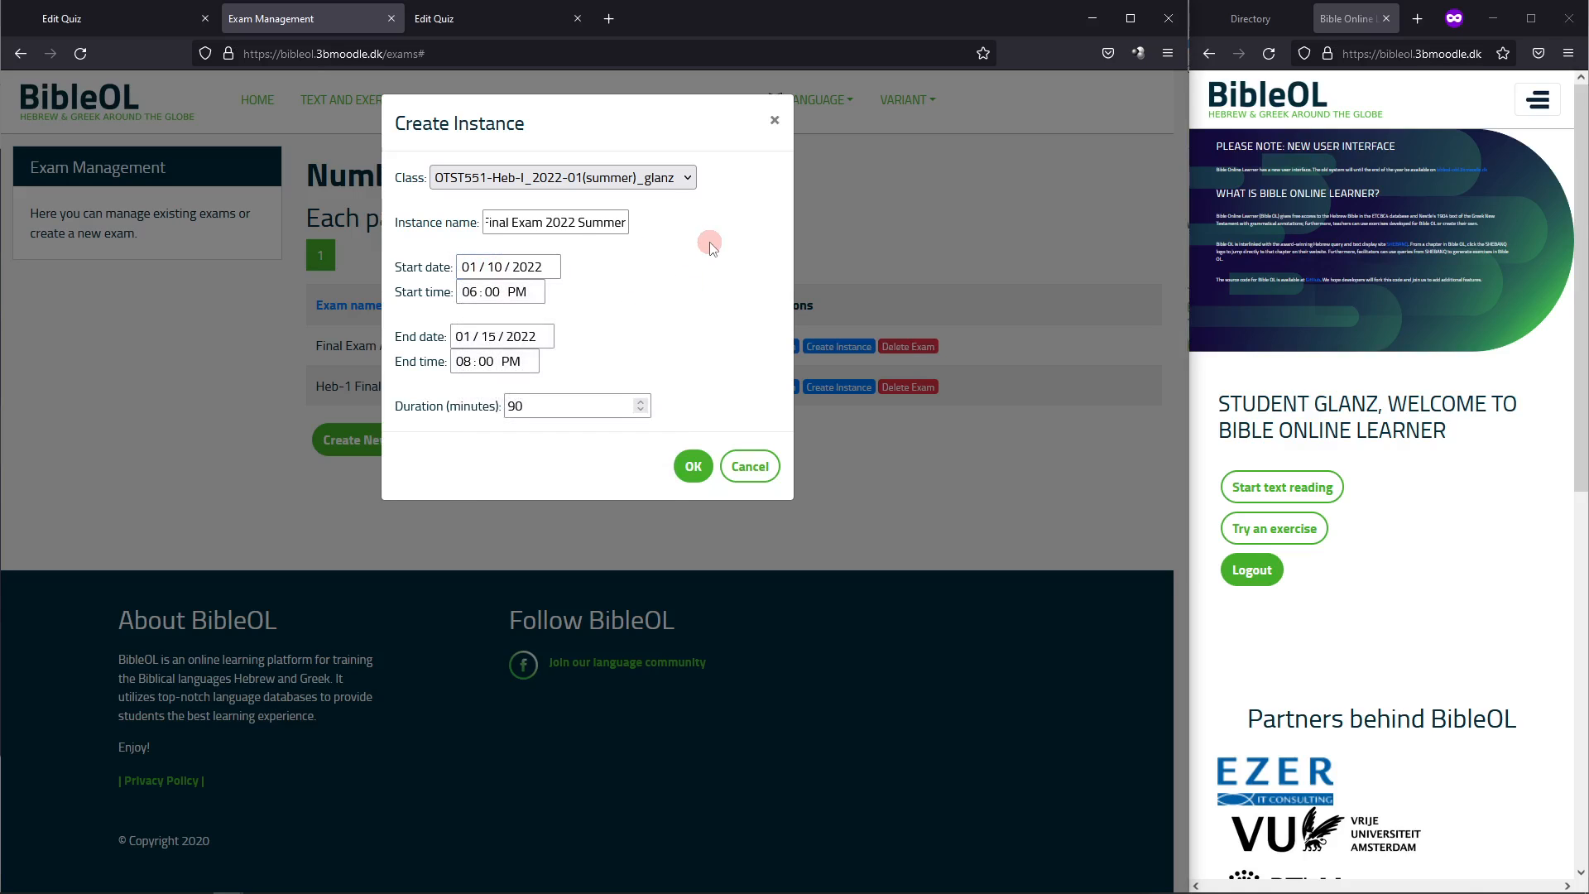
{"action": "left_click", "coordinate": [695, 468]}
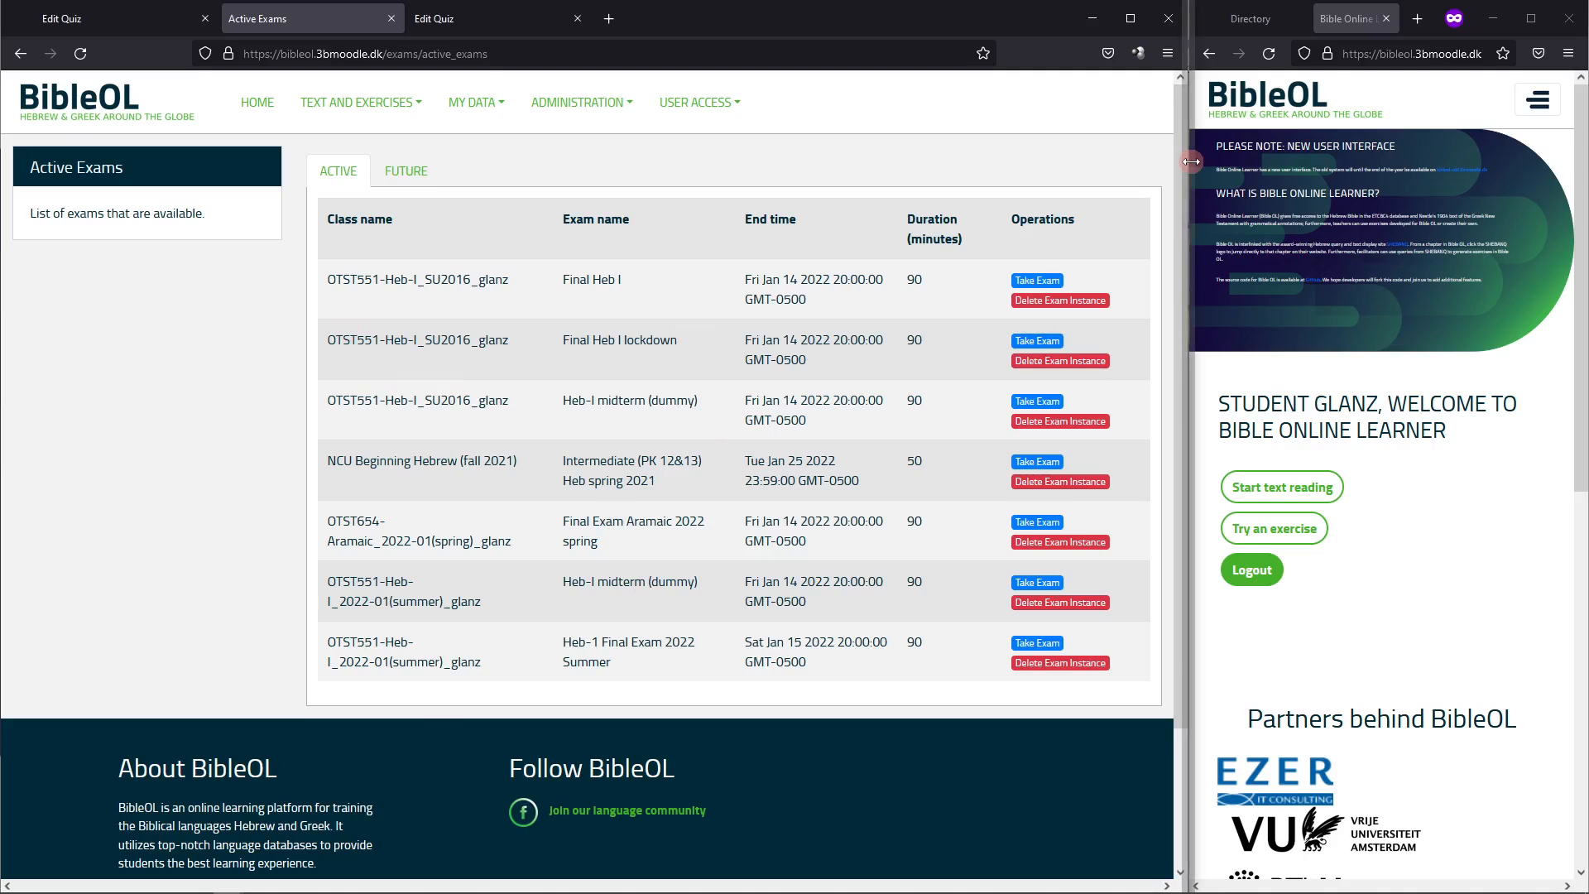
Switch to the student's browser window, widen it, and open the student's list of exams
{"action": "left_click_drag", "start_coordinate": [1192, 161], "coordinate": [410, 225]}
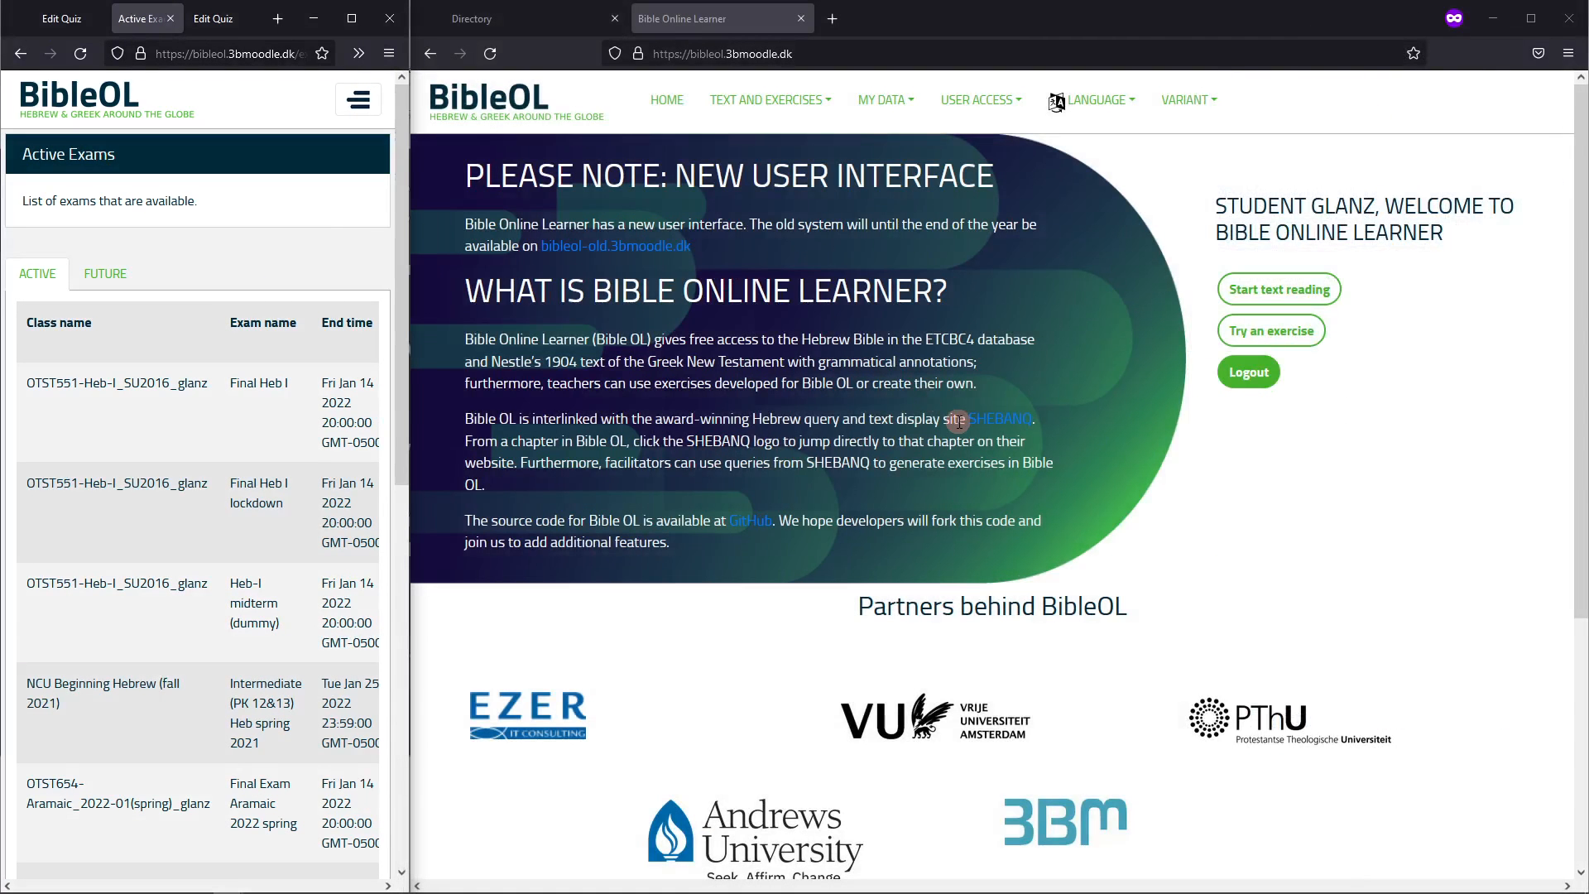
{"action": "left_click", "coordinate": [760, 98]}
{"action": "left_click", "coordinate": [735, 201]}
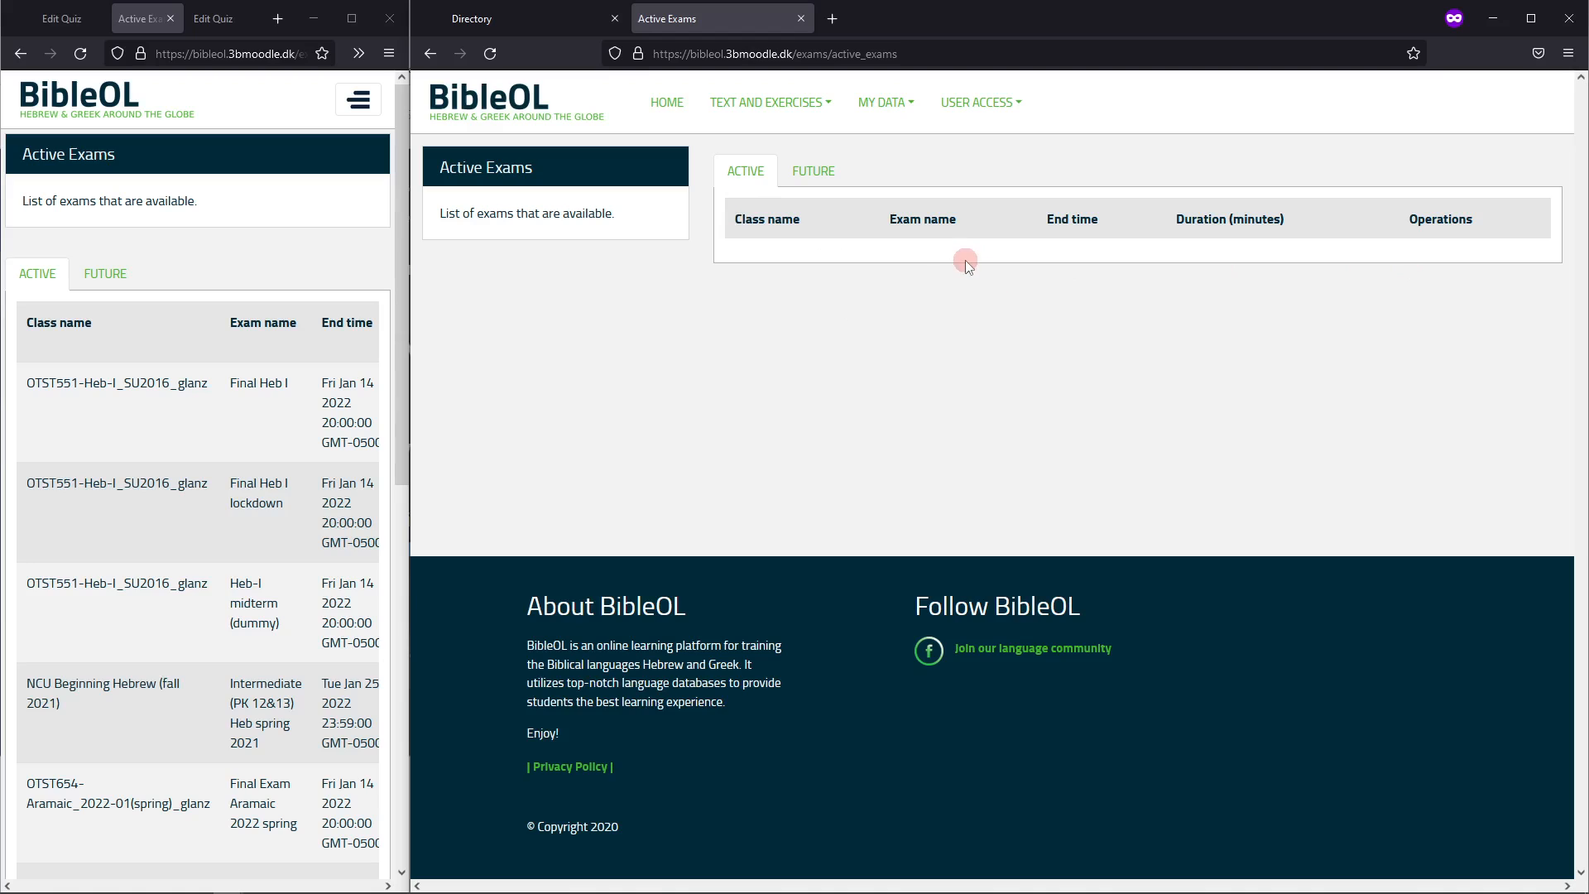
Find the 2022 classes in the student's class enrollment list and enroll in the OTST551-Heb-I_2022-01(summer) class
{"action": "left_click", "coordinate": [884, 101]}
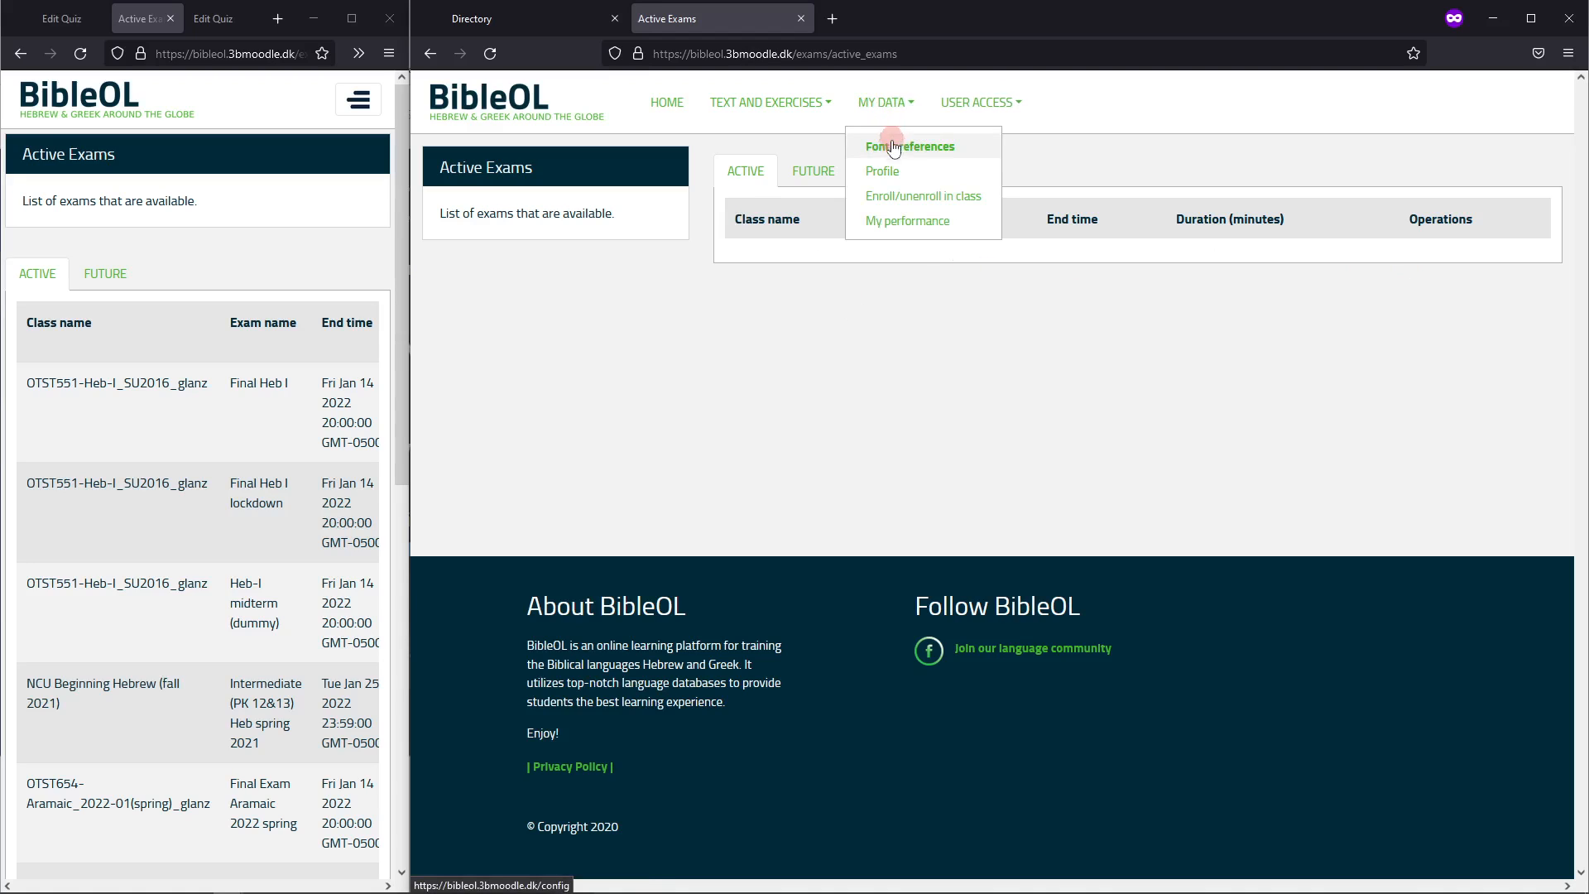
{"action": "left_click", "coordinate": [922, 196]}
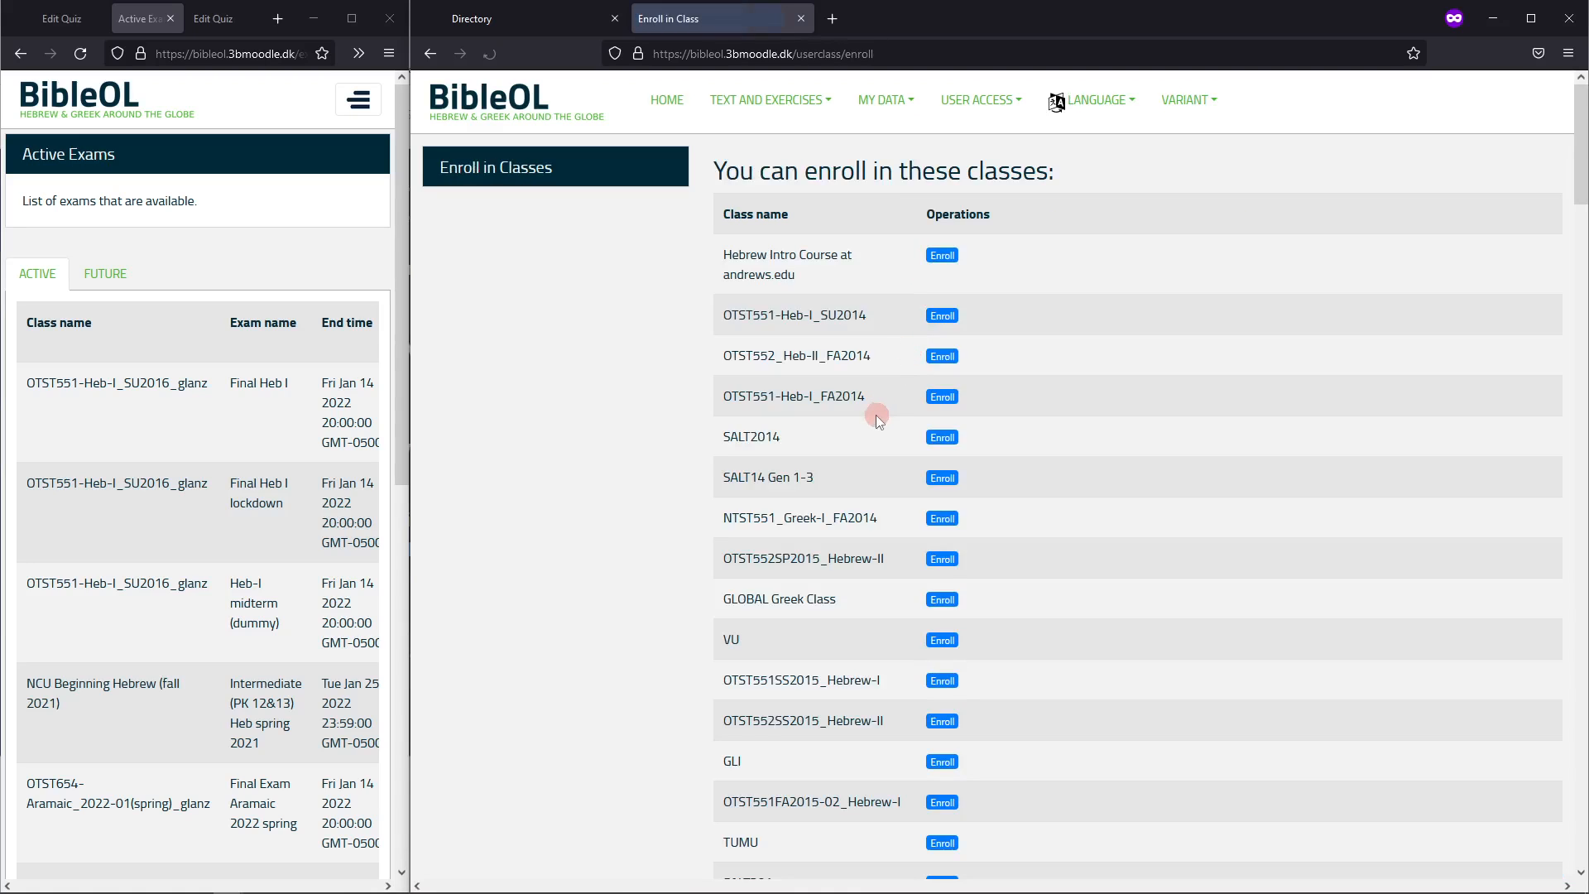
{"action": "key", "text": "ctrl+f"}
{"action": "type", "text": "20"}
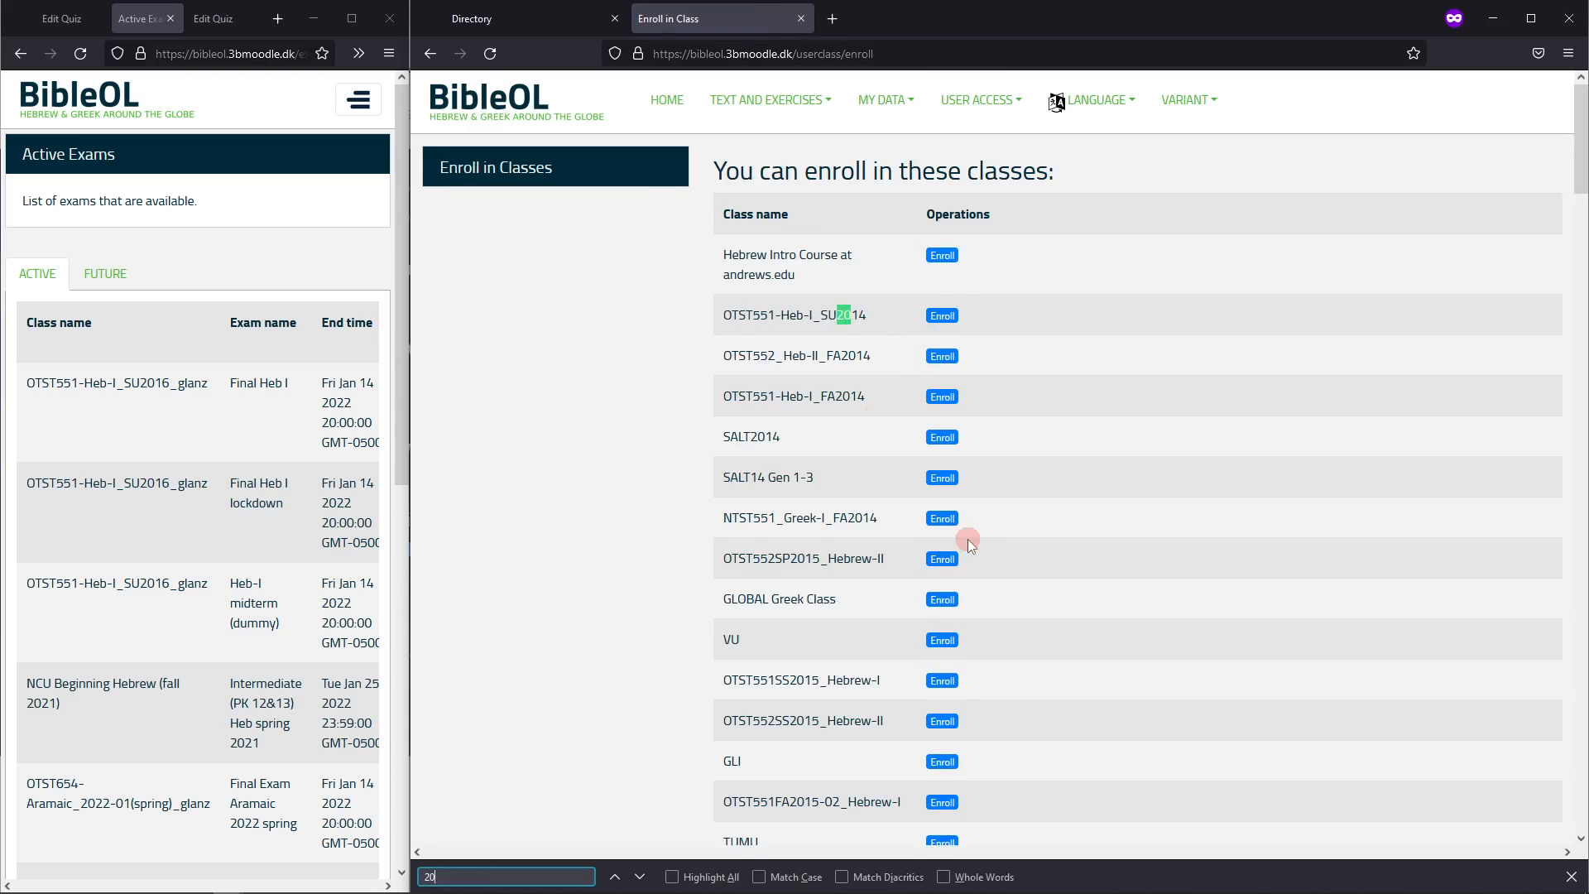
{"action": "type", "text": "22"}
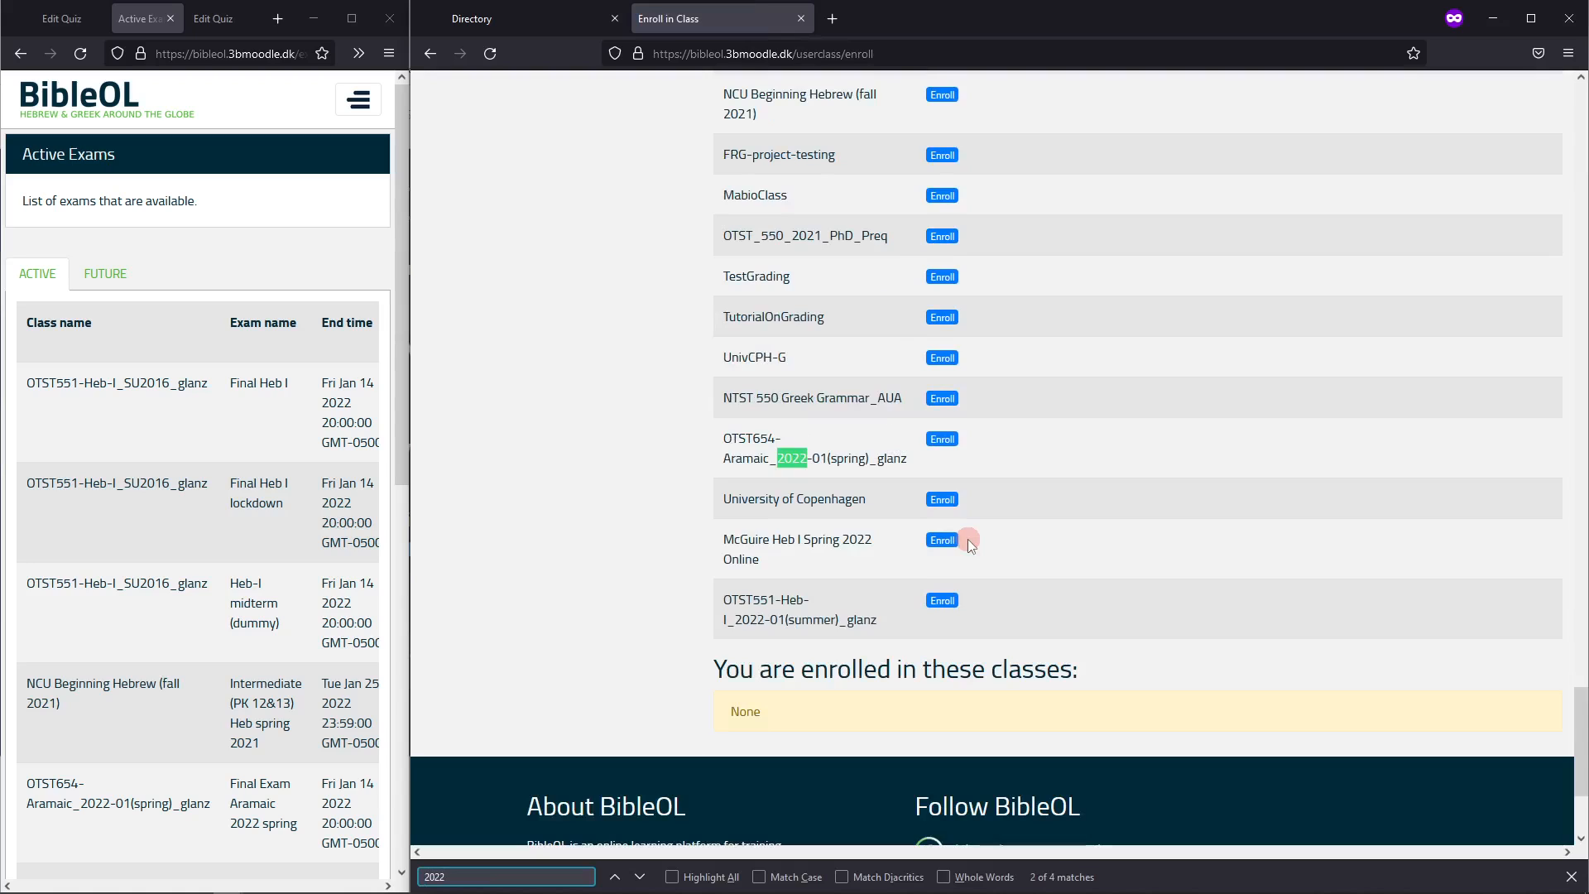
{"action": "scroll", "coordinate": [967, 538], "scroll_direction": "down", "scroll_amount": 2}
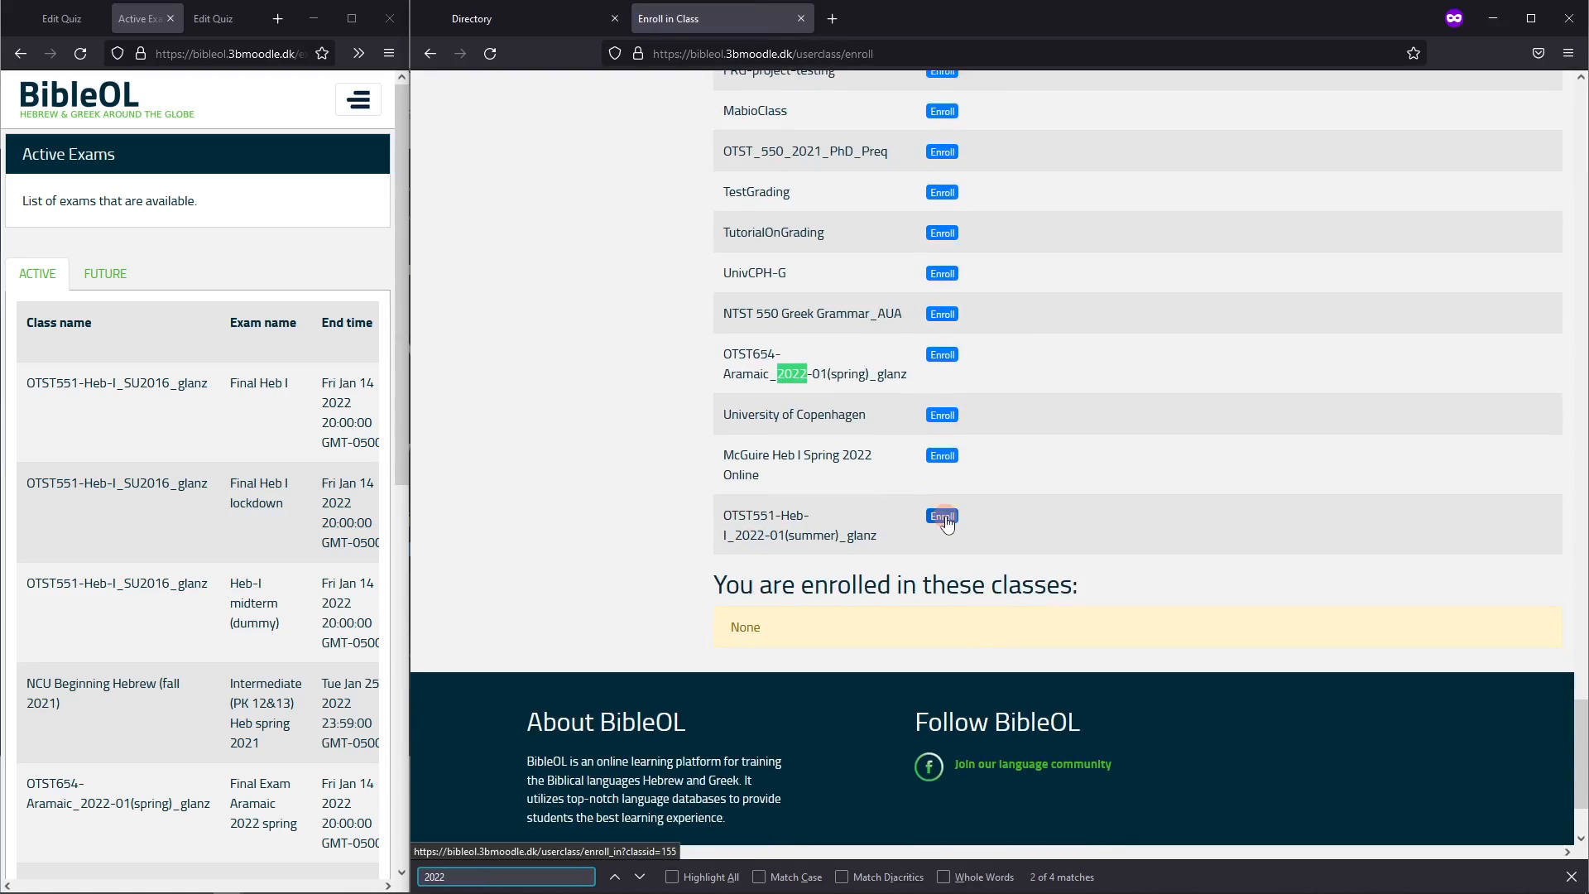
{"action": "left_click", "coordinate": [943, 517]}
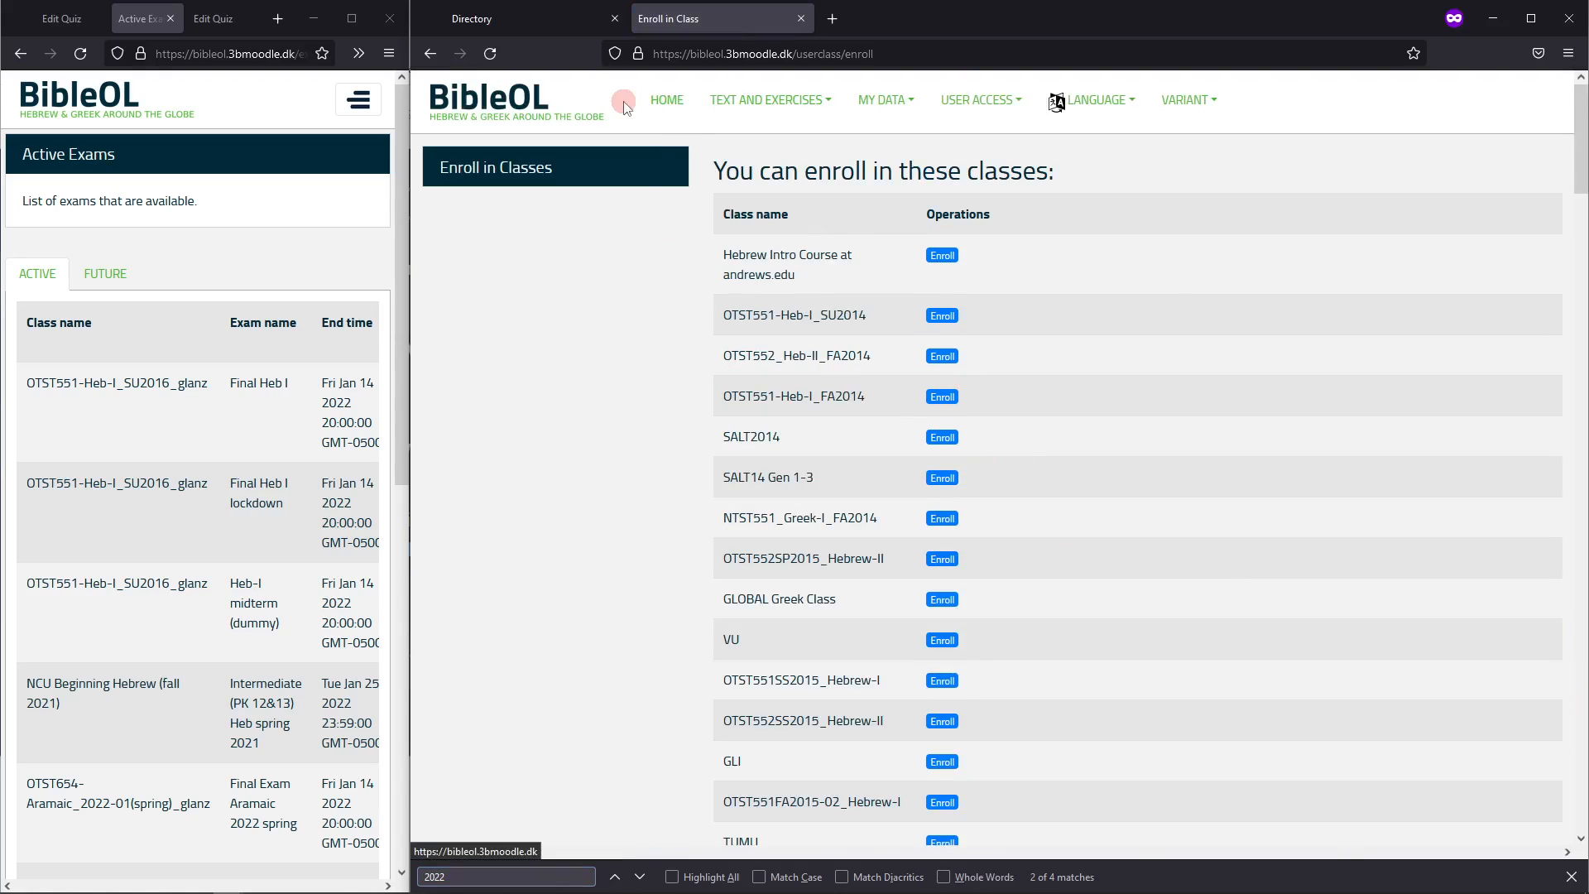
Start the Heb-1 Final Exam 2022 Summer from the student's active exams and highlight its welcome description
{"action": "left_click", "coordinate": [667, 102]}
{"action": "left_click", "coordinate": [782, 101]}
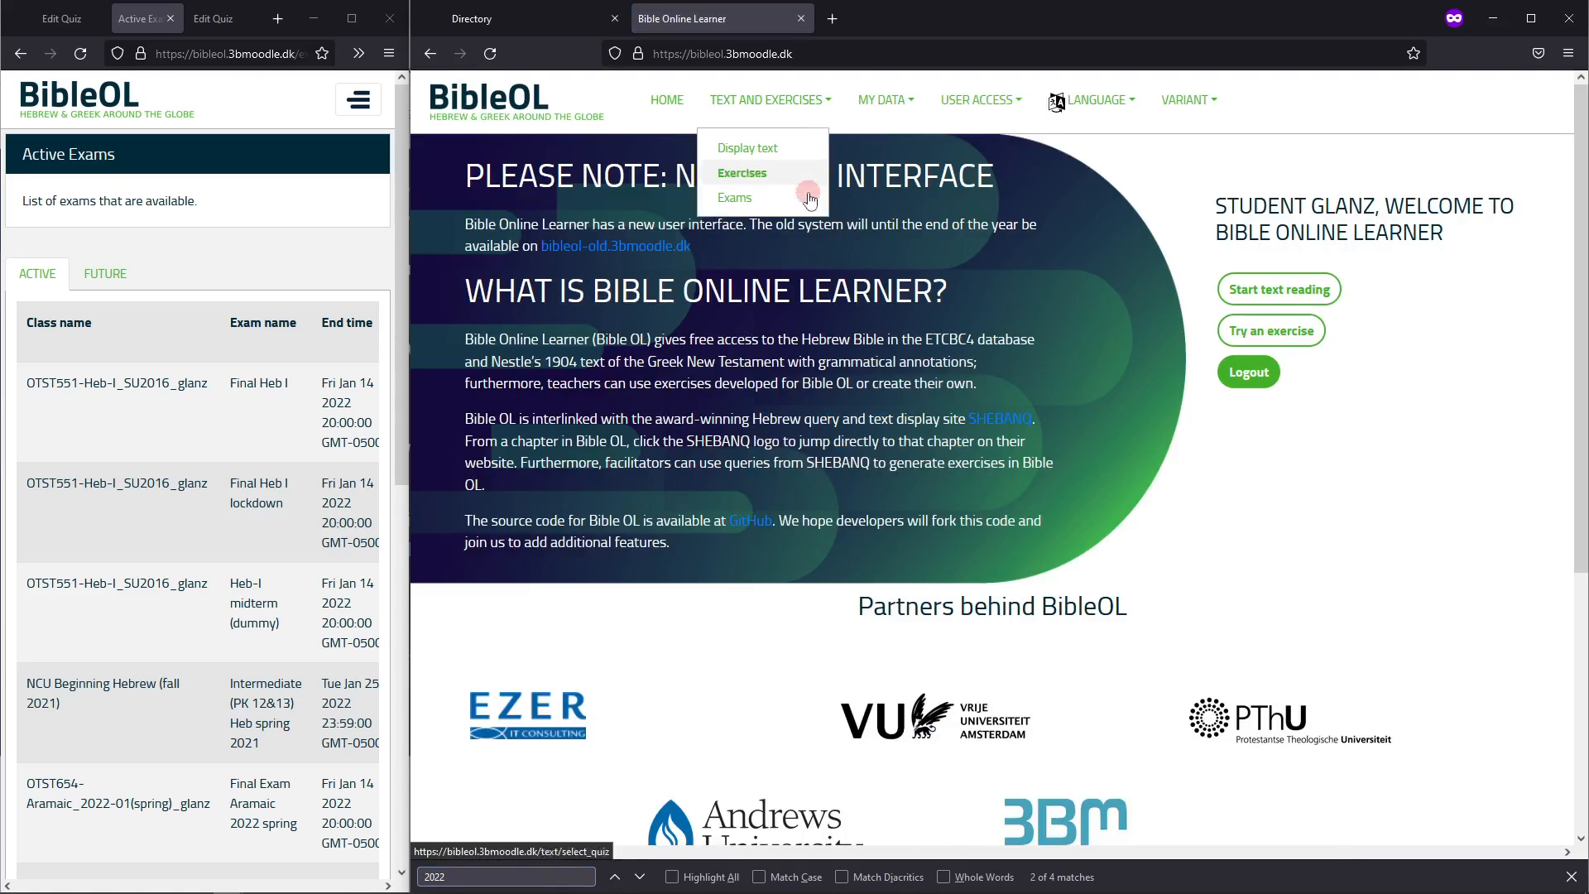
{"action": "left_click", "coordinate": [724, 201]}
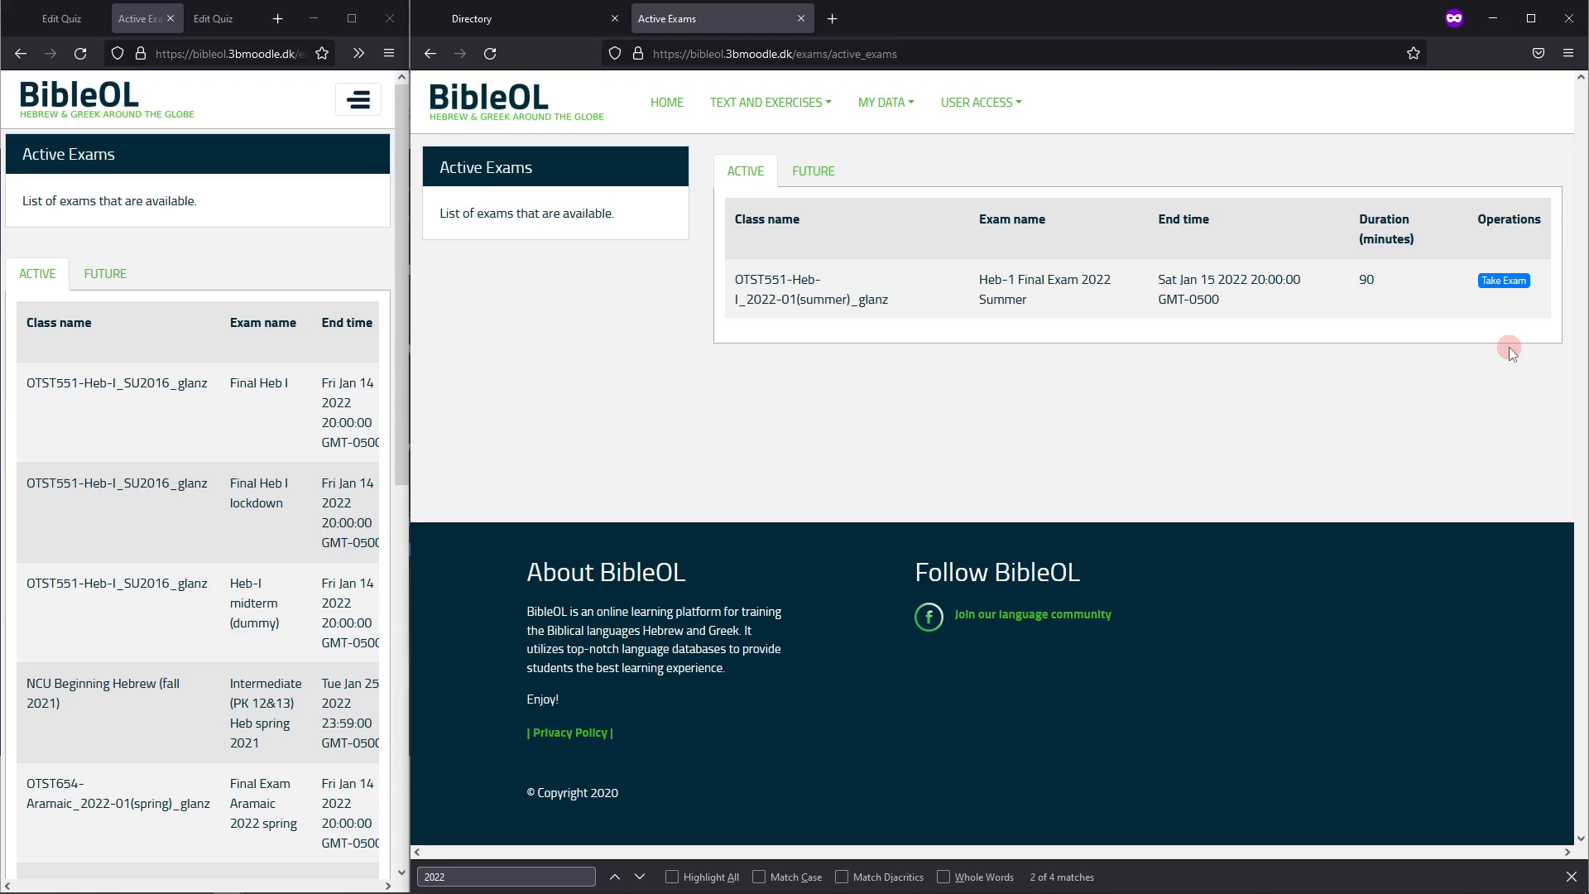
{"action": "left_click", "coordinate": [1530, 282]}
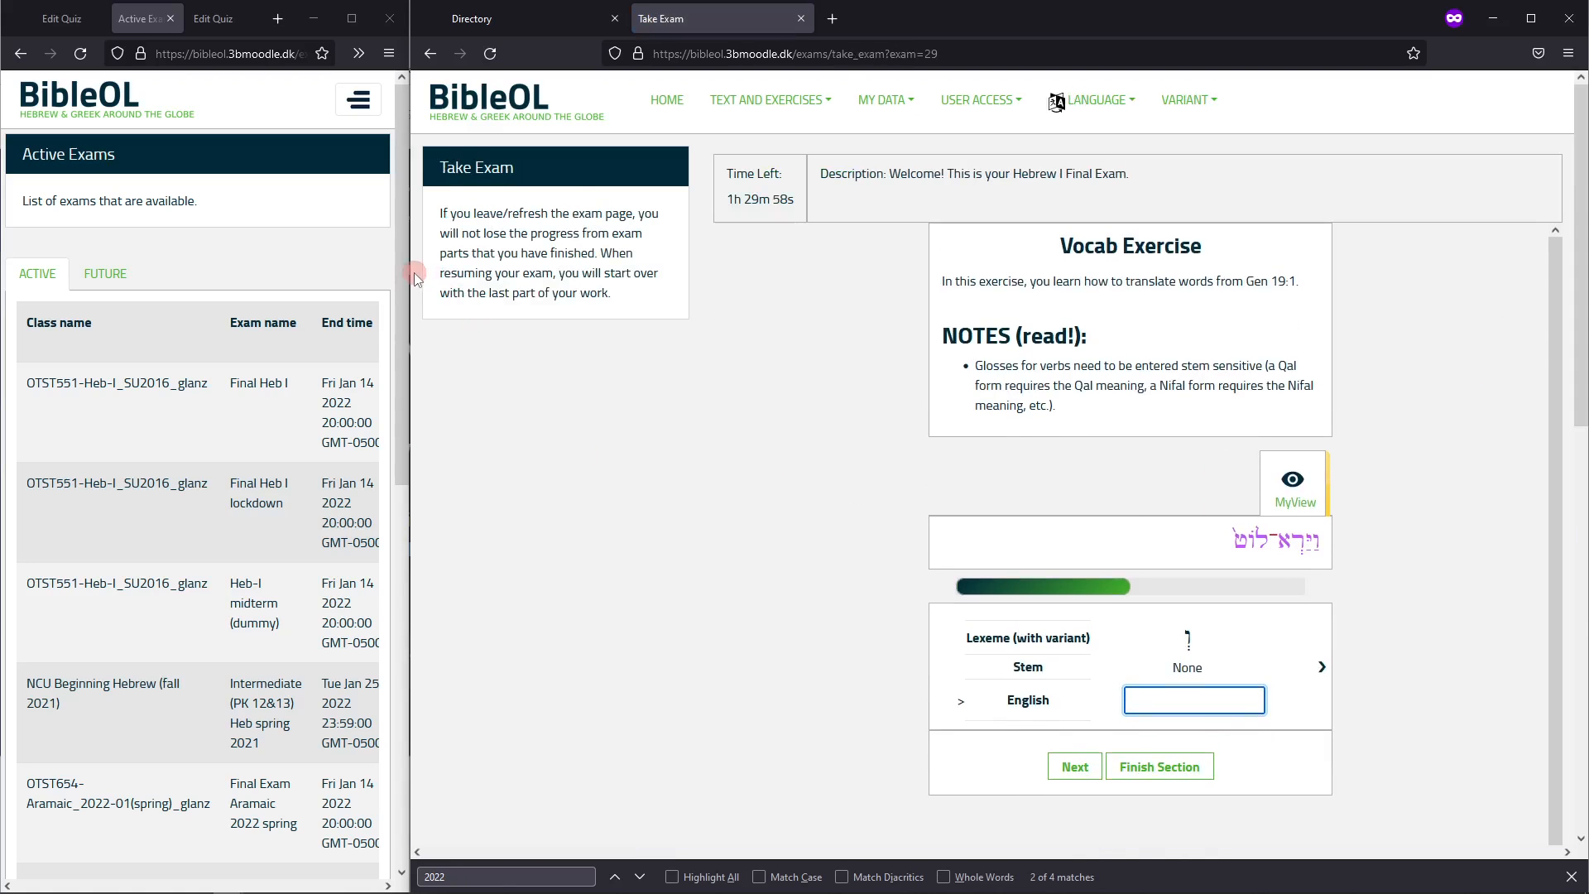
{"action": "left_click_drag", "start_coordinate": [405, 282], "coordinate": [331, 277]}
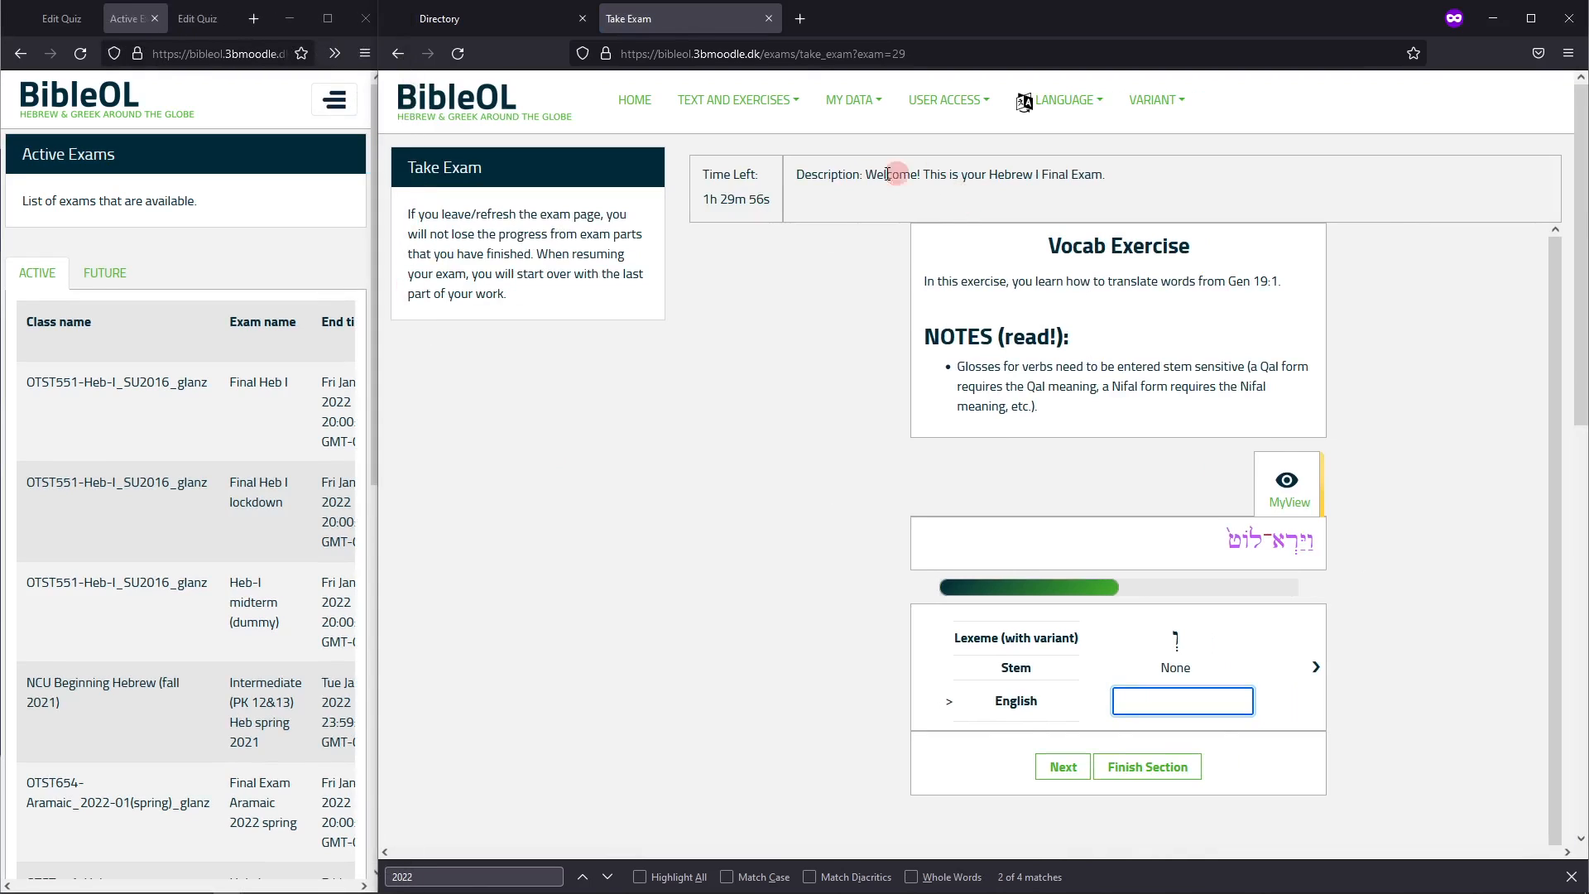
{"action": "left_click_drag", "start_coordinate": [1131, 175], "coordinate": [862, 178]}
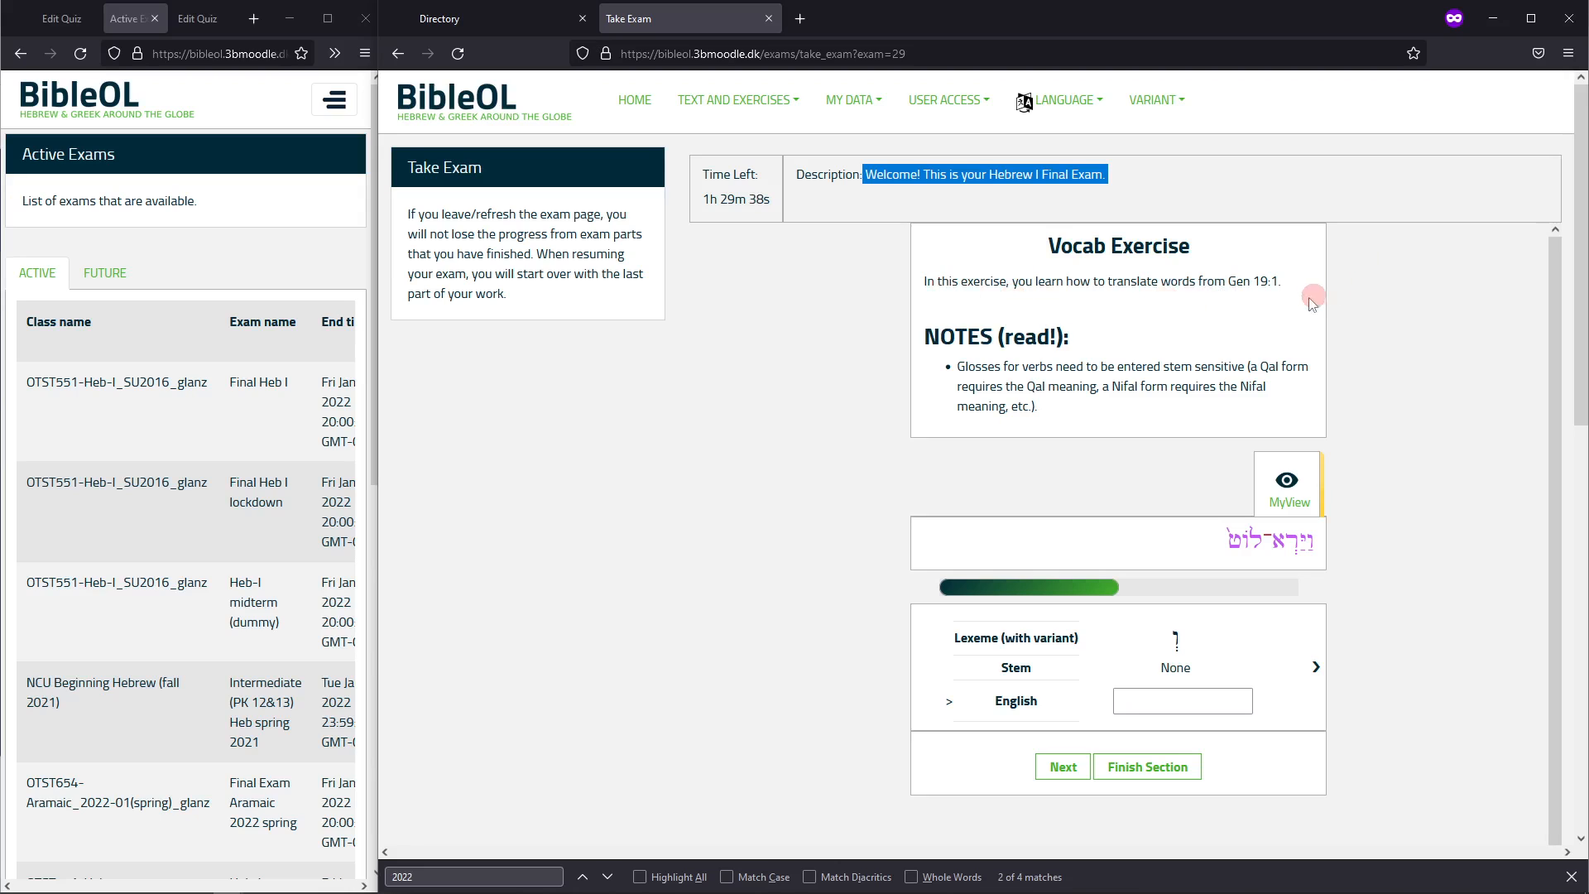
Answer the first vocabulary question with the glosses "and", "see" and "Lot", and go to the next question
{"action": "left_click", "coordinate": [1183, 701]}
{"action": "type", "text": "and"}
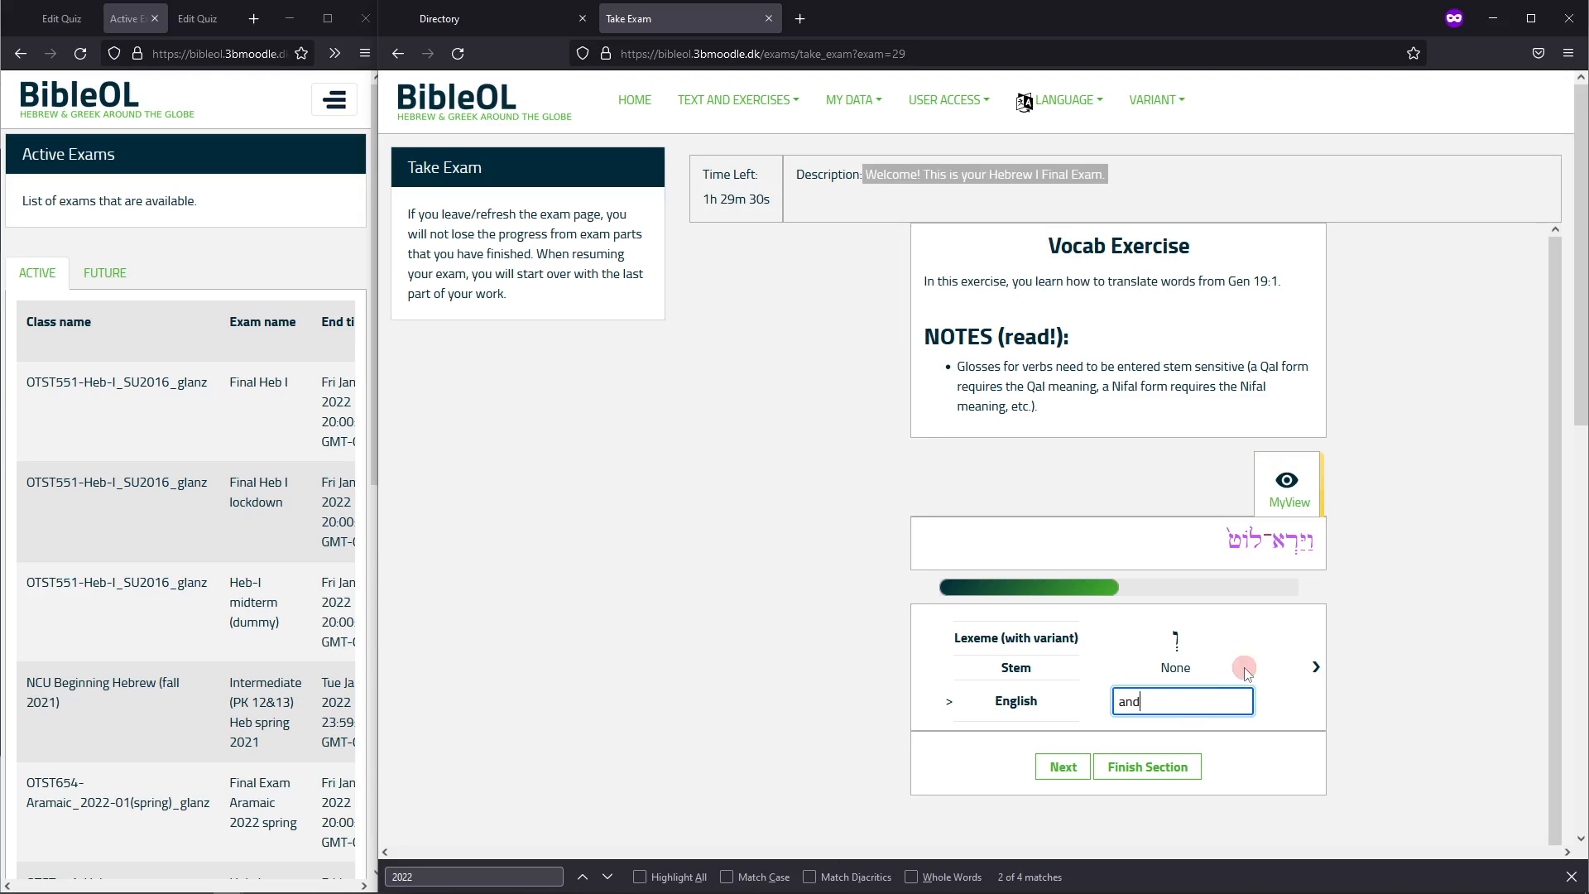
{"action": "left_click", "coordinate": [1317, 668]}
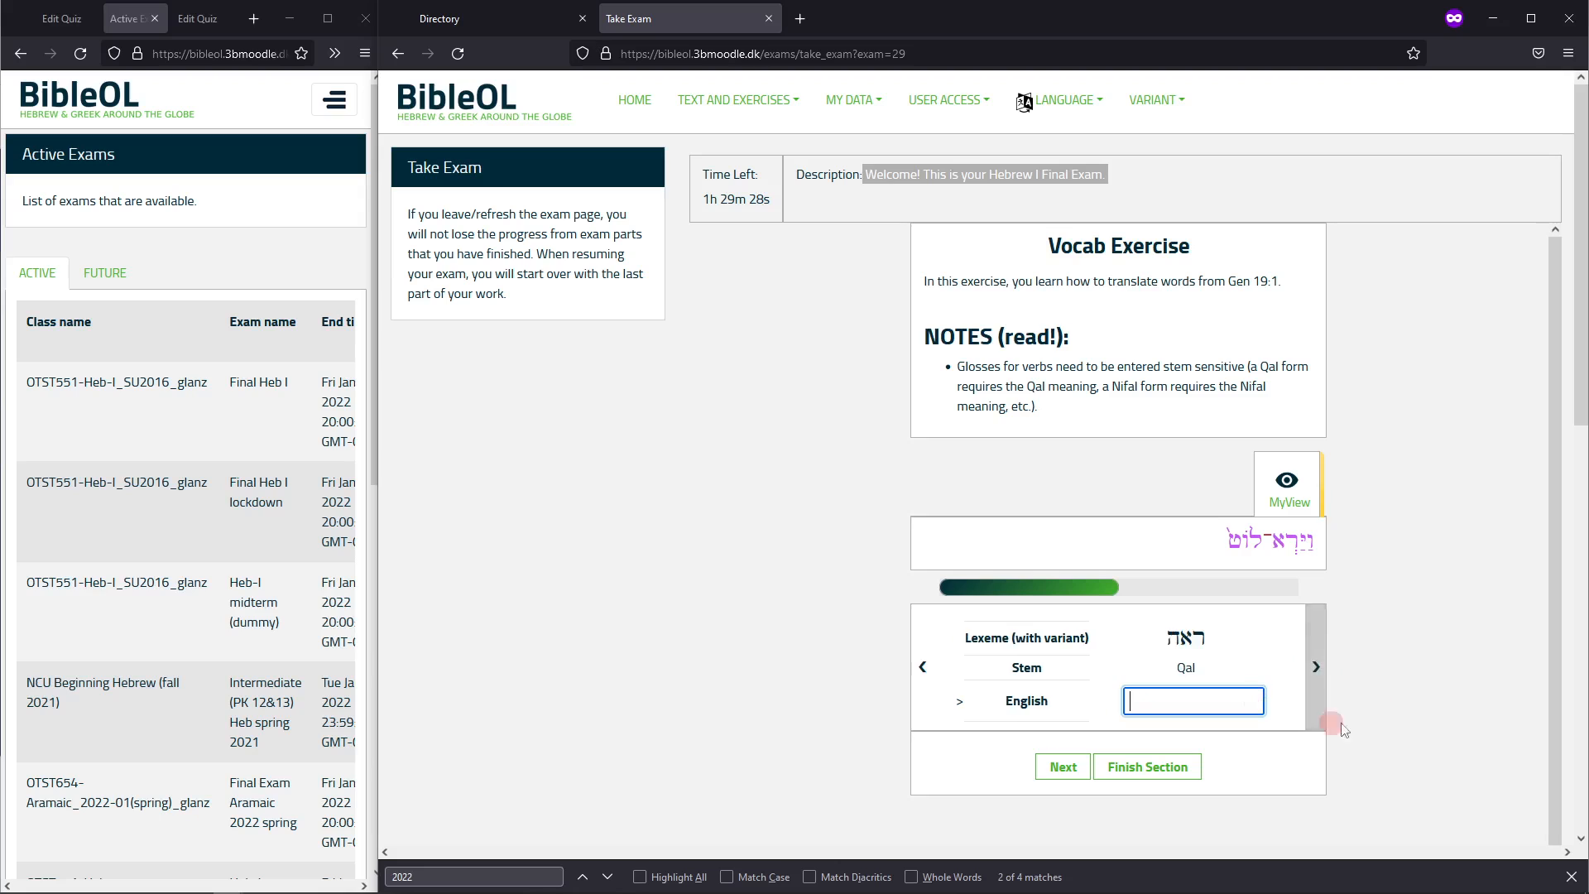
{"action": "left_click", "coordinate": [1215, 708]}
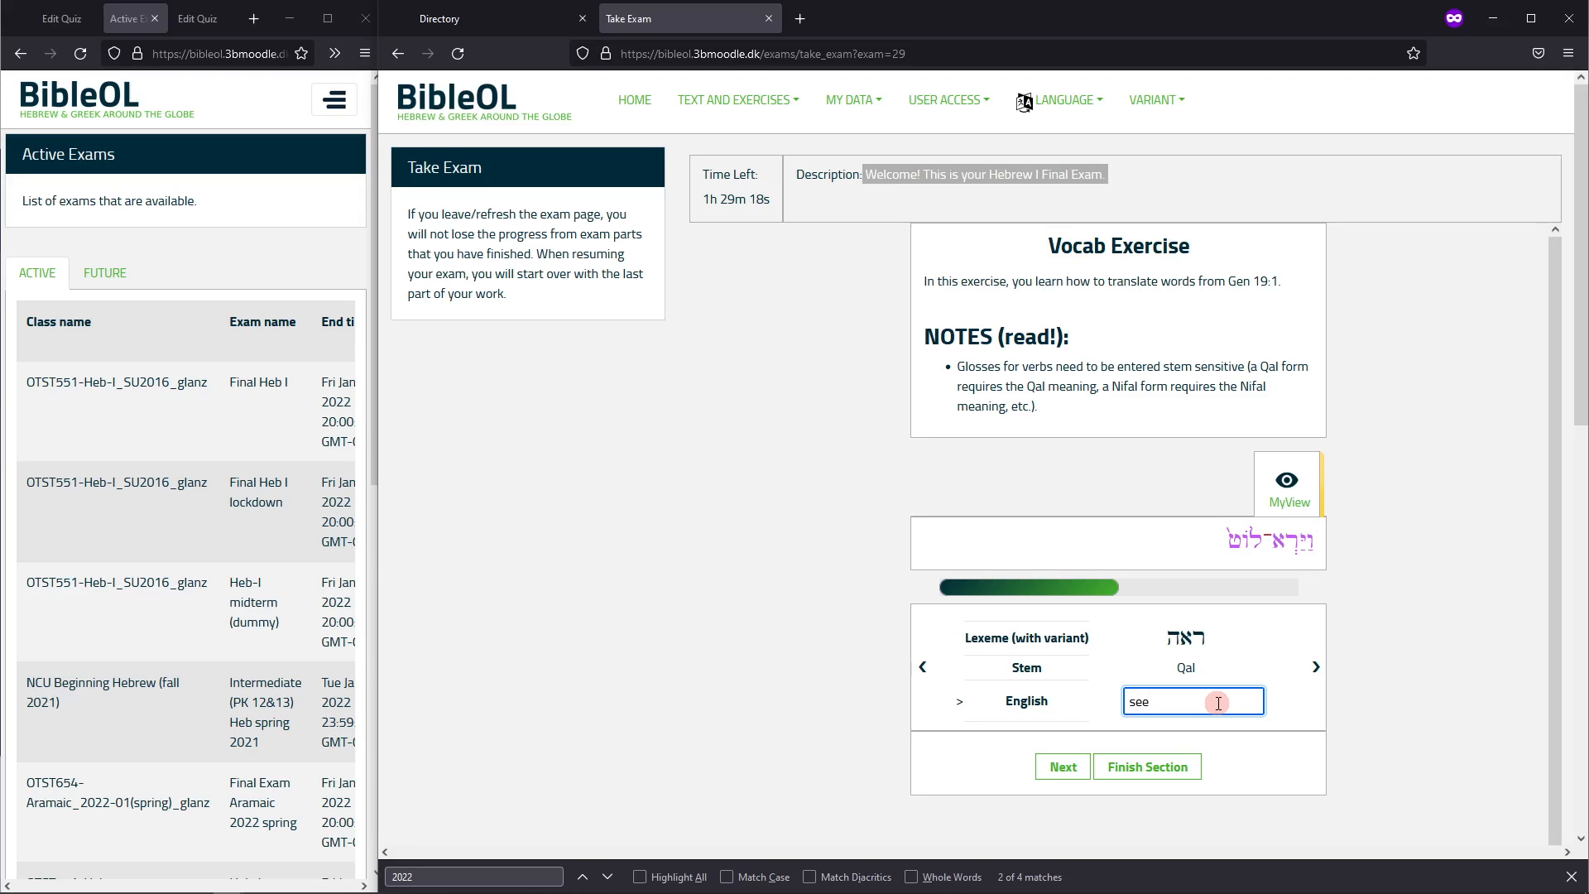
{"action": "left_click", "coordinate": [1315, 669]}
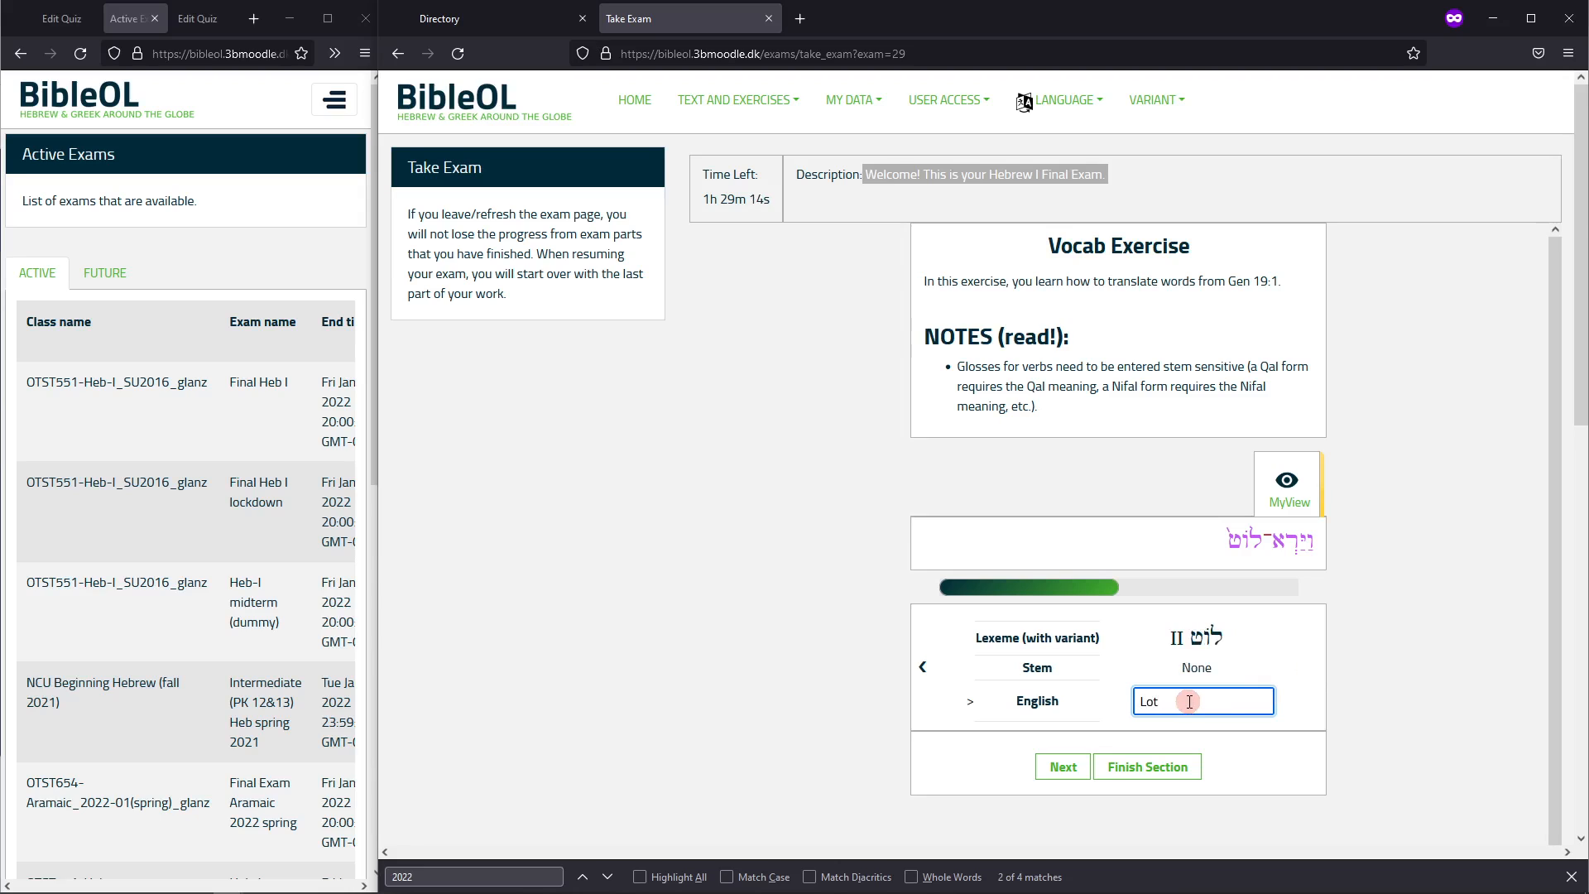
{"action": "left_click", "coordinate": [1071, 768]}
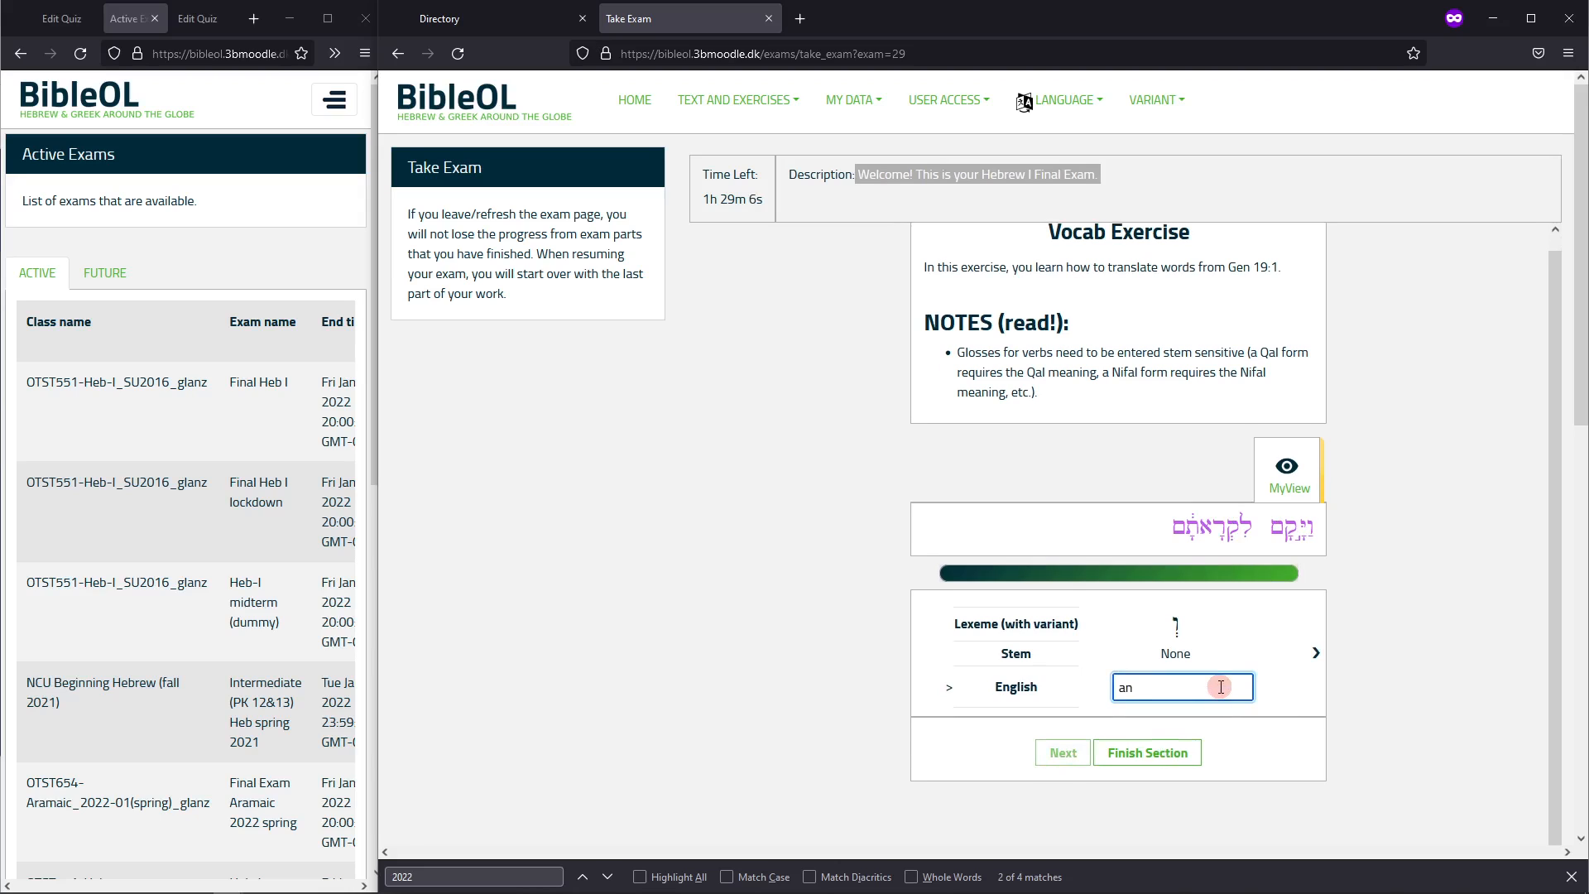
Gloss the second word as "rise" and the third as "to" in the second vocabulary question
{"action": "left_click", "coordinate": [1316, 653]}
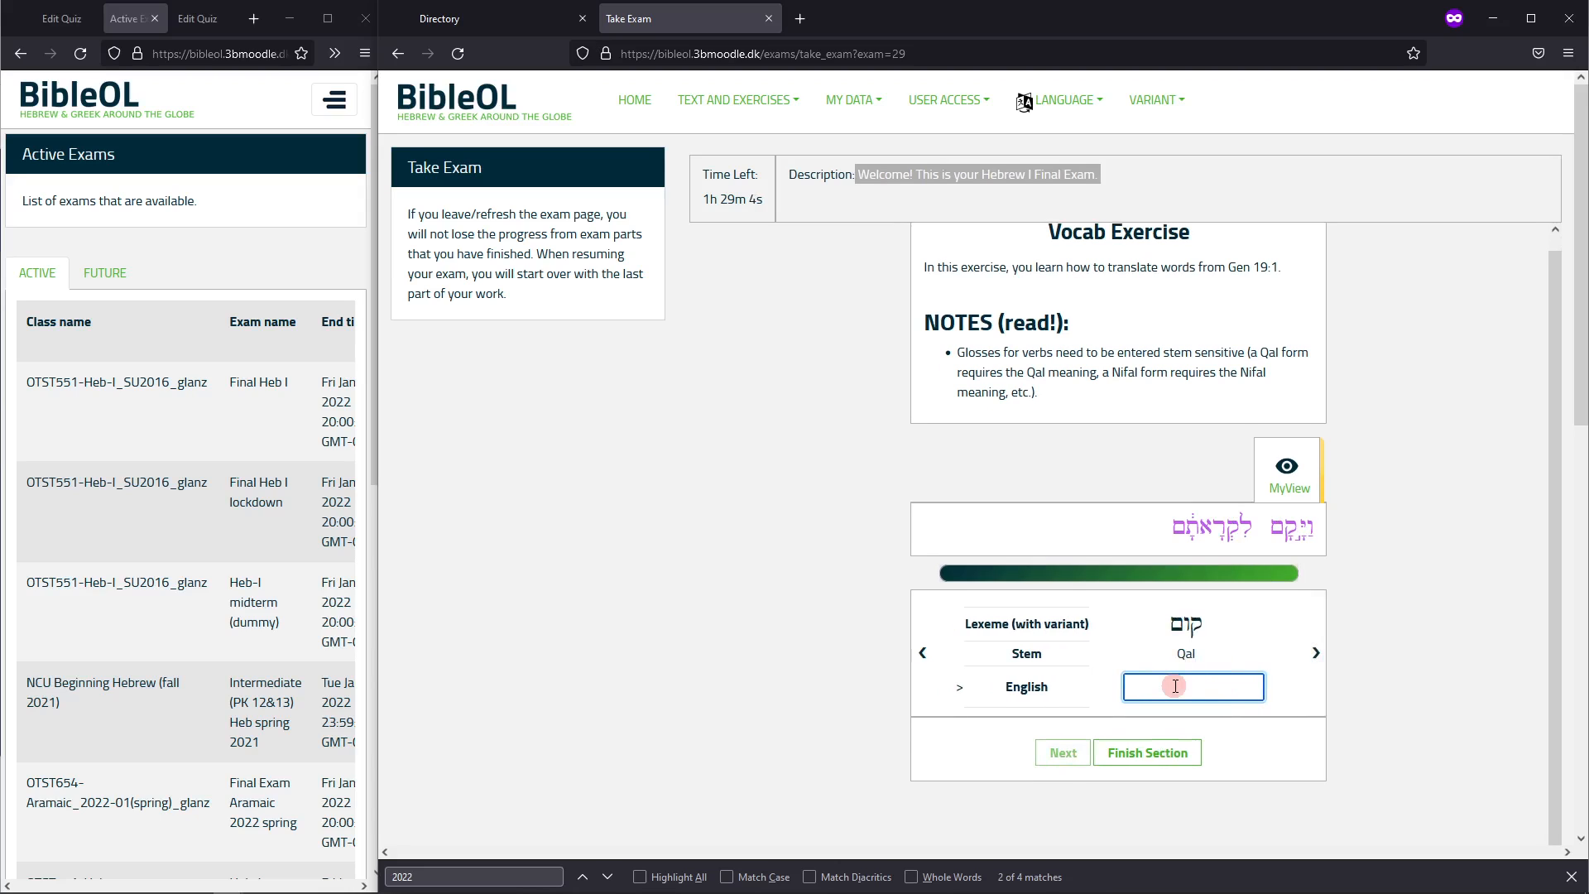
{"action": "type", "text": "rise"}
{"action": "left_click", "coordinate": [1298, 662]}
{"action": "left_click", "coordinate": [1191, 690]}
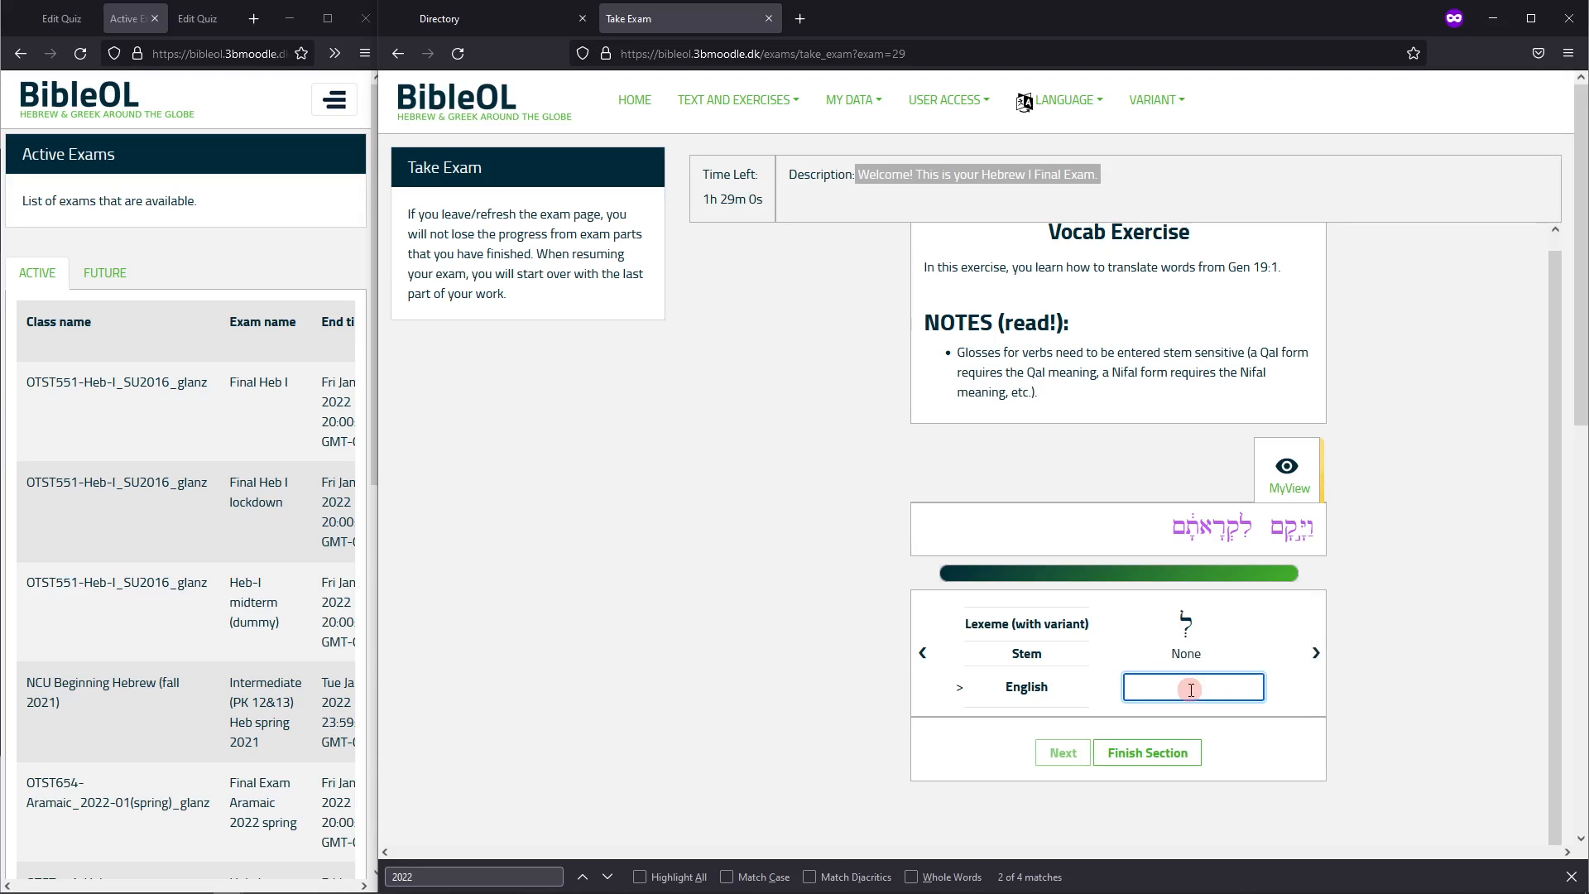
{"action": "type", "text": "to"}
{"action": "left_click", "coordinate": [1310, 666]}
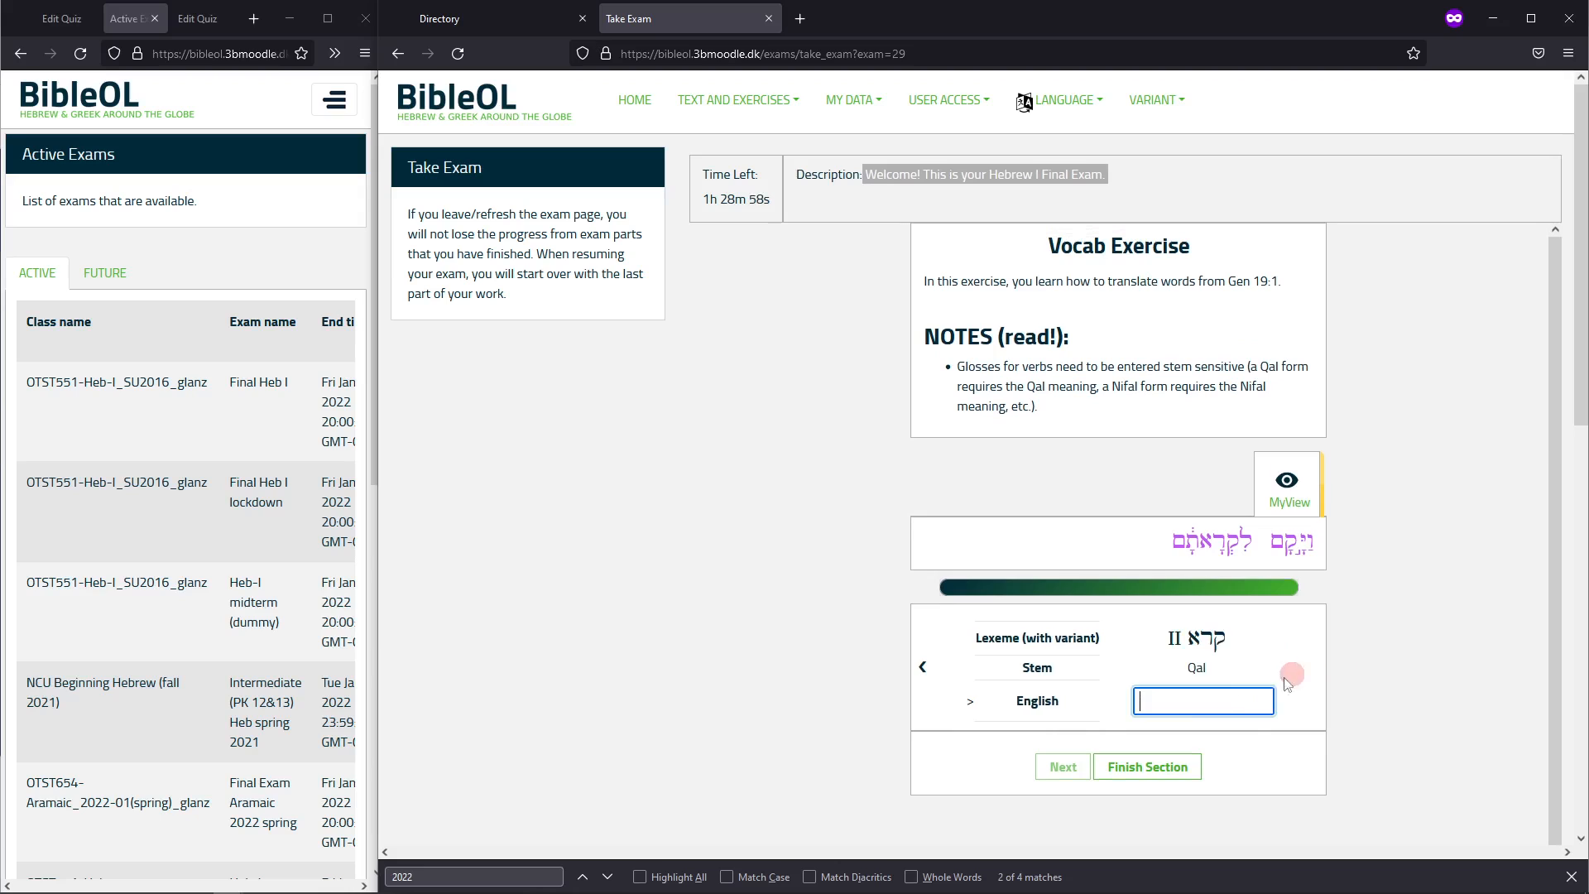
Gloss the last word of the second vocabulary question as "encounter" and finish the vocabulary section
{"action": "left_click", "coordinate": [1204, 710]}
{"action": "type", "text": "encounter"}
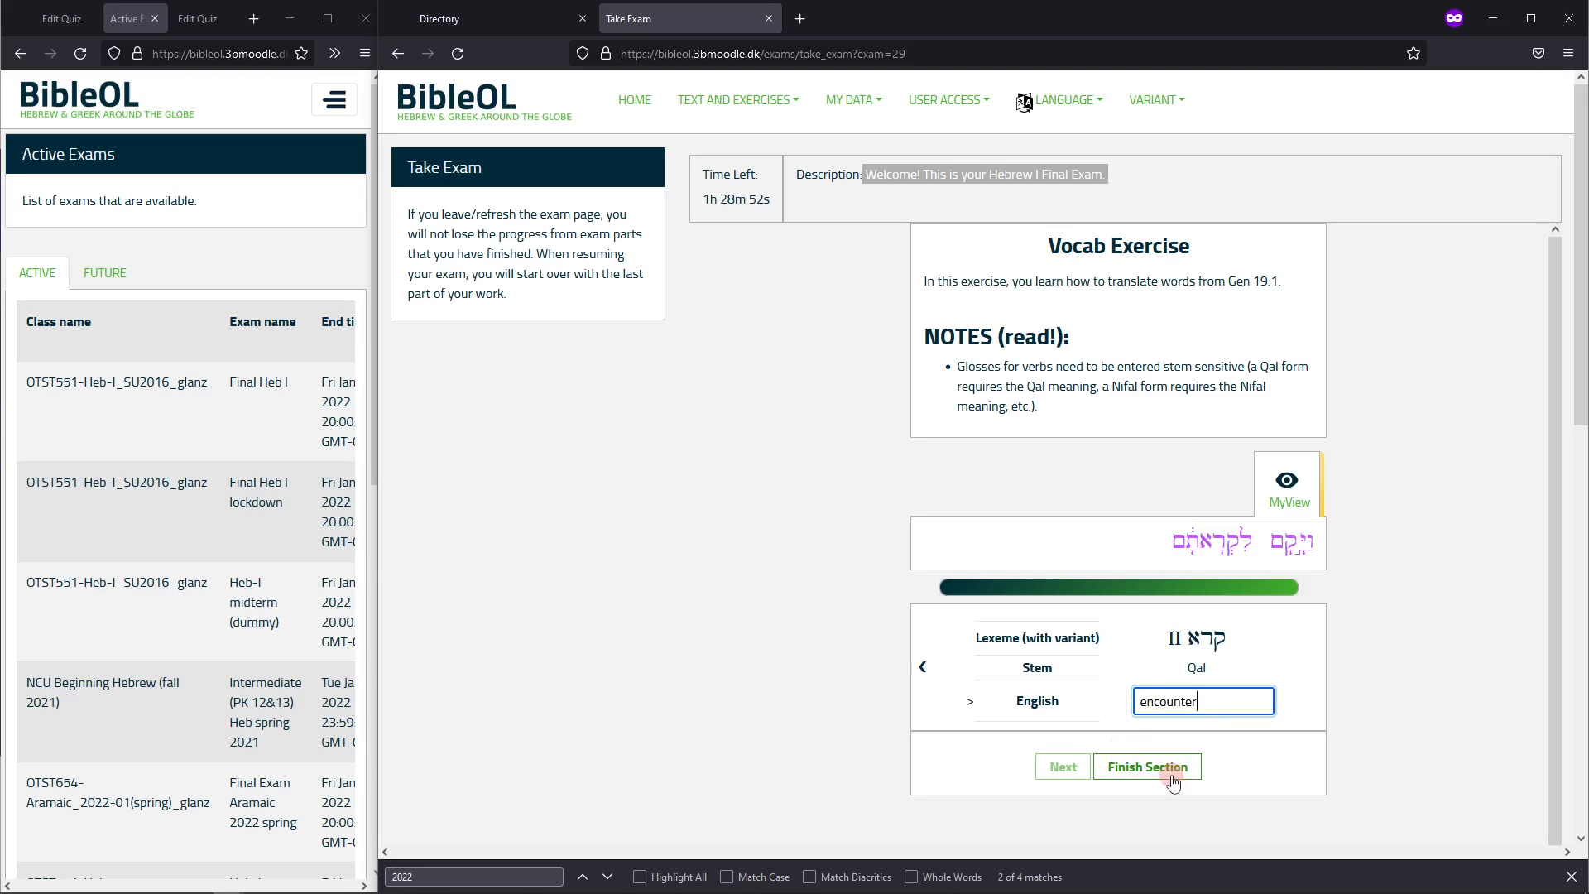
{"action": "scroll", "coordinate": [1048, 704], "scroll_direction": "down", "scroll_amount": 1}
{"action": "left_click", "coordinate": [1061, 753]}
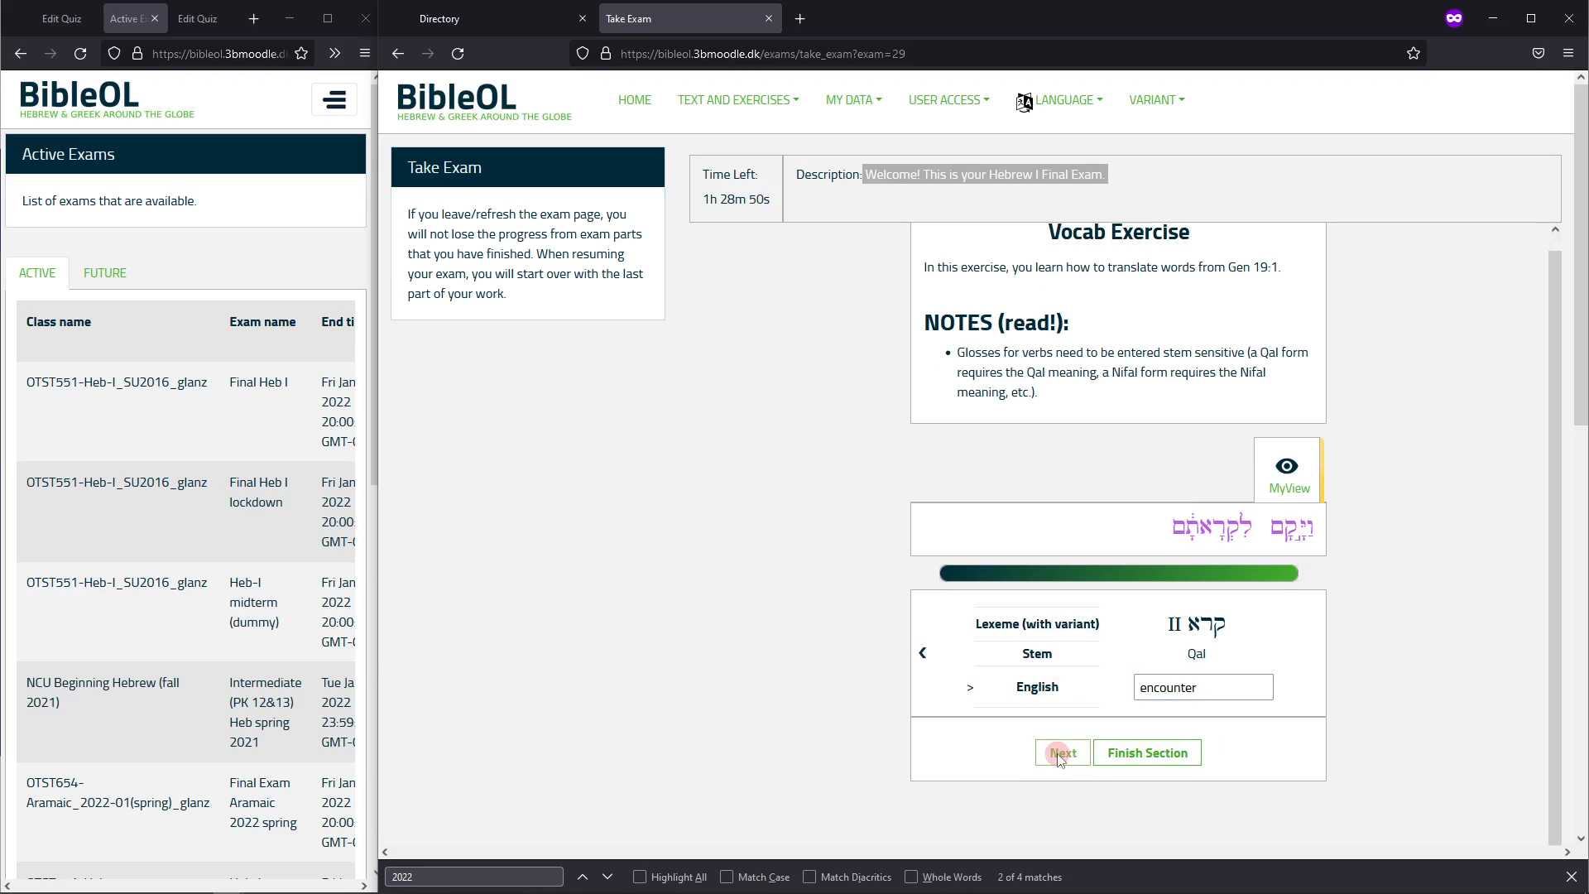
{"action": "left_click", "coordinate": [1144, 689]}
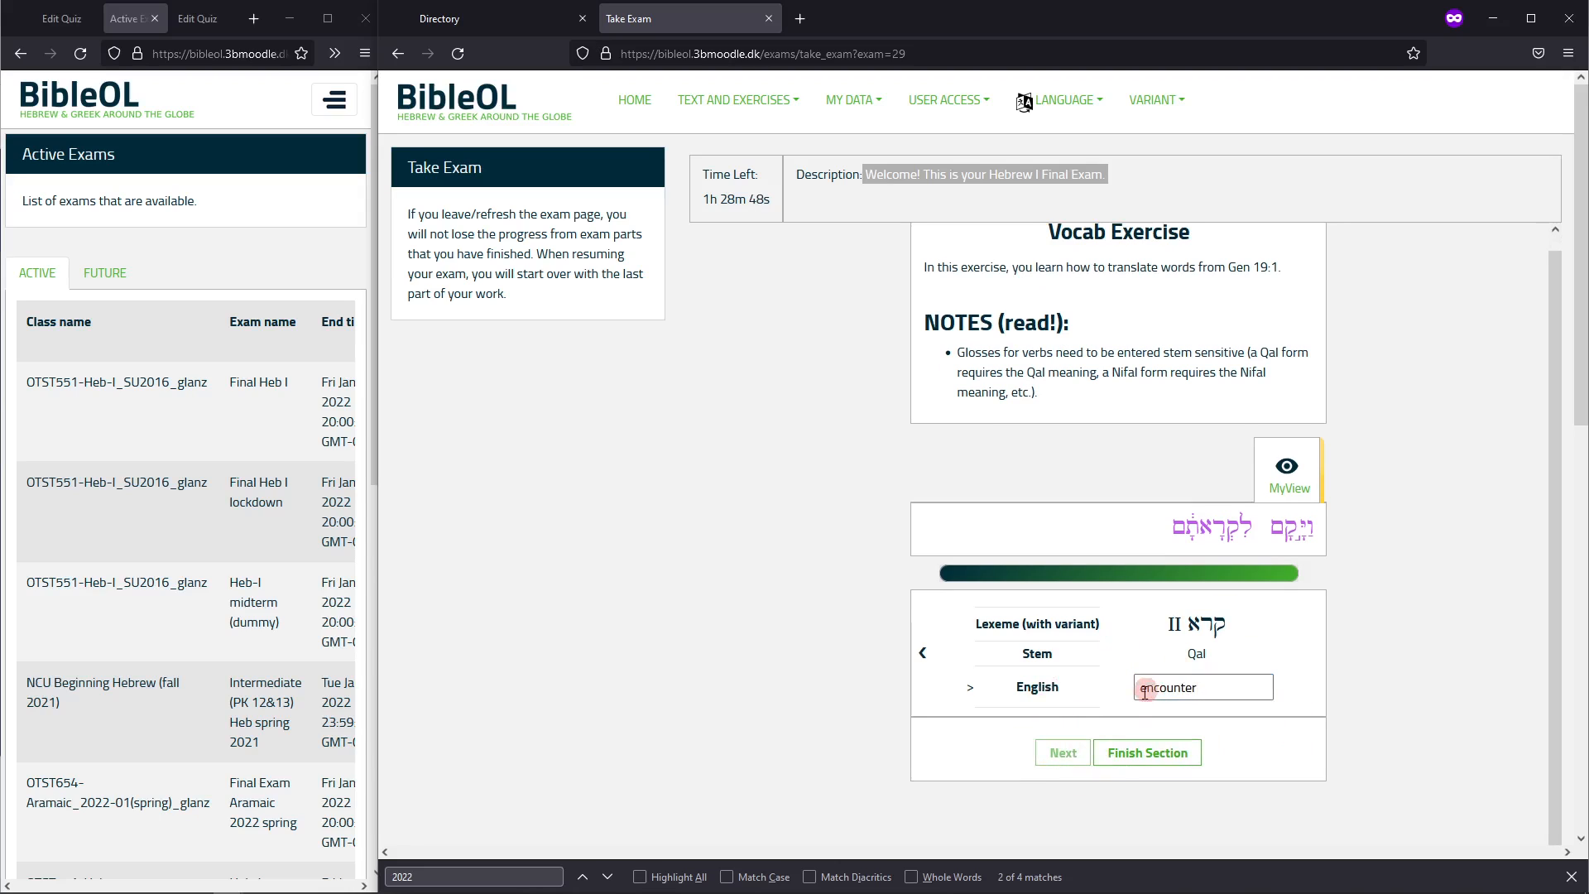
{"action": "left_click", "coordinate": [1169, 756]}
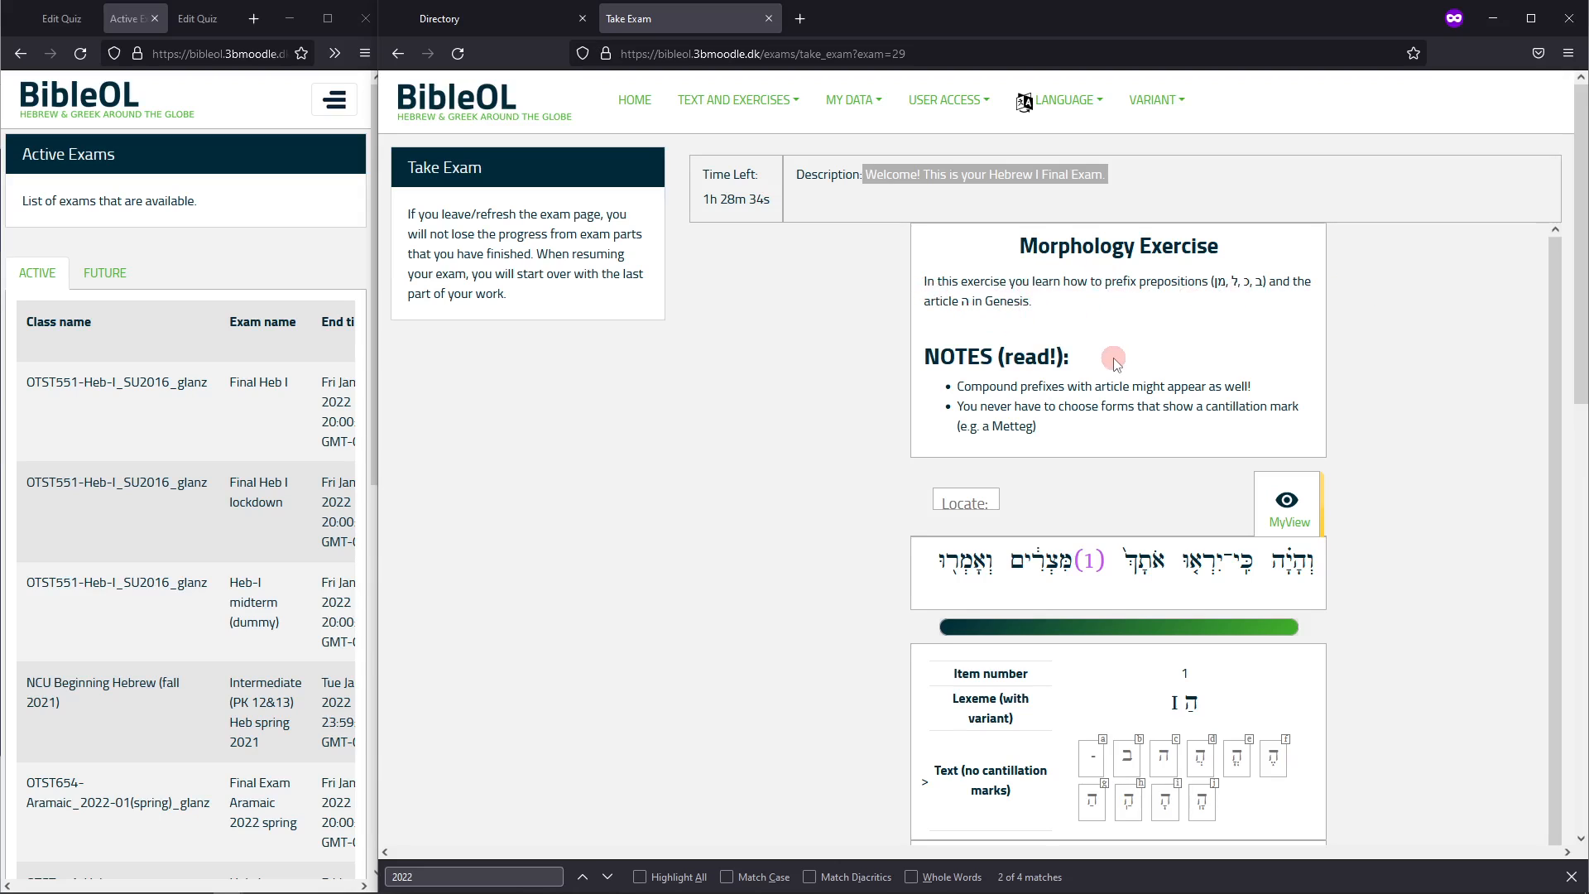
Answer item 1 of the prefixed prepositions and article exercise with form g and finish the section
{"action": "scroll", "coordinate": [1113, 360], "scroll_direction": "down", "scroll_amount": 1}
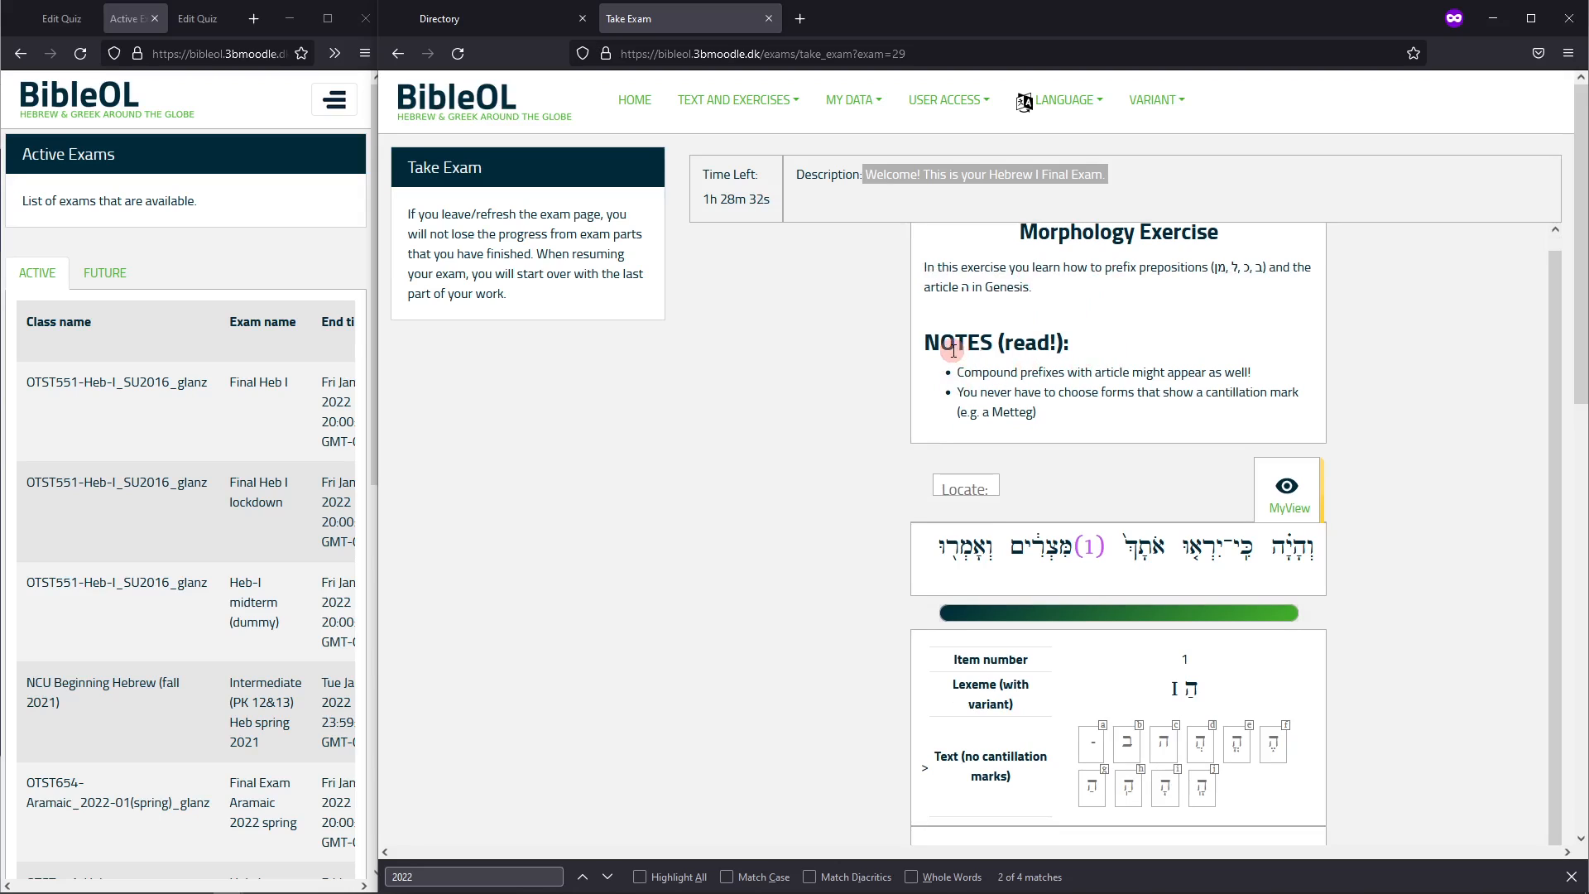
{"action": "left_click_drag", "start_coordinate": [954, 351], "coordinate": [1068, 350]}
{"action": "left_click", "coordinate": [981, 356]}
{"action": "left_click_drag", "start_coordinate": [1035, 412], "coordinate": [1004, 412]}
{"action": "scroll", "coordinate": [1482, 551], "scroll_direction": "down", "scroll_amount": 3}
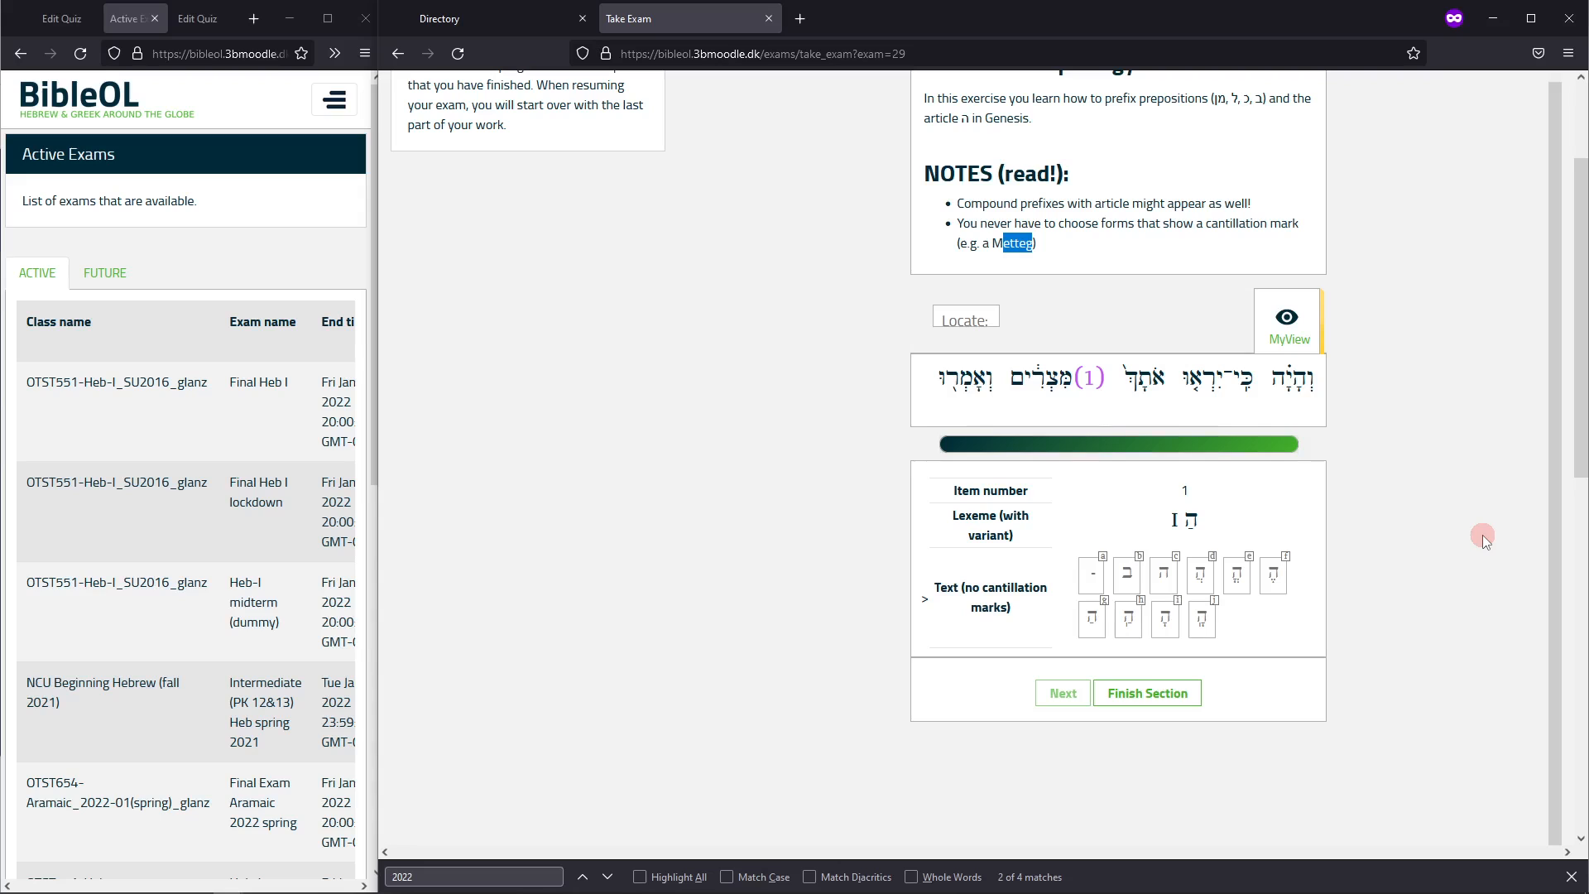
{"action": "mouse_move", "coordinate": [1109, 380]}
{"action": "key", "text": "g"}
{"action": "left_click", "coordinate": [1200, 748]}
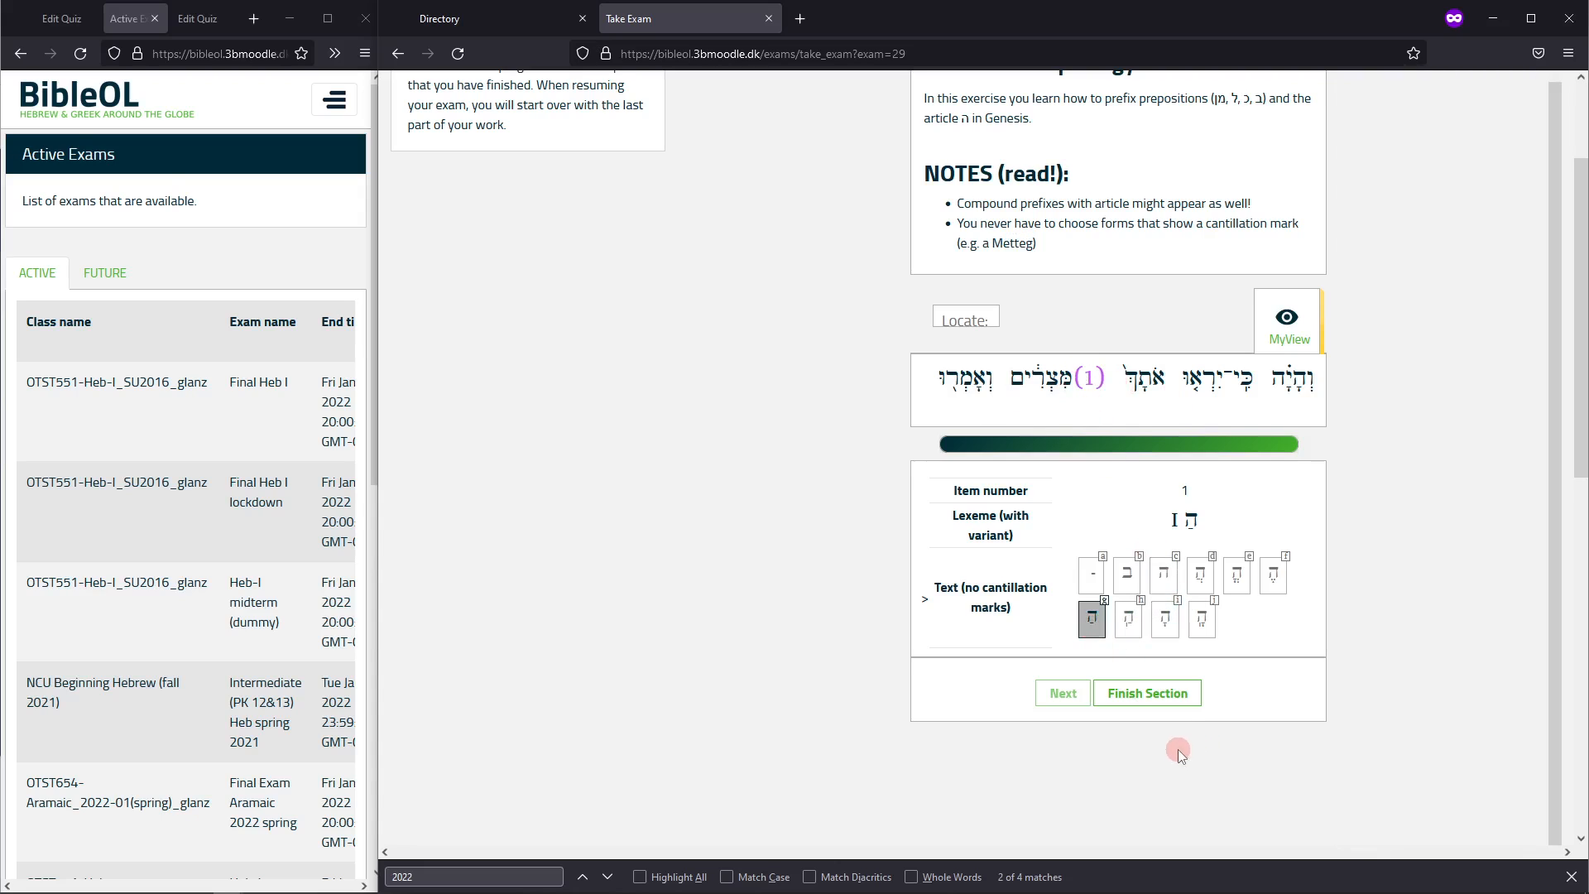
{"action": "left_click", "coordinate": [1129, 697]}
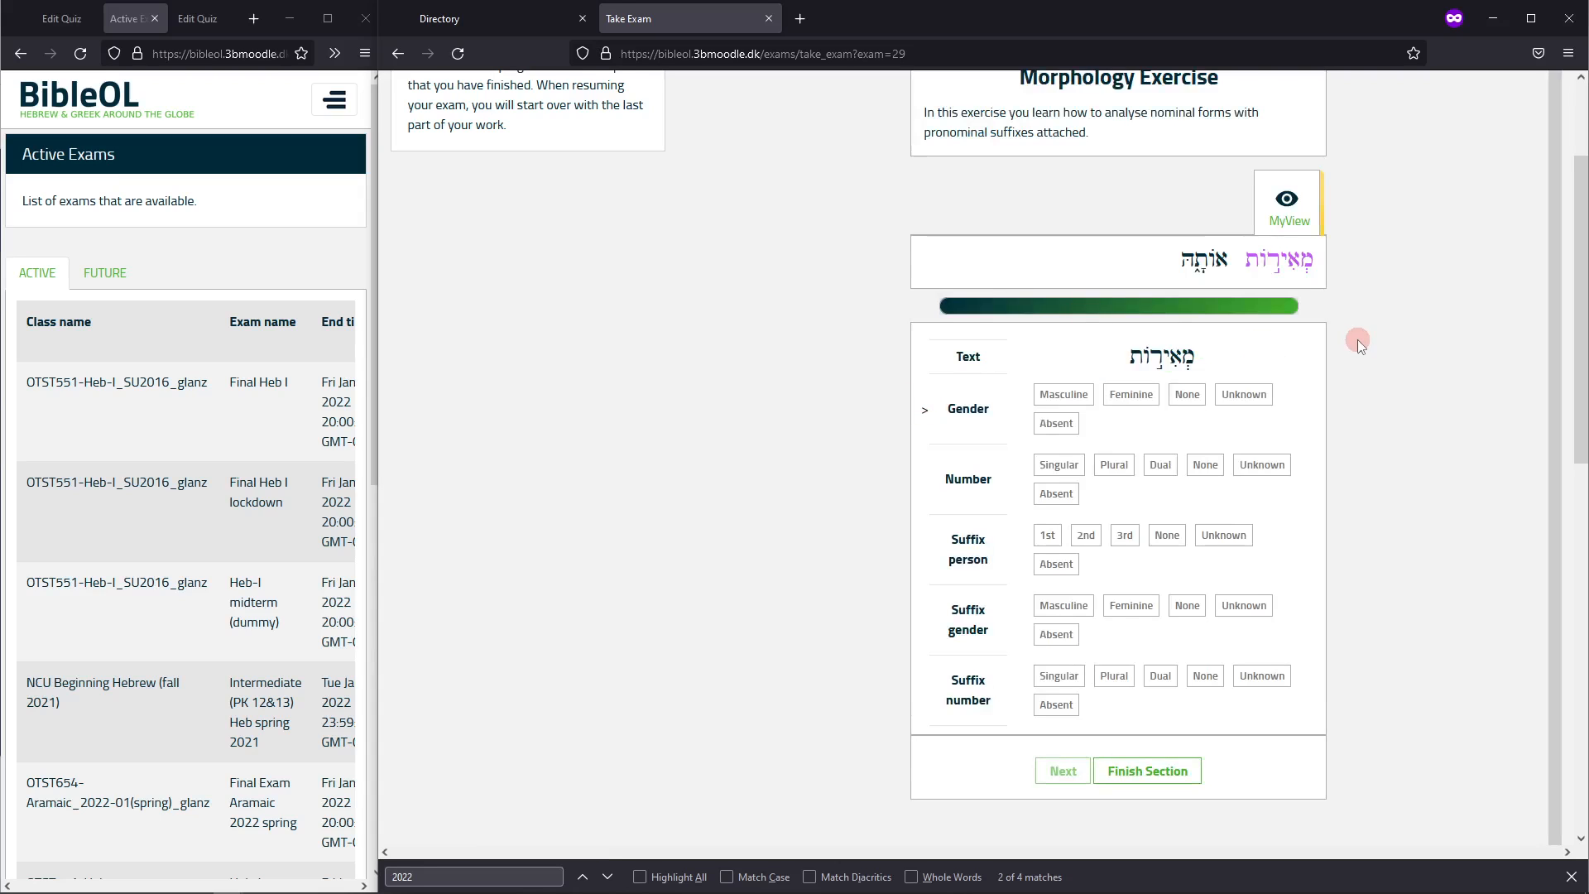
Analyse the nominal form as Feminine and Plural with suffix person, gender and number all Absent, and finish the section
{"action": "scroll", "coordinate": [1359, 337], "scroll_direction": "up", "scroll_amount": 2}
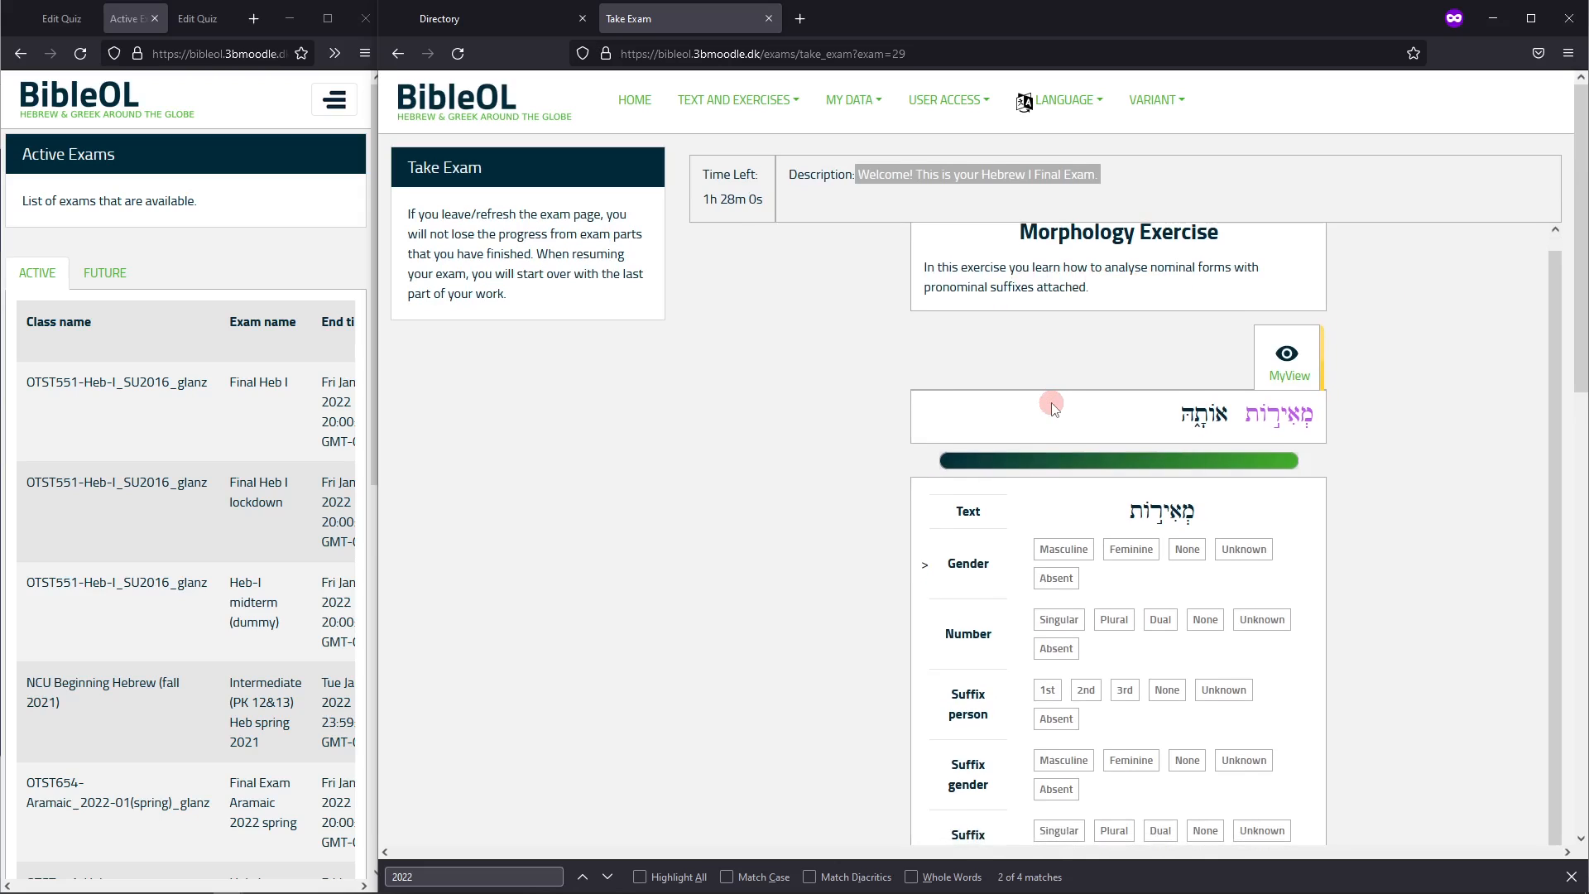
{"action": "scroll", "coordinate": [1062, 409], "scroll_direction": "down", "scroll_amount": 2}
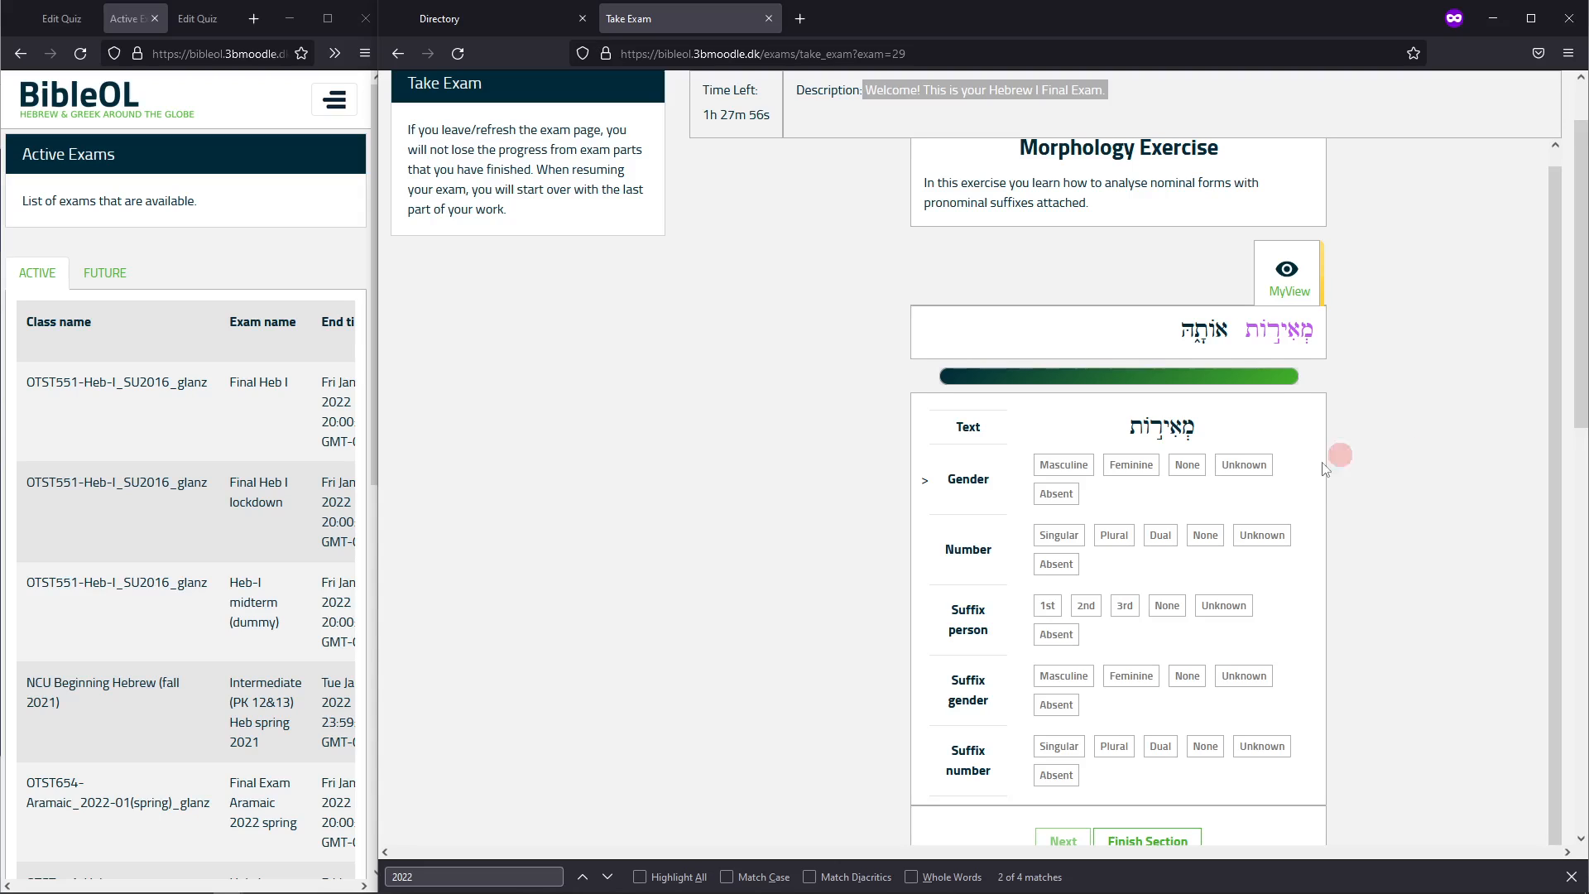
{"action": "left_click", "coordinate": [1064, 464]}
{"action": "left_click", "coordinate": [1129, 465]}
{"action": "left_click", "coordinate": [1113, 536]}
{"action": "left_click", "coordinate": [1044, 607]}
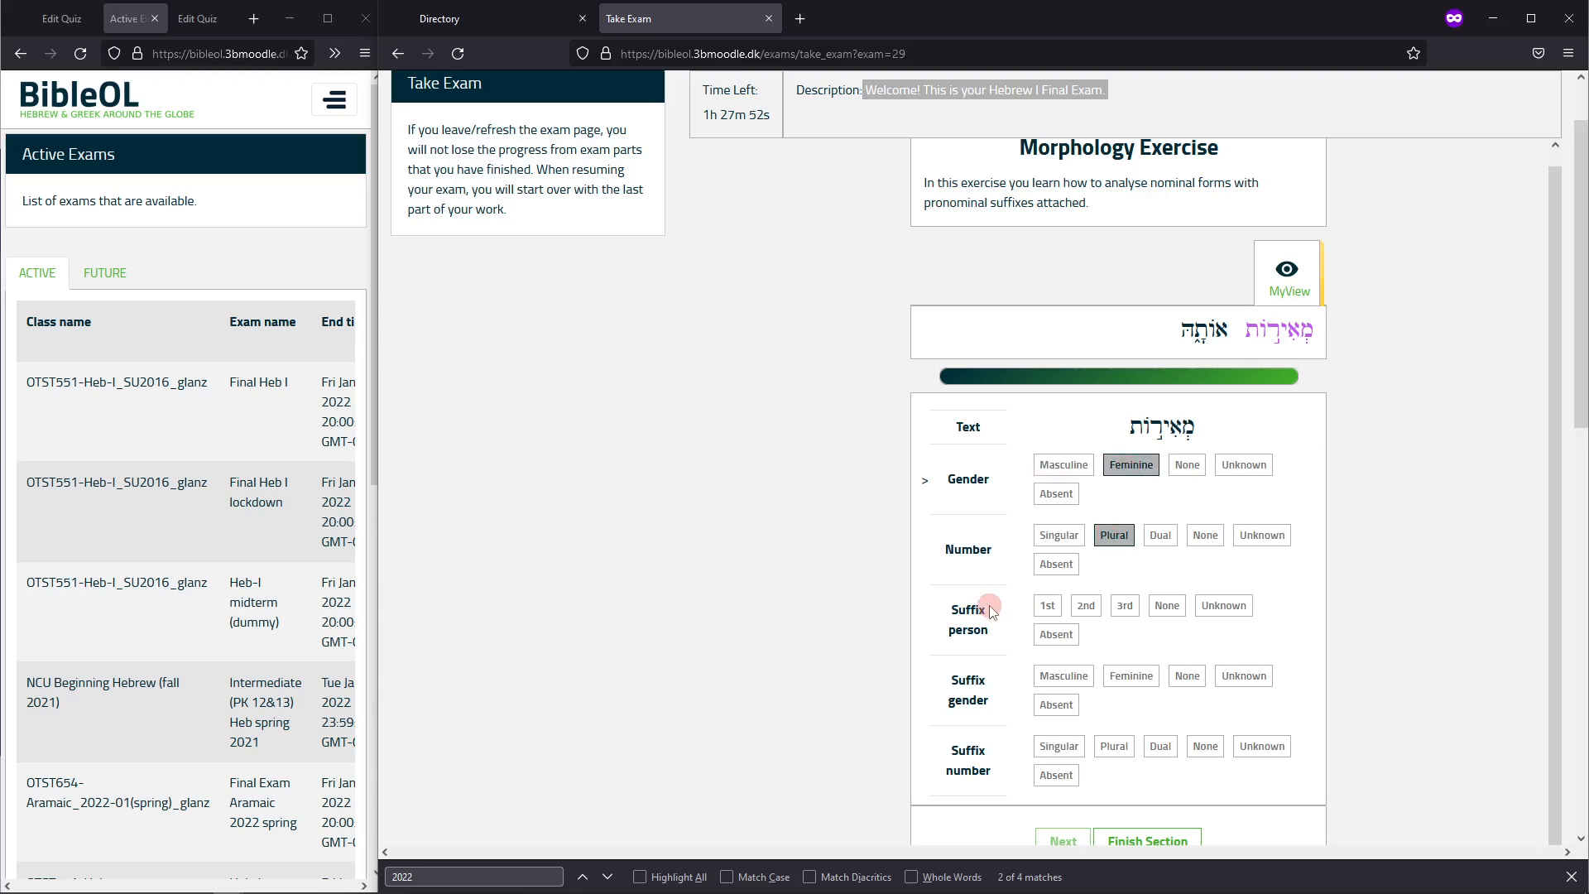
{"action": "left_click", "coordinate": [1236, 609]}
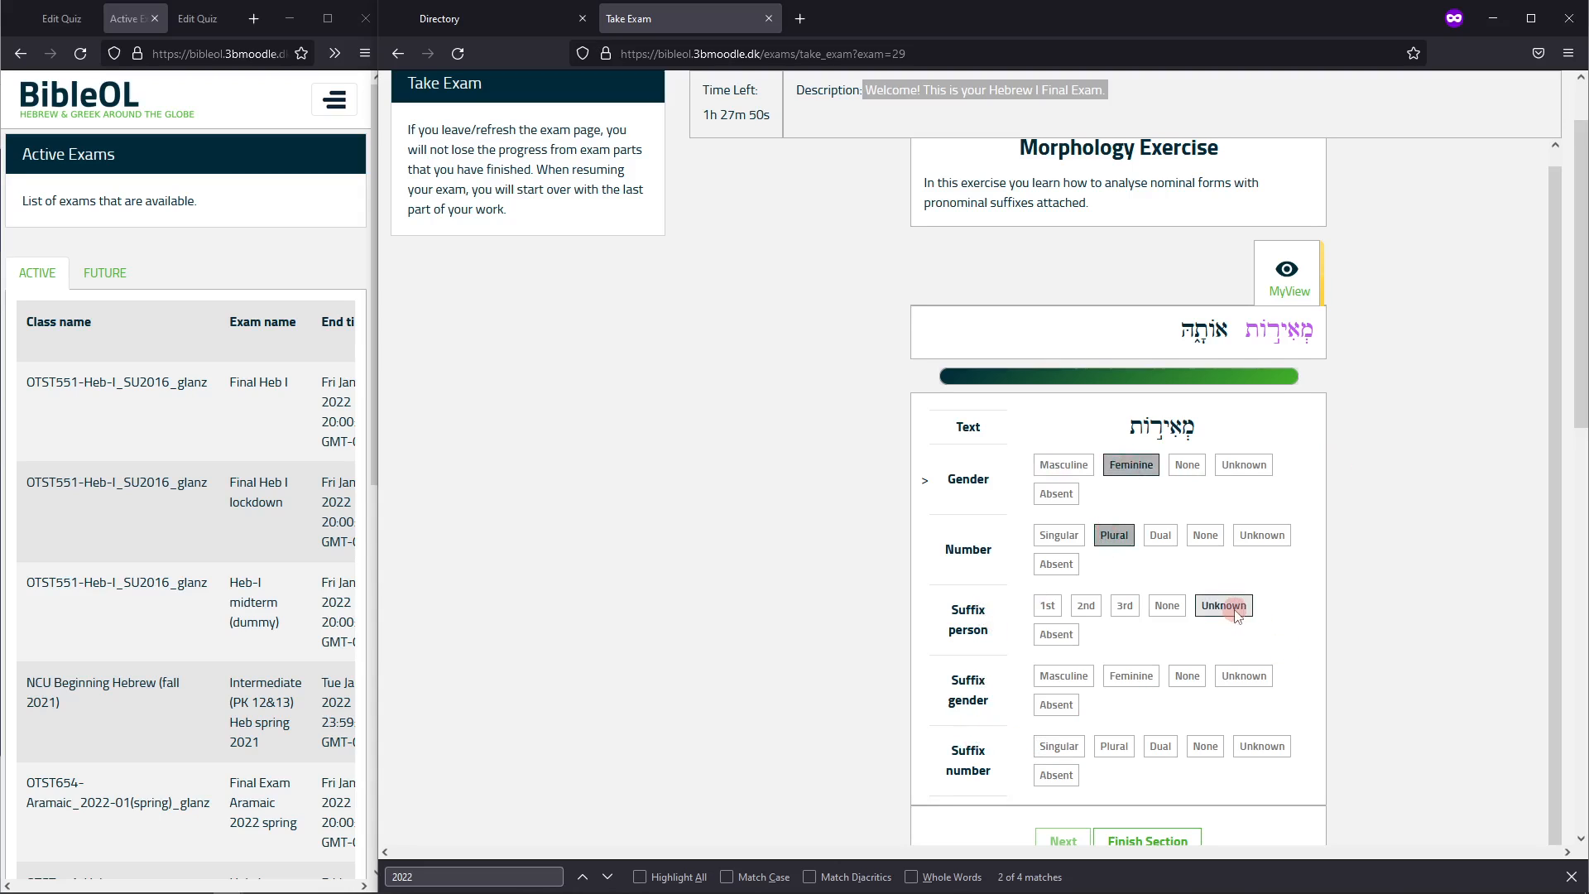
{"action": "left_click", "coordinate": [1049, 632]}
{"action": "left_click", "coordinate": [1053, 704]}
{"action": "left_click", "coordinate": [1056, 774]}
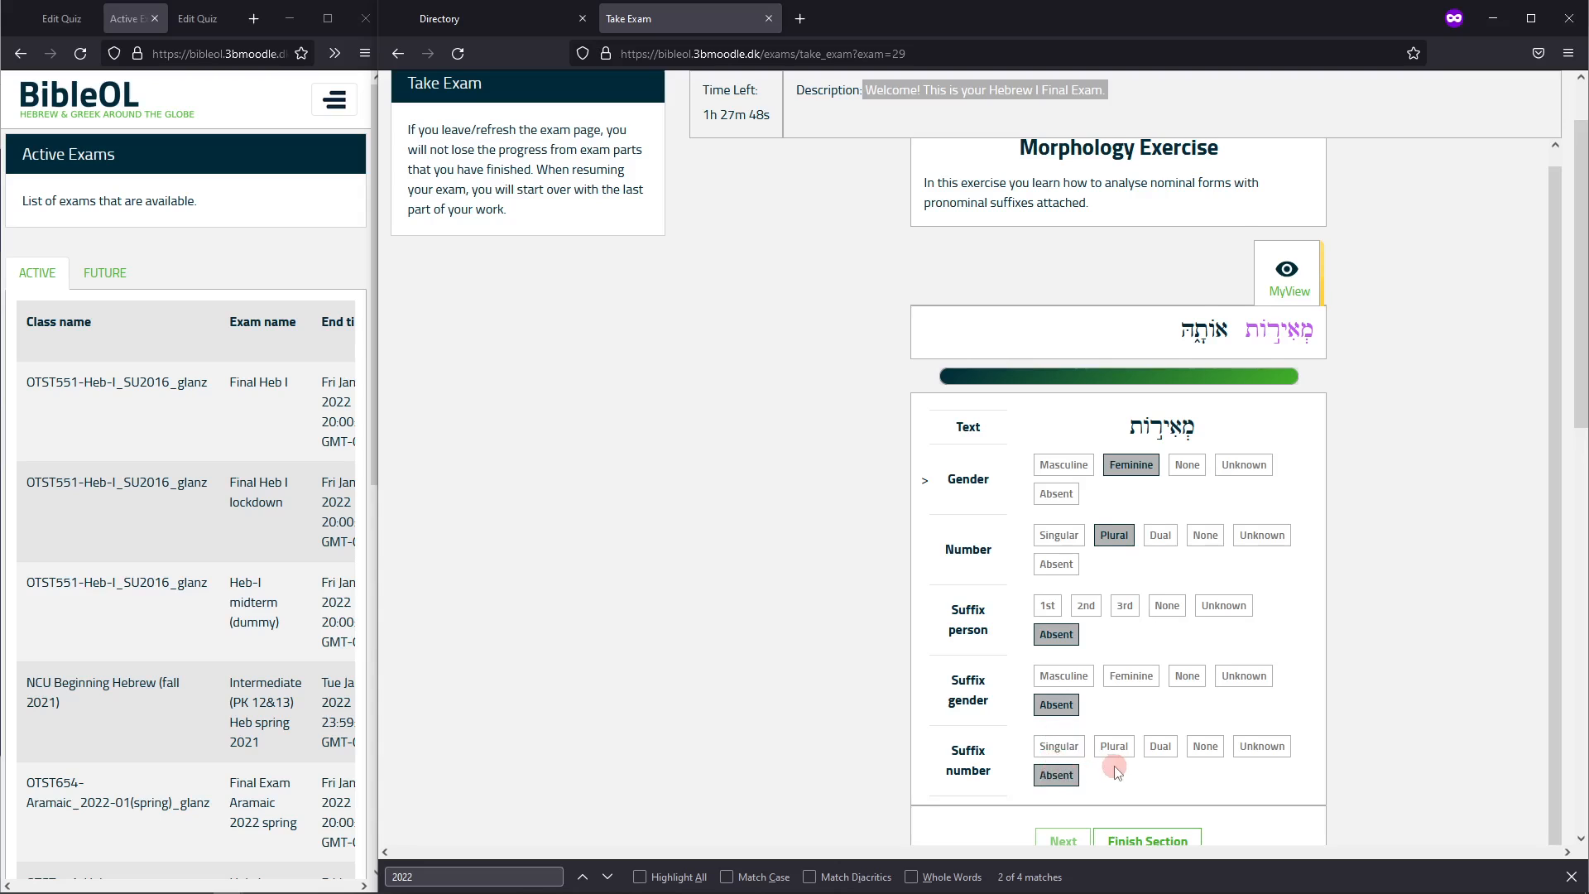
{"action": "scroll", "coordinate": [1122, 770], "scroll_direction": "down", "scroll_amount": 1}
{"action": "left_click", "coordinate": [1154, 757]}
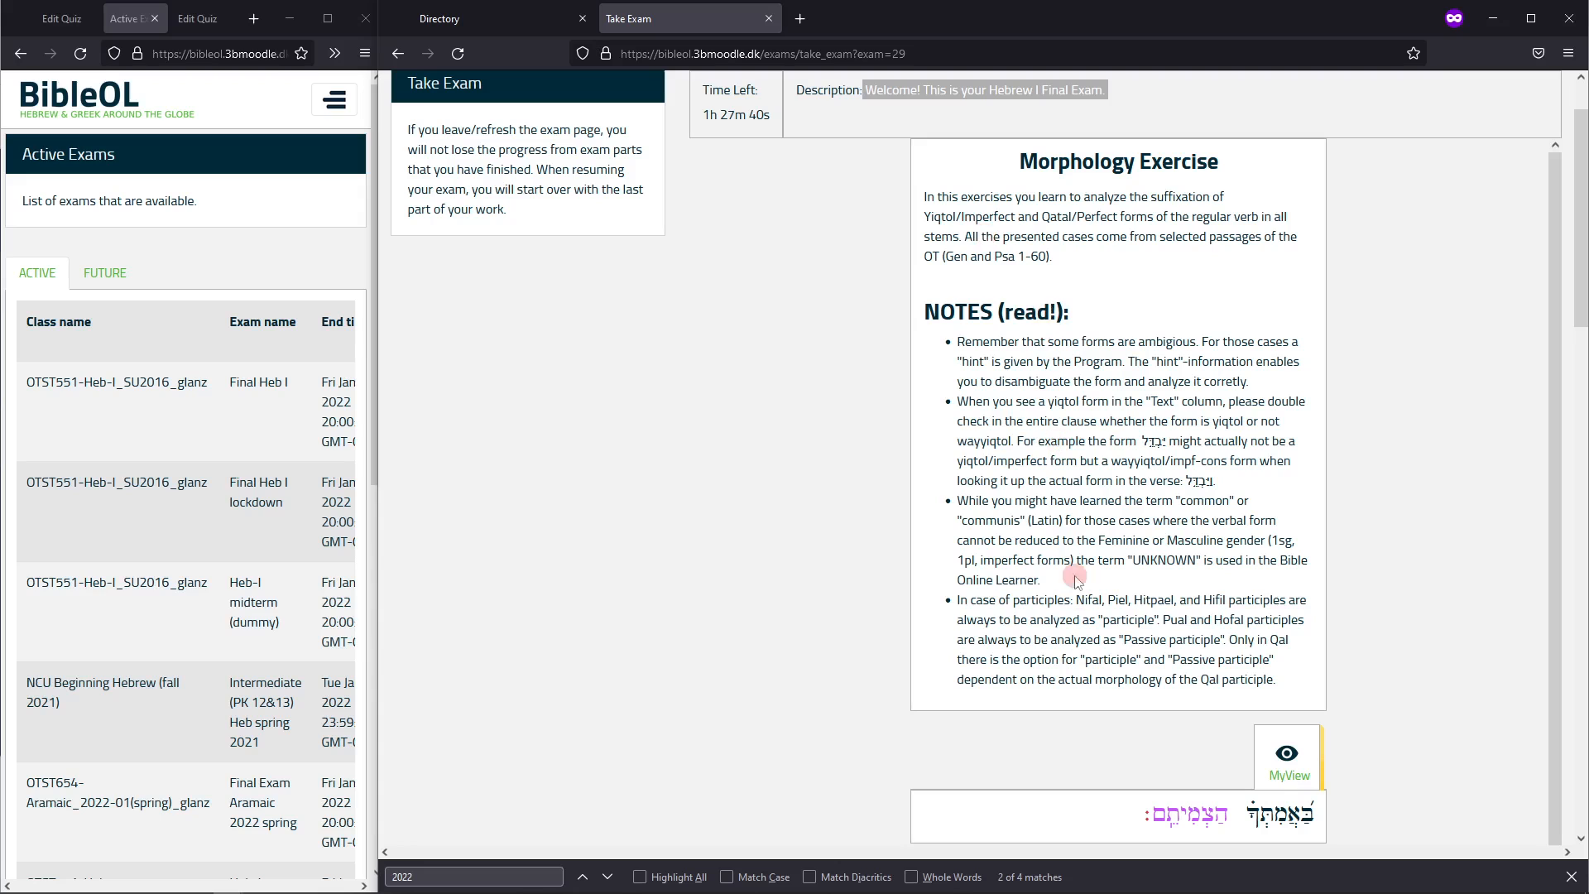
Set the stem to Hifil and the tense to Qatal (Perf) for the verb form in the suffixation exercise
{"action": "scroll", "coordinate": [1099, 512], "scroll_direction": "down", "scroll_amount": 3}
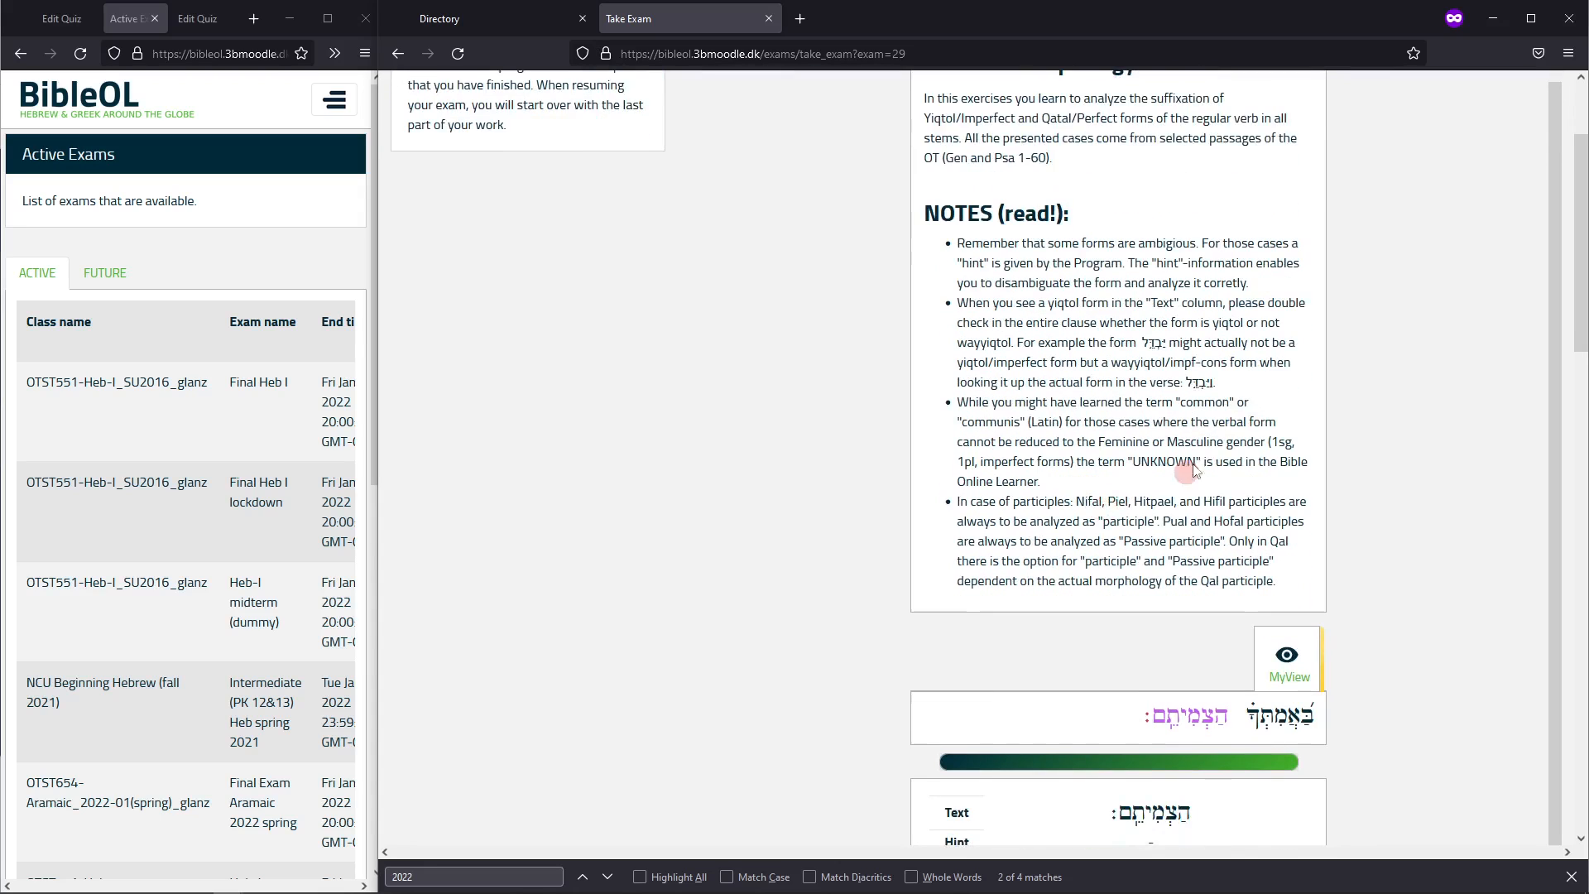
{"action": "scroll", "coordinate": [1118, 354], "scroll_direction": "down", "scroll_amount": 3}
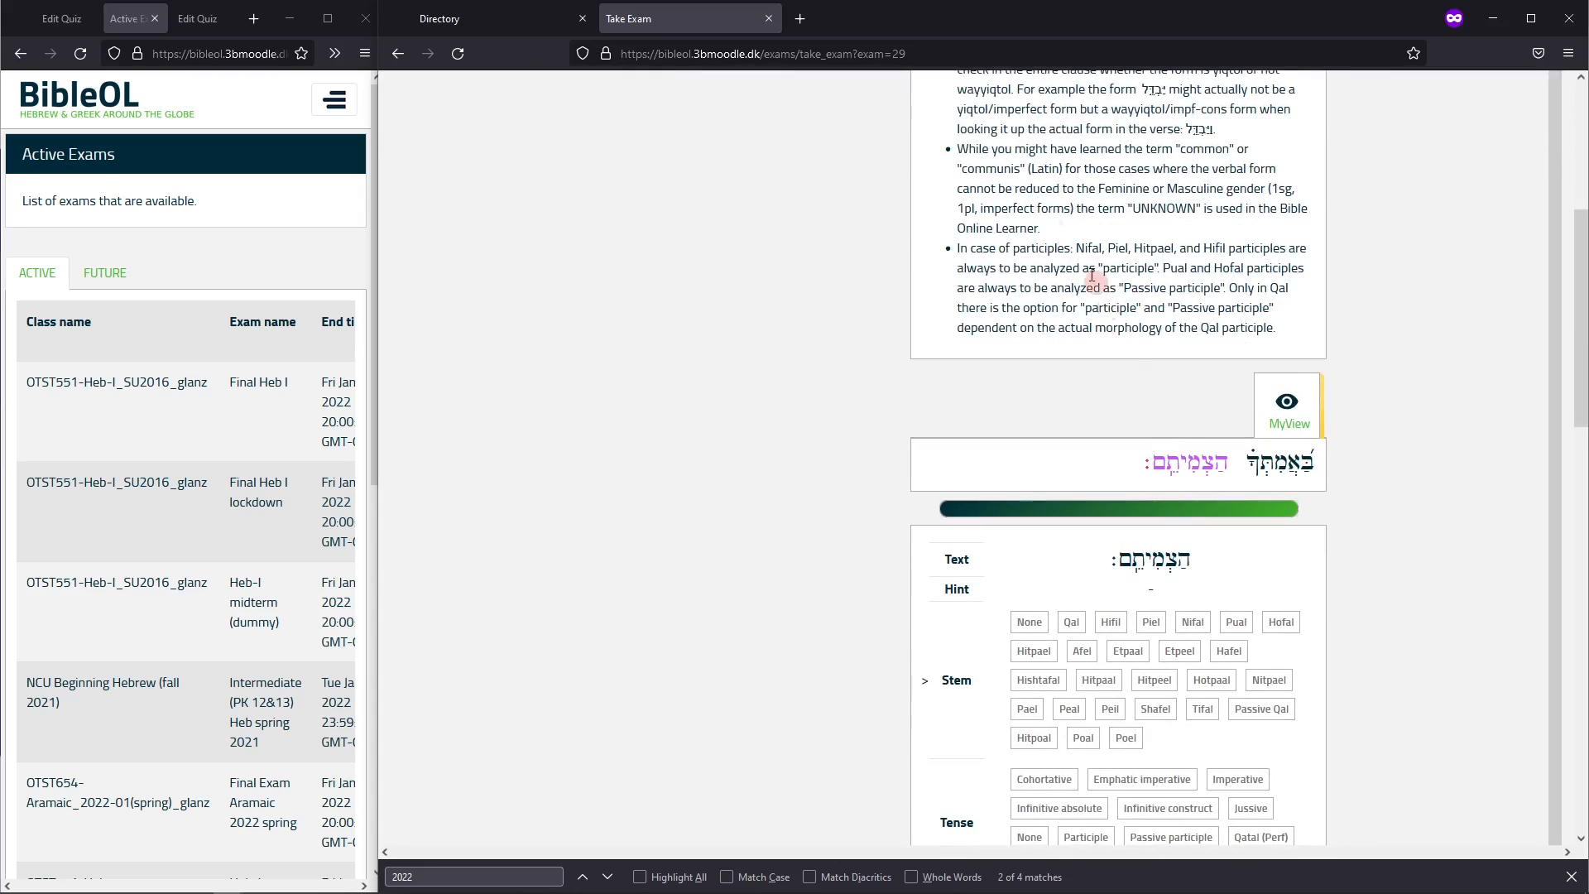
{"action": "scroll", "coordinate": [1422, 311], "scroll_direction": "down", "scroll_amount": 3}
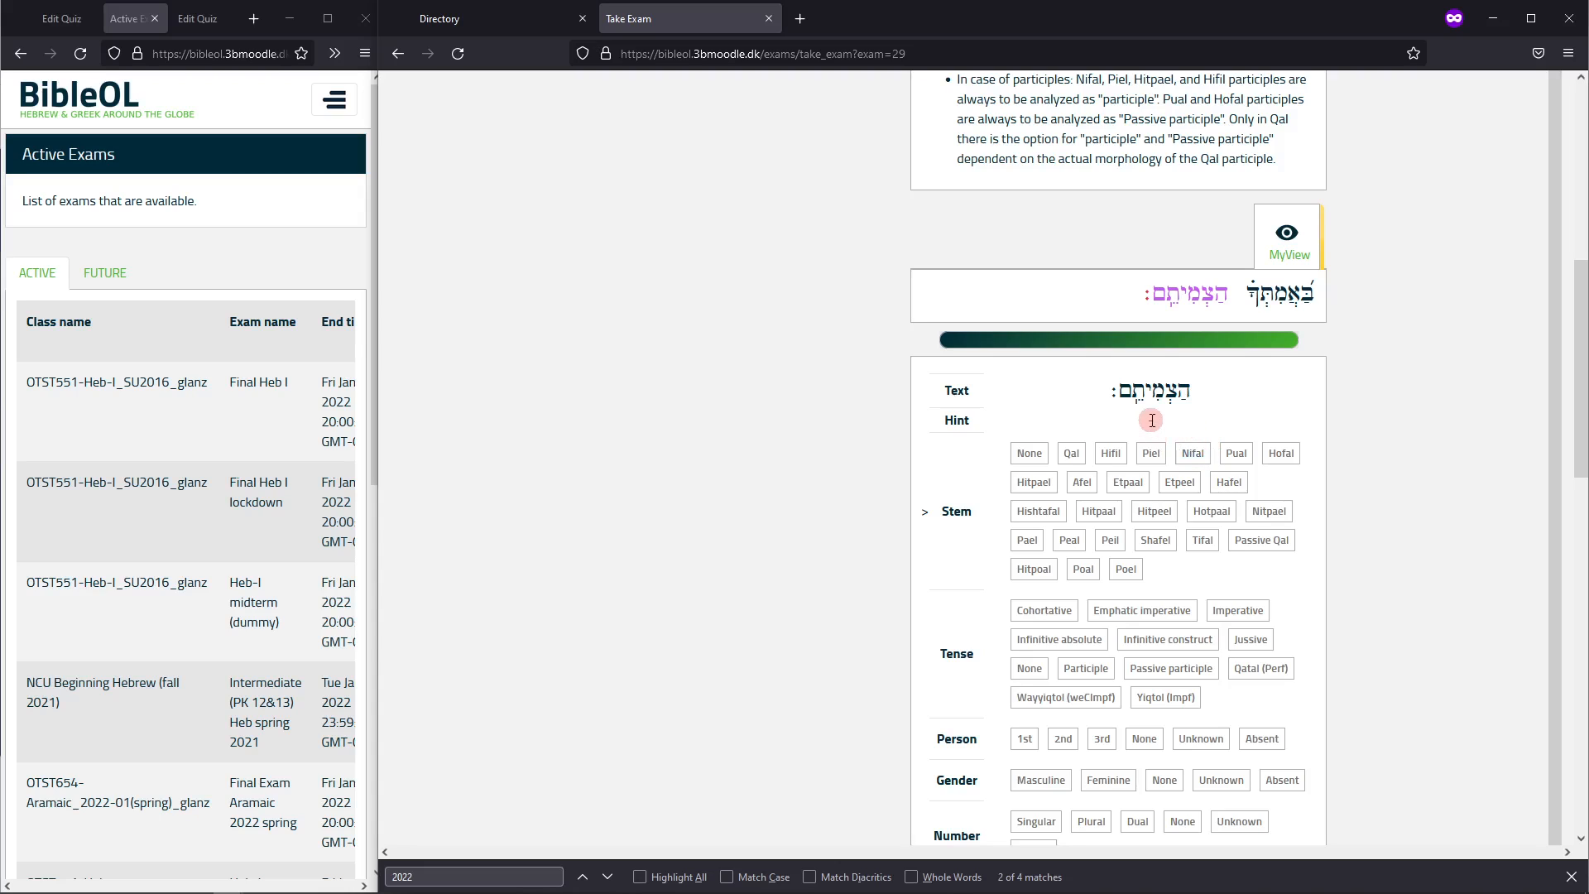
{"action": "left_click", "coordinate": [1111, 453]}
{"action": "scroll", "coordinate": [1425, 469], "scroll_direction": "down", "scroll_amount": 1}
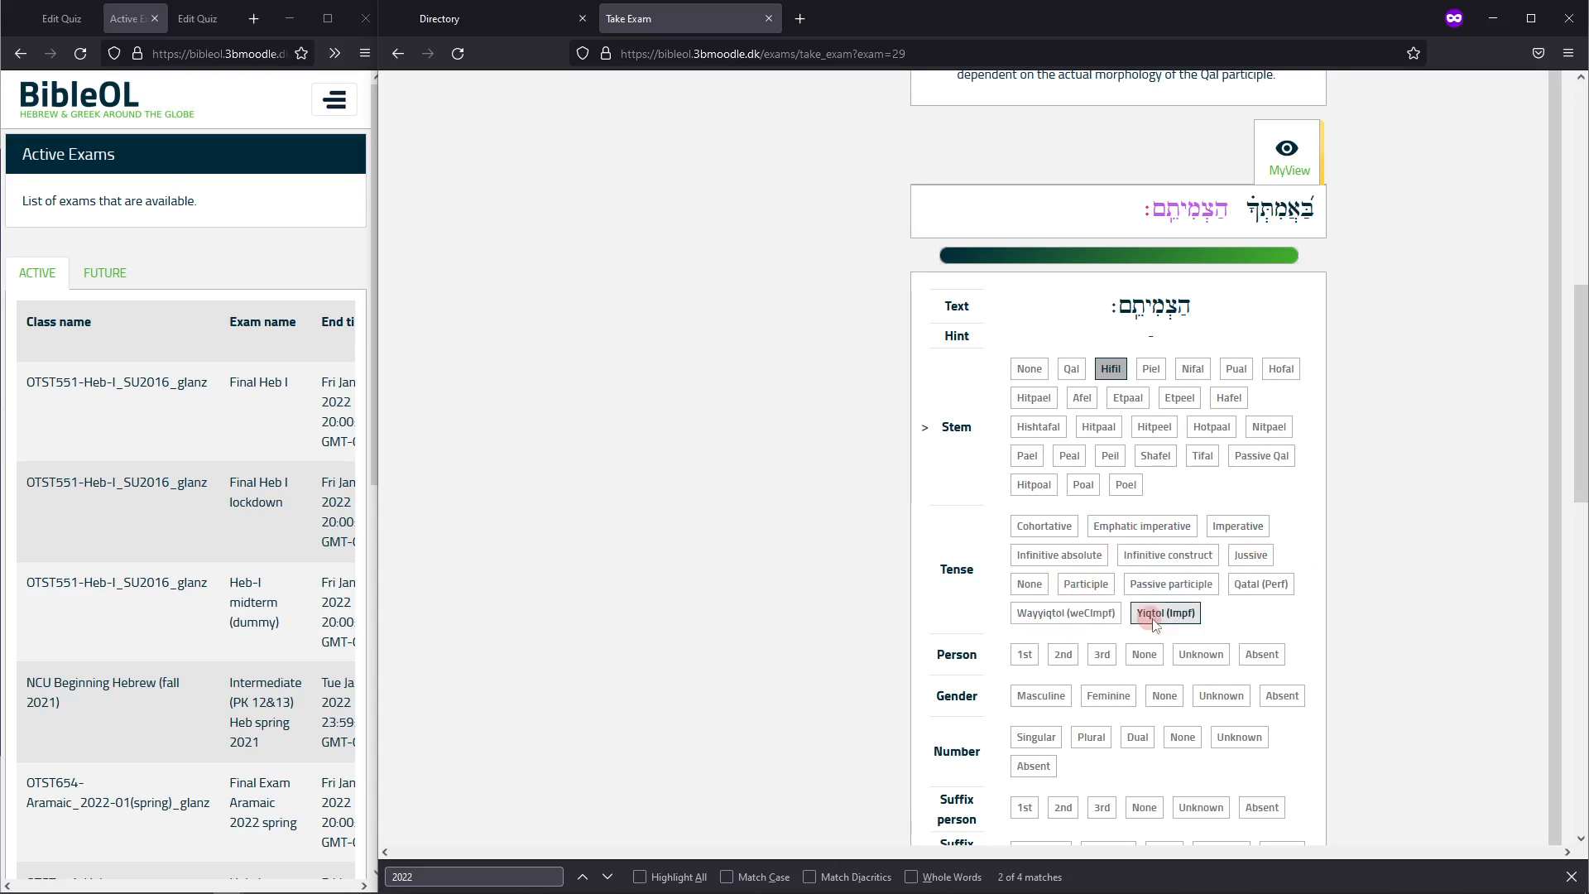
{"action": "left_click", "coordinate": [1261, 584]}
Set the verb form's person to 3rd, gender to Feminine and number to Singular
{"action": "scroll", "coordinate": [1386, 586], "scroll_direction": "down", "scroll_amount": 1}
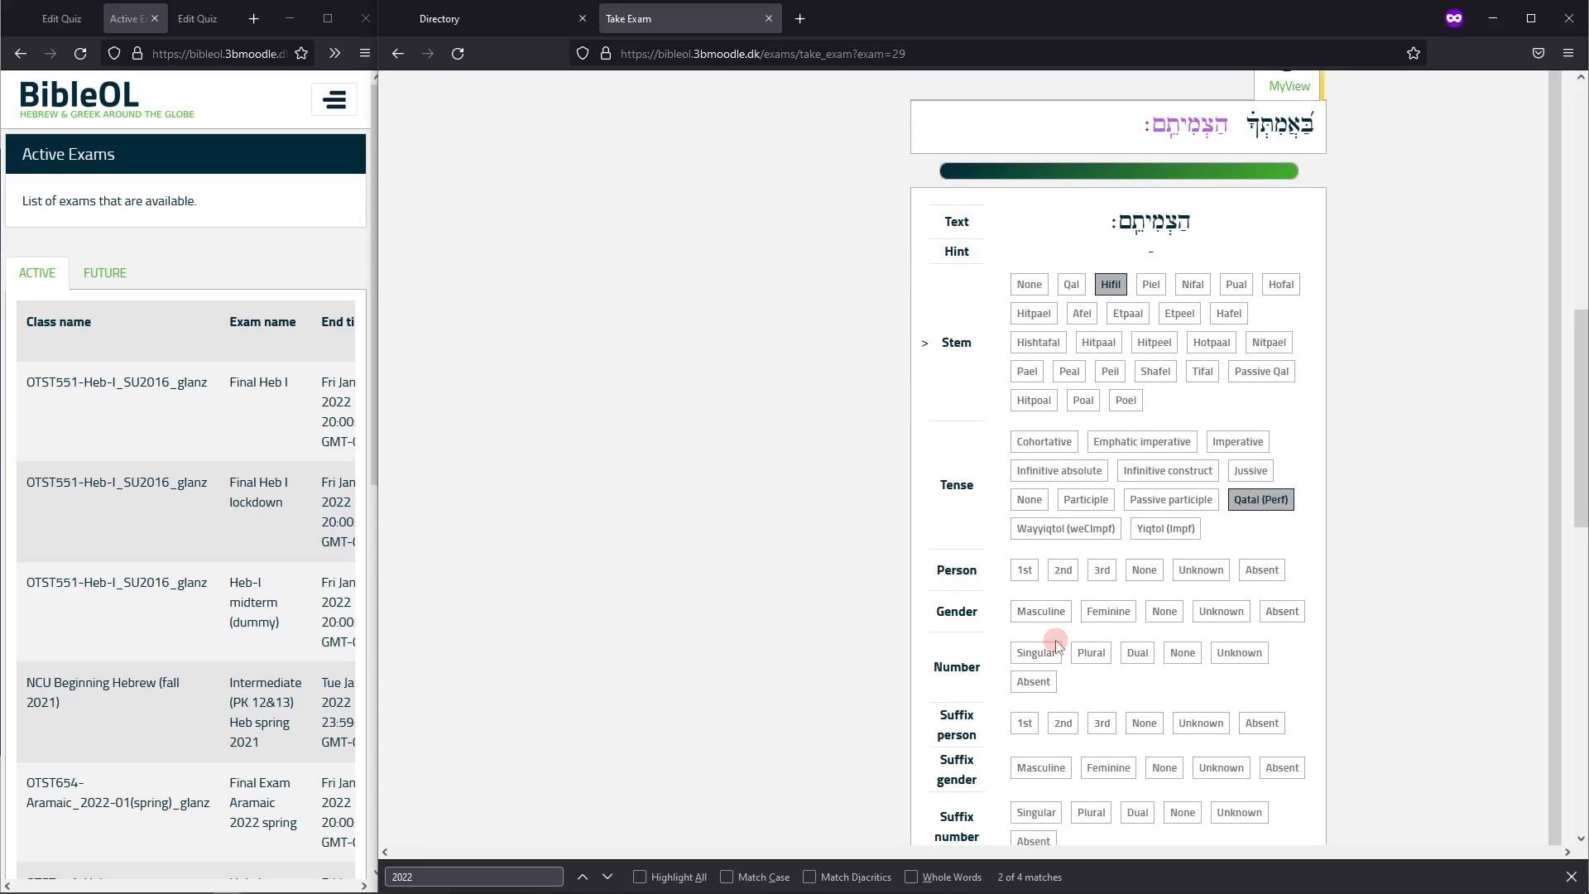
{"action": "left_click", "coordinate": [1107, 575]}
{"action": "left_click", "coordinate": [1059, 621]}
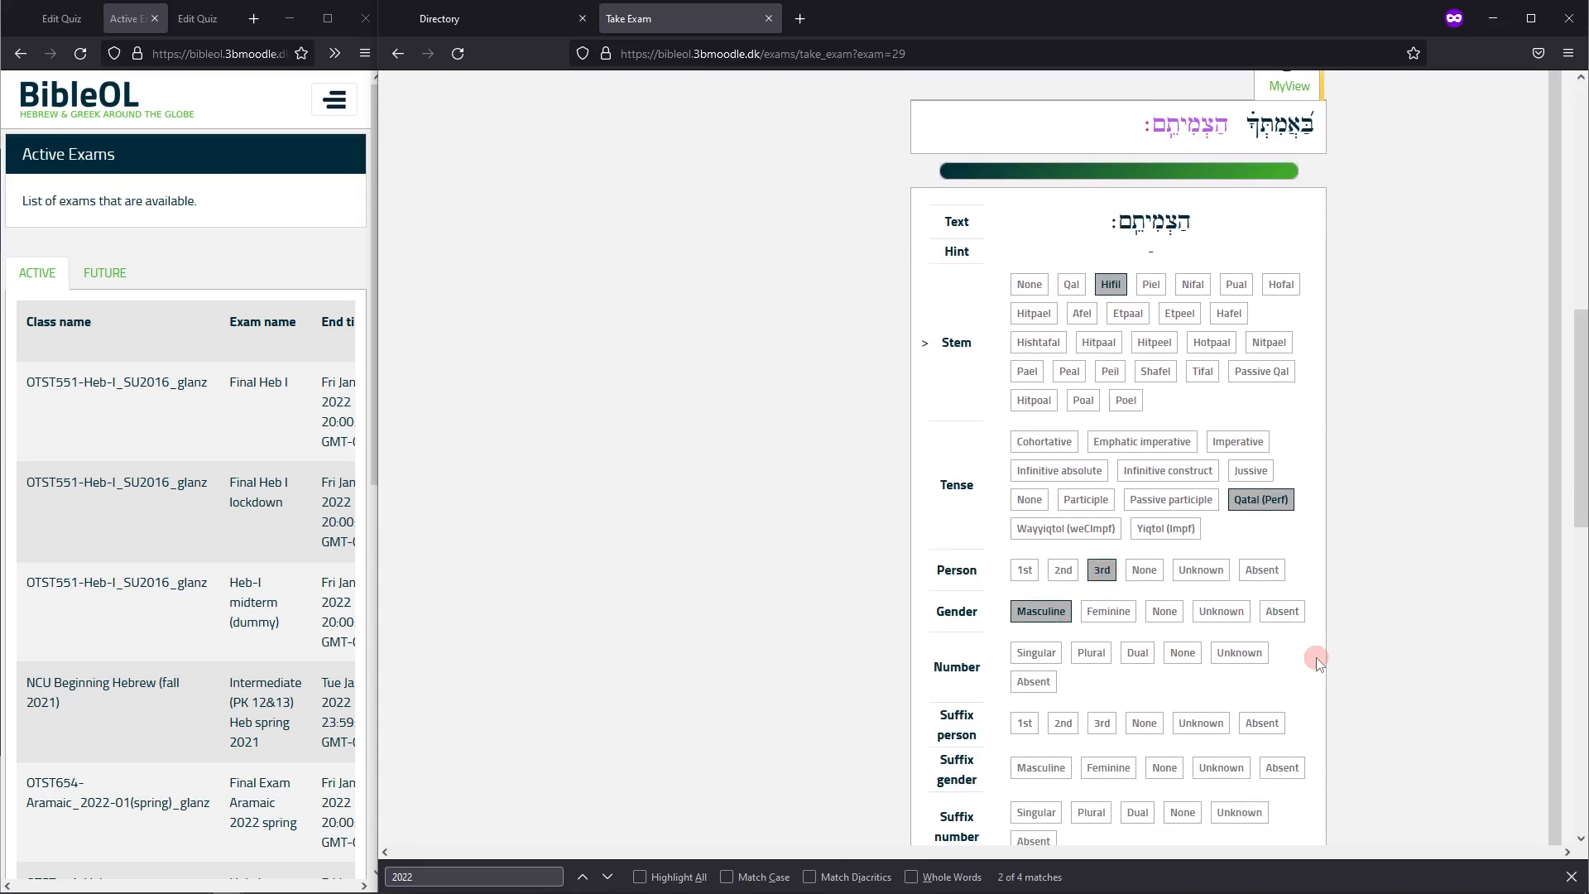
{"action": "left_click", "coordinate": [1102, 663]}
{"action": "left_click", "coordinate": [1049, 611]}
{"action": "left_click", "coordinate": [1065, 573]}
{"action": "left_click", "coordinate": [1110, 616]}
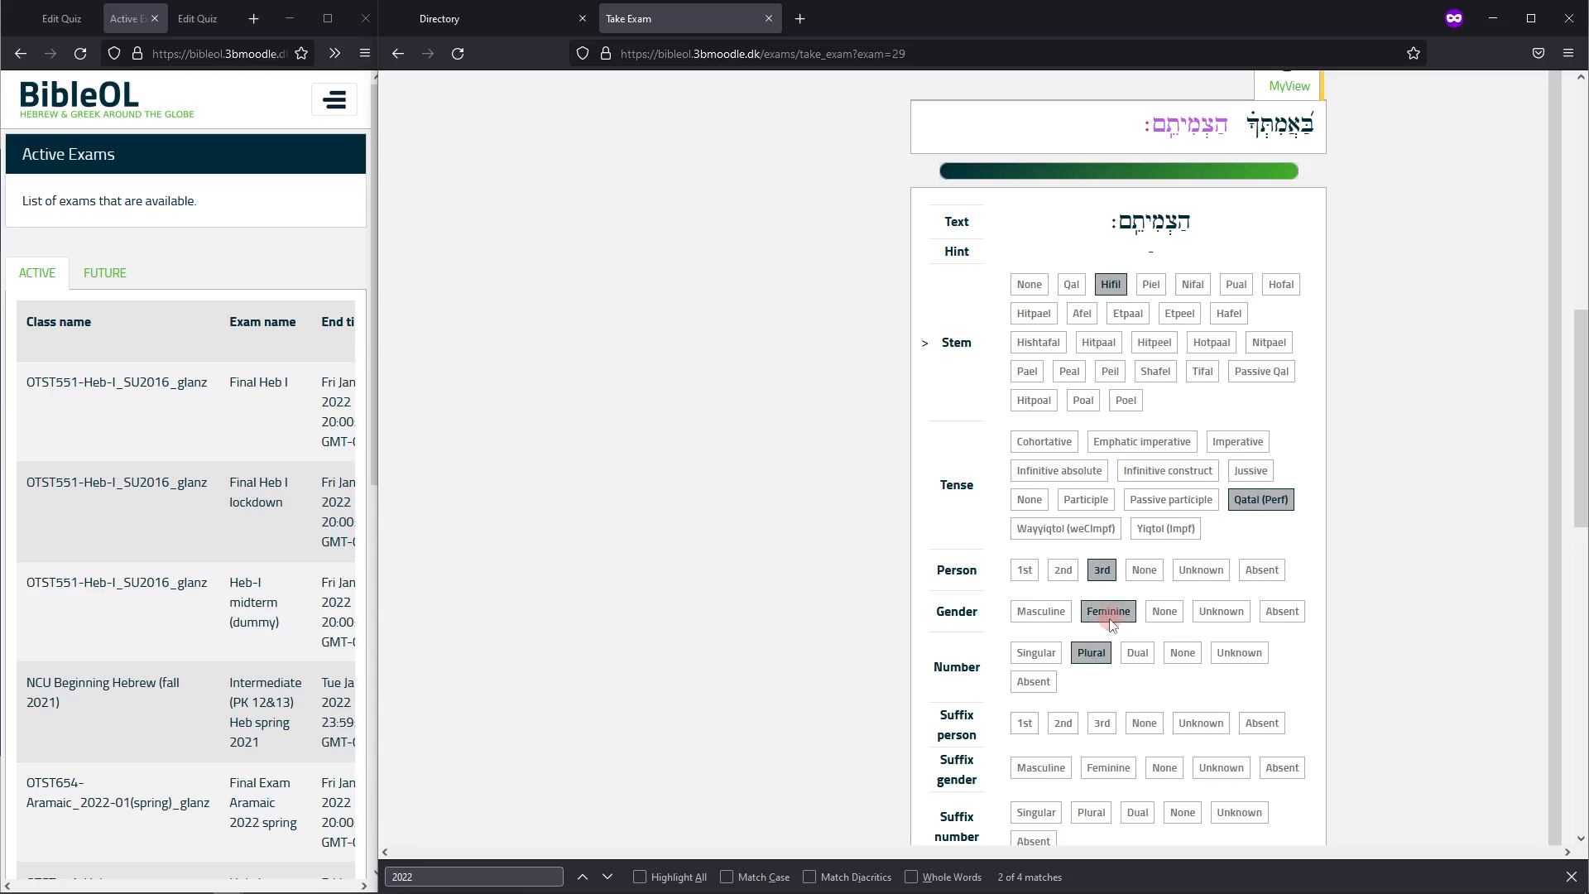
{"action": "left_click", "coordinate": [1036, 652]}
Set the verb's suffix to 3rd person, Masculine and Plural, and finish the section
{"action": "scroll", "coordinate": [1151, 654], "scroll_direction": "down", "scroll_amount": 1}
{"action": "left_click", "coordinate": [1070, 652]}
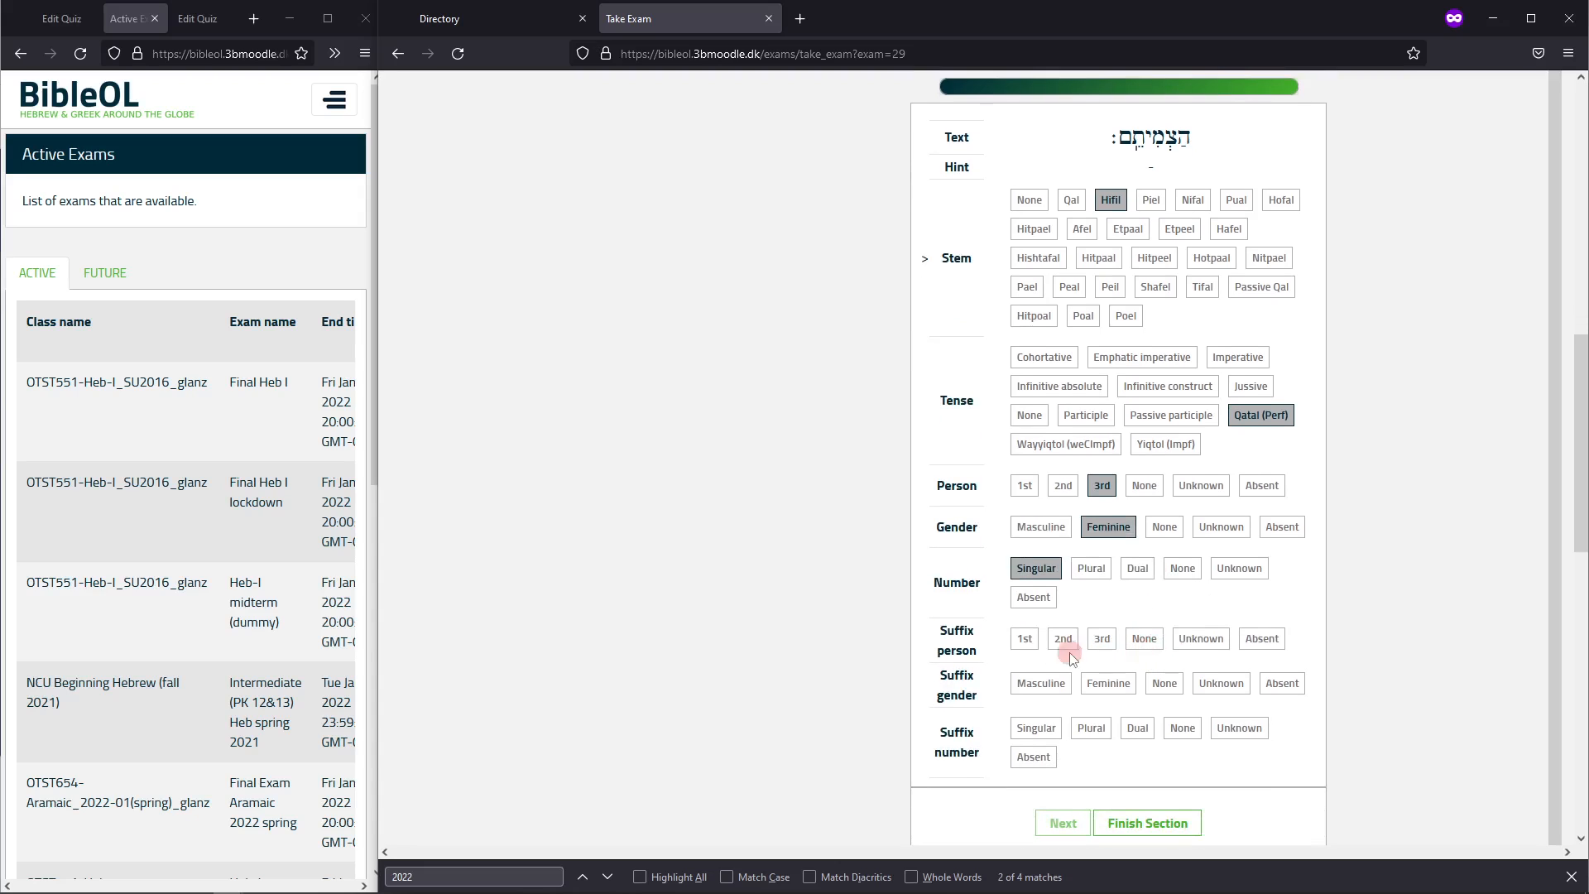
{"action": "left_click", "coordinate": [1079, 653]}
{"action": "left_click", "coordinate": [1101, 640]}
{"action": "left_click", "coordinate": [1041, 683]}
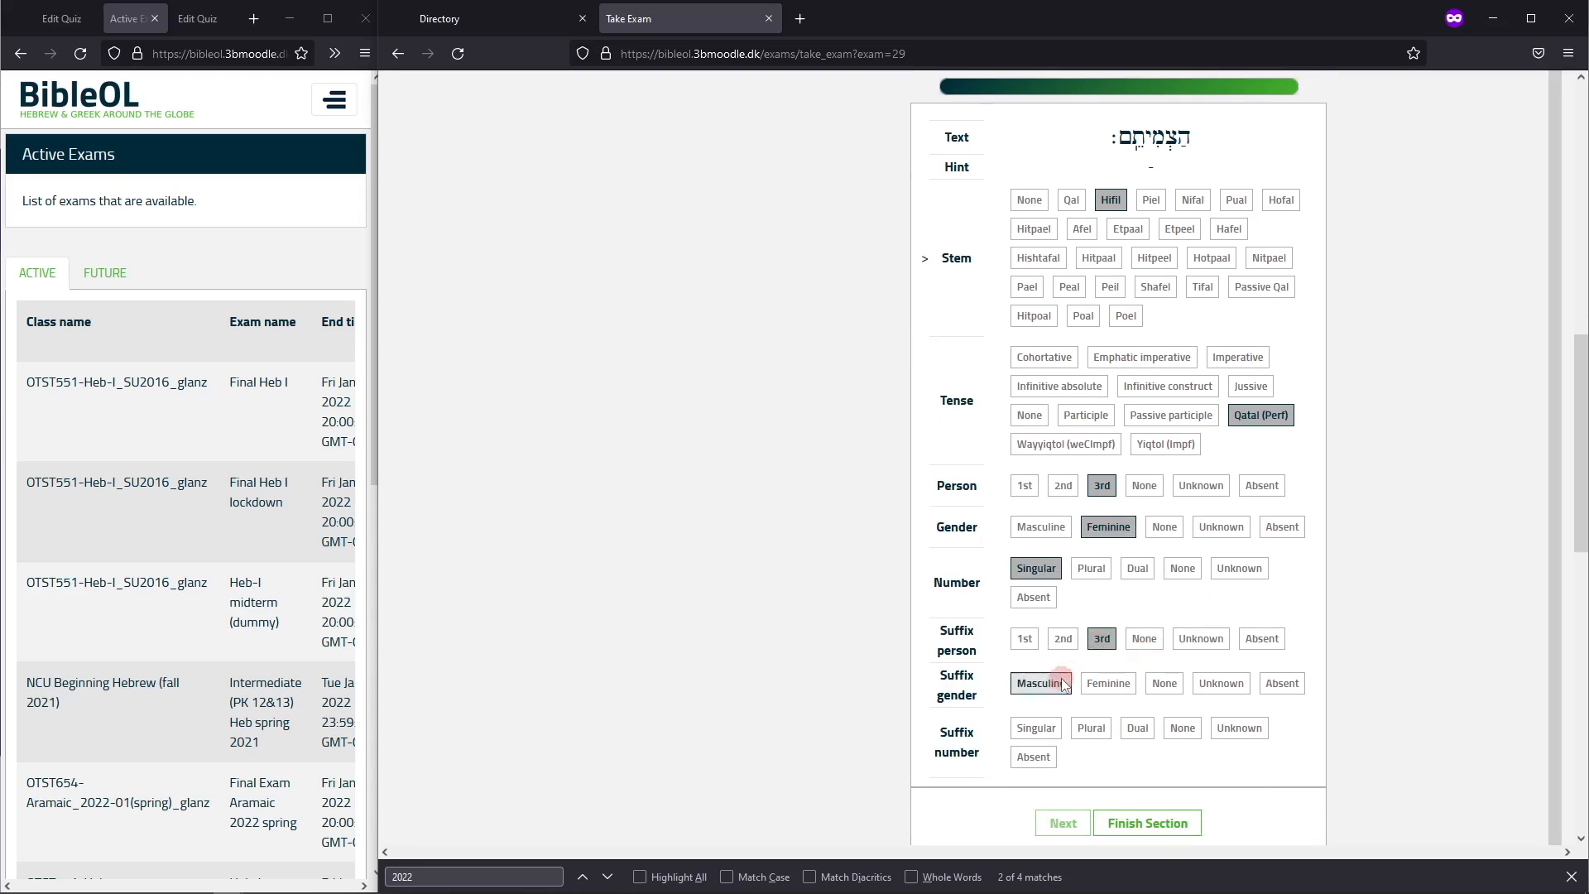
{"action": "left_click", "coordinate": [1088, 729]}
{"action": "left_click", "coordinate": [1162, 824]}
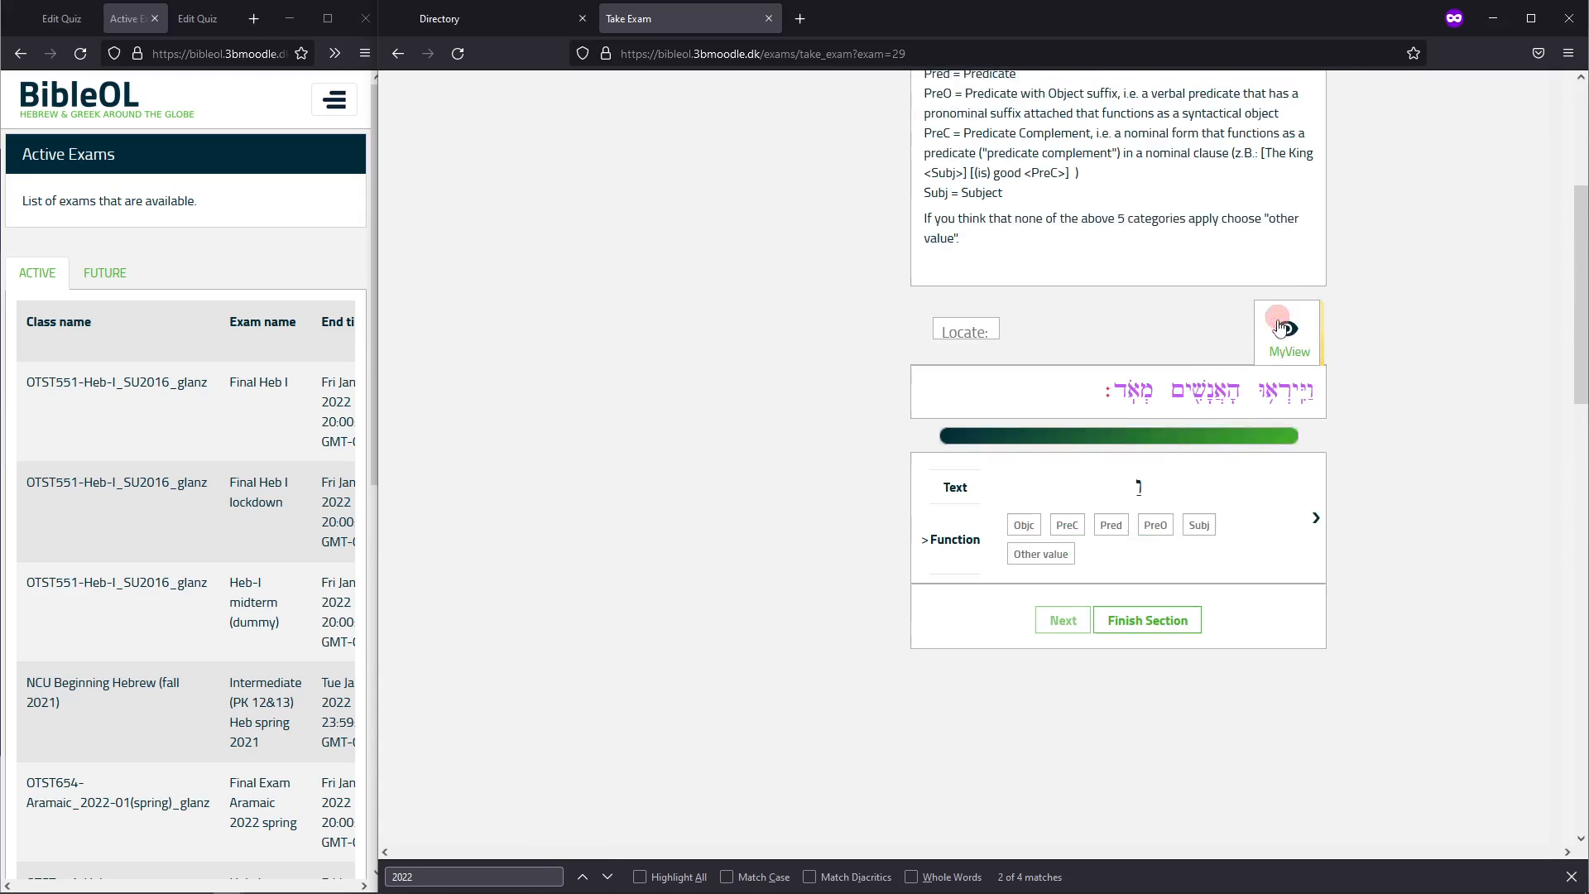
In the phrase analysis exercise, assign Other value to the conjunction, Pred to the verb and Subj to the third phrase
{"action": "scroll", "coordinate": [1442, 434], "scroll_direction": "up", "scroll_amount": 4}
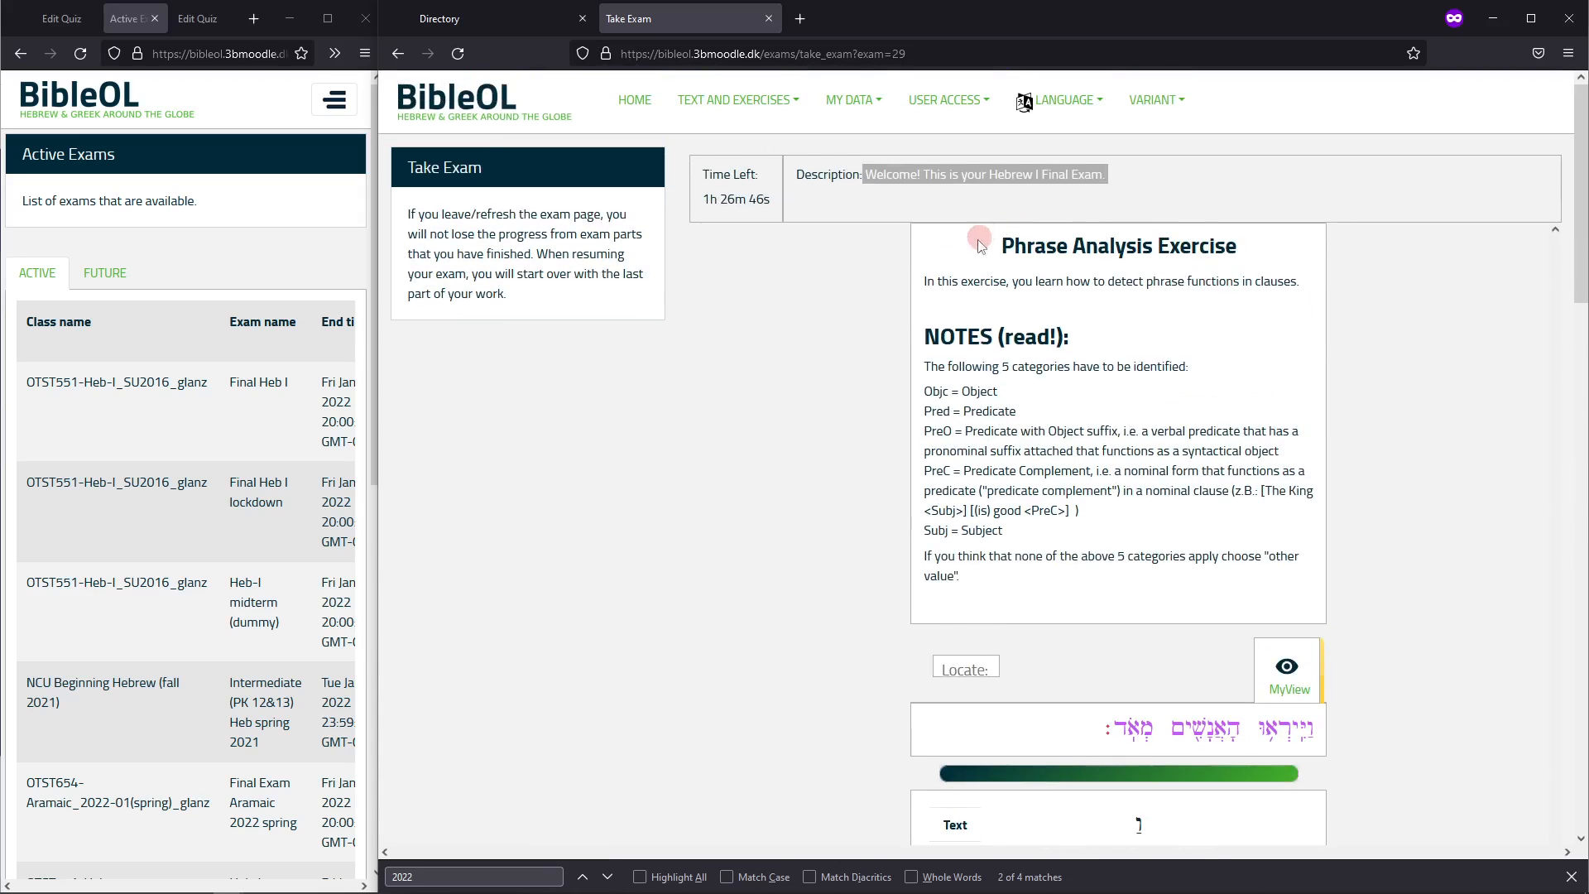
{"action": "scroll", "coordinate": [1344, 374], "scroll_direction": "down", "scroll_amount": 4}
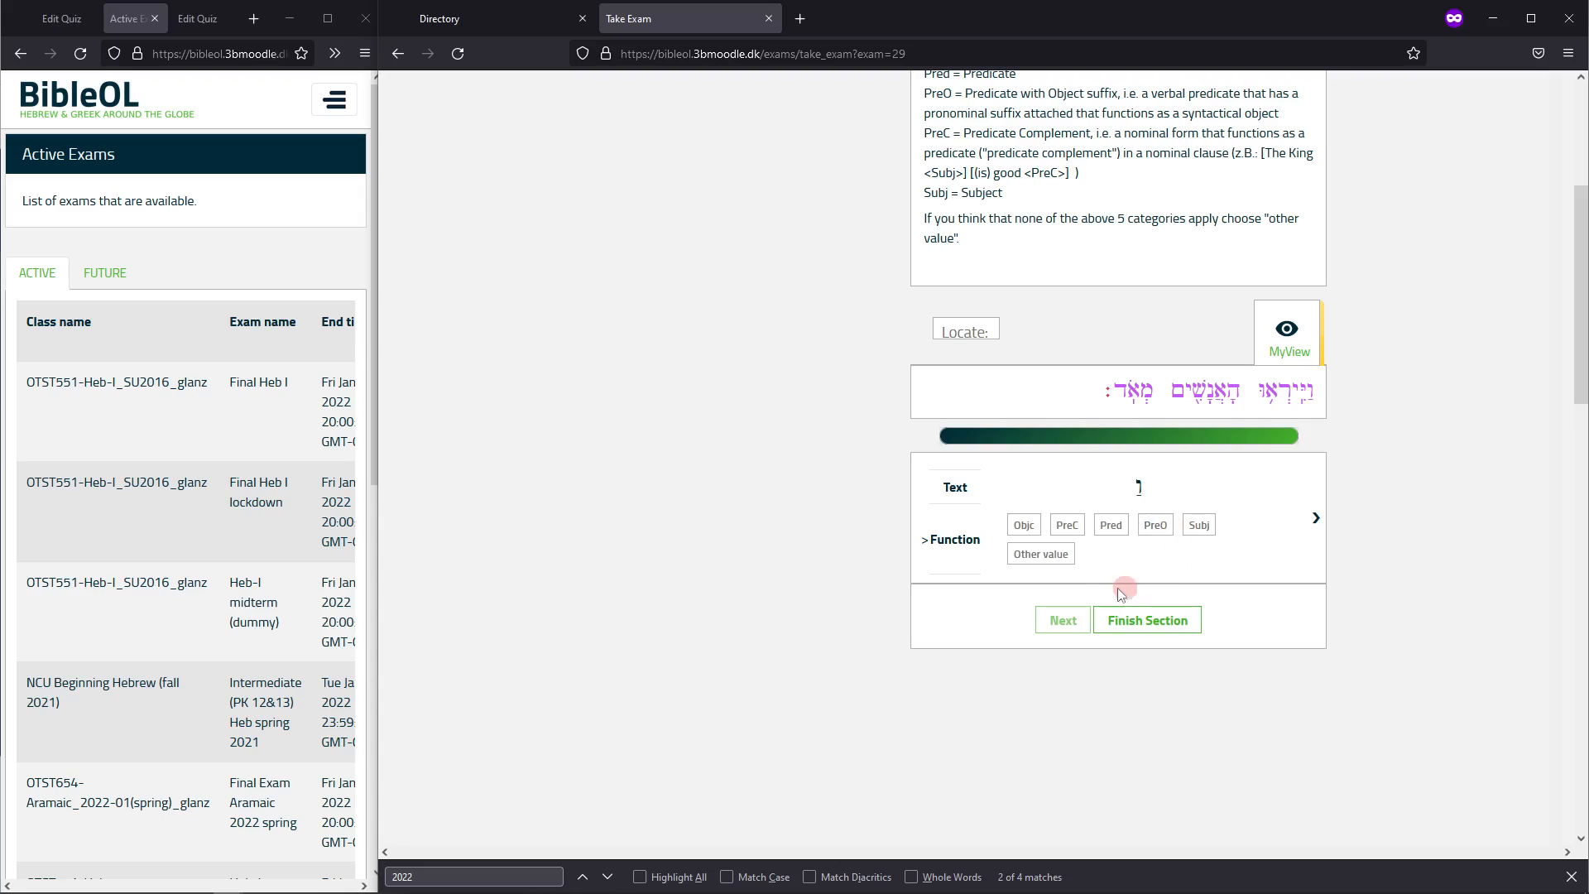
{"action": "left_click", "coordinate": [1041, 554]}
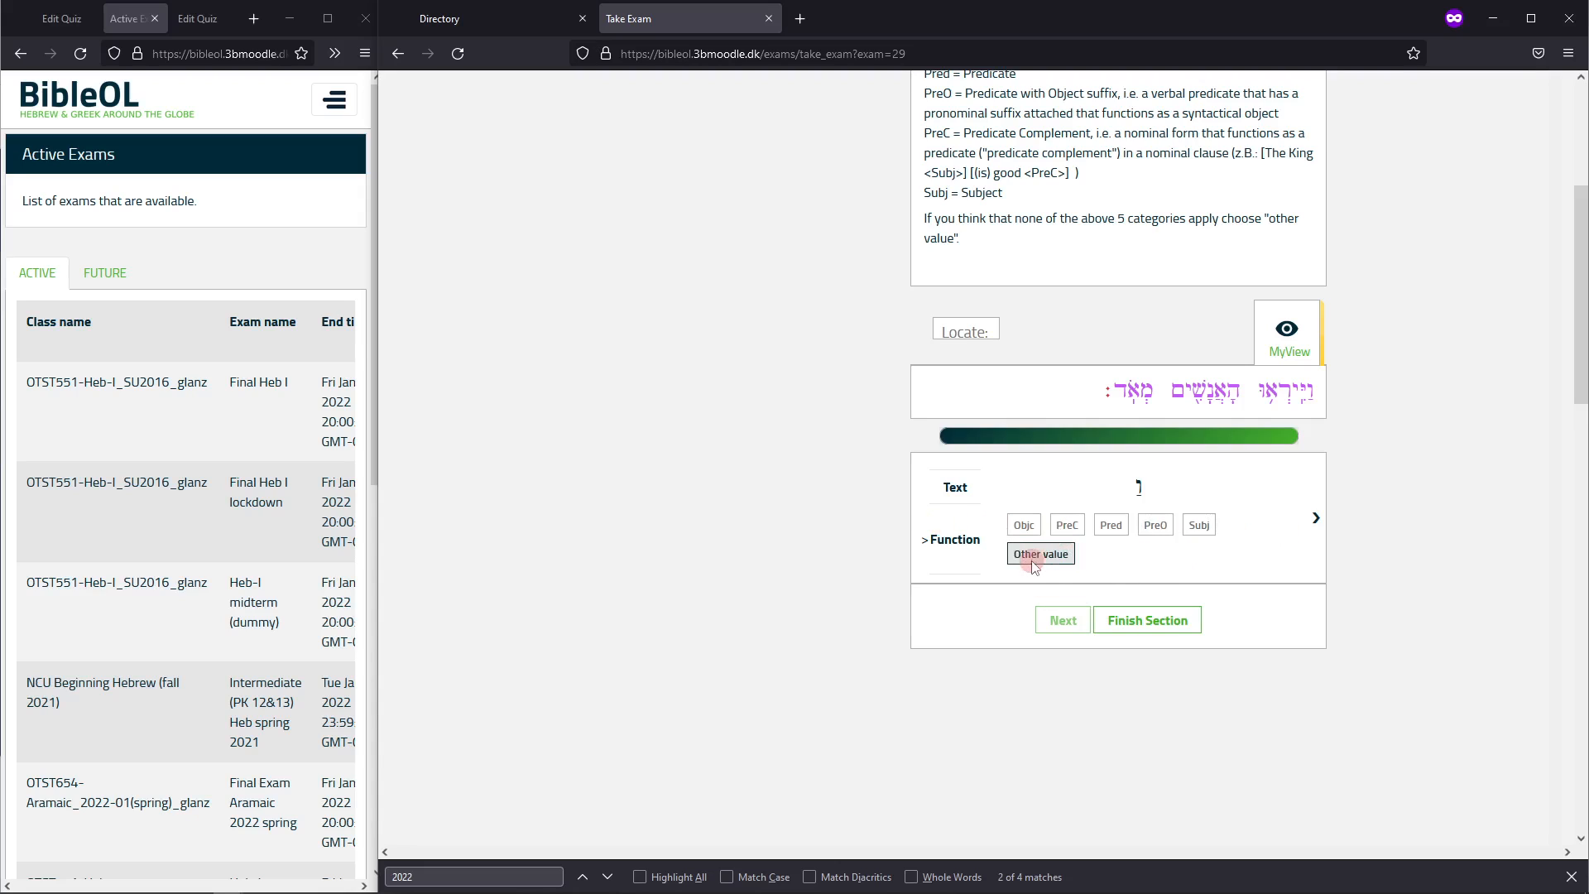
{"action": "left_click", "coordinate": [1320, 522]}
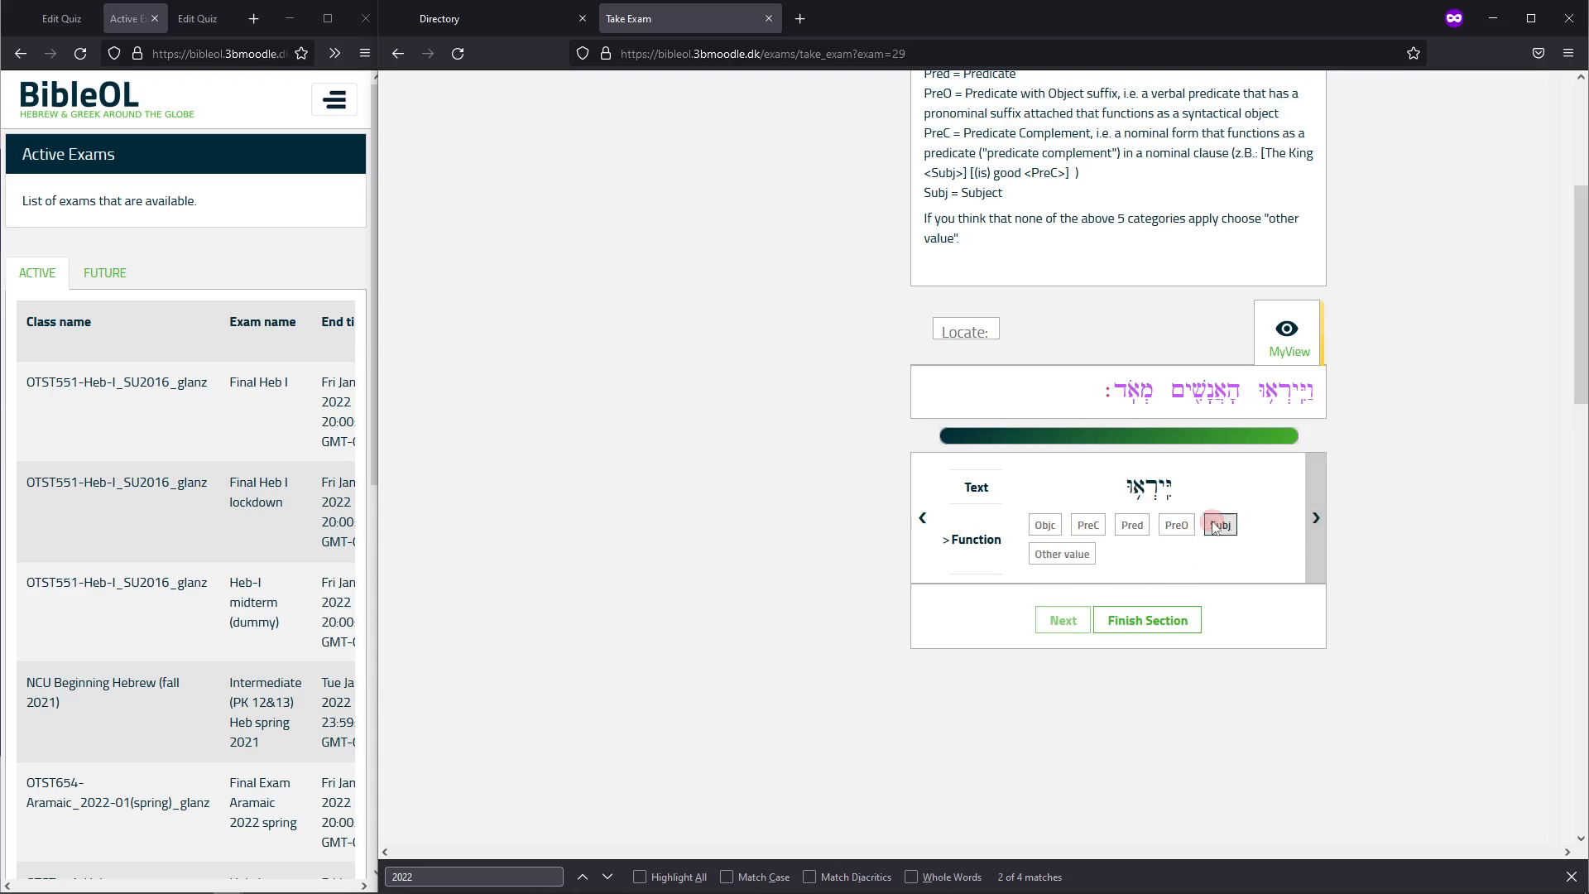
{"action": "left_click", "coordinate": [1200, 492]}
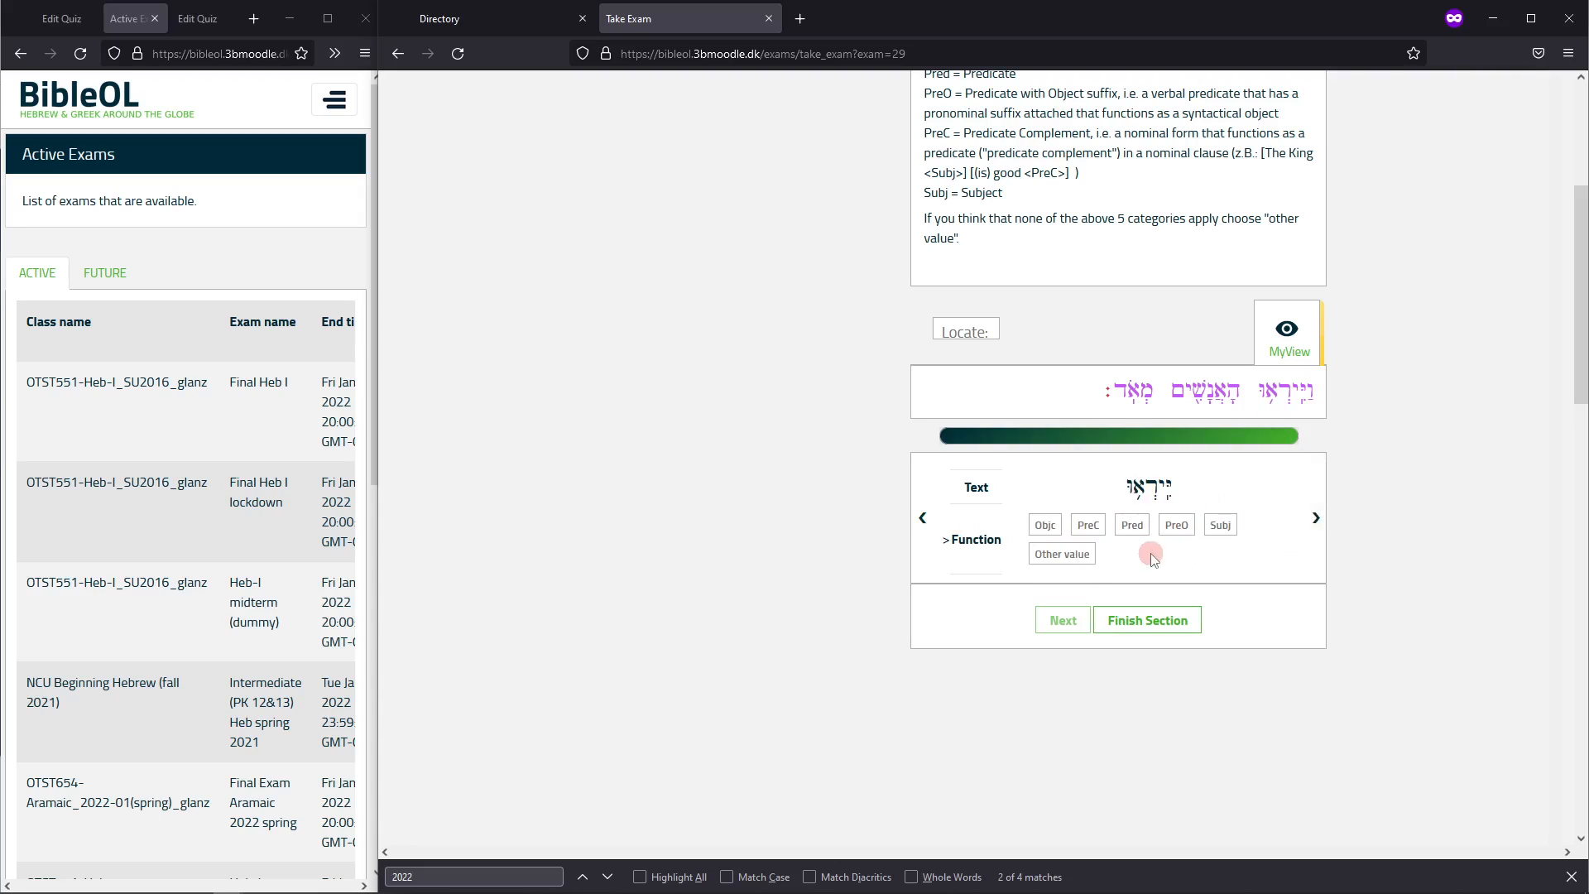
{"action": "left_click", "coordinate": [1132, 525]}
{"action": "left_click", "coordinate": [1322, 541]}
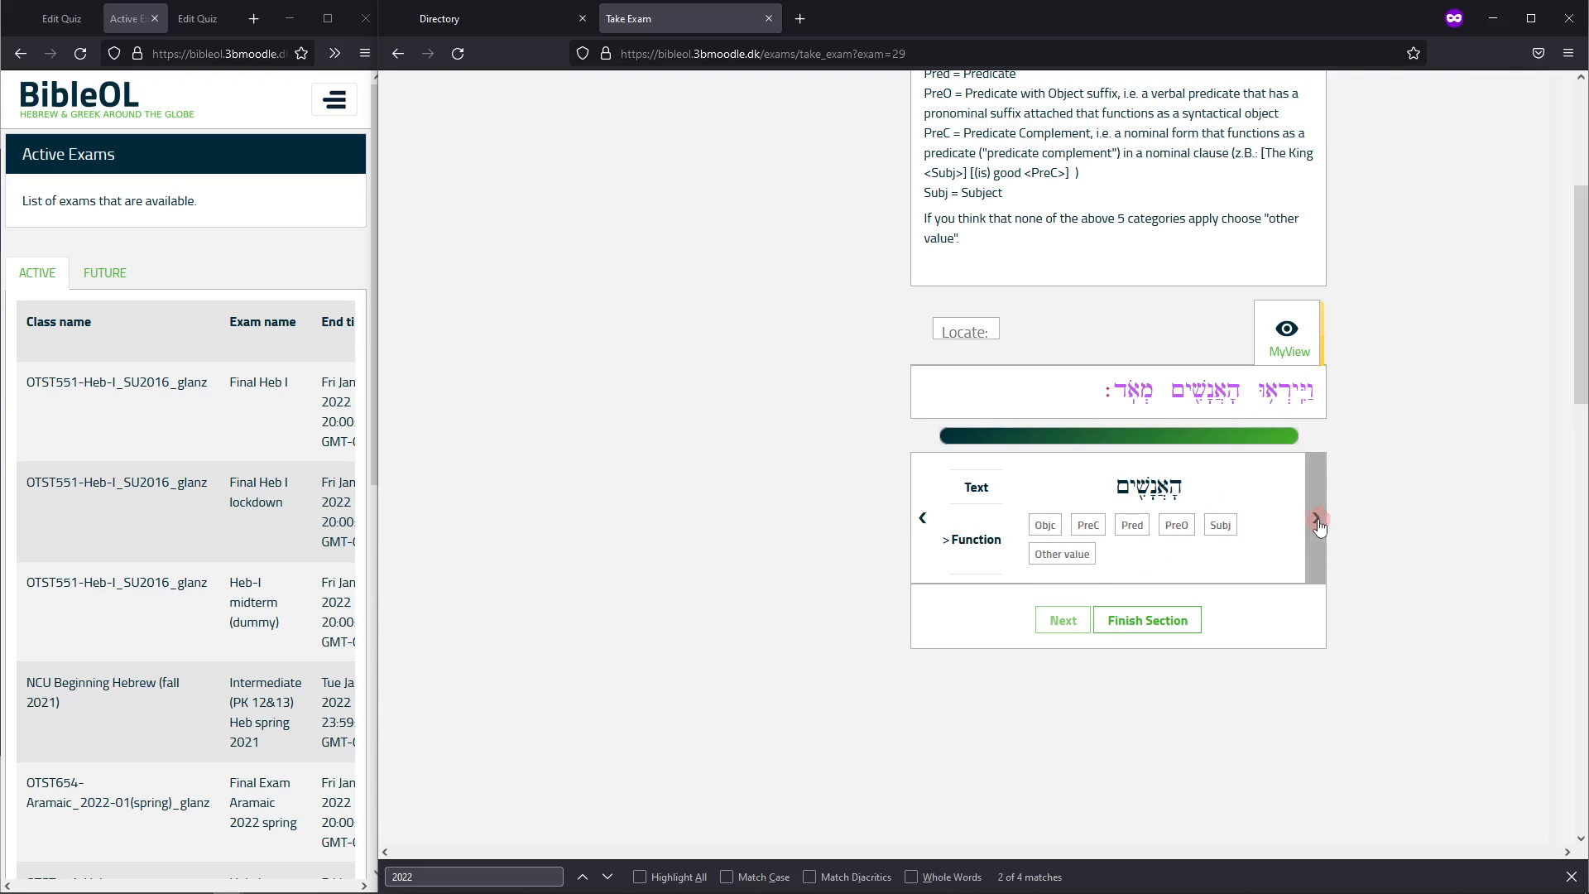
{"action": "left_click", "coordinate": [1211, 419]}
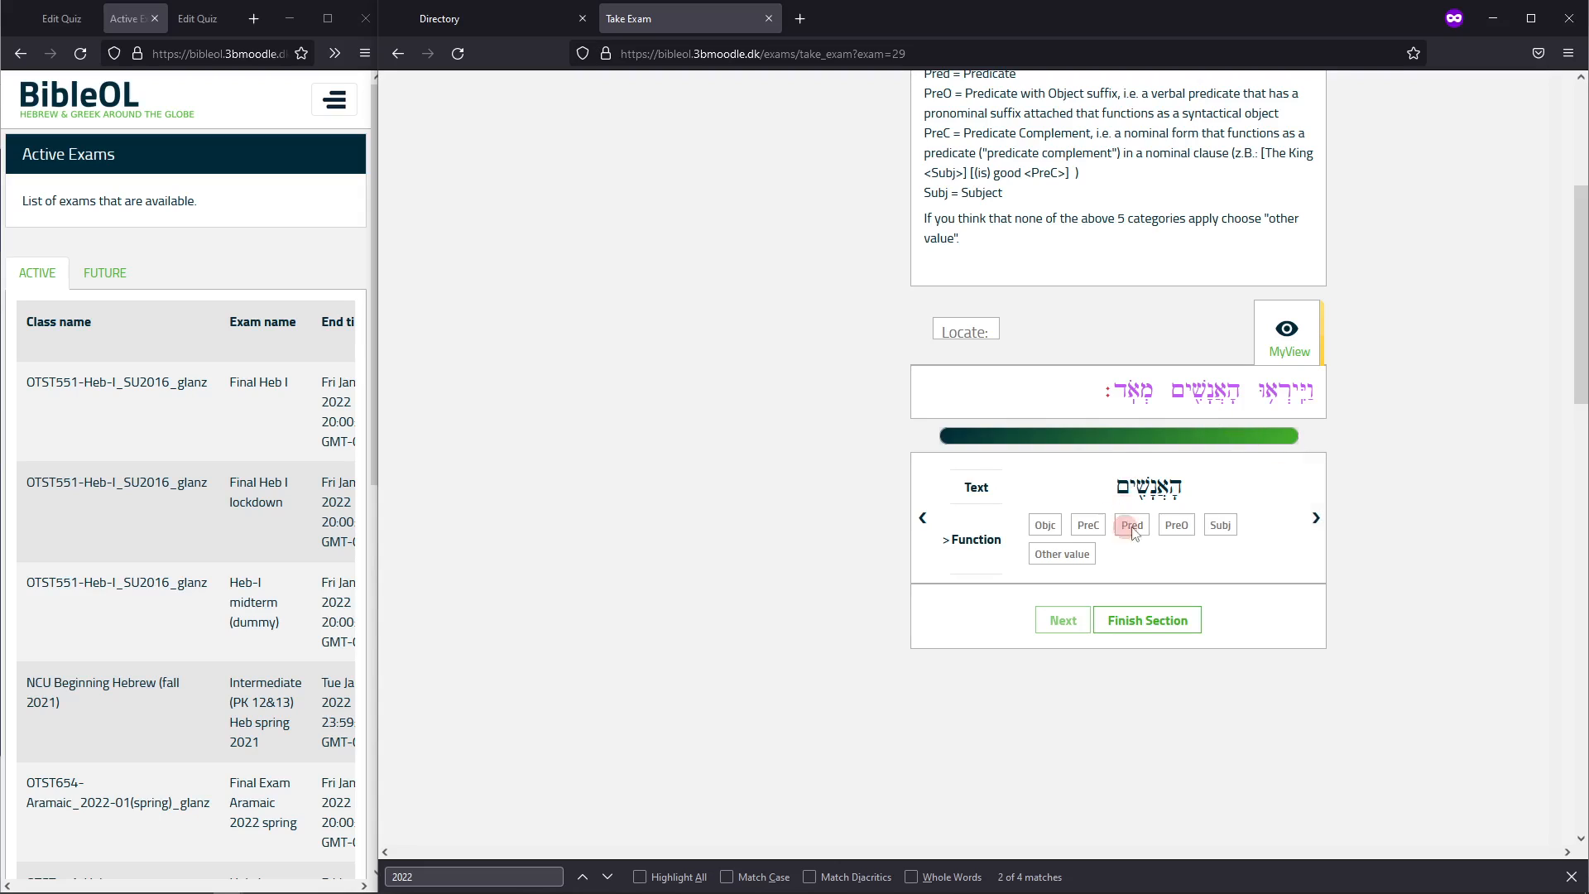
{"action": "left_click", "coordinate": [1220, 525]}
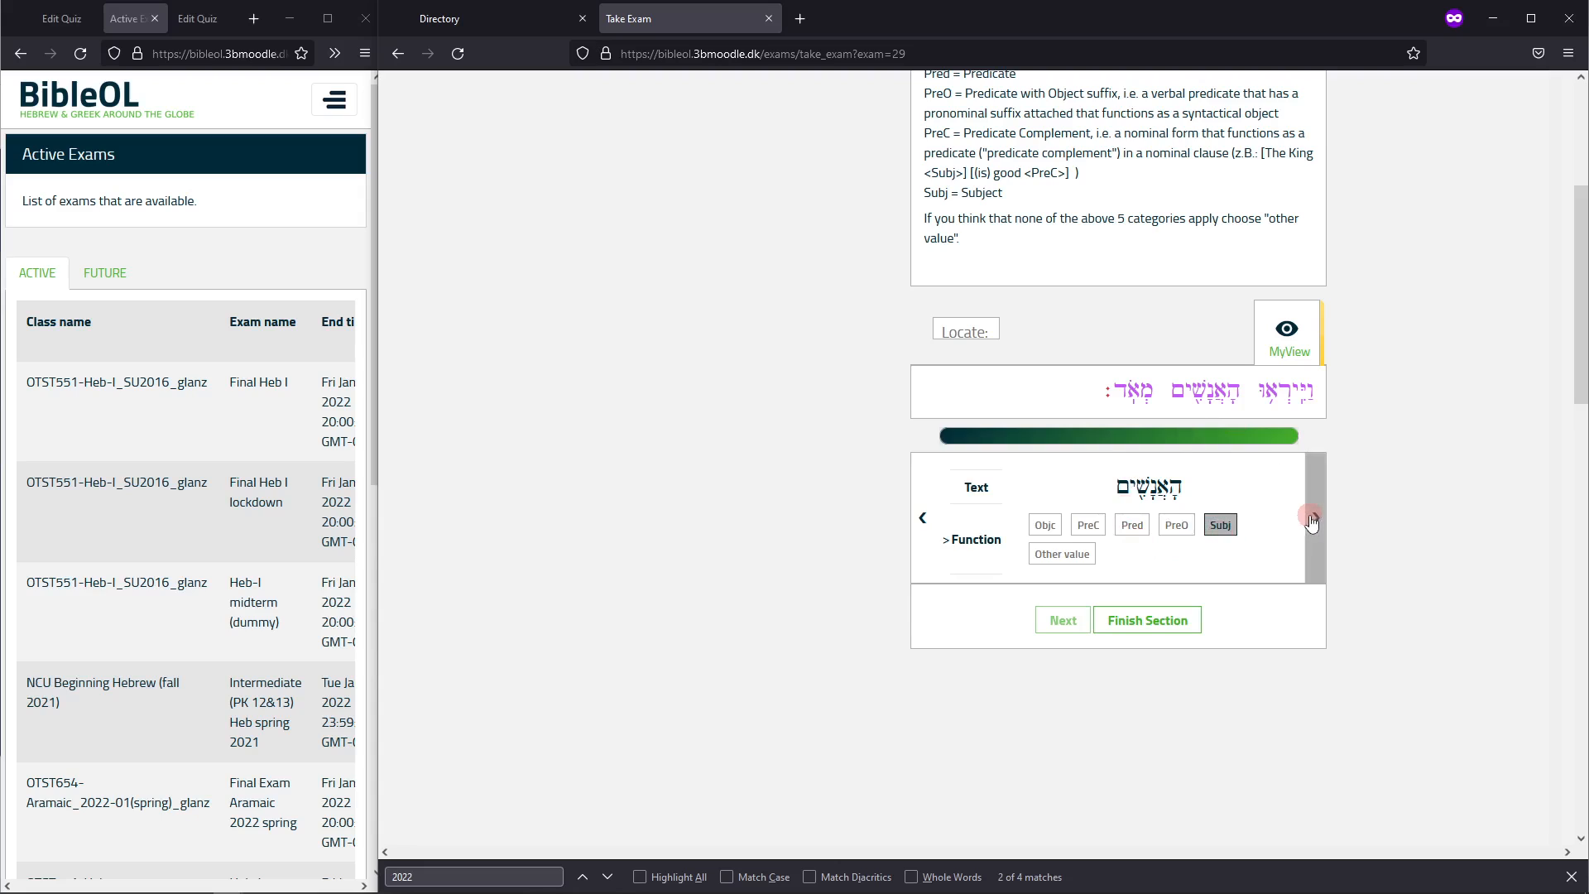
Assign Other value to the last phrase of the verse and finish the final exam section
{"action": "left_click", "coordinate": [1312, 520]}
{"action": "left_click", "coordinate": [1182, 396]}
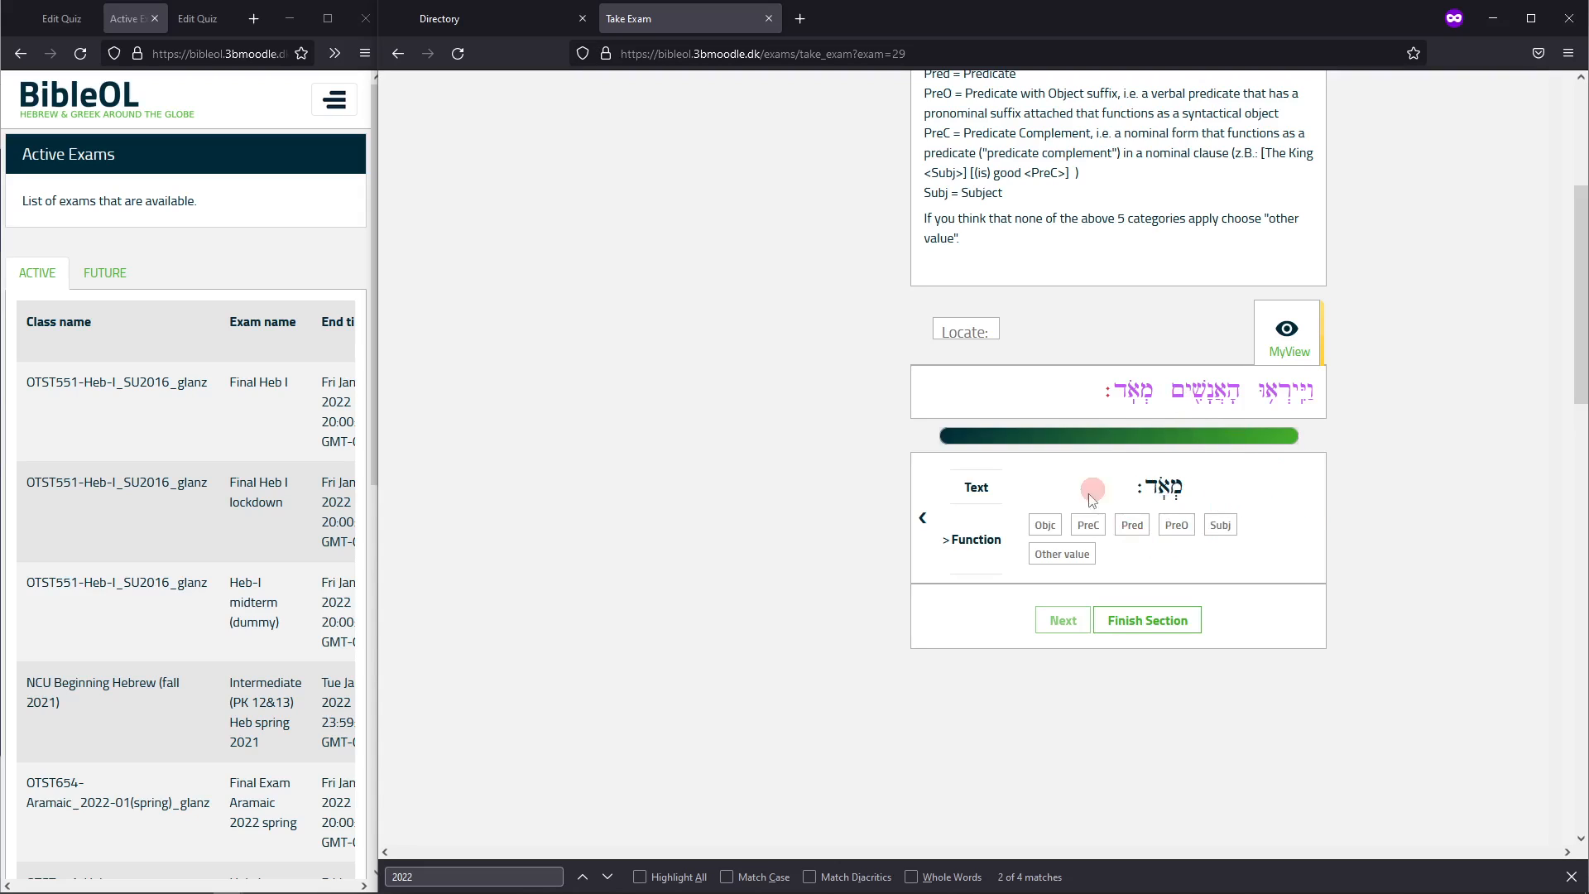
{"action": "left_click", "coordinate": [1063, 554]}
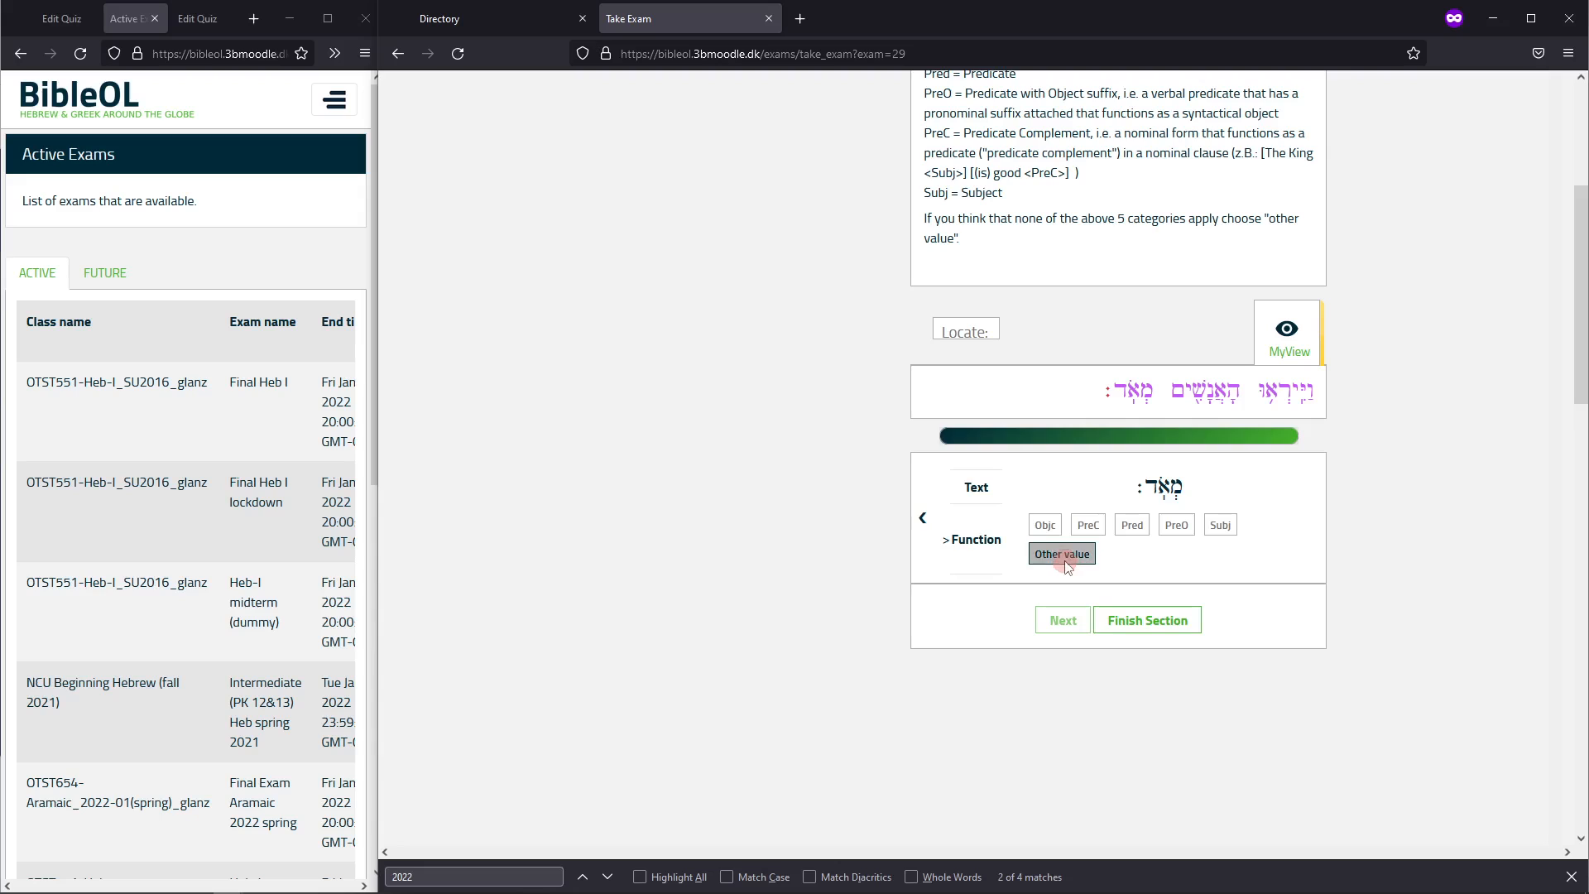
{"action": "left_click", "coordinate": [1168, 620]}
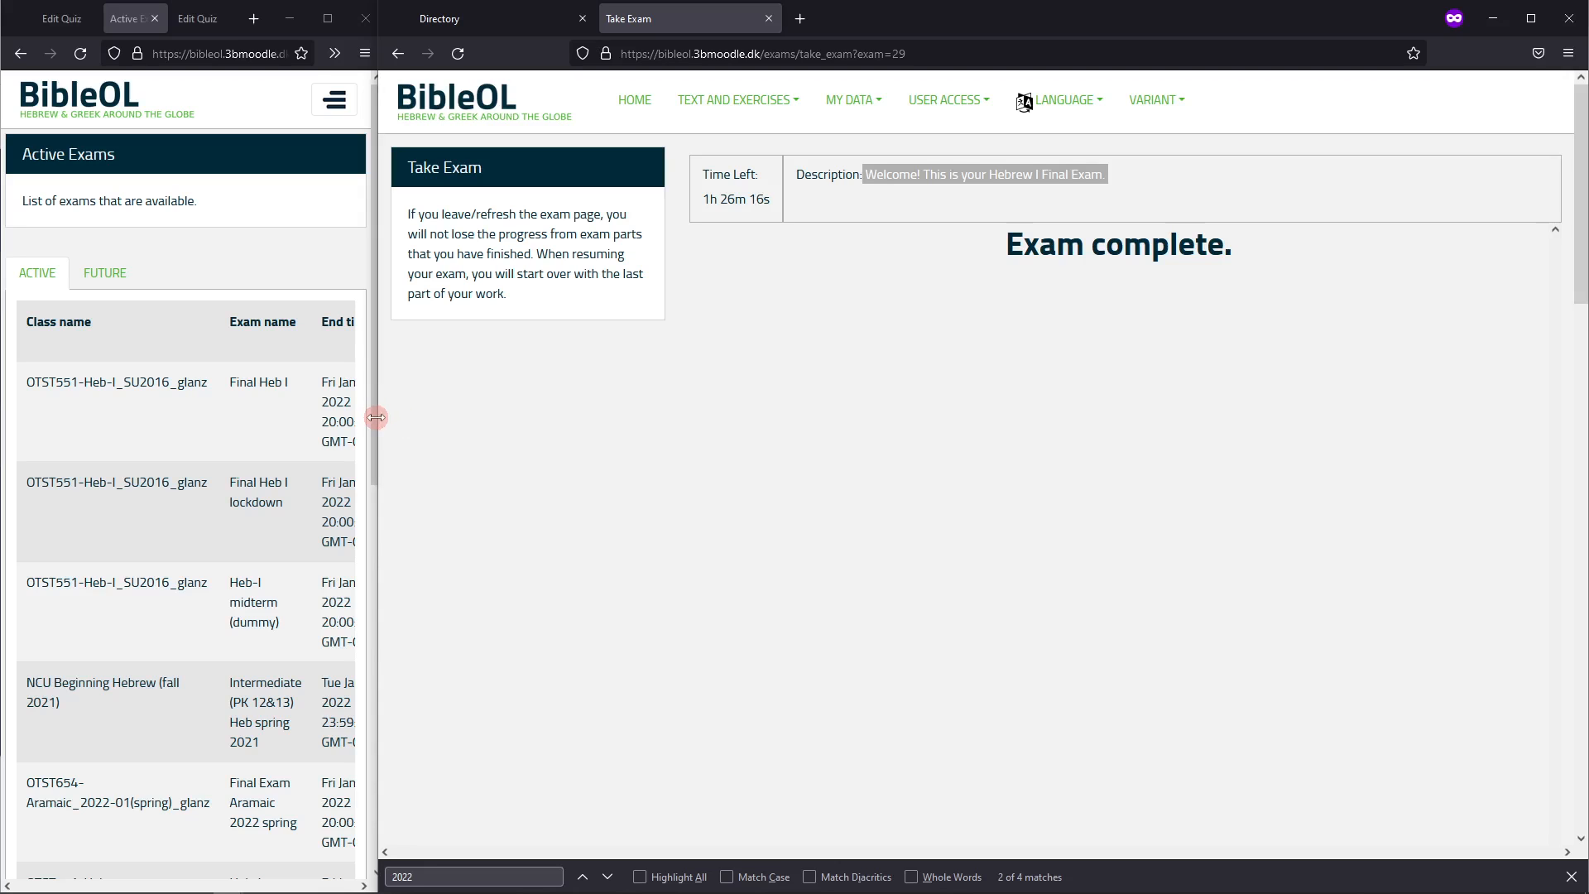
Widen the teacher's browser window and open the exam grades for the class OTST551-Heb-I_2022-01(summer)_glanz
{"action": "left_click_drag", "start_coordinate": [377, 417], "coordinate": [1213, 424]}
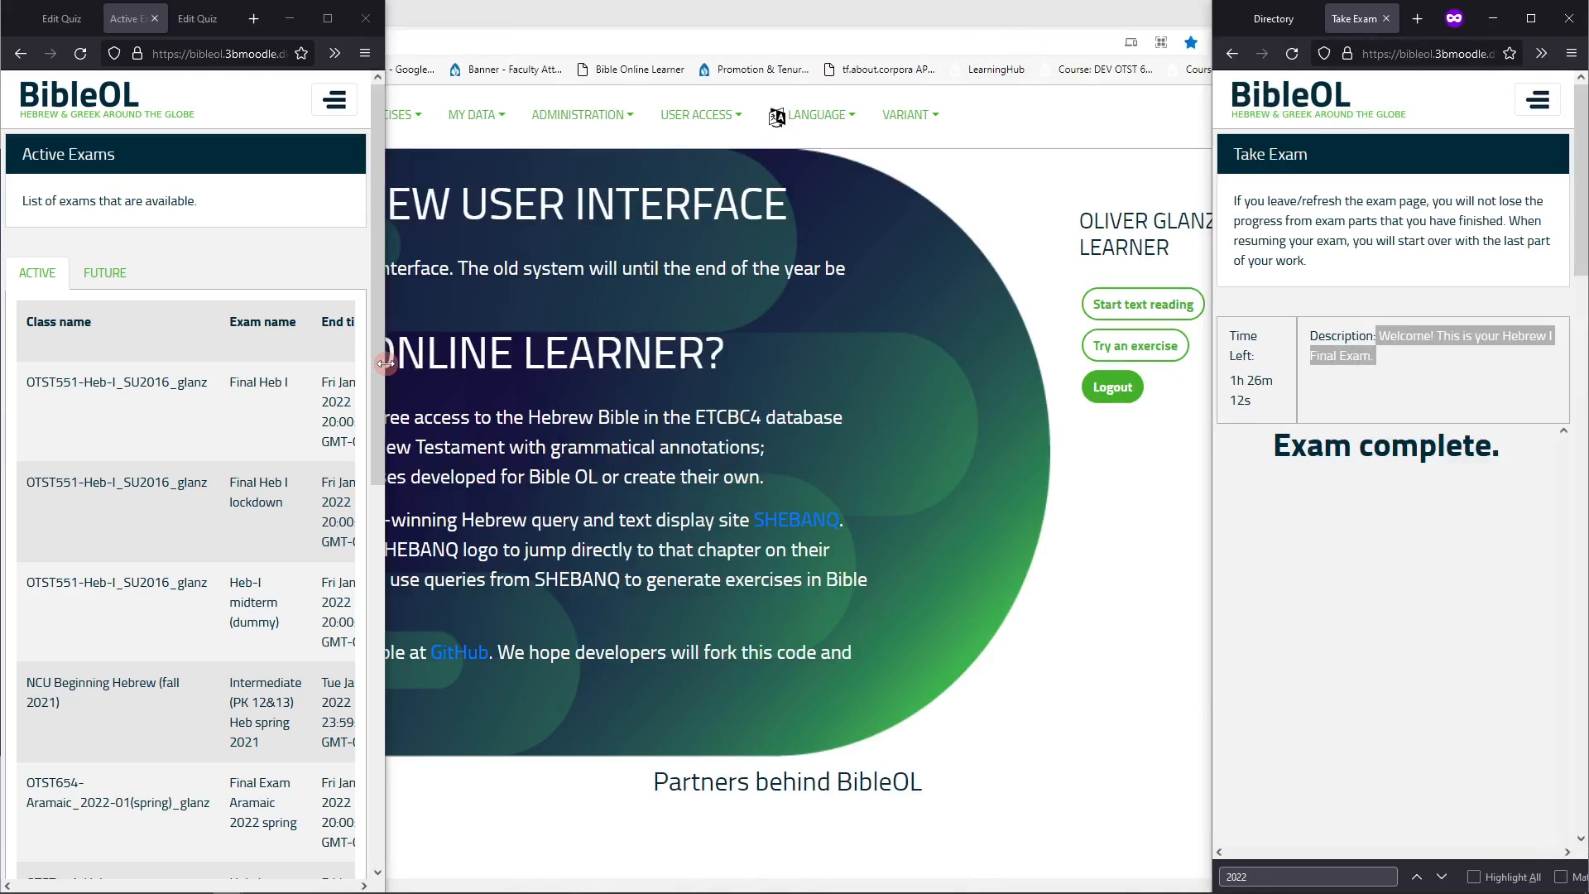
{"action": "left_click_drag", "start_coordinate": [385, 374], "coordinate": [1214, 378]}
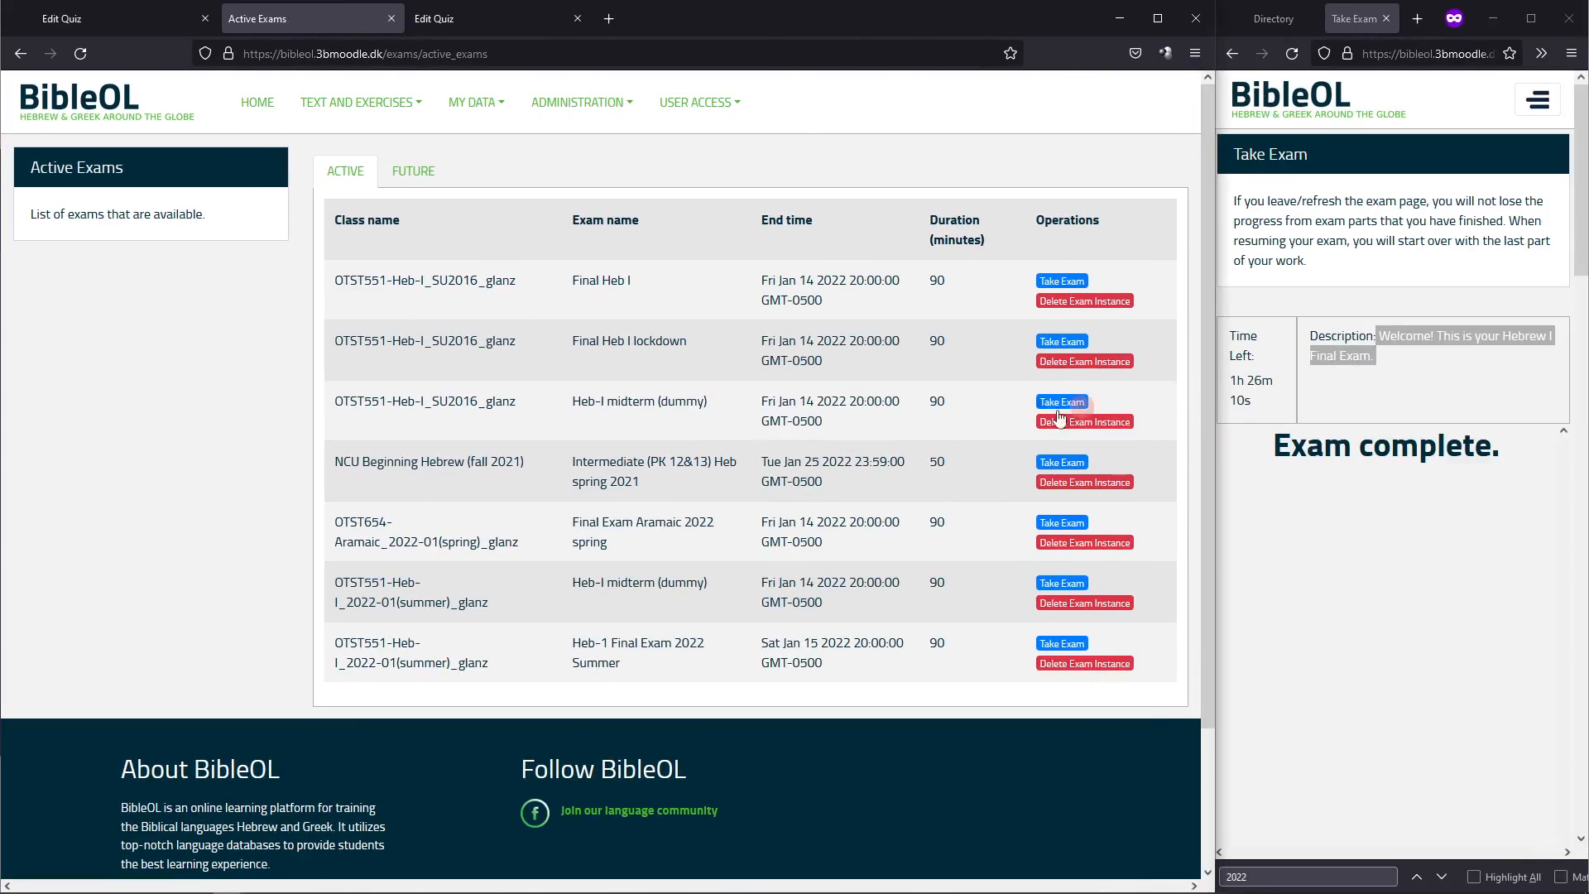
{"action": "left_click", "coordinate": [93, 117]}
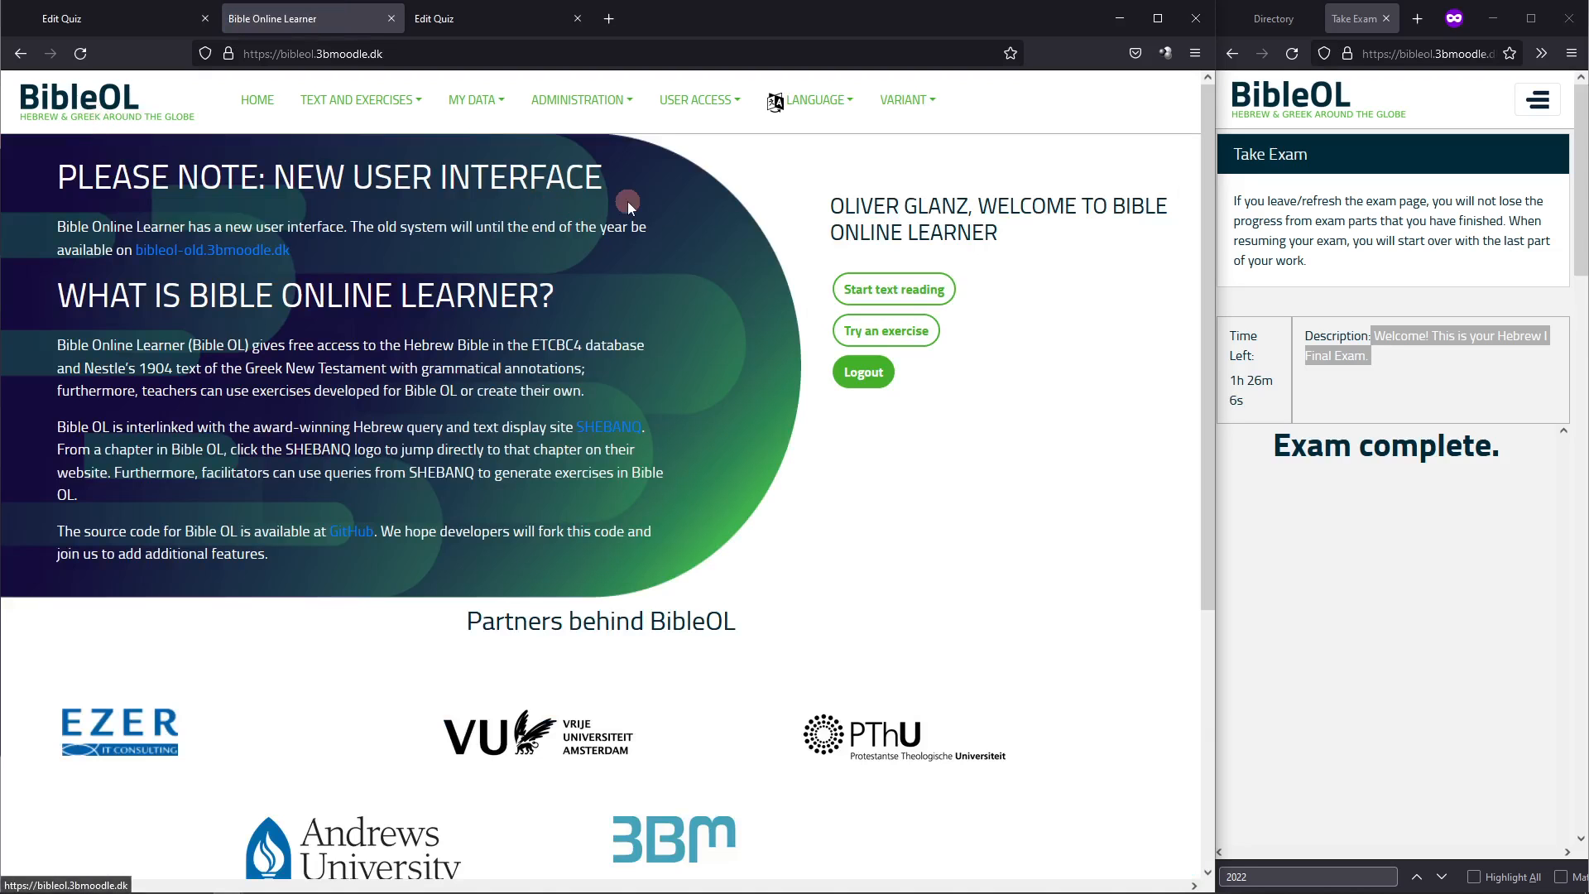
{"action": "left_click", "coordinate": [588, 102]}
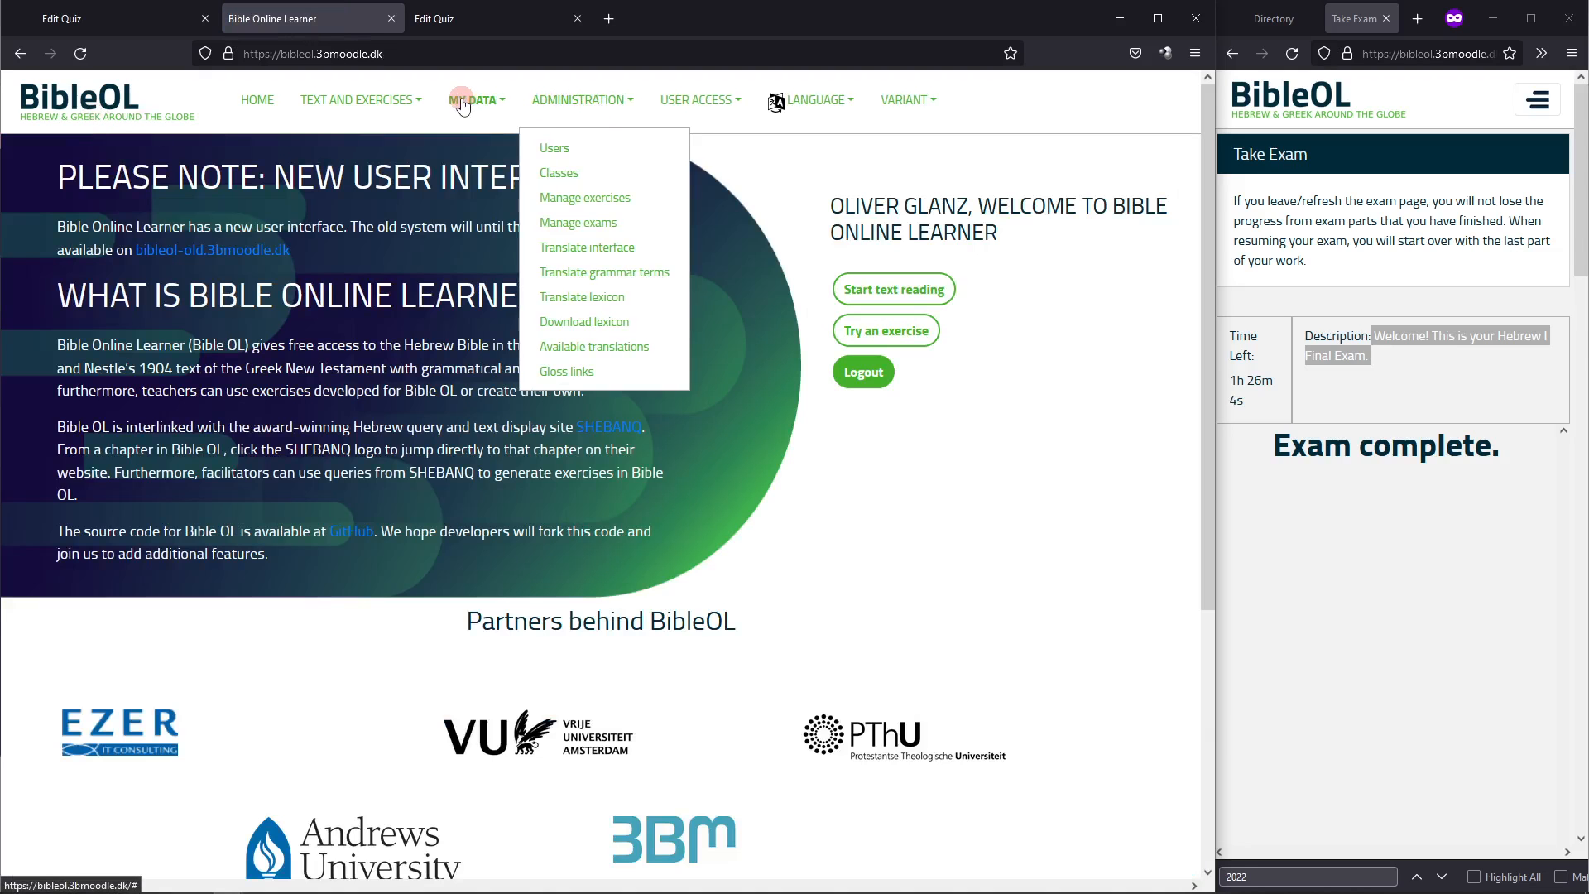
{"action": "left_click", "coordinate": [471, 100]}
{"action": "left_click", "coordinate": [479, 297]}
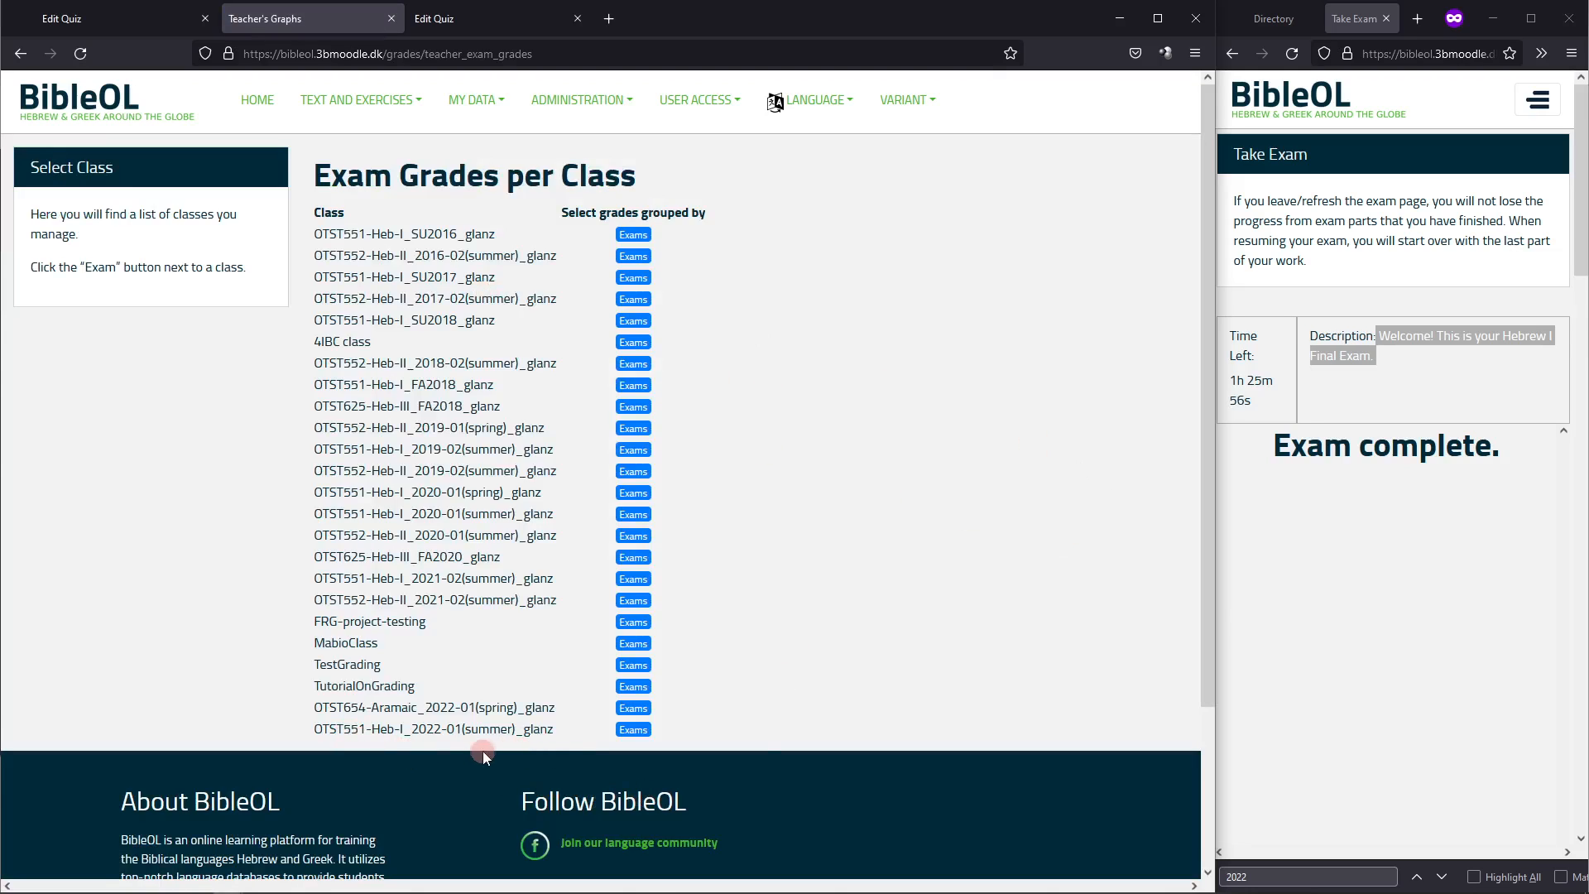
{"action": "left_click", "coordinate": [635, 730]}
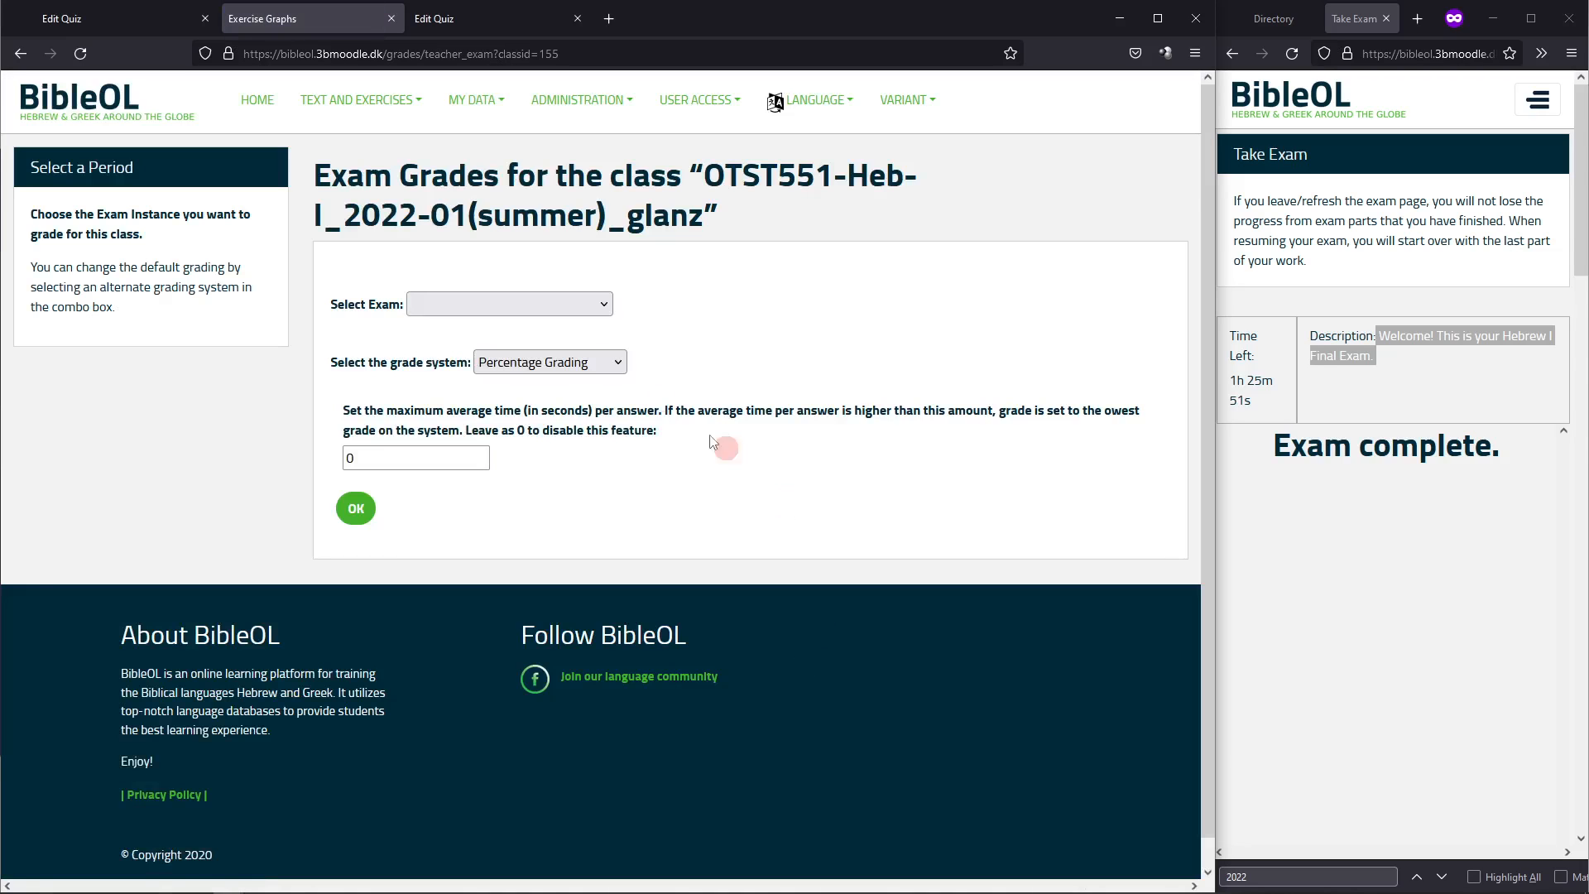
Generate the grades for Heb-1 Final Exam 2022 Summer using US Letter Grading
{"action": "left_click", "coordinate": [536, 306]}
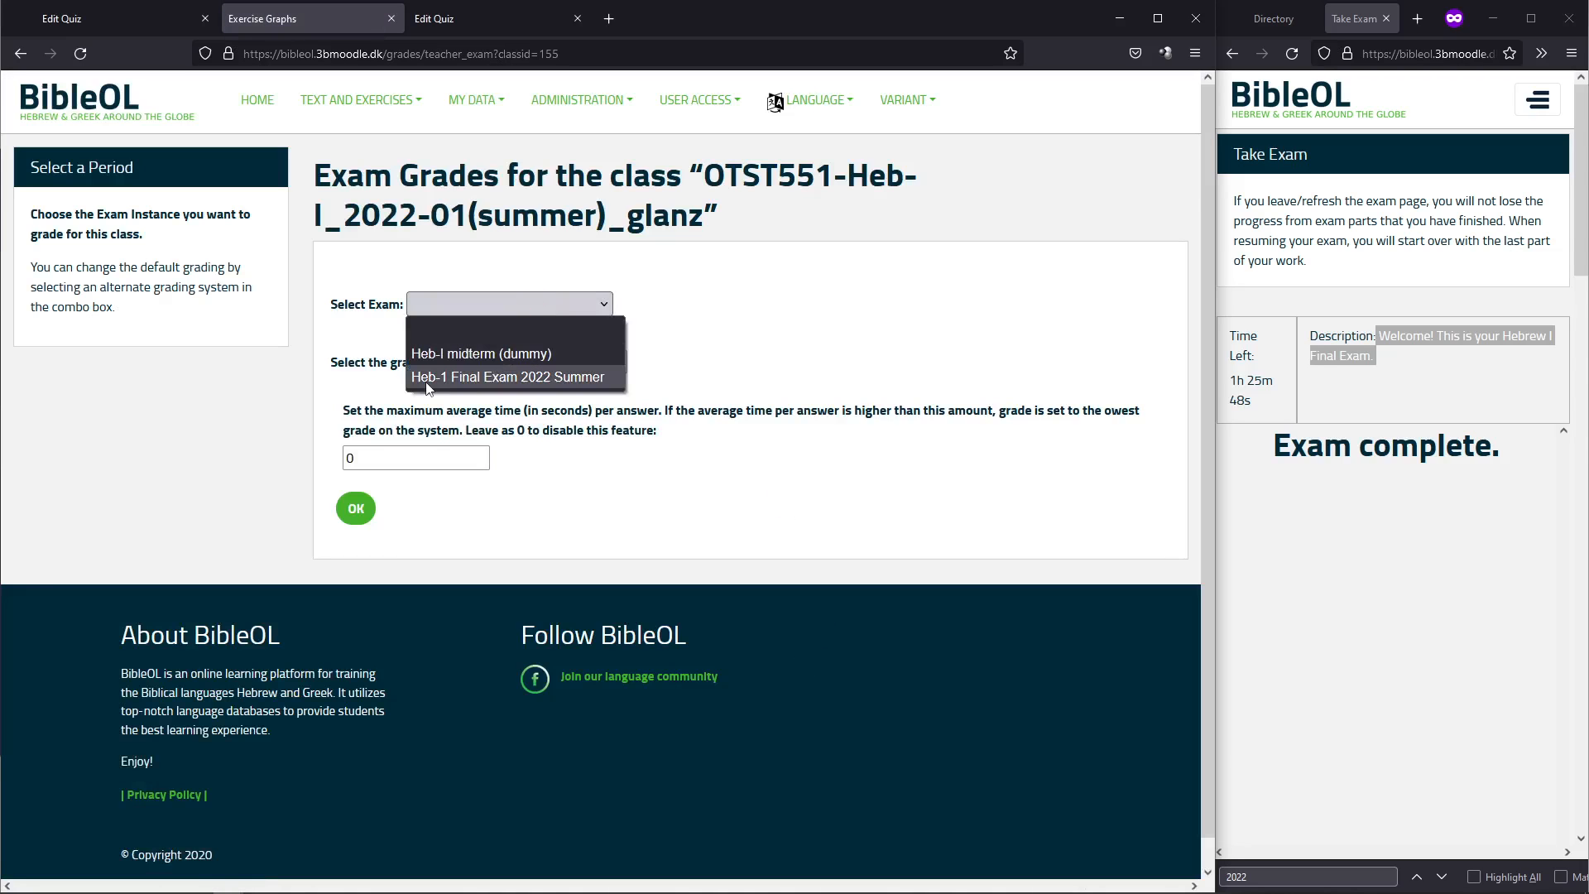
{"action": "left_click", "coordinate": [526, 379]}
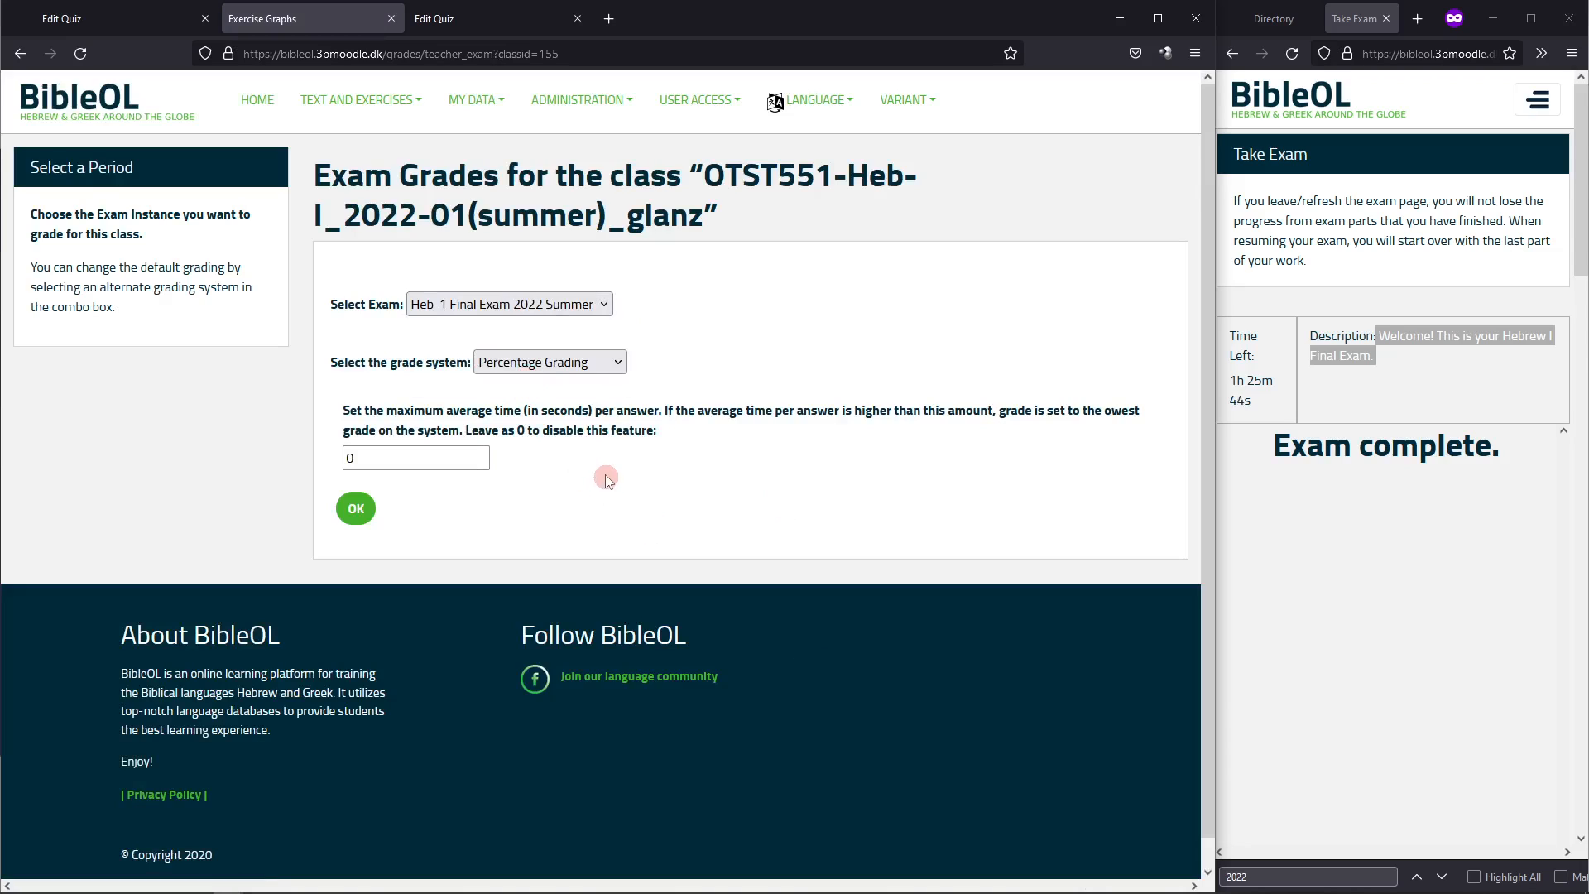
{"action": "left_click", "coordinate": [552, 368]}
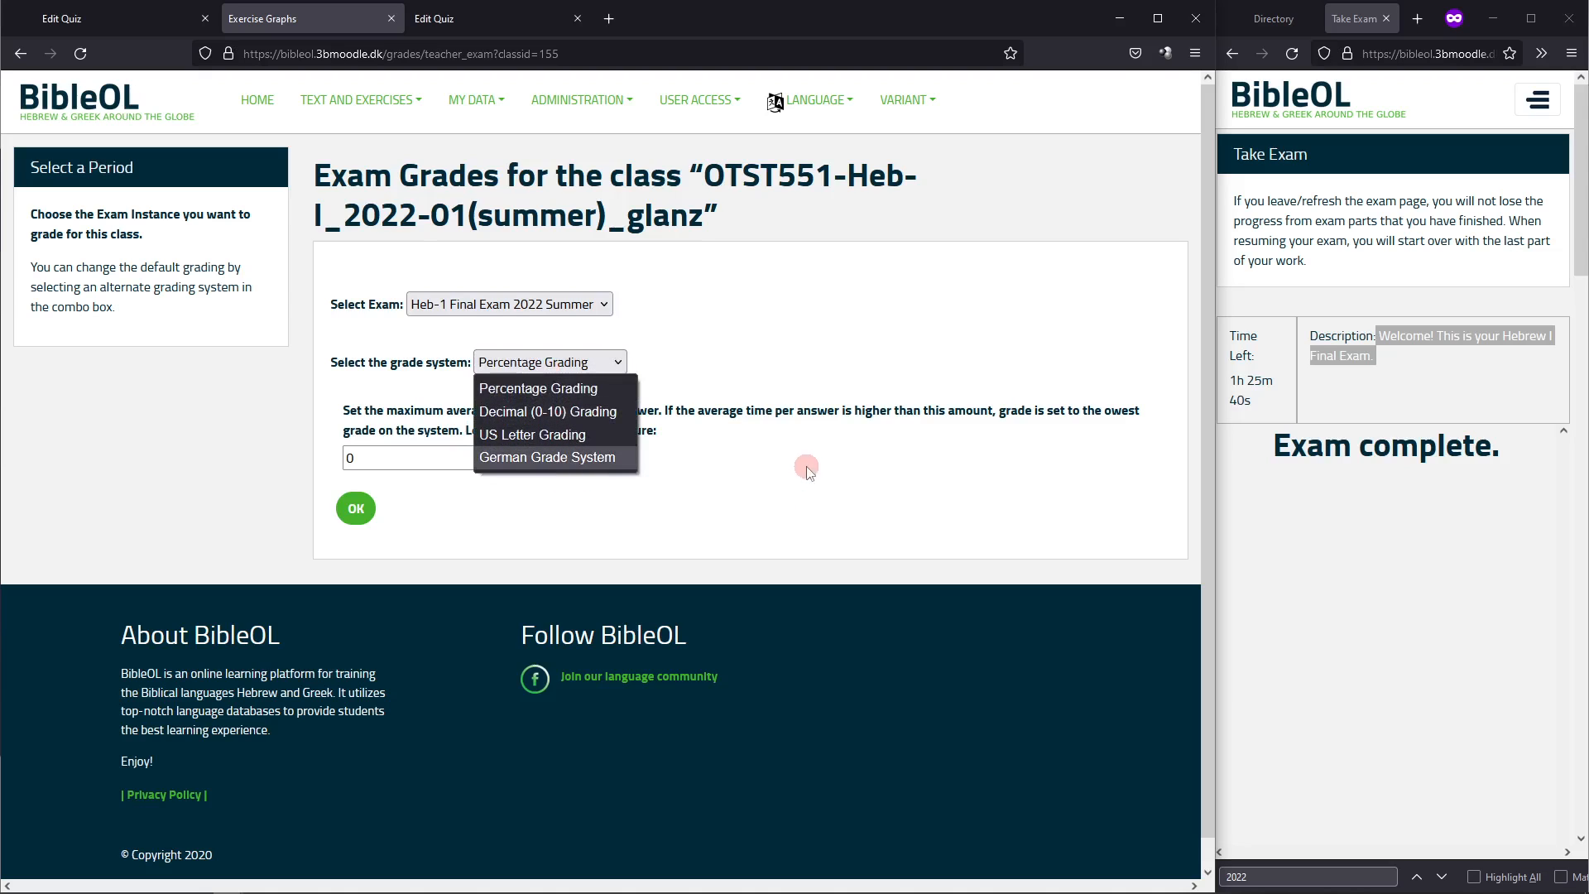
{"action": "left_click", "coordinate": [500, 437]}
{"action": "left_click", "coordinate": [539, 369]}
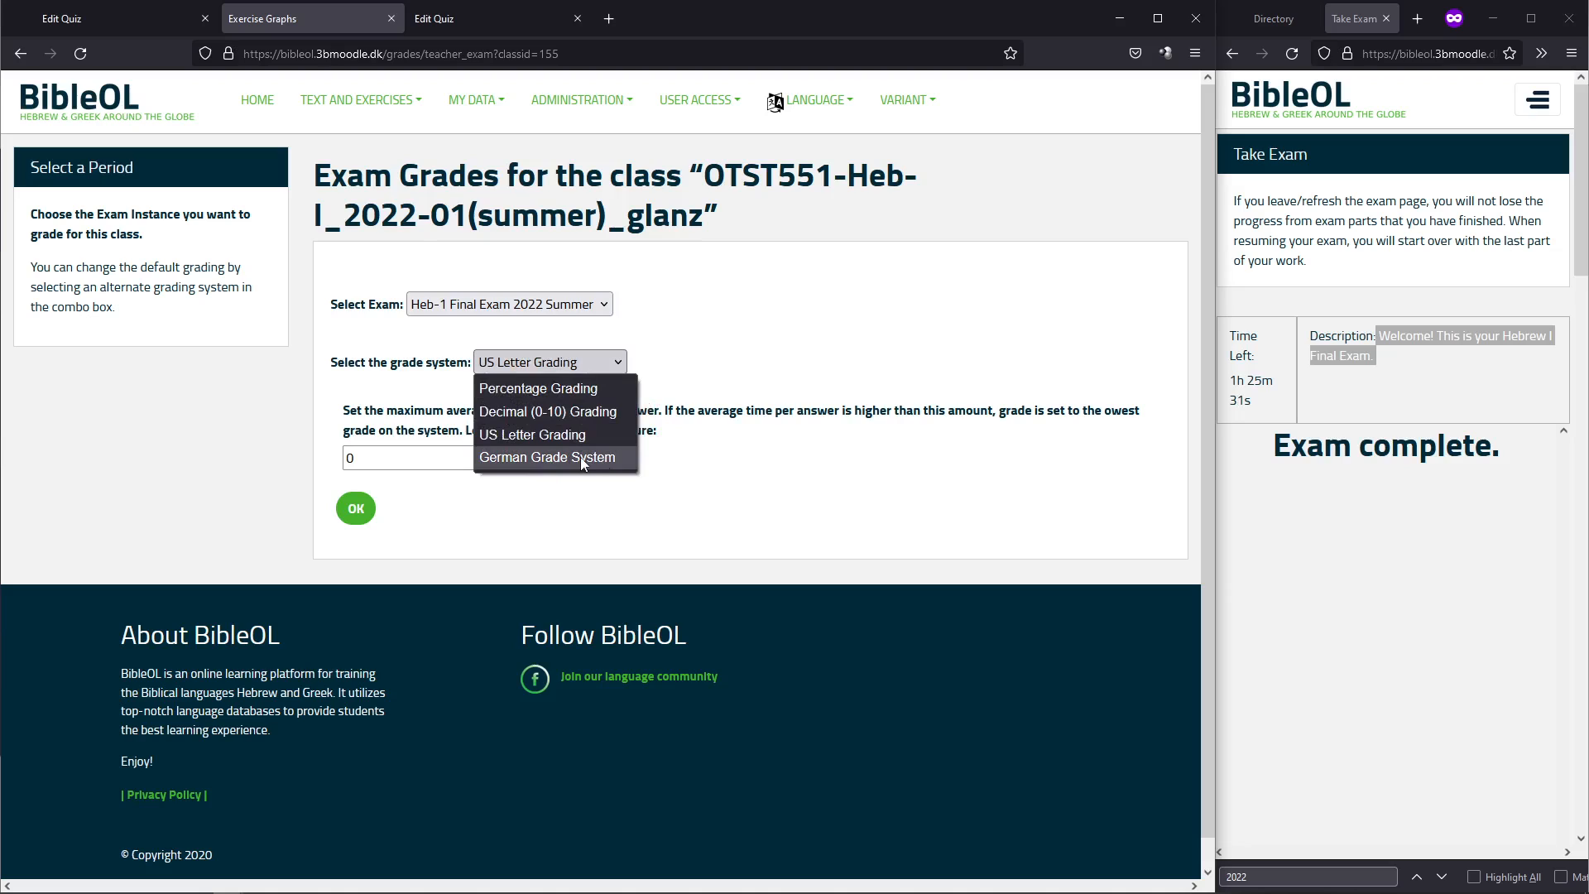
{"action": "left_click", "coordinate": [546, 434]}
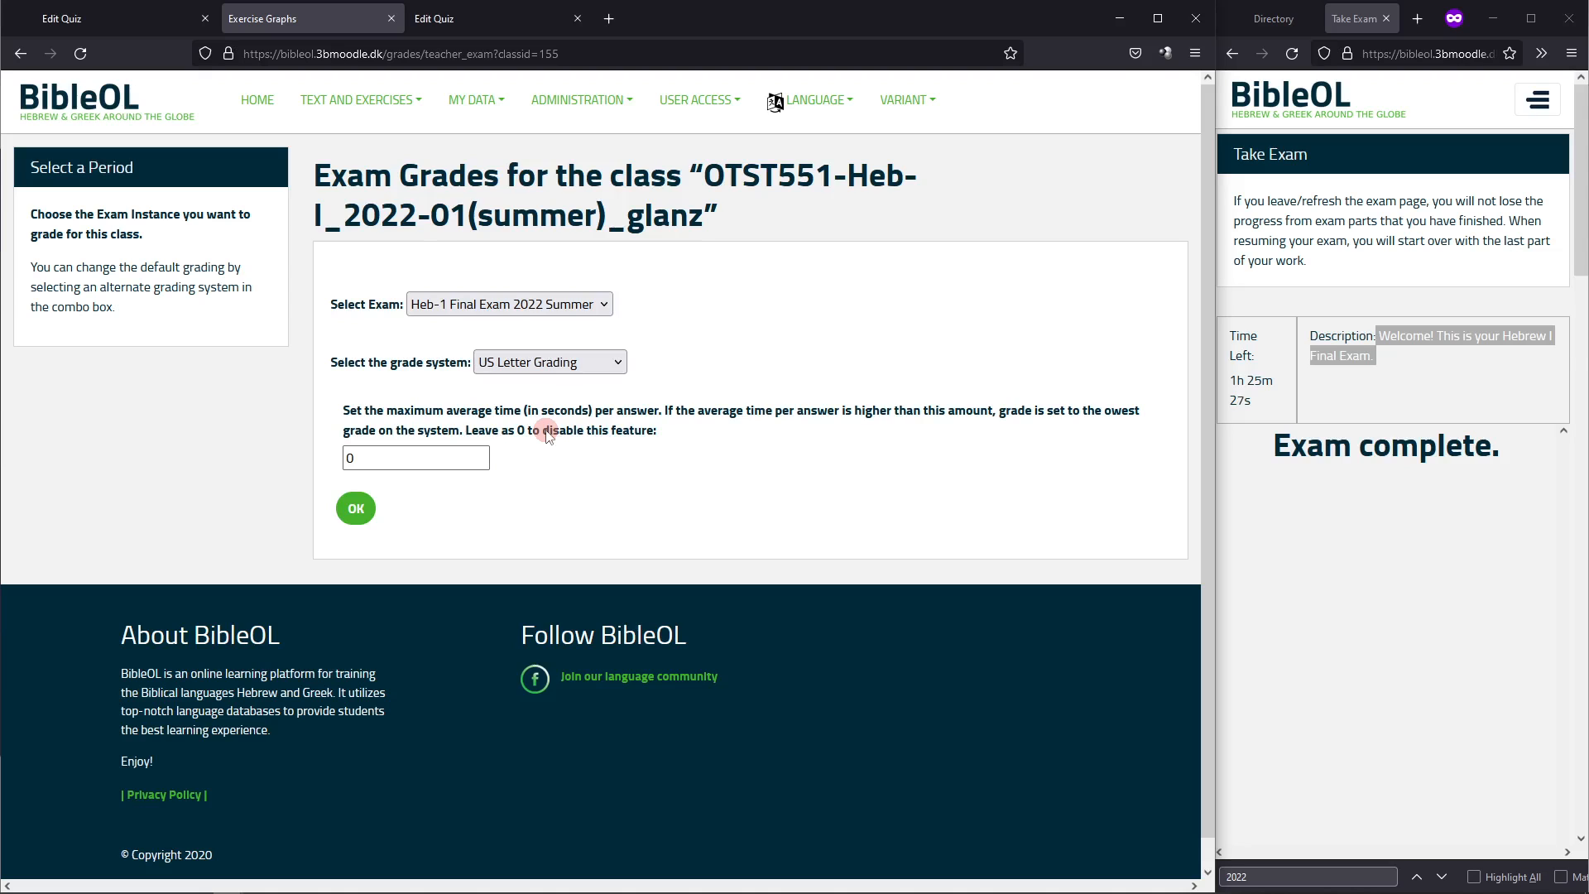
{"action": "left_click", "coordinate": [356, 509]}
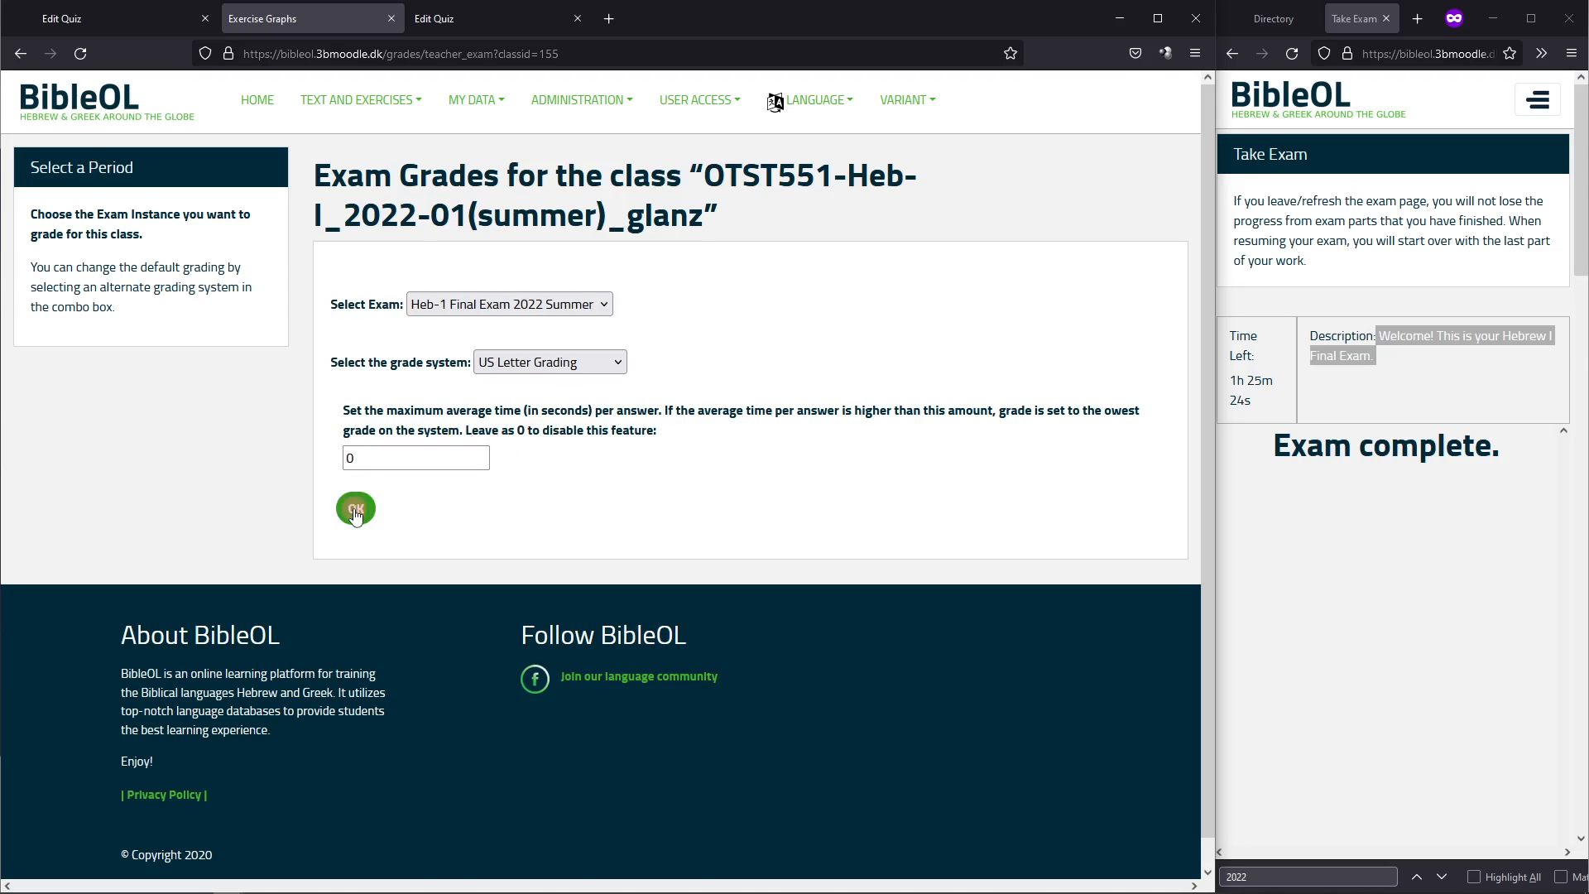
Expand the student's exam details and examine the grade of each exercise and the chart of correct answers by feature
{"action": "scroll", "coordinate": [619, 471], "scroll_direction": "down", "scroll_amount": 2}
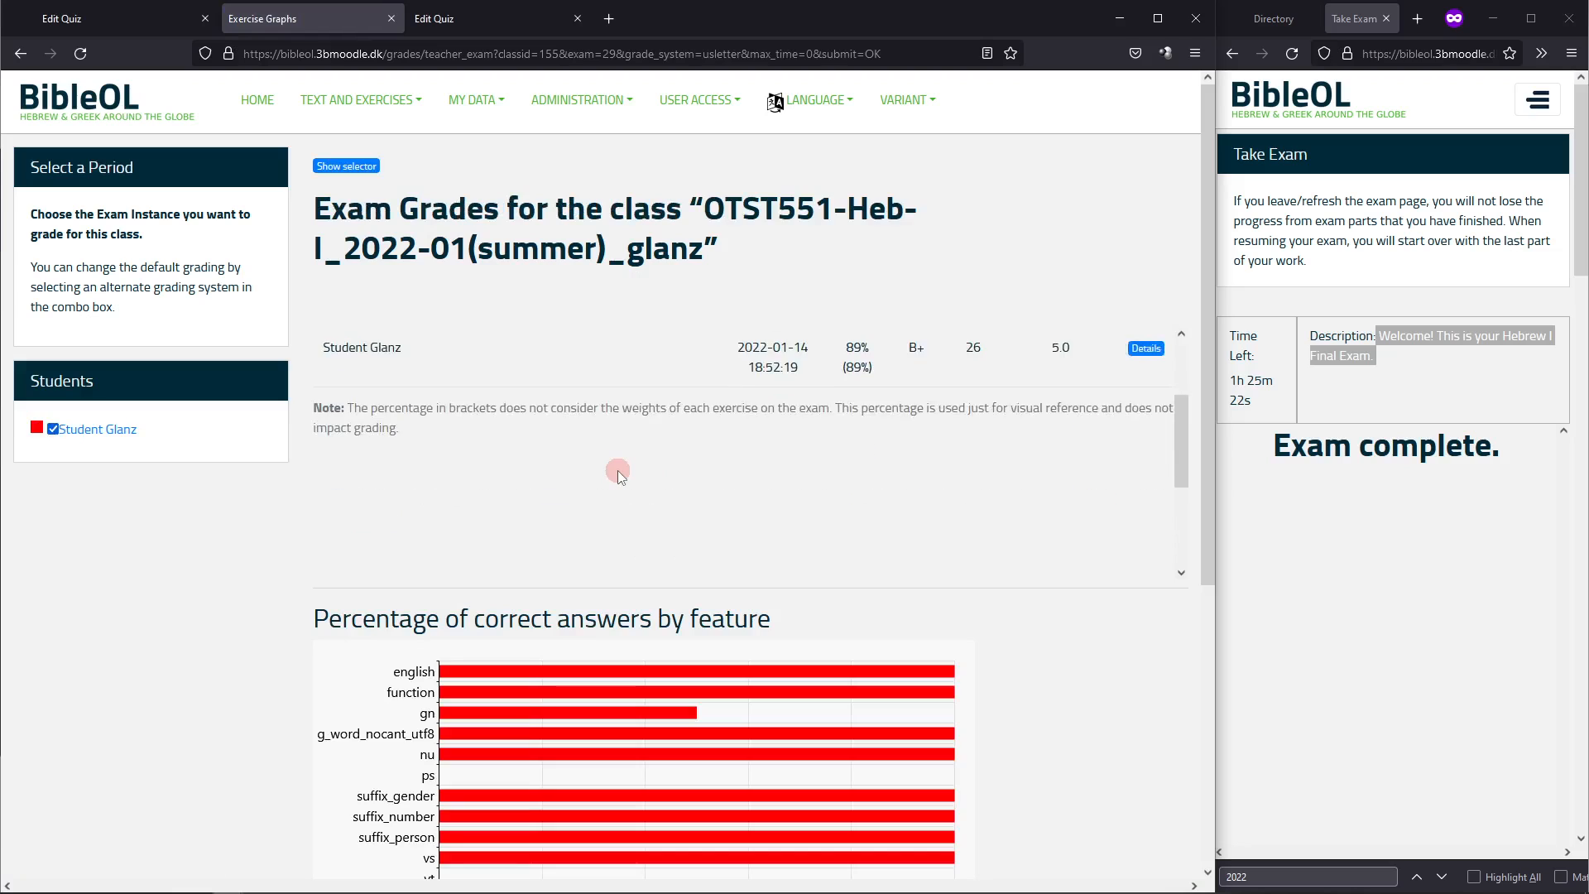
{"action": "scroll", "coordinate": [618, 472], "scroll_direction": "up", "scroll_amount": 2}
{"action": "scroll", "coordinate": [619, 475], "scroll_direction": "up", "scroll_amount": 1}
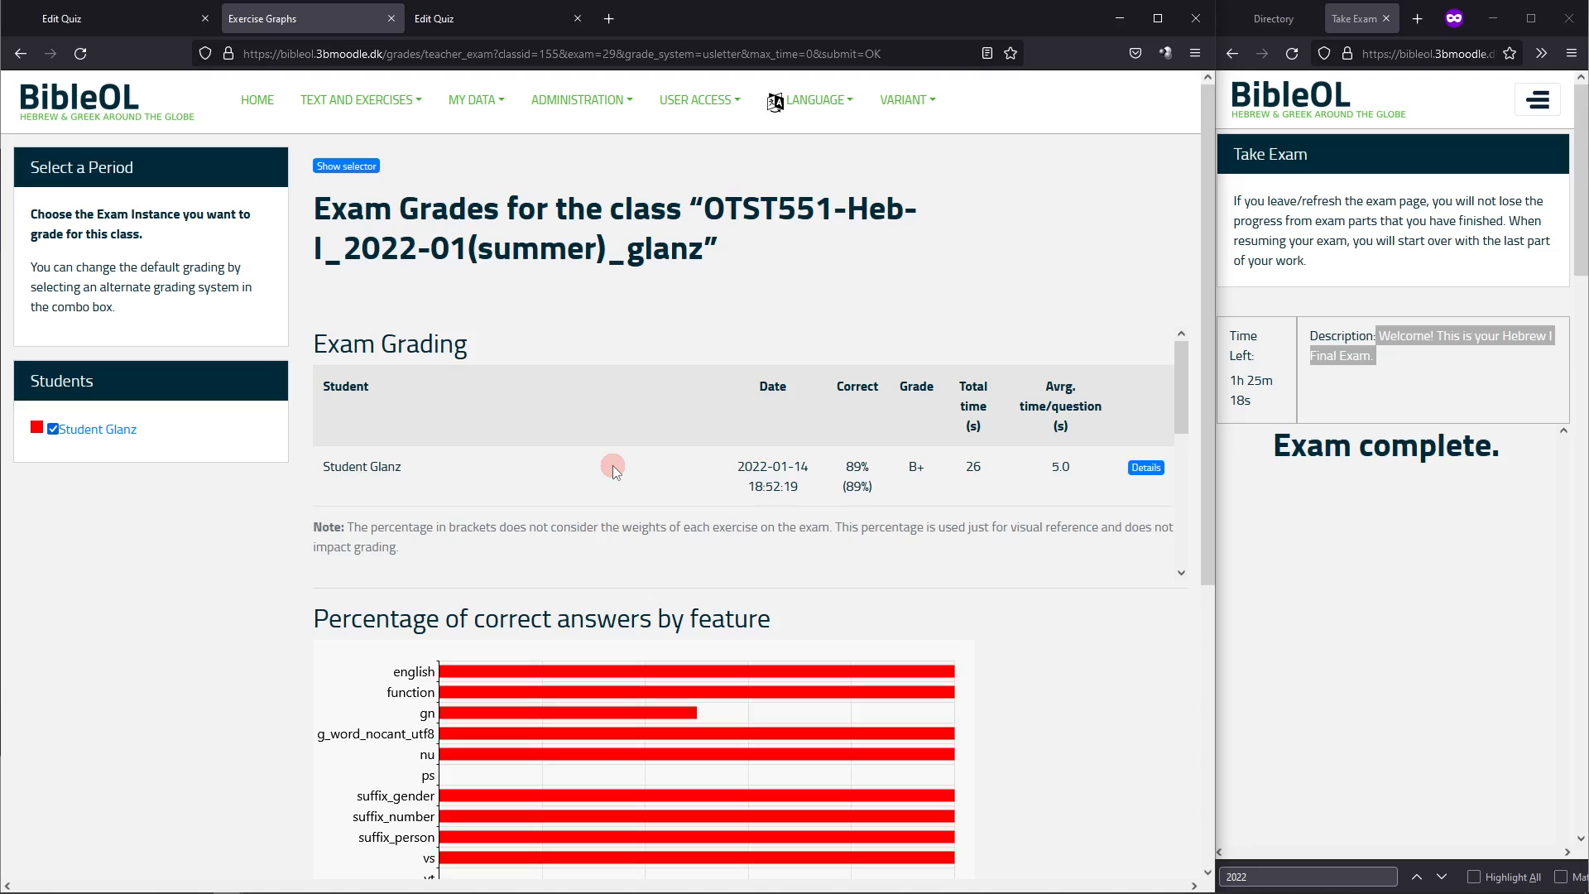
{"action": "left_click", "coordinate": [1146, 468]}
{"action": "scroll", "coordinate": [881, 553], "scroll_direction": "down", "scroll_amount": 2}
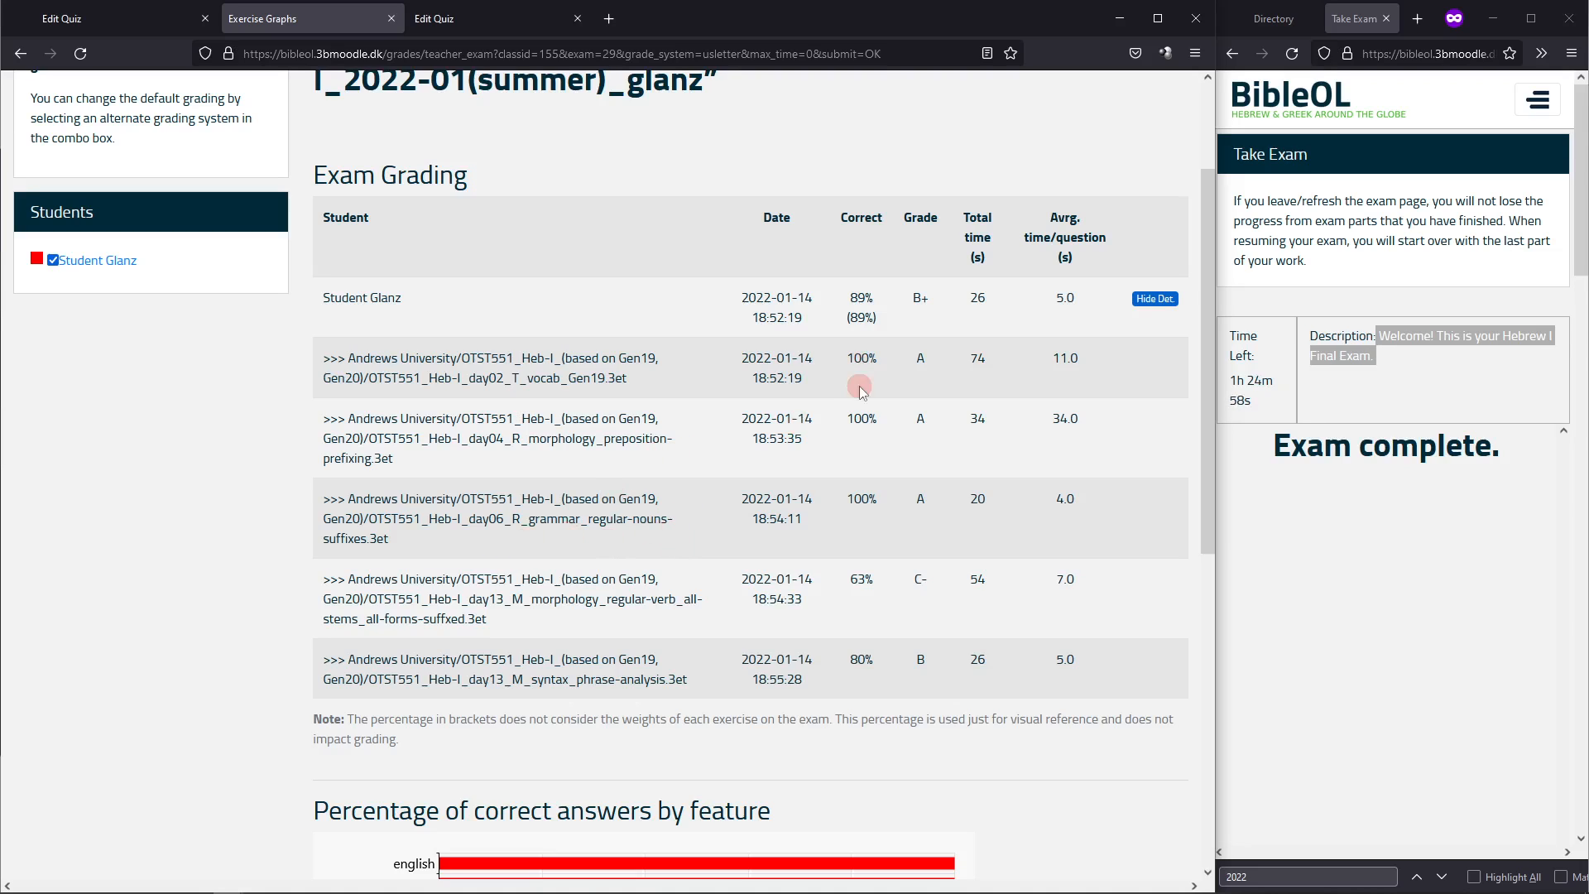
{"action": "scroll", "coordinate": [866, 530], "scroll_direction": "down", "scroll_amount": 1}
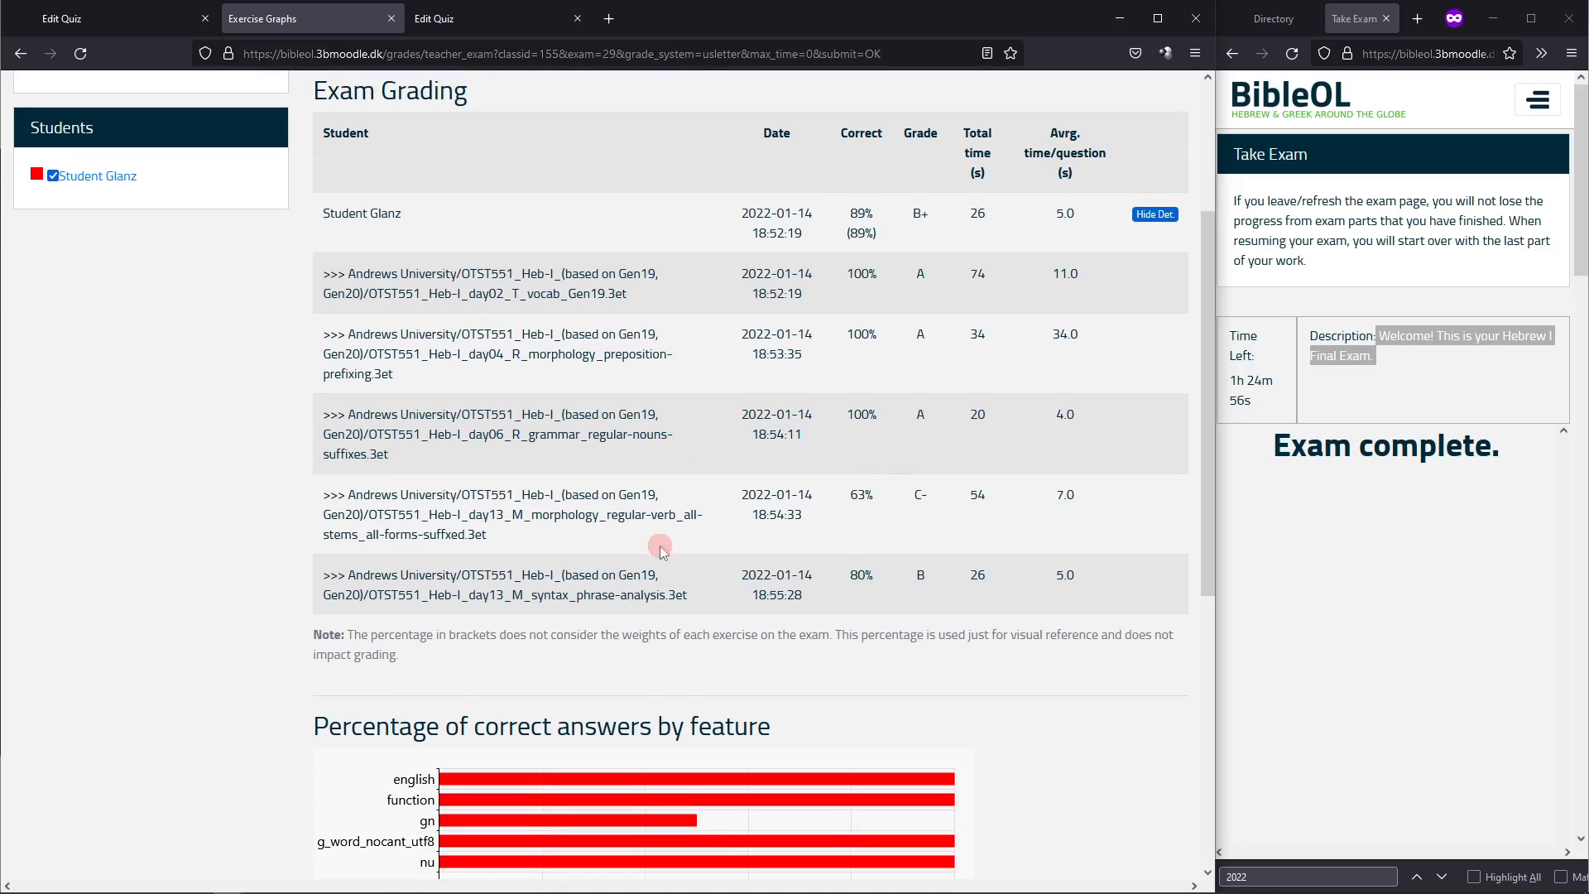
{"action": "scroll", "coordinate": [882, 525], "scroll_direction": "down", "scroll_amount": 1}
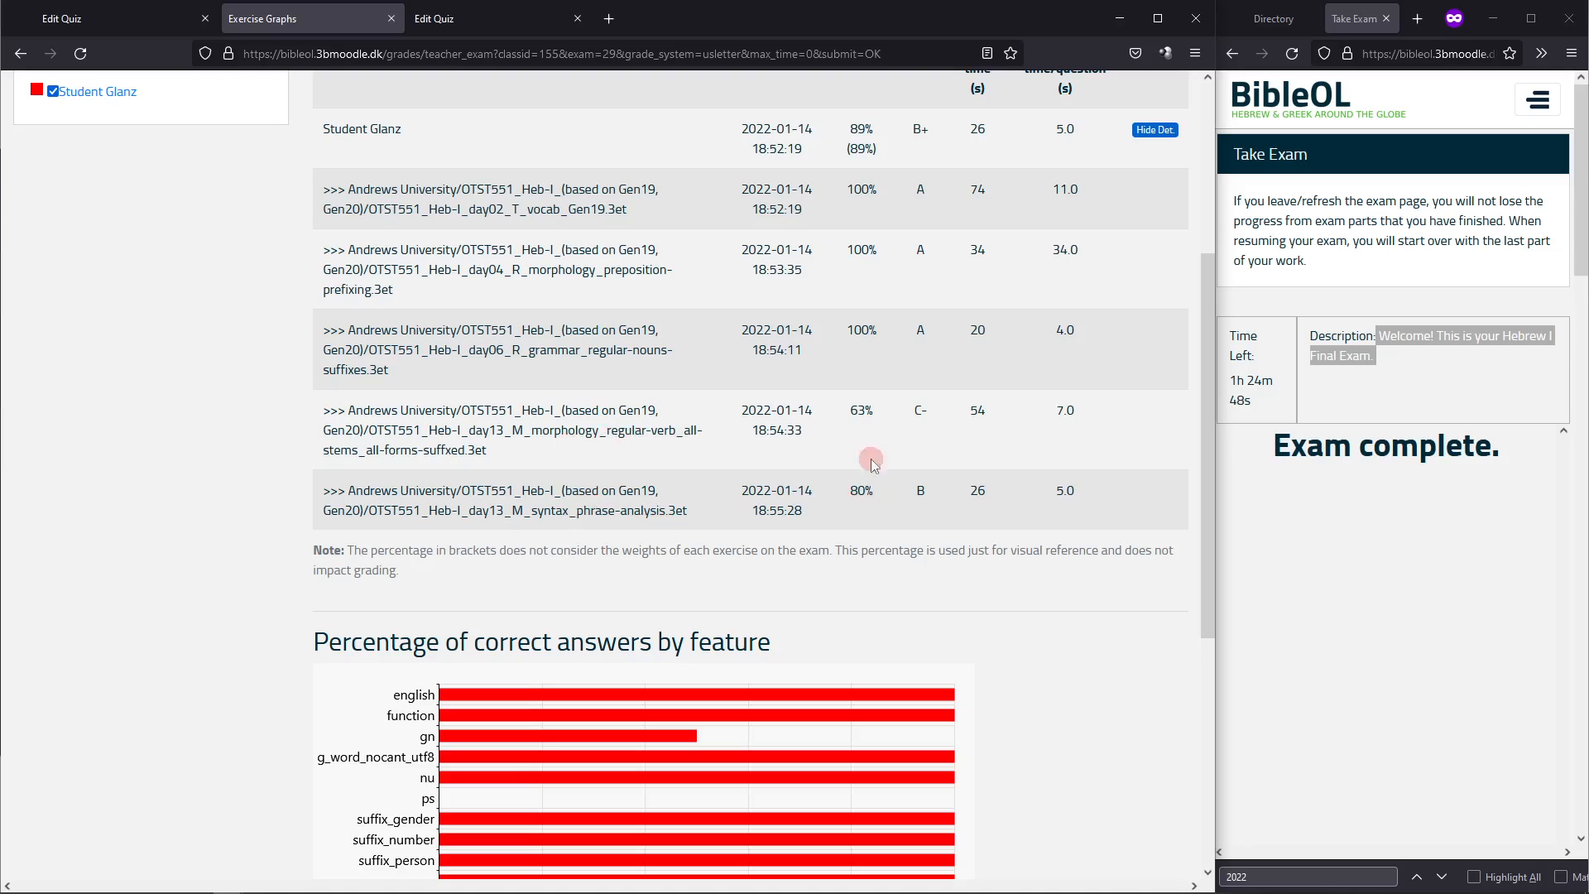
{"action": "scroll", "coordinate": [602, 480], "scroll_direction": "down", "scroll_amount": 2}
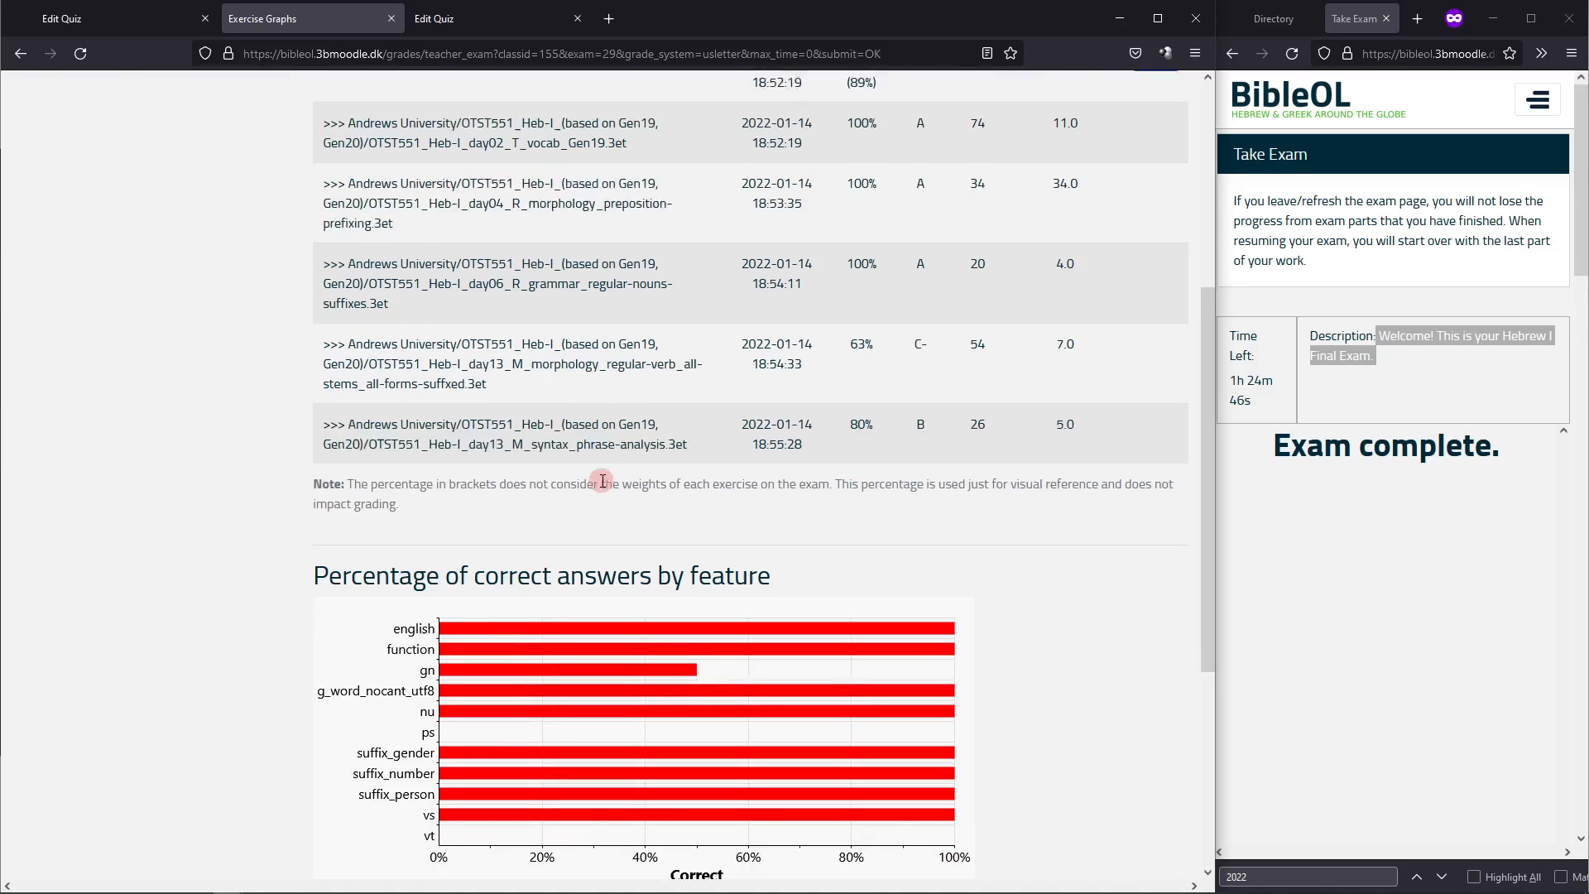
{"action": "scroll", "coordinate": [602, 480], "scroll_direction": "down", "scroll_amount": 3}
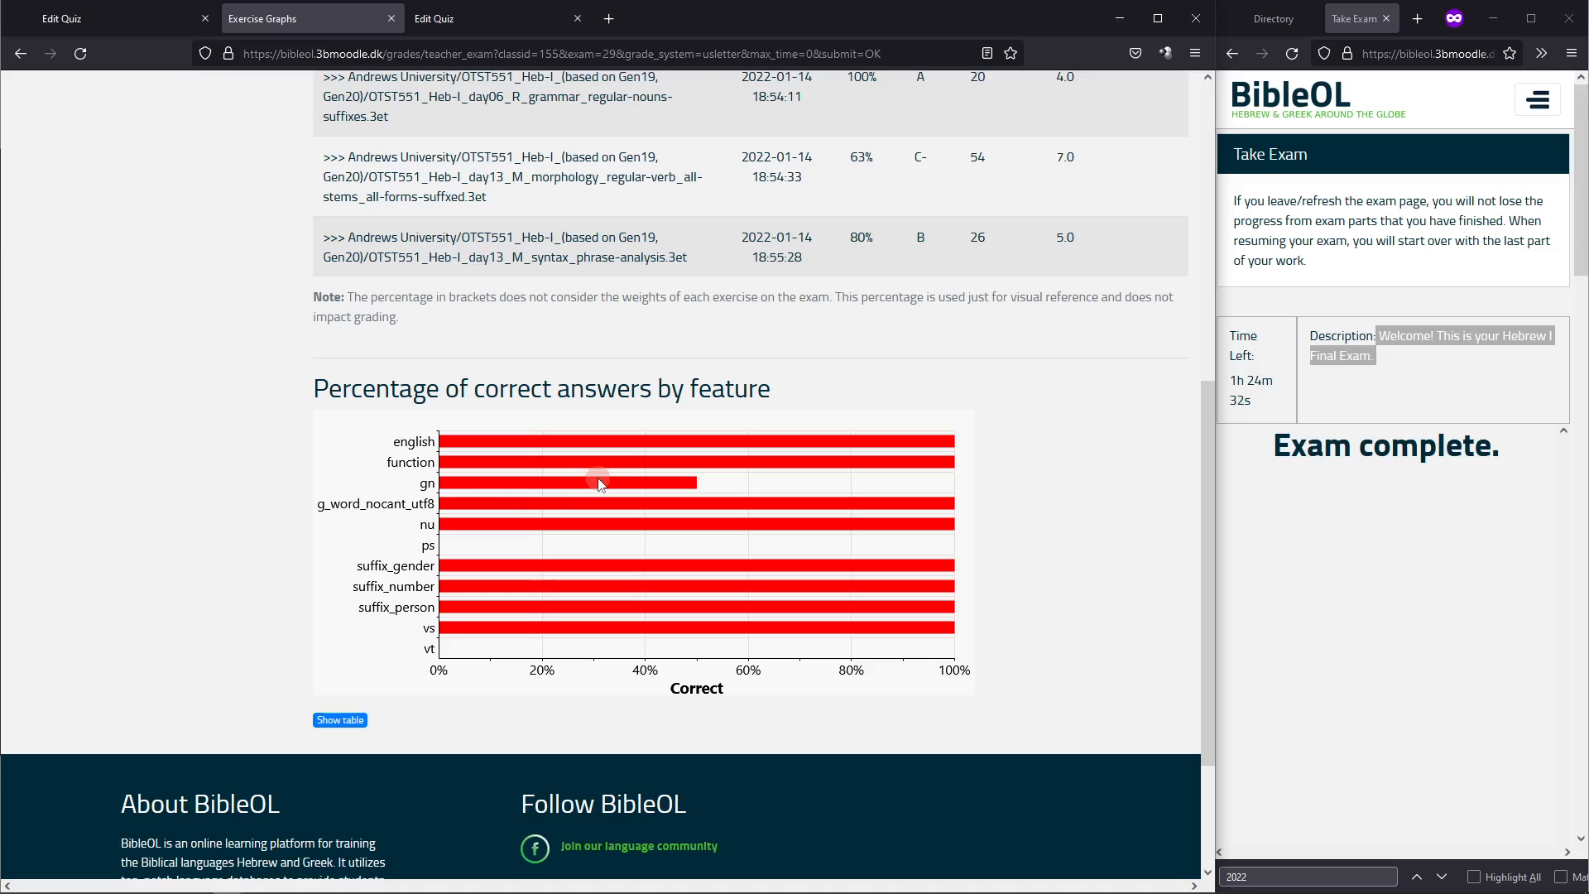
{"action": "scroll", "coordinate": [600, 484], "scroll_direction": "up", "scroll_amount": 2}
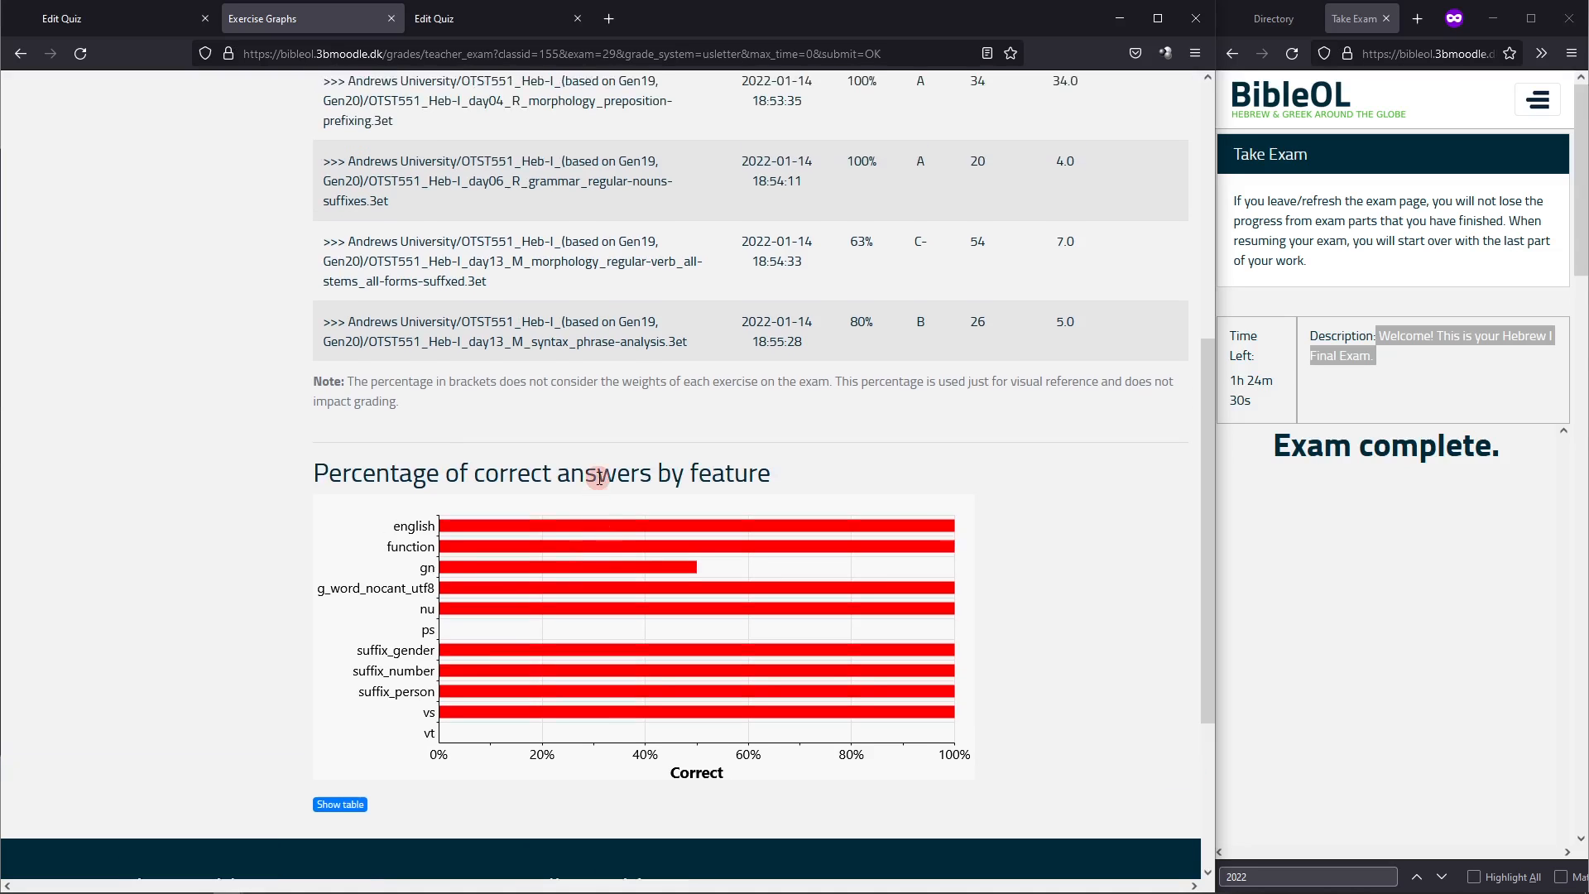
{"action": "scroll", "coordinate": [600, 479], "scroll_direction": "up", "scroll_amount": 3}
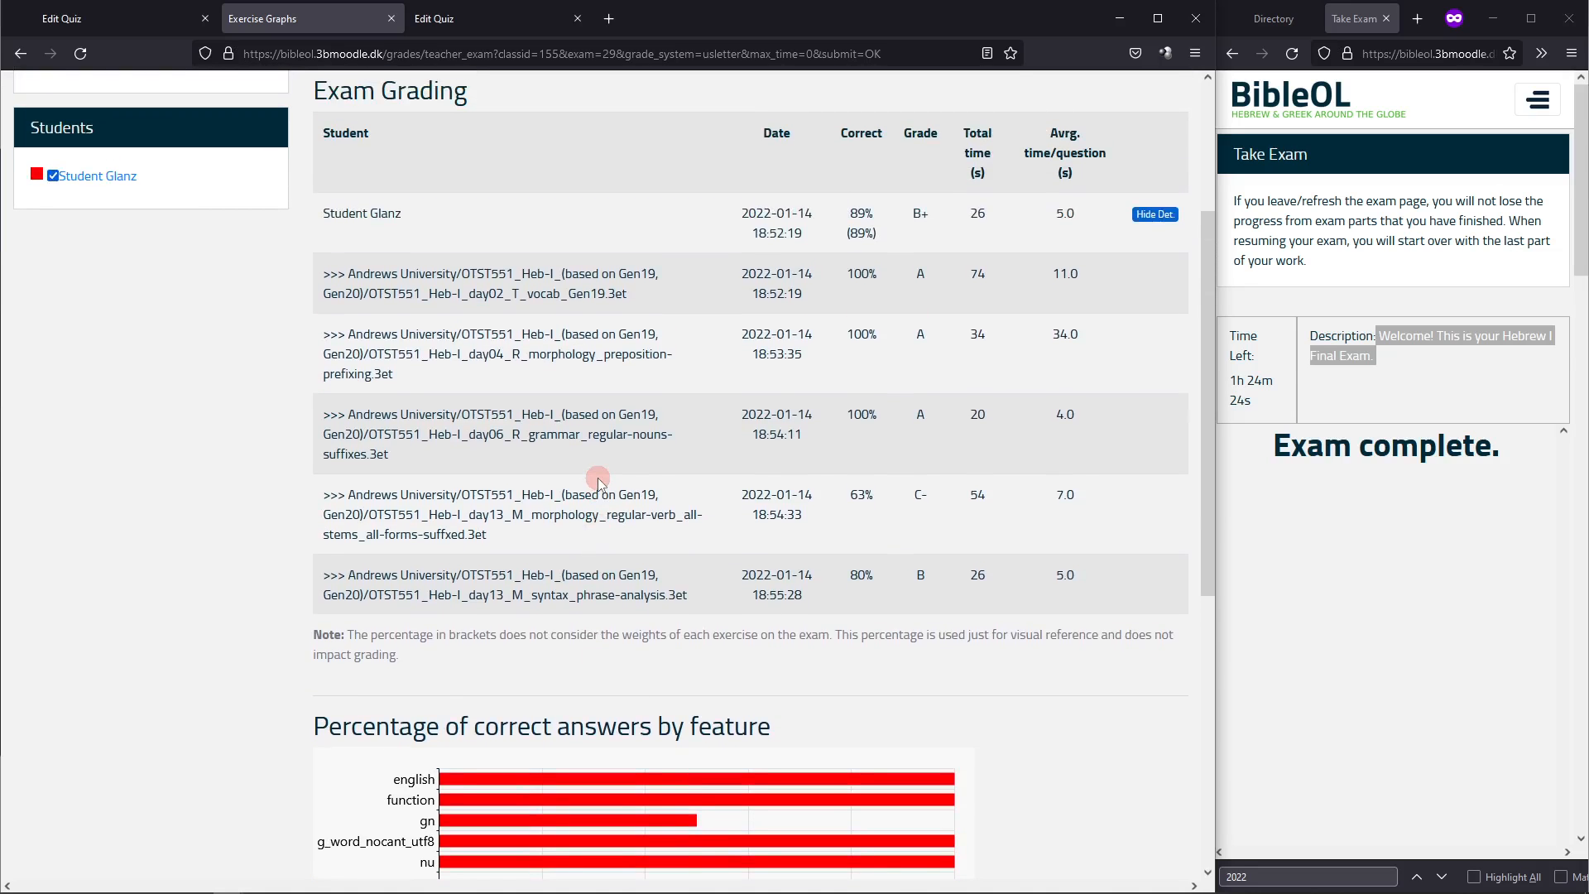
{"action": "scroll", "coordinate": [598, 483], "scroll_direction": "down", "scroll_amount": 5}
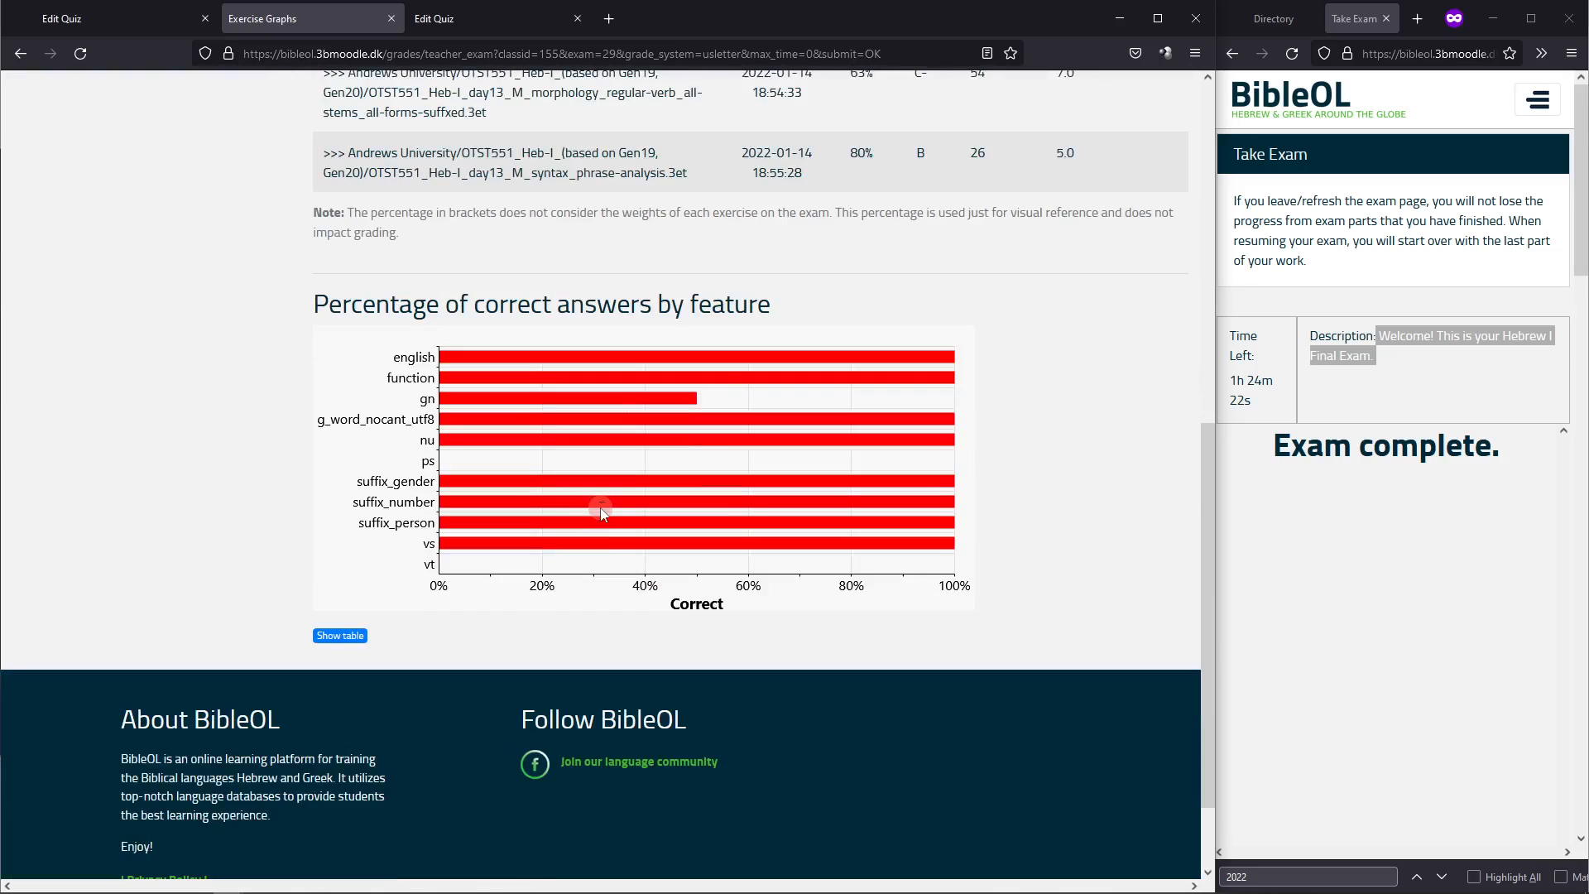
{"action": "scroll", "coordinate": [601, 509], "scroll_direction": "up", "scroll_amount": 4}
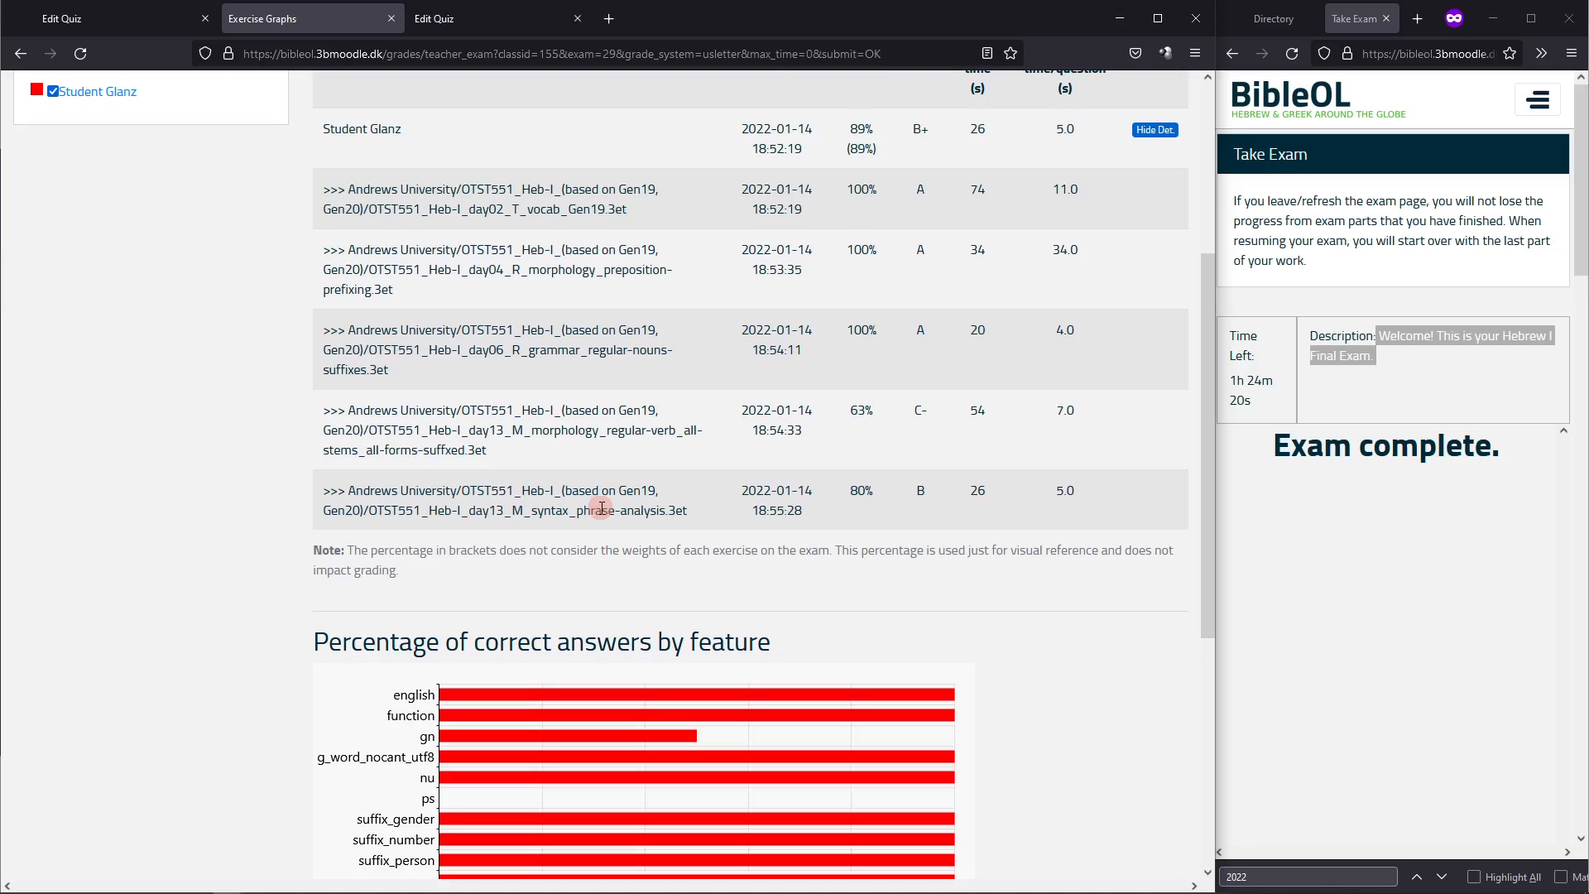
{"action": "scroll", "coordinate": [601, 508], "scroll_direction": "up", "scroll_amount": 2}
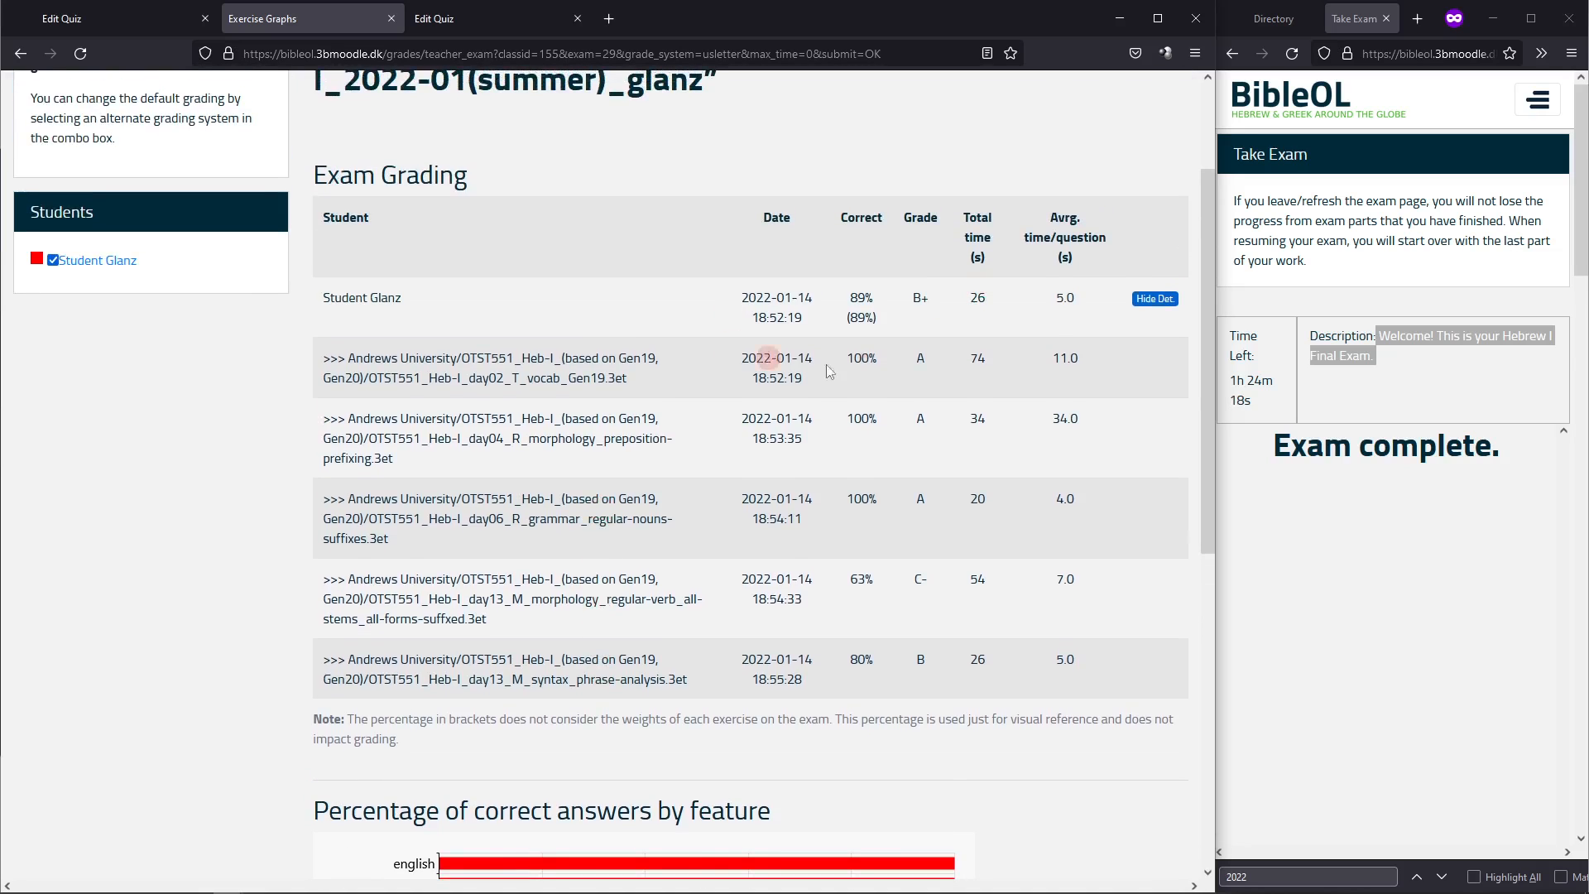
Collapse the student's per-exercise details, expand them once more and collapse them again
{"action": "left_click", "coordinate": [1155, 298]}
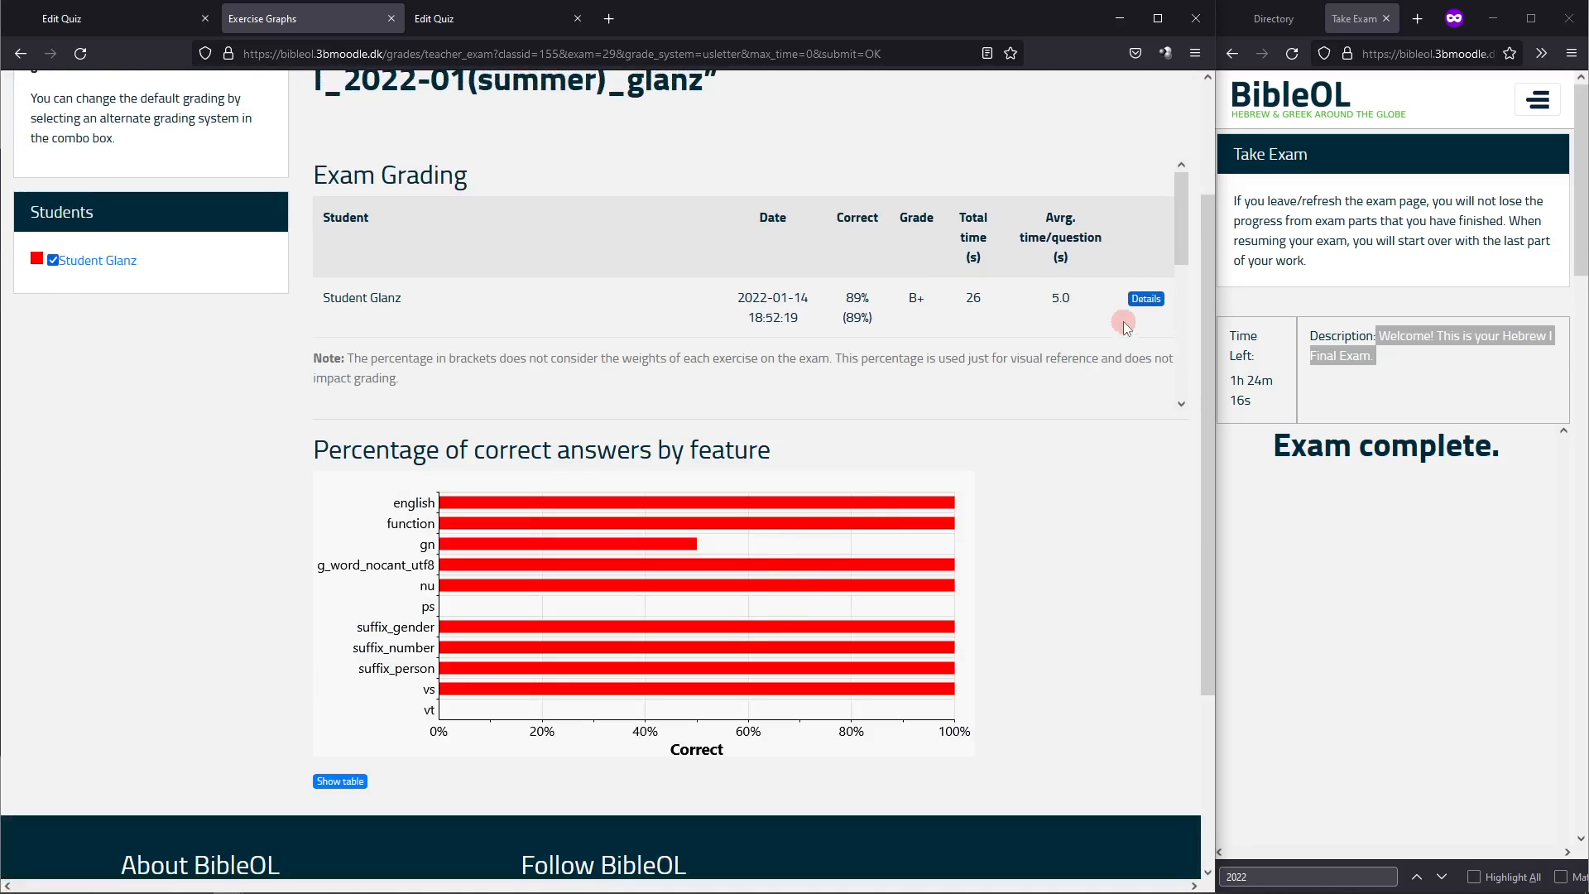
{"action": "left_click", "coordinate": [1147, 299]}
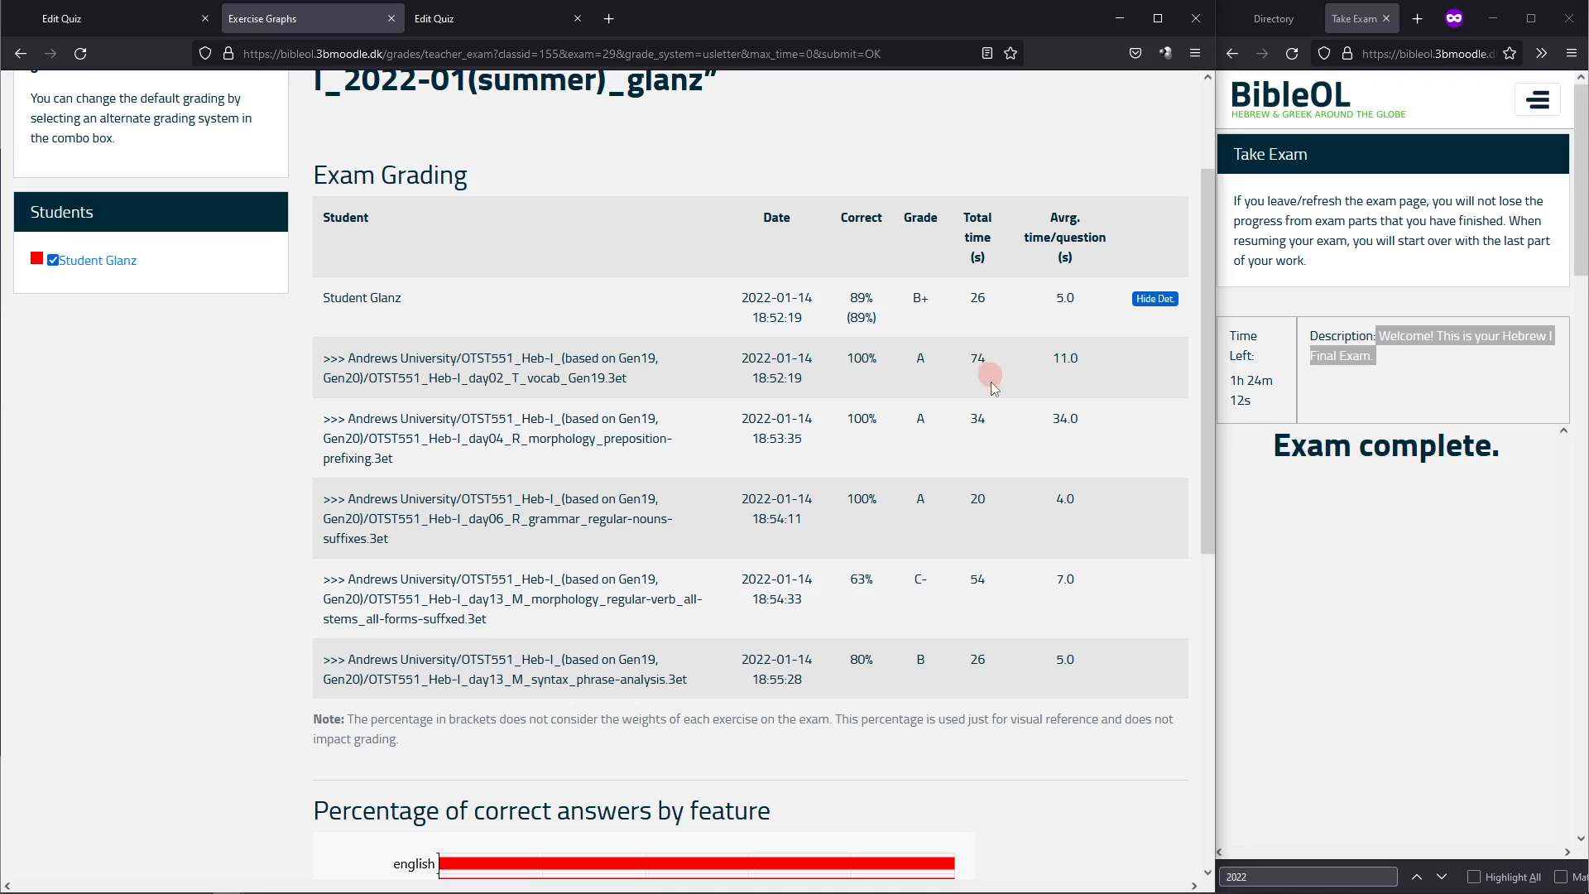
{"action": "left_click", "coordinate": [1157, 300]}
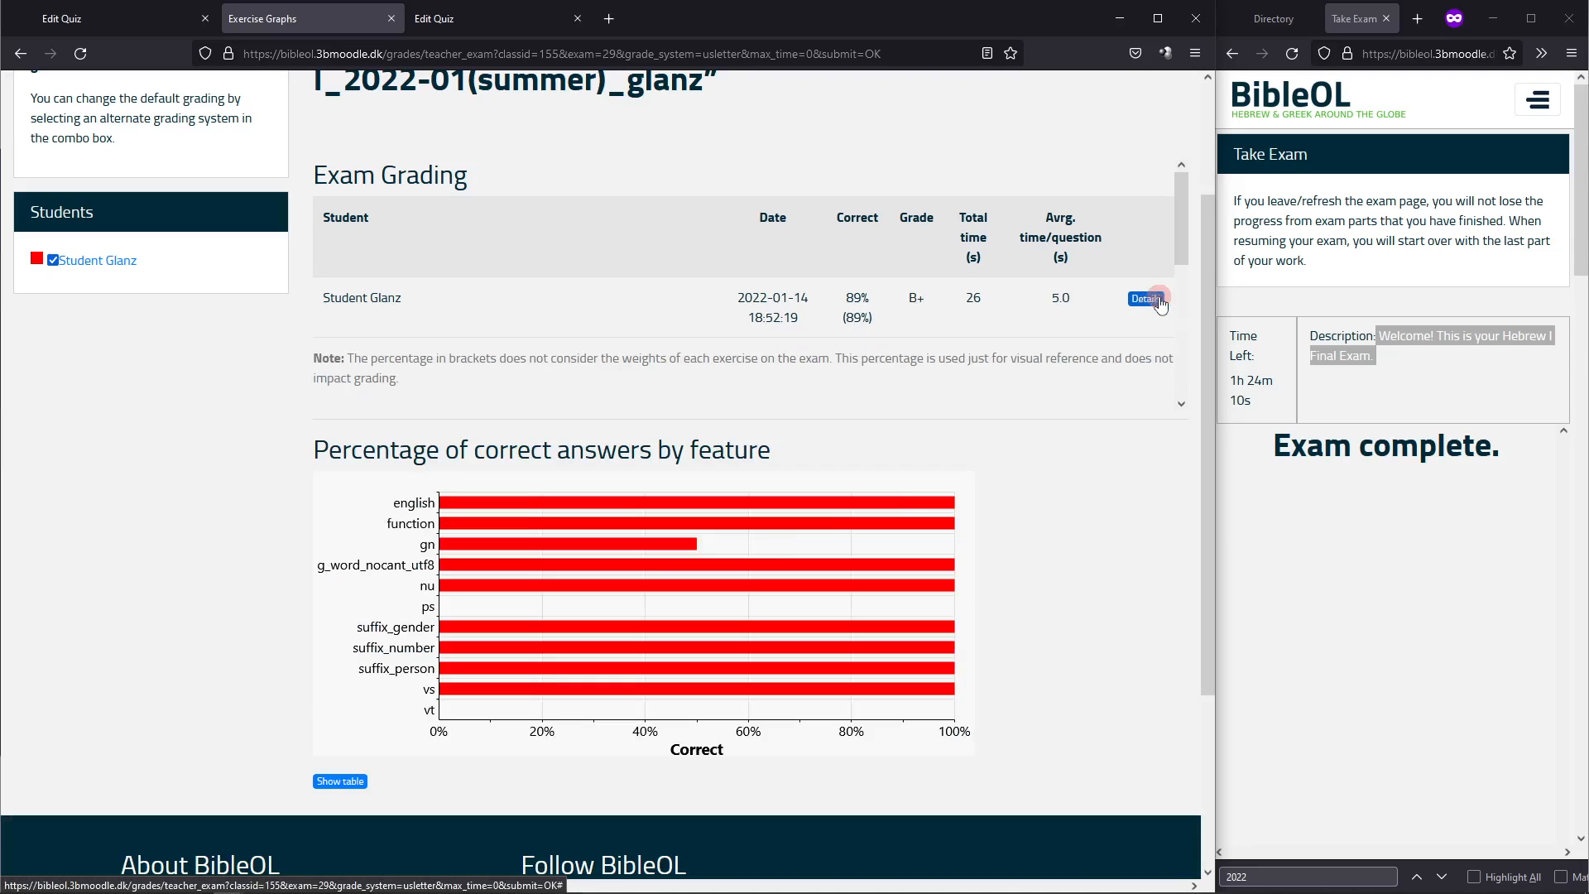
Return to the beginning of the grades report and narrow its window to give the student's exam window more room
{"action": "scroll", "coordinate": [669, 577], "scroll_direction": "up", "scroll_amount": 2}
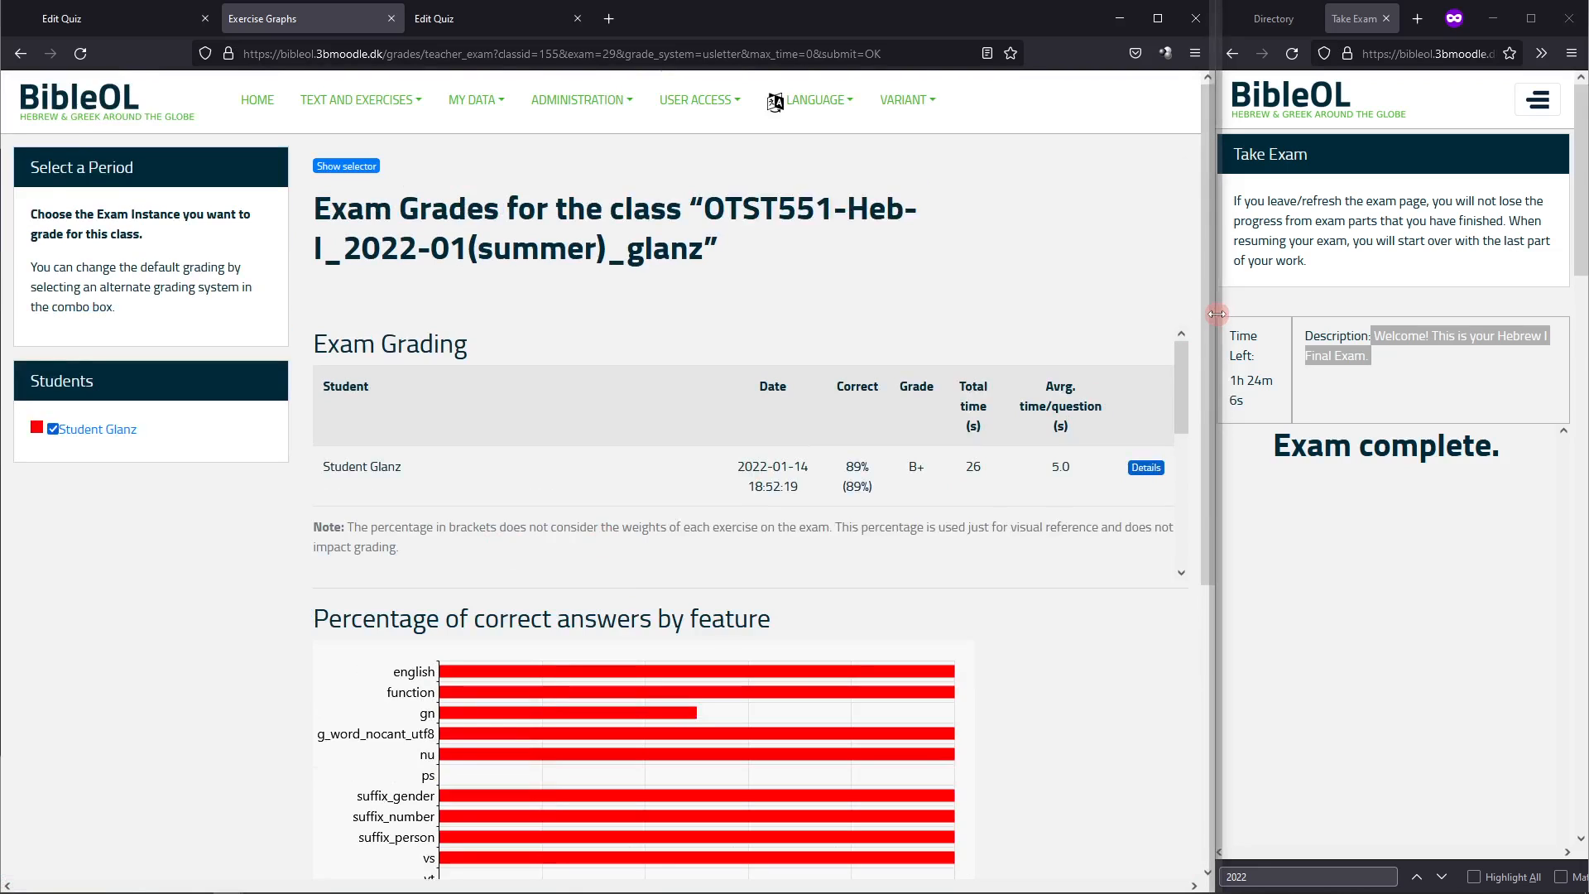
{"action": "left_click_drag", "start_coordinate": [1210, 320], "coordinate": [1096, 321]}
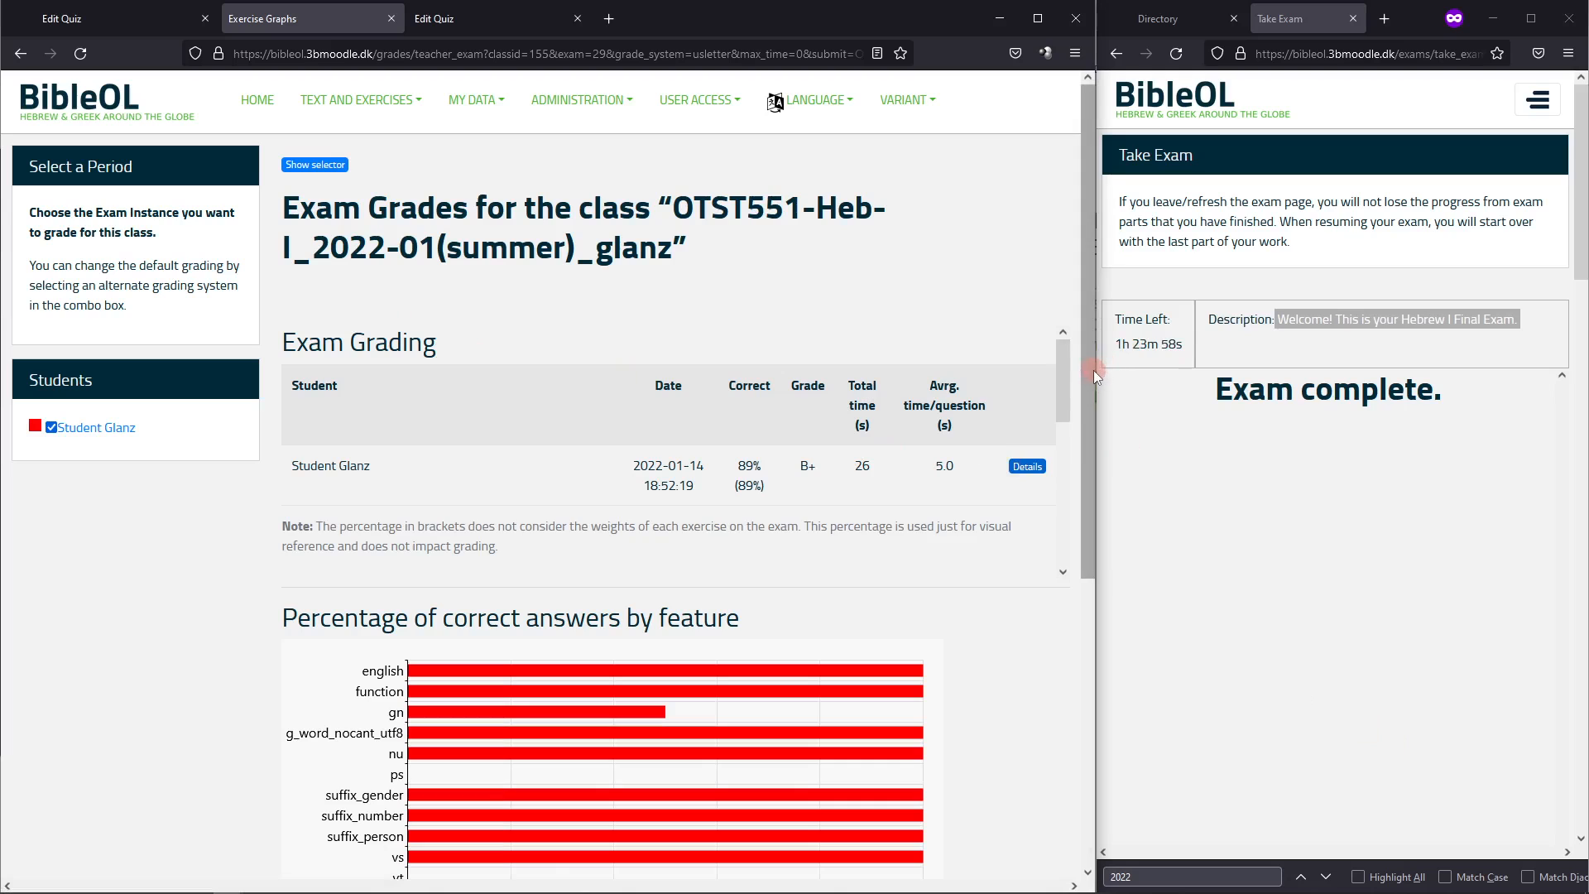
{"action": "left_click_drag", "start_coordinate": [1094, 369], "coordinate": [931, 370]}
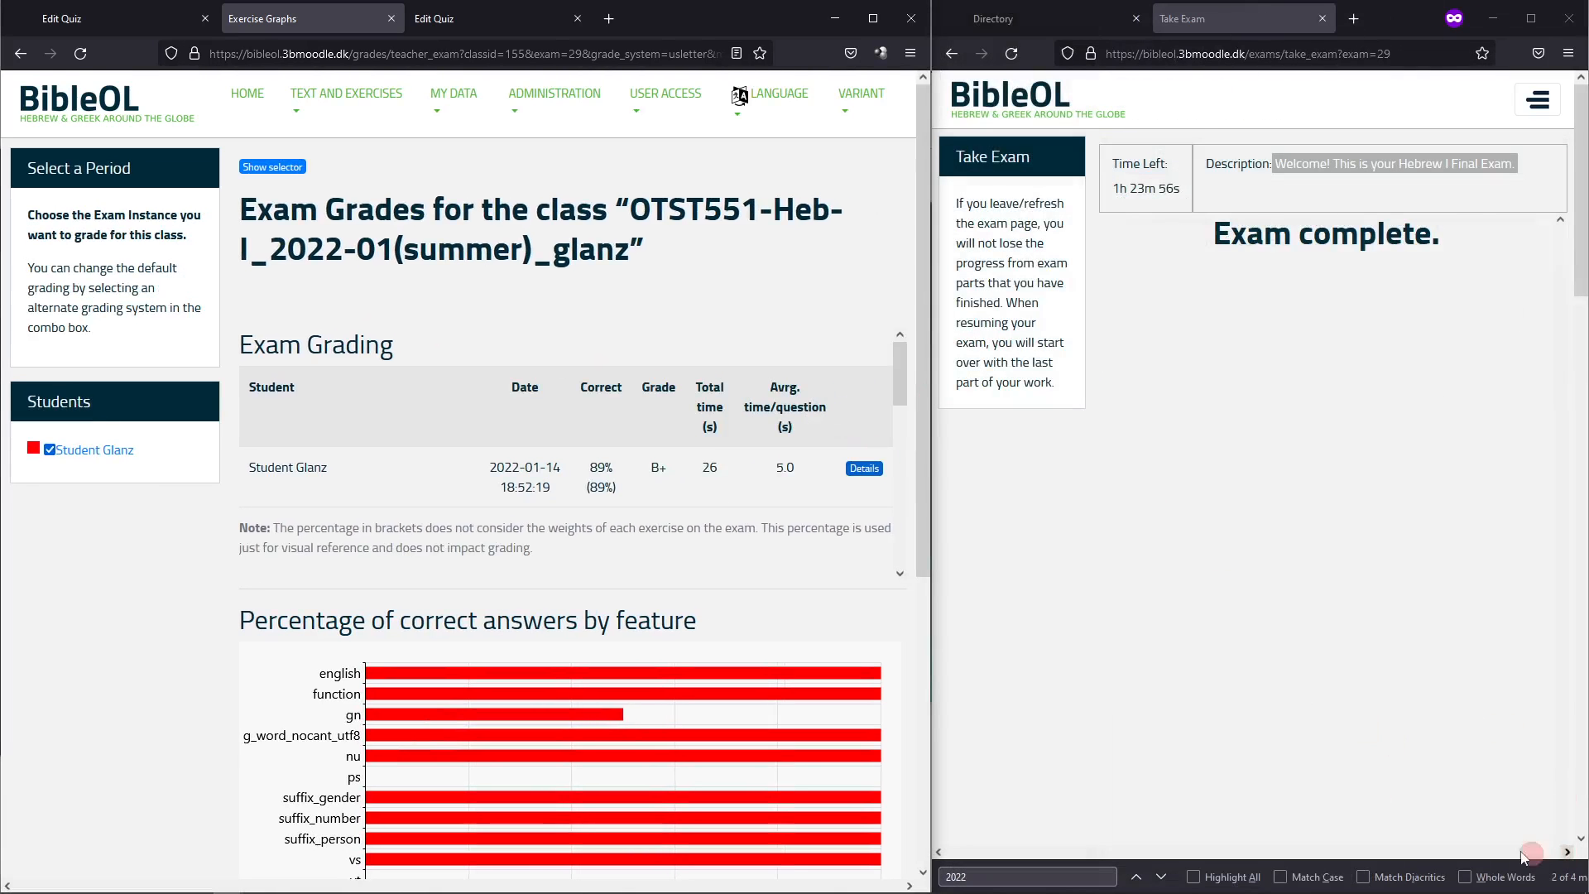